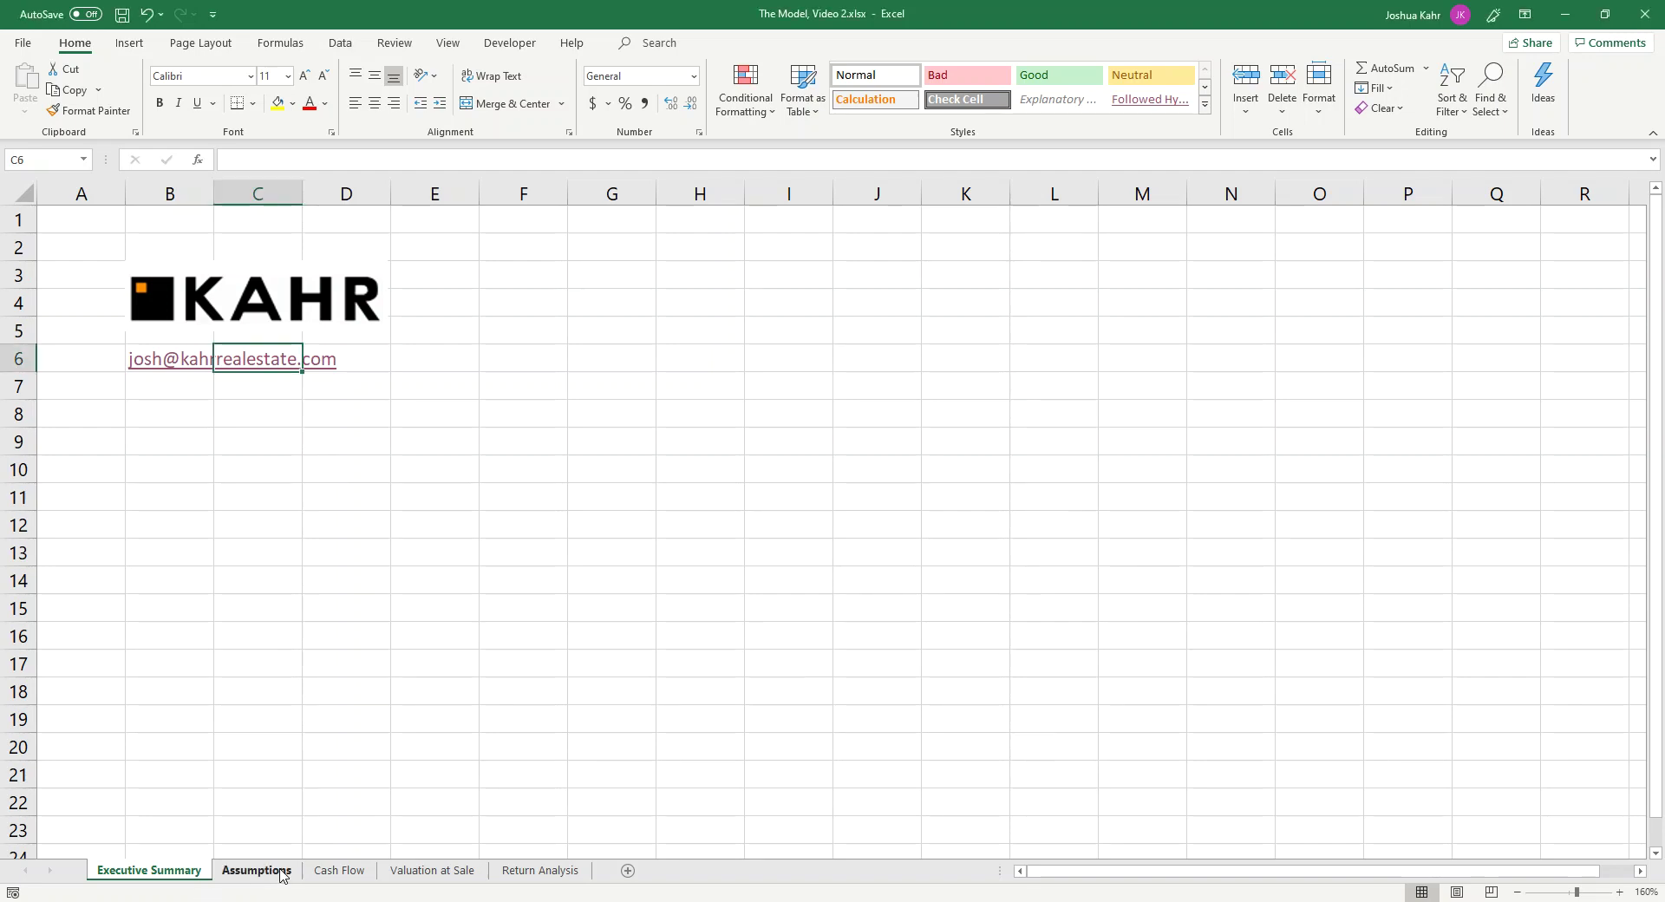
Step: On the Assumptions sheet, move the Purchase Price label and value to G5:H5 and widen the columns to fit
left_click(260, 872)
left_click(525, 532)
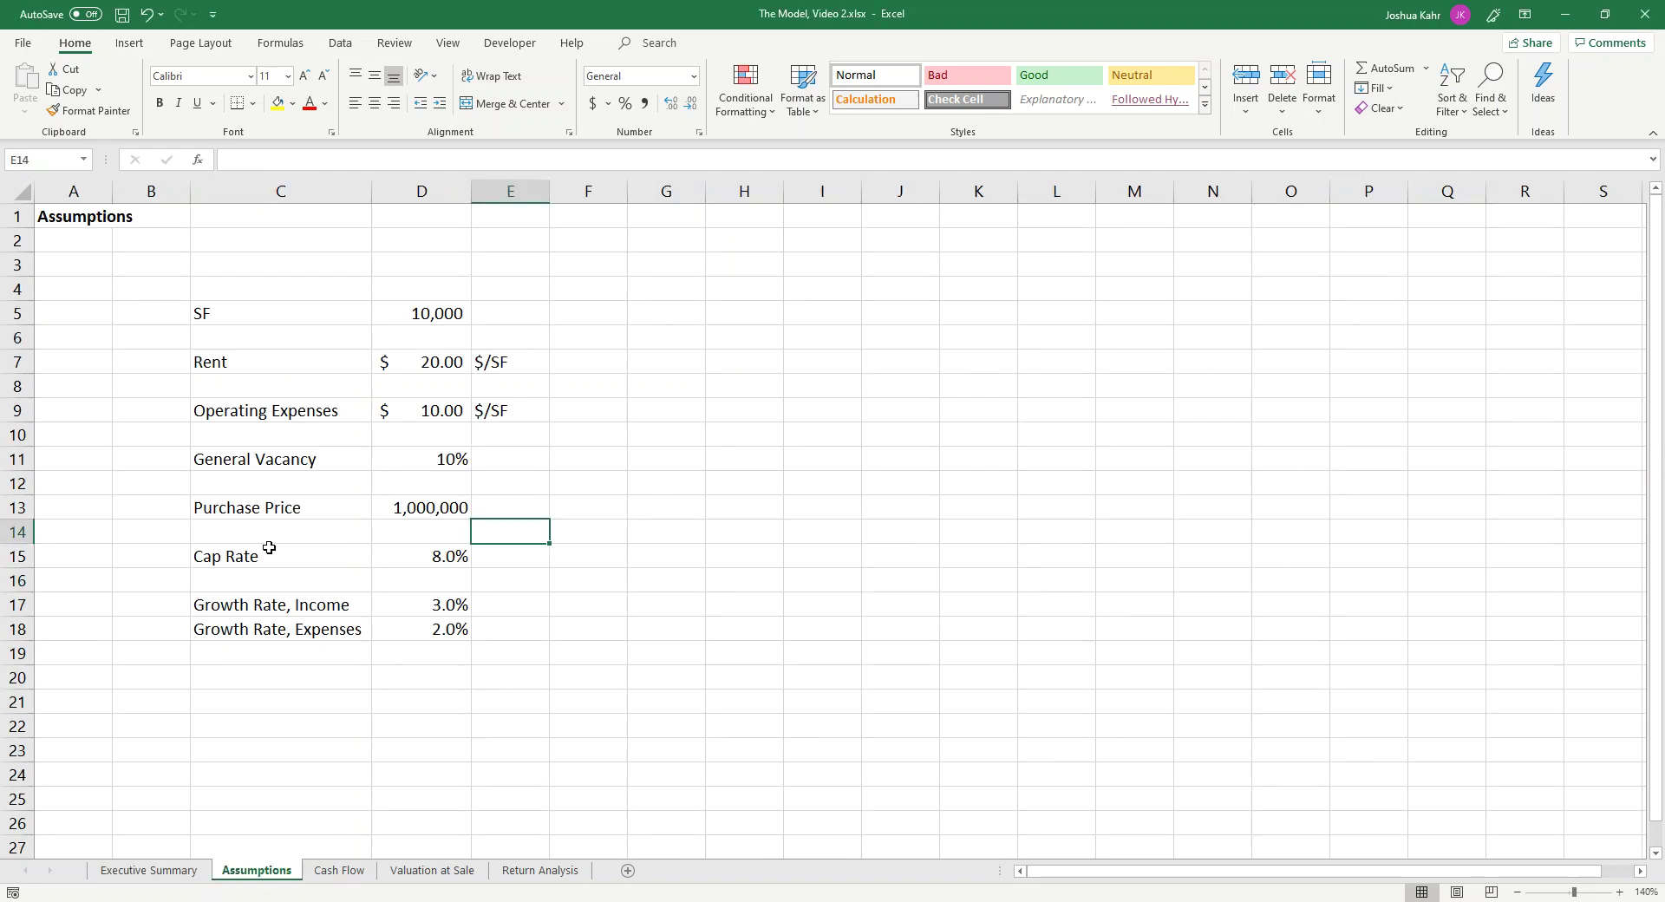
left_click_drag(256, 508, 466, 509)
key("ctrl+x")
left_click(700, 319)
key("ctrl+v")
left_click_drag(797, 179, 875, 179)
Step: Add a Loan to Value label in G6 and enter 70.00% in I6
left_click(805, 349)
key("Left")
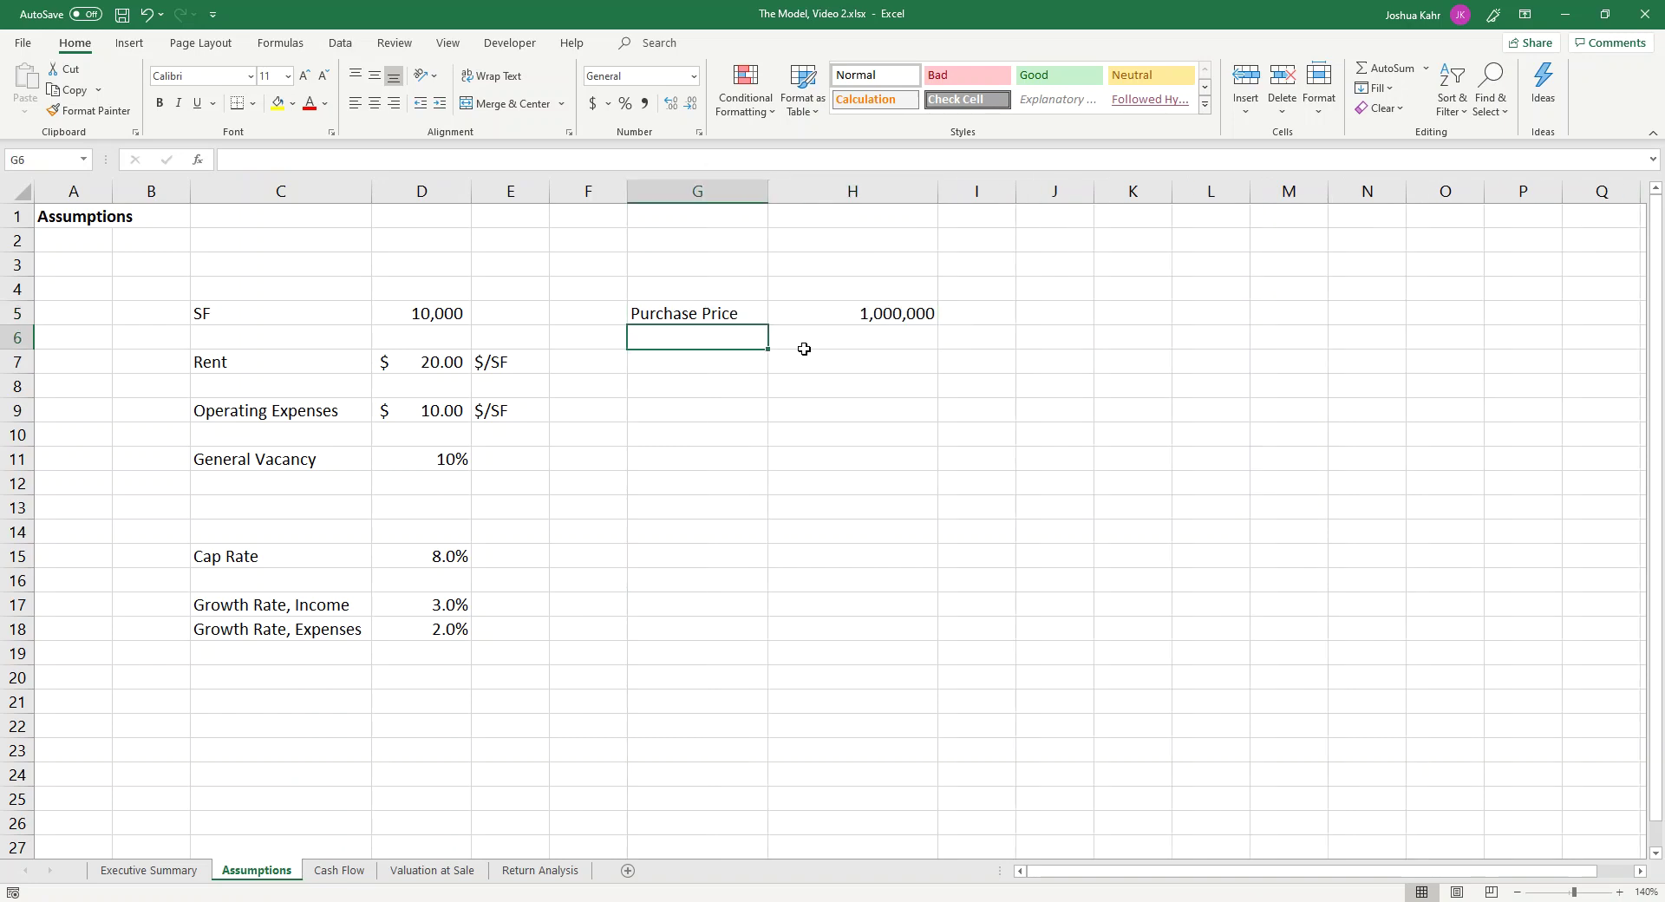
type("Loan to Value")
key("Tab")
key("Tab")
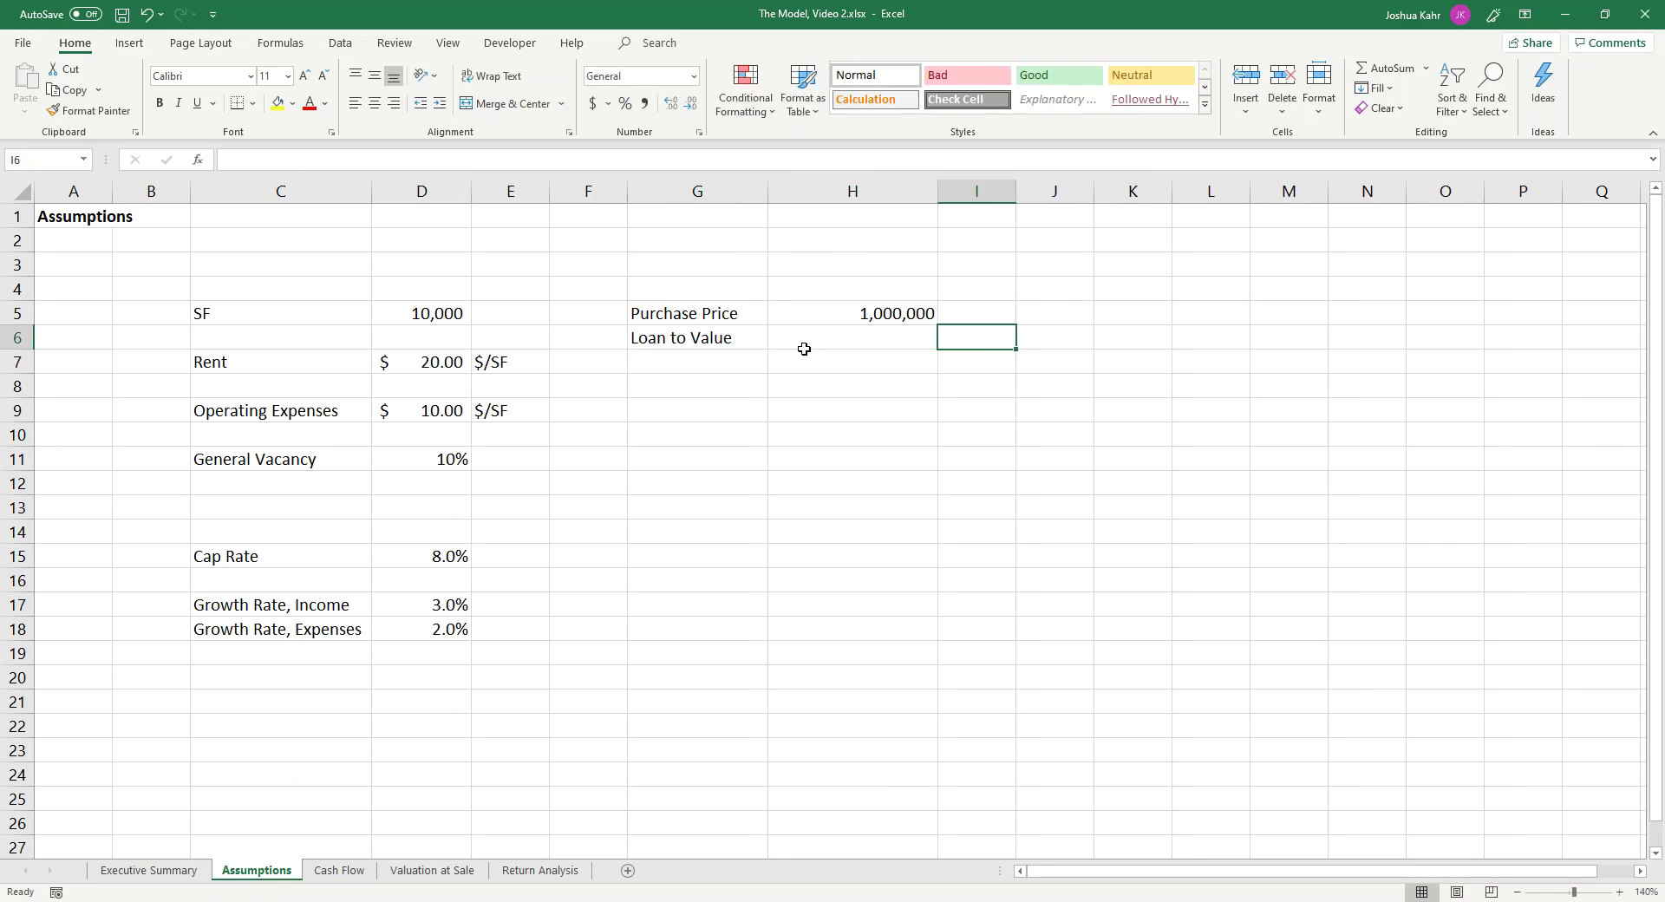
type("70.00%")
Step: Calculate the loan amount in H6 by multiplying the loan-to-value percentage in I6 by the purchase price in H5
left_click(804, 349)
type("+")
key("Right")
type("*")
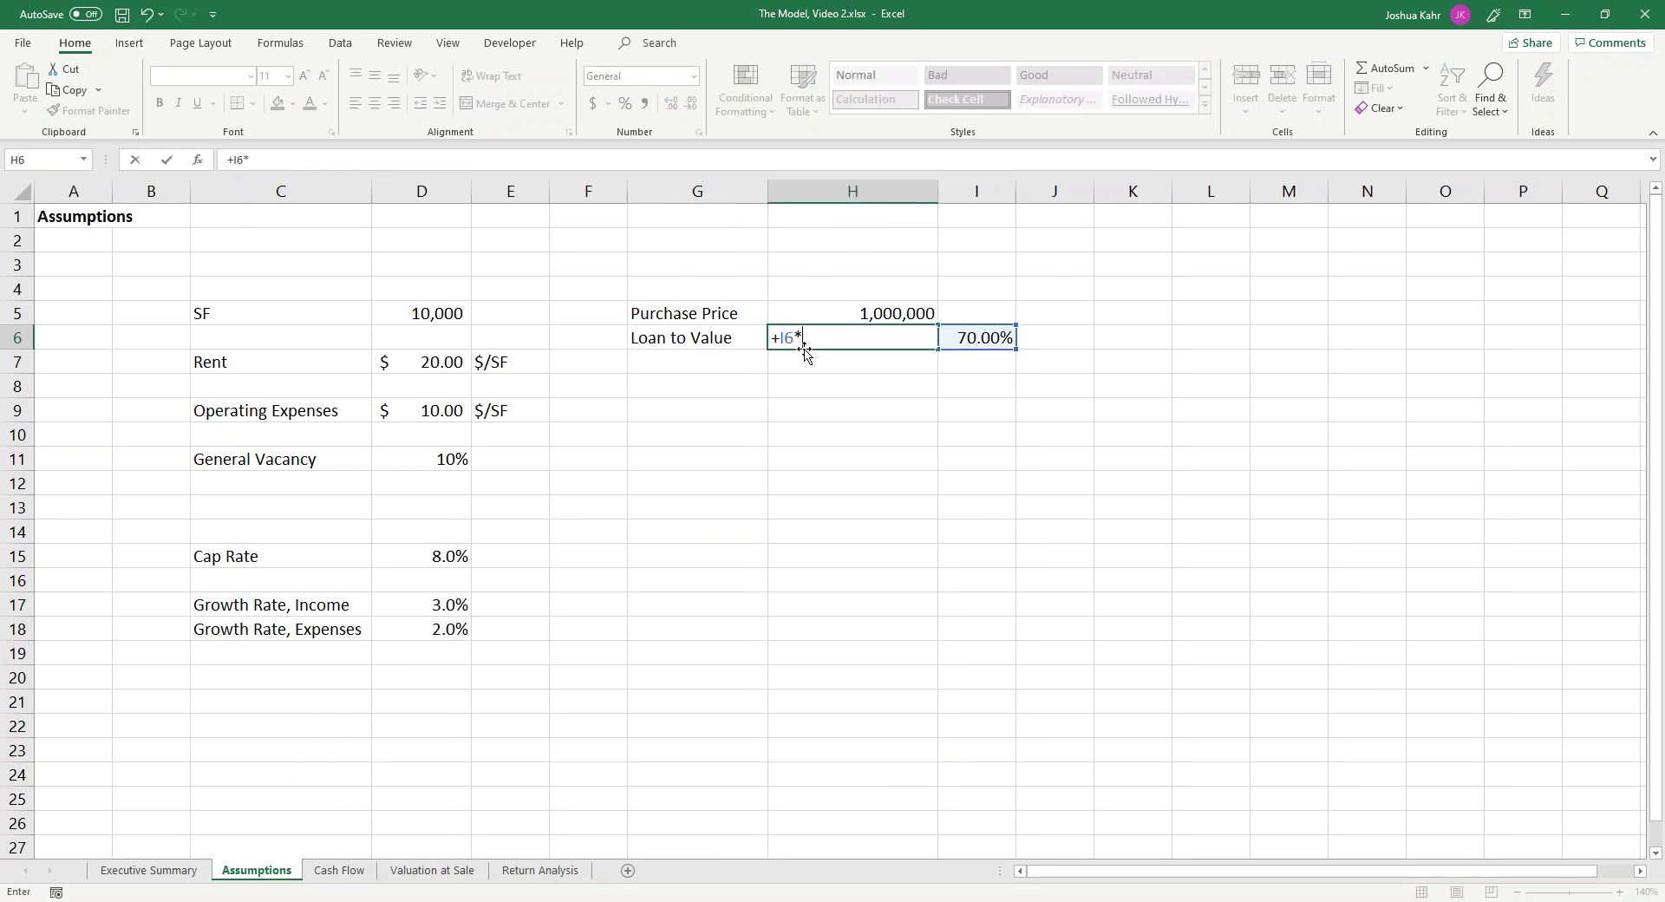
key("Up")
key("Return")
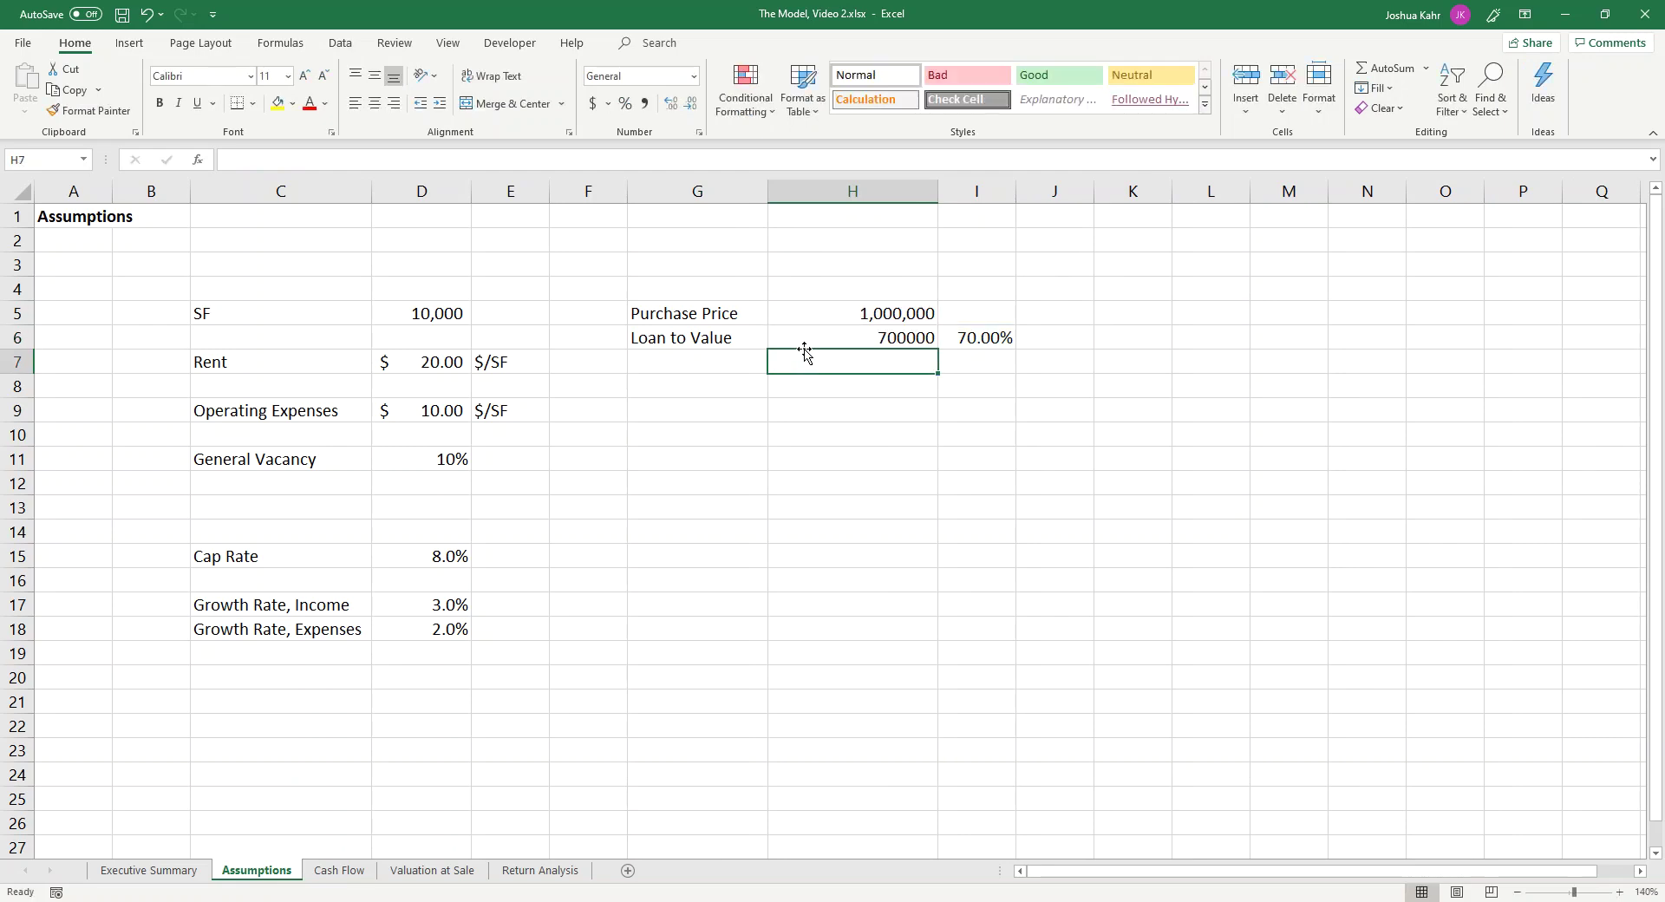
Step: Format the loan amount in H6 with a thousands separator and no decimals
key("Up")
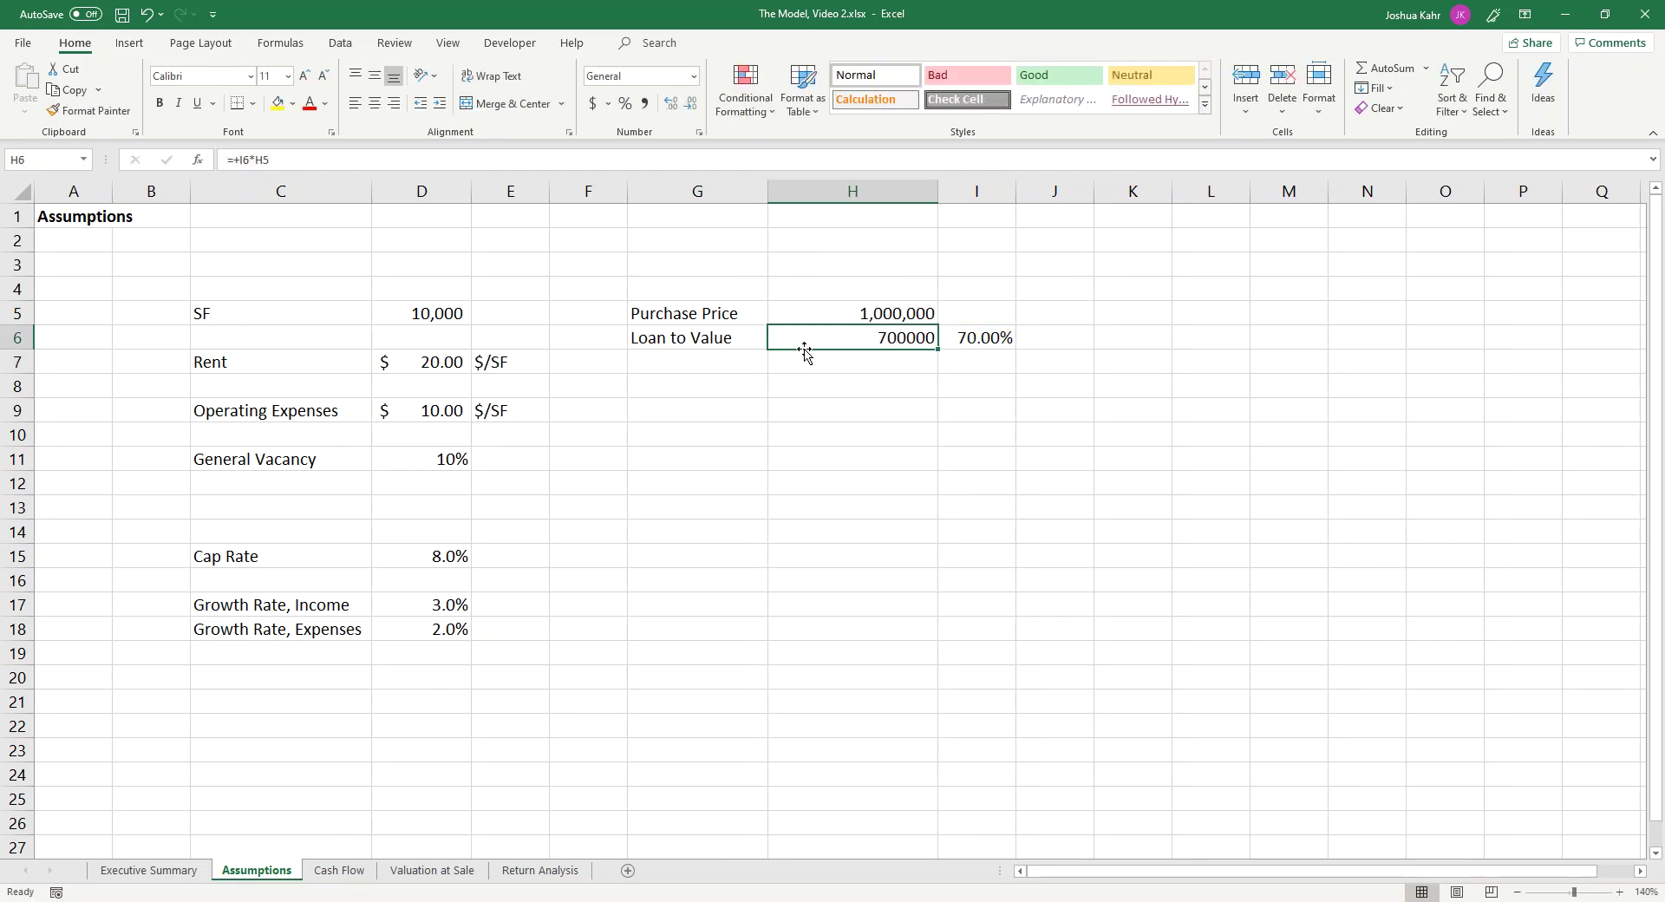
left_click(644, 103)
left_click(692, 104)
left_click(692, 104)
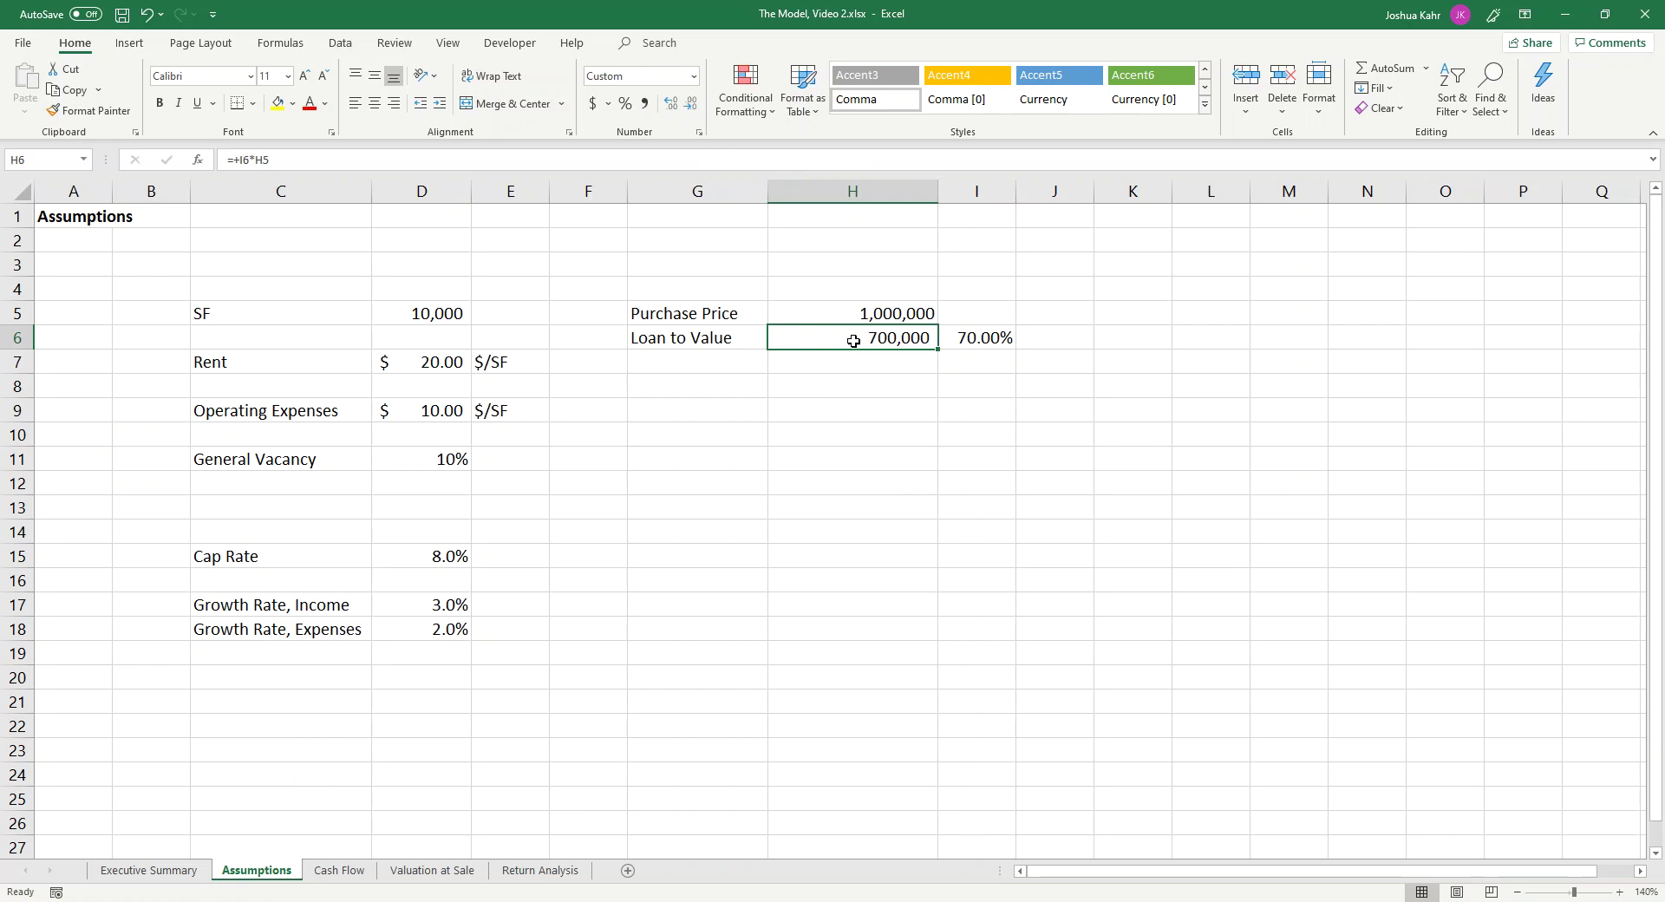
left_click(750, 355)
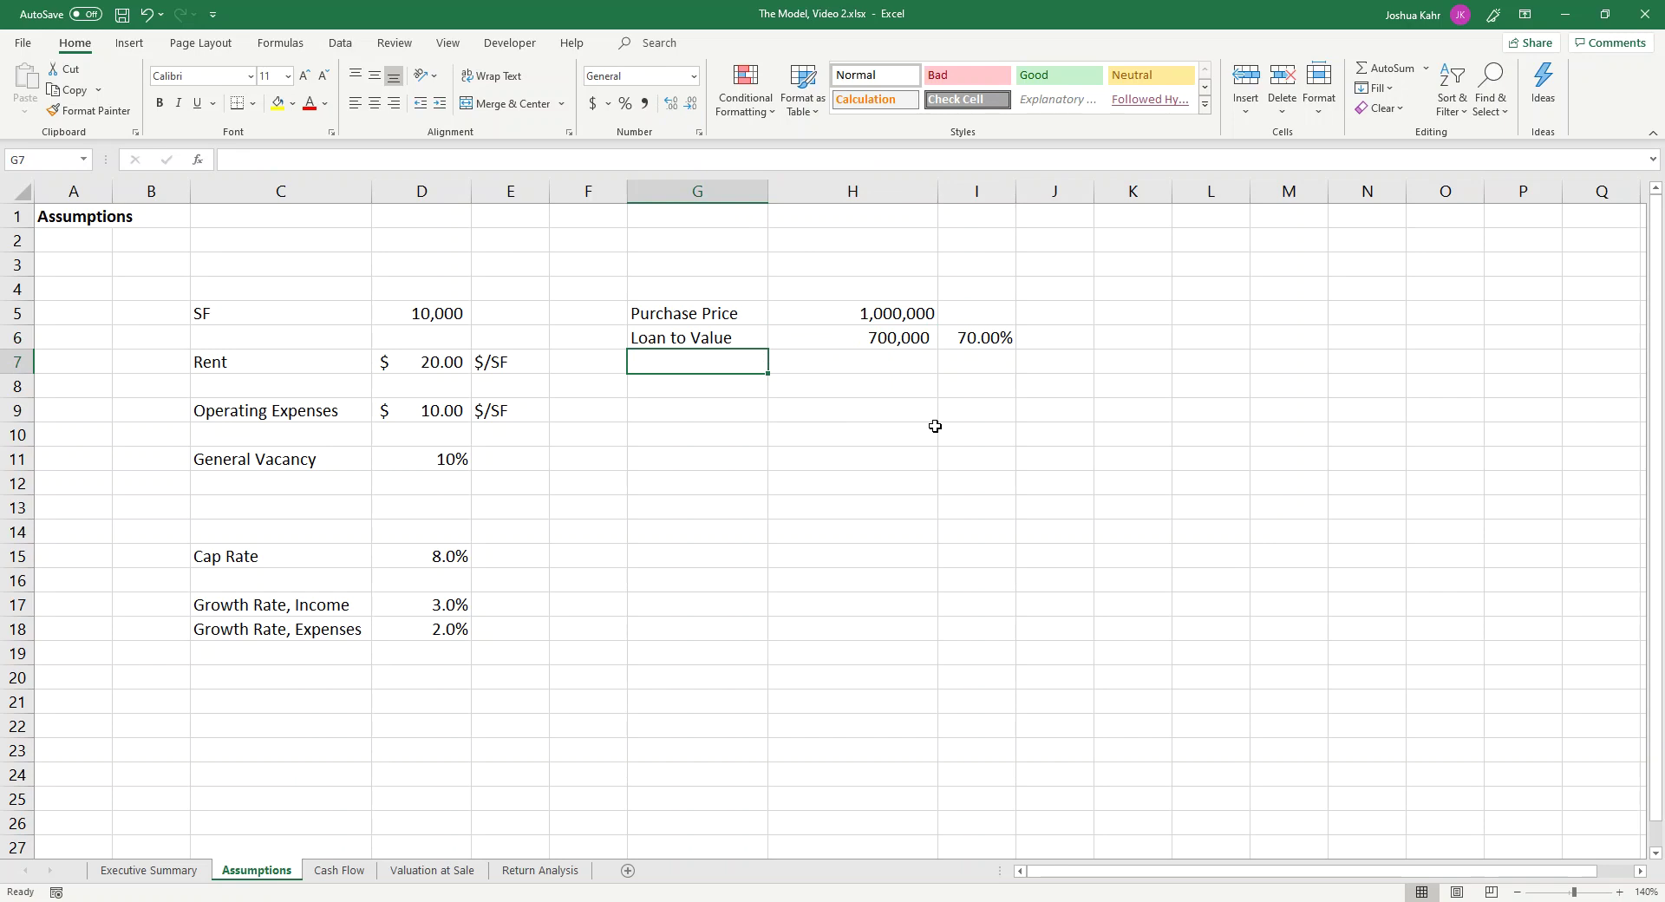
type("Loan")
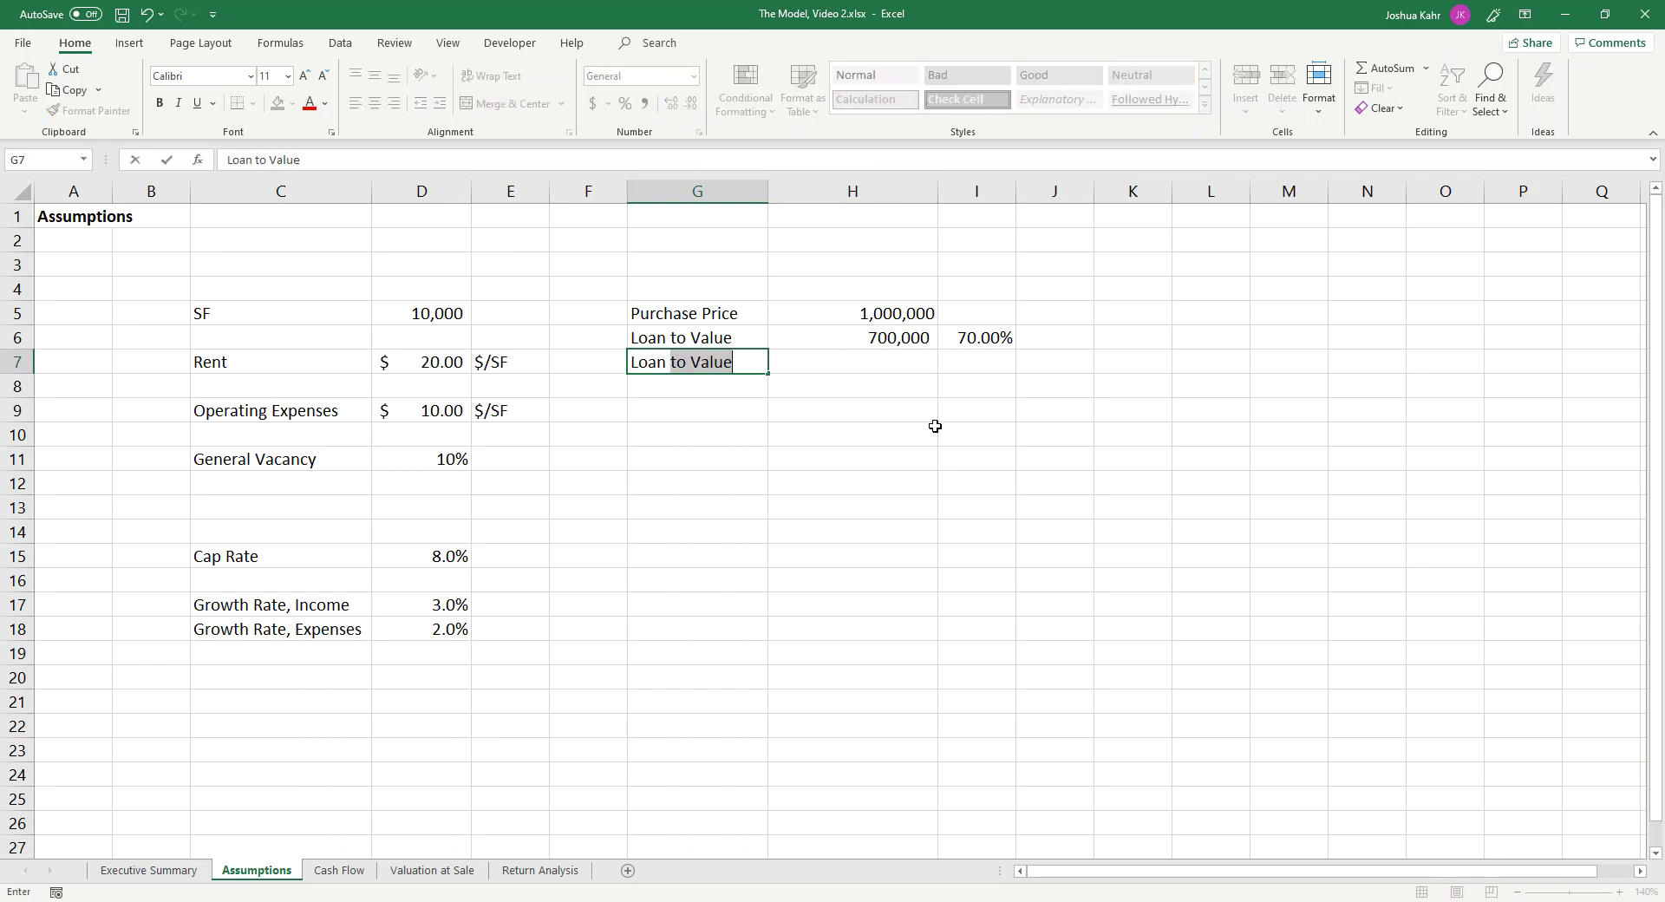
key("BackSpace")
key("BackSpace")
key("Escape")
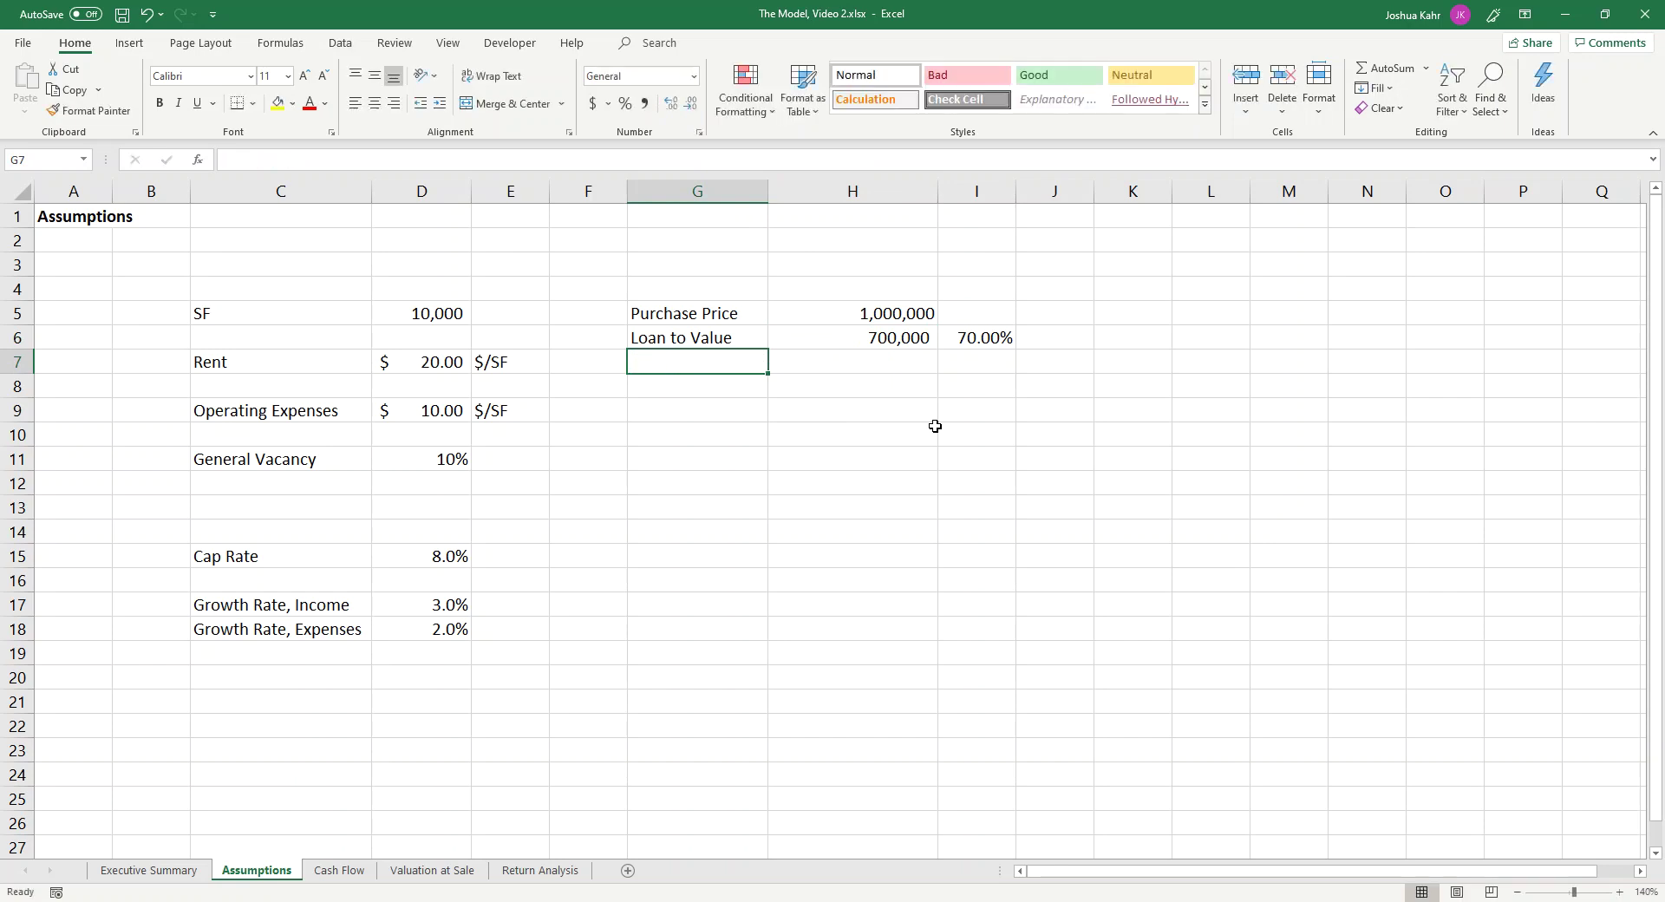
Step: Label G7 as Equity and calculate it in H7 as the purchase price minus the loan amount
type("Equity")
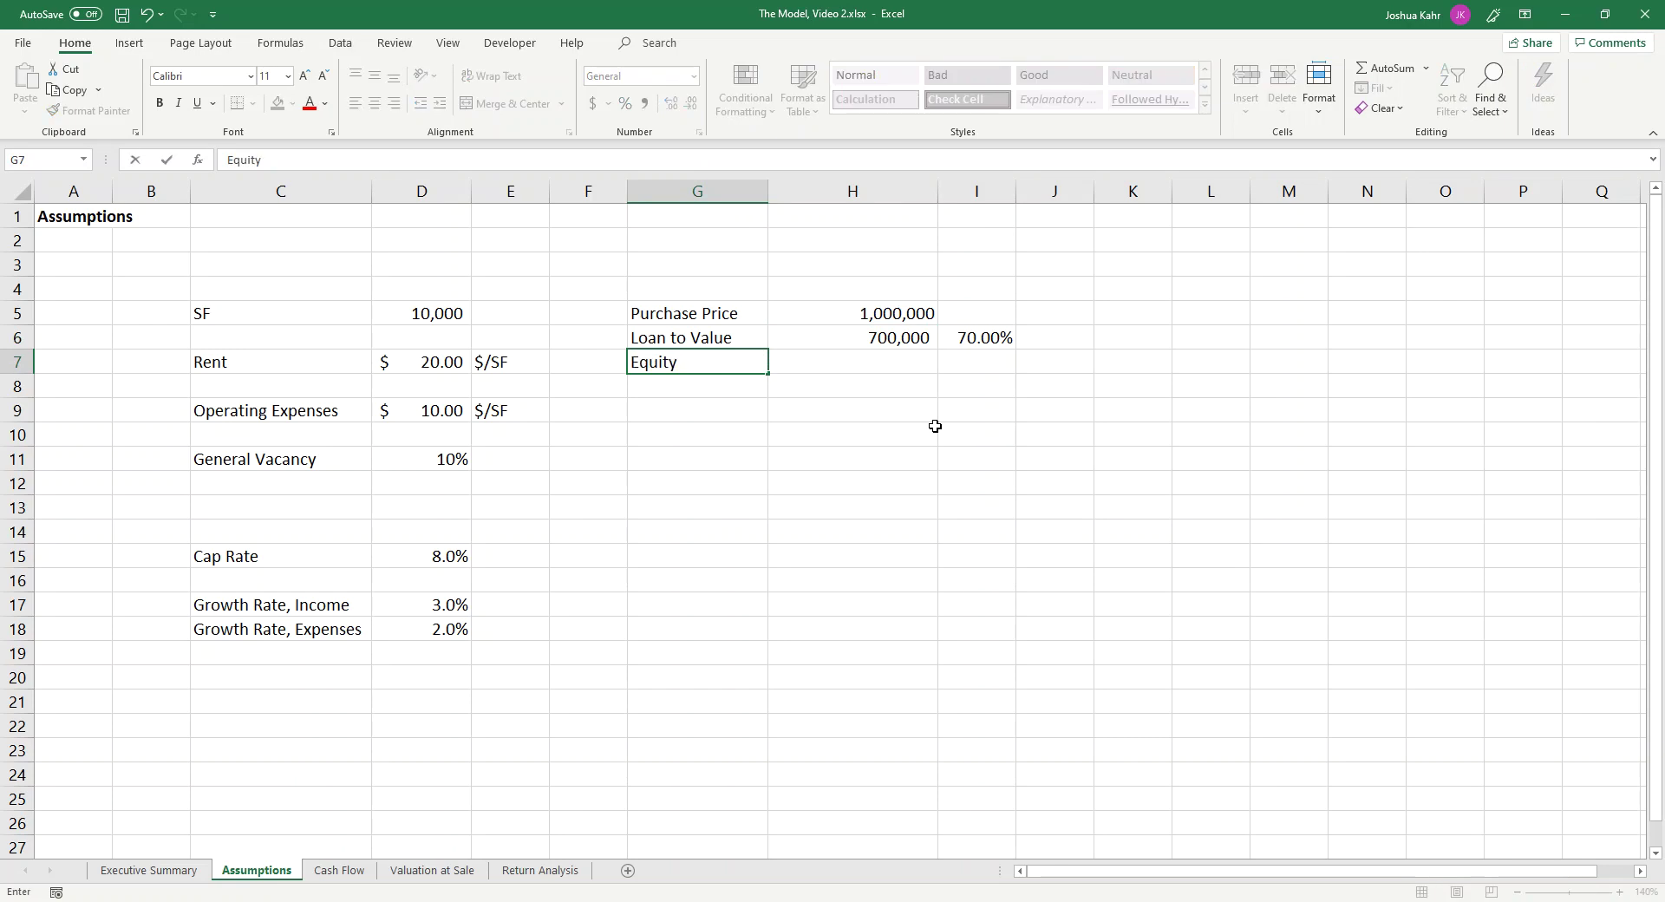
key("Right")
type("+")
key("Up")
key("Up")
type("-")
key("Up")
key("Return")
Step: Format the purchase price in H5 to match the figures below it, with a thousands separator and no decimals
key("Up")
key("Up")
key("Up")
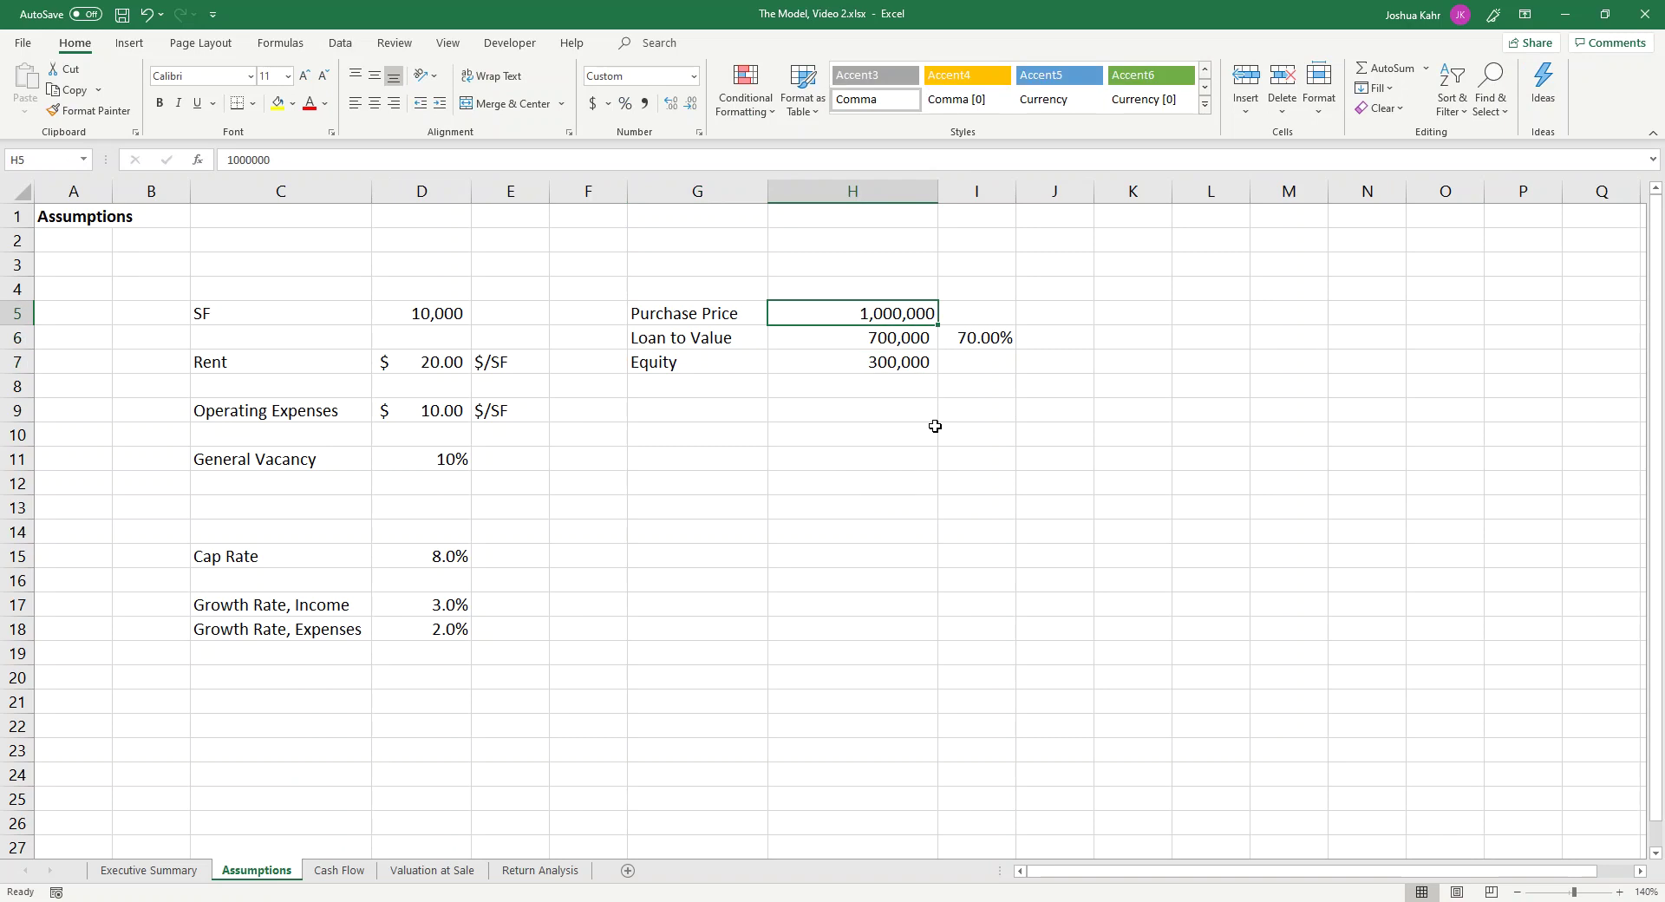
left_click(671, 104)
left_click(672, 104)
left_click(691, 105)
left_click(692, 110)
left_click(944, 475)
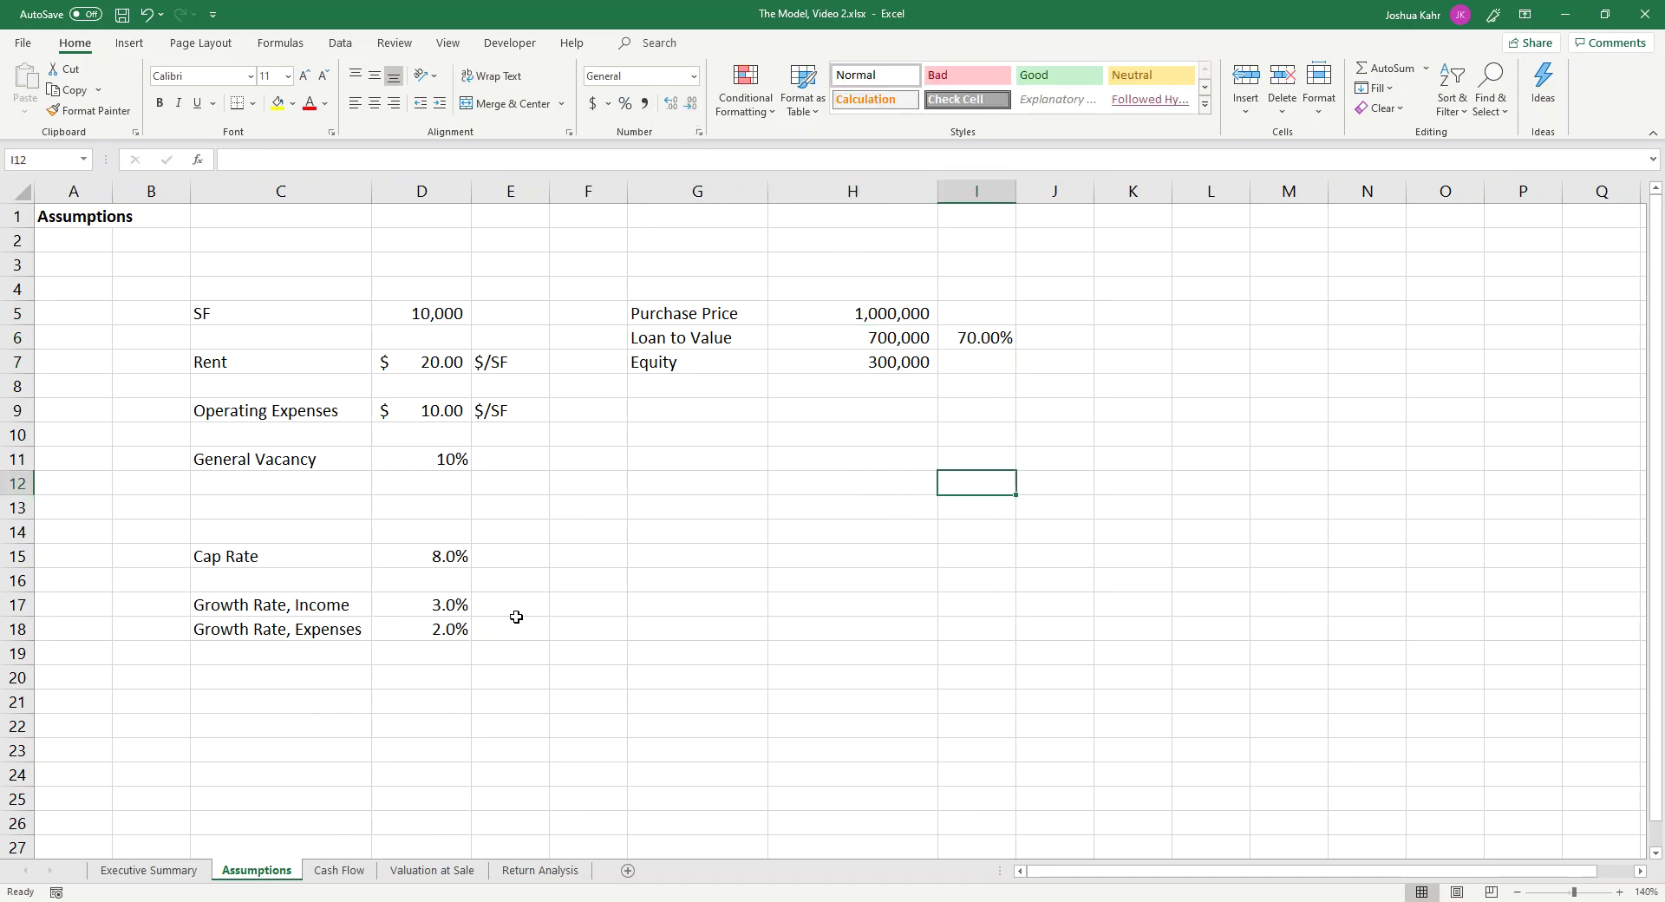
Step: Insert a new blank worksheet in front of the Cash Flow sheet
left_click(330, 871)
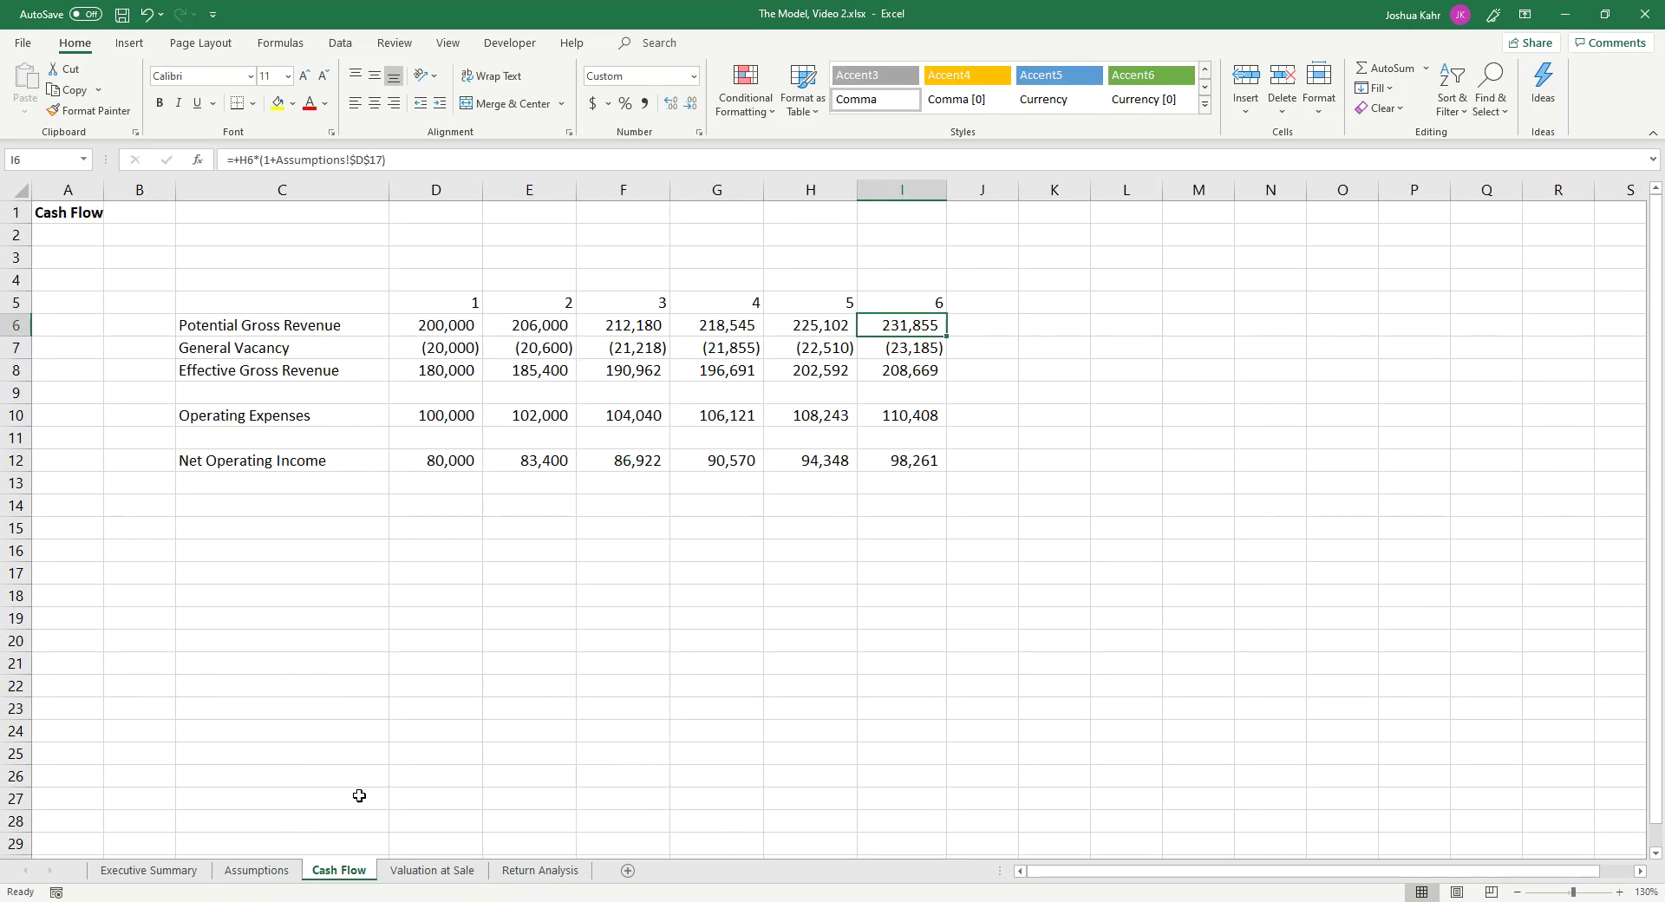
left_click(127, 44)
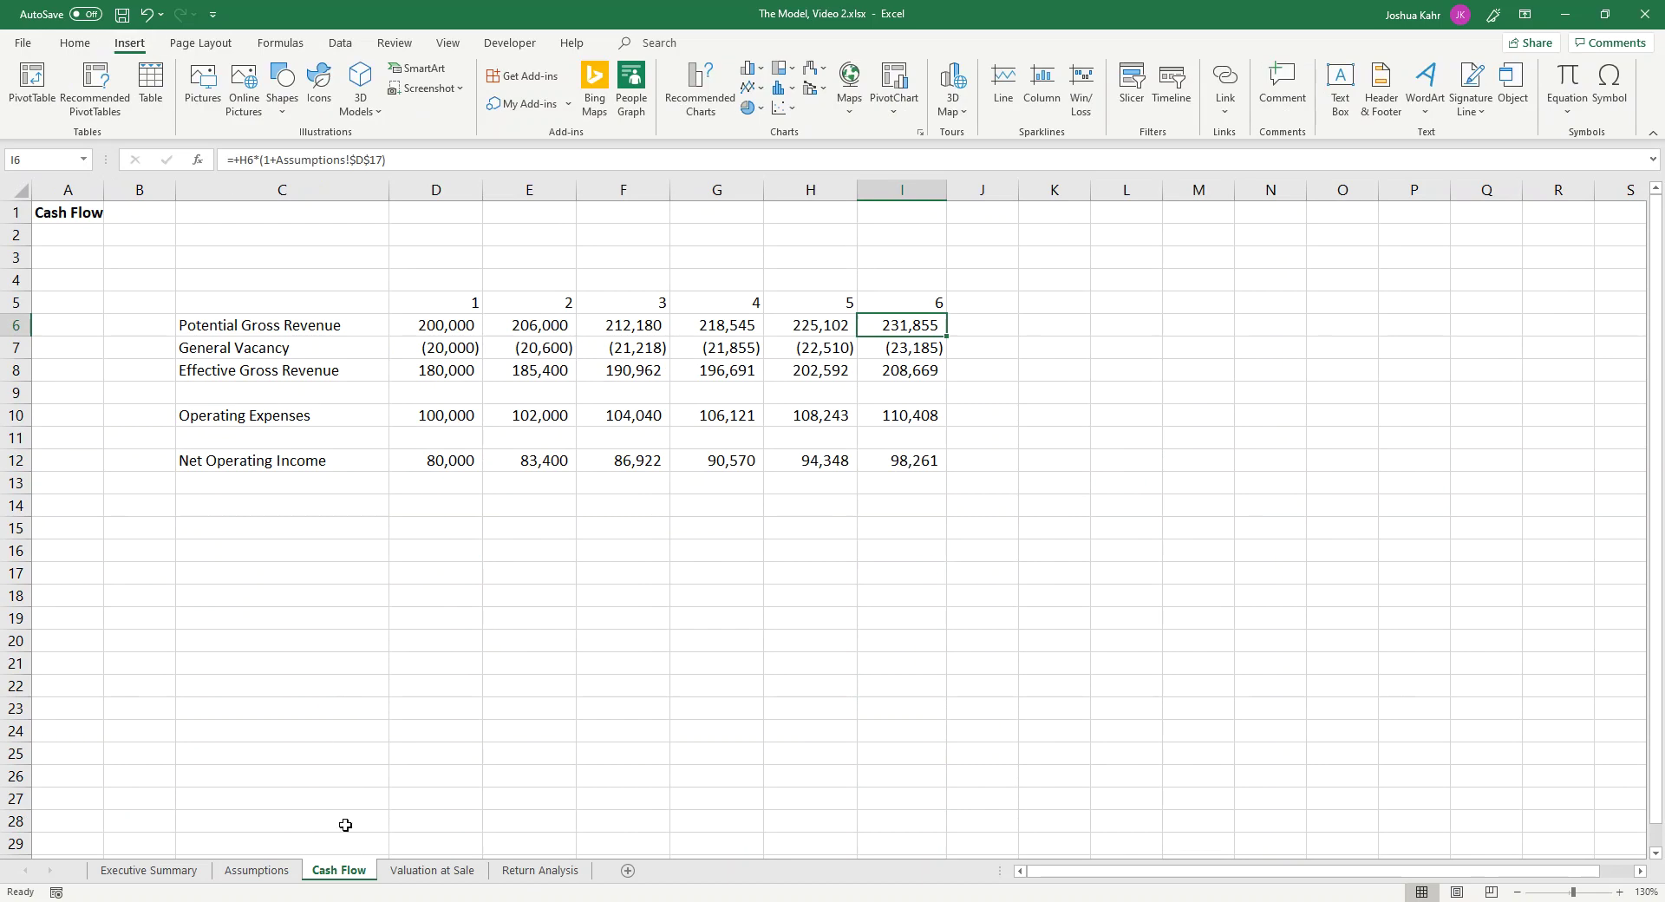
right_click(351, 871)
left_click(404, 630)
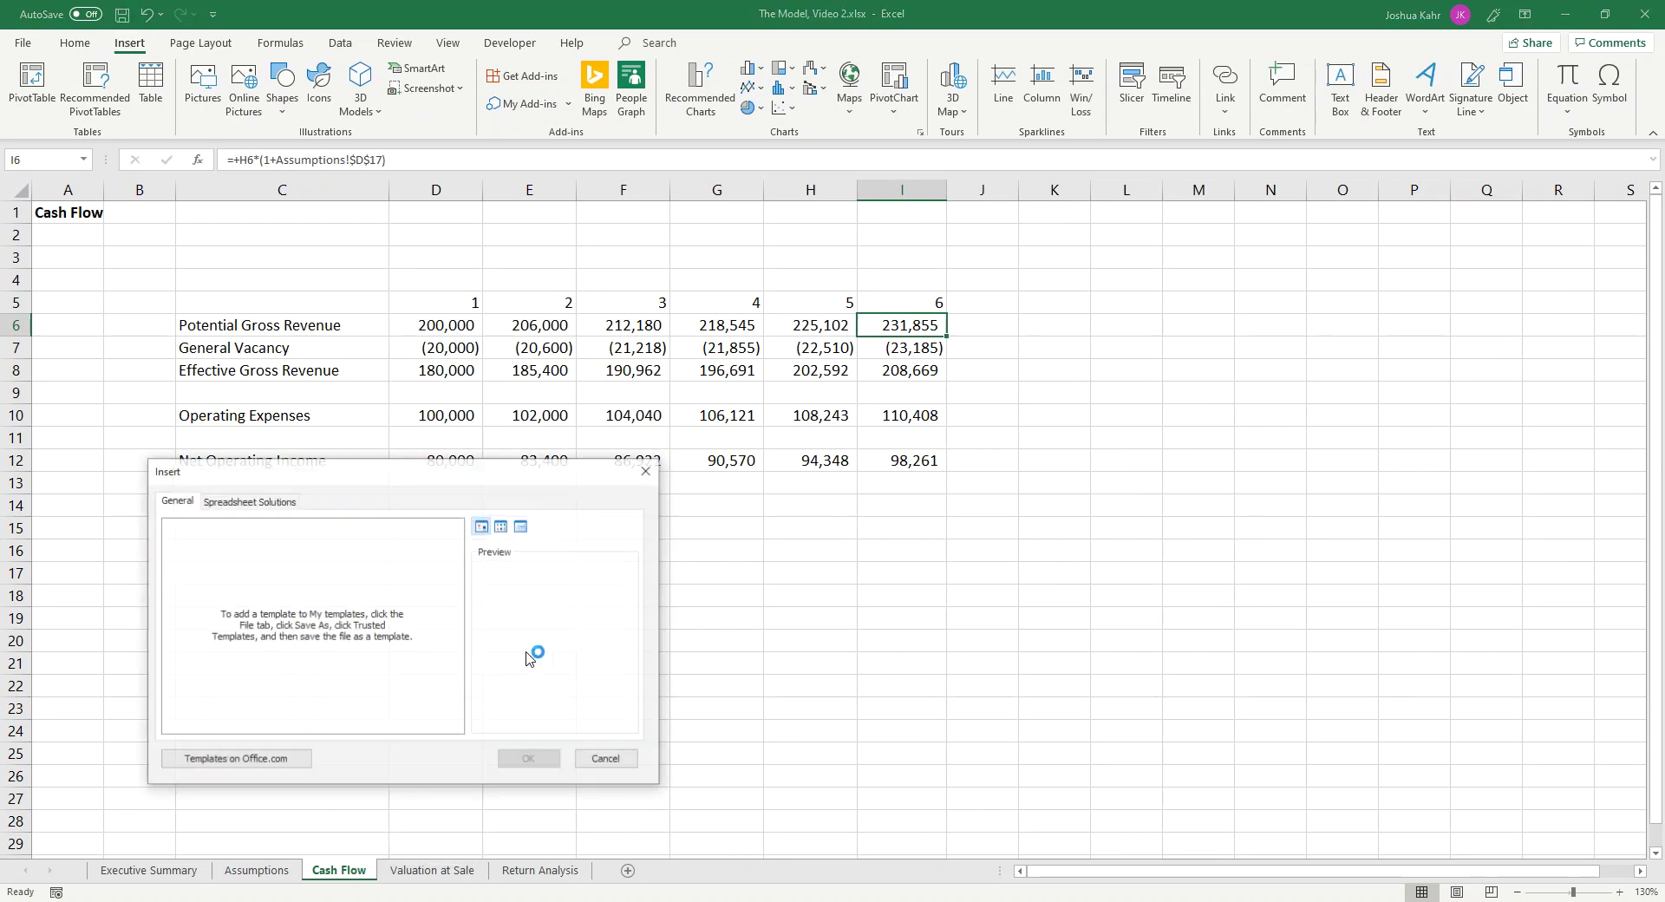
left_click(543, 763)
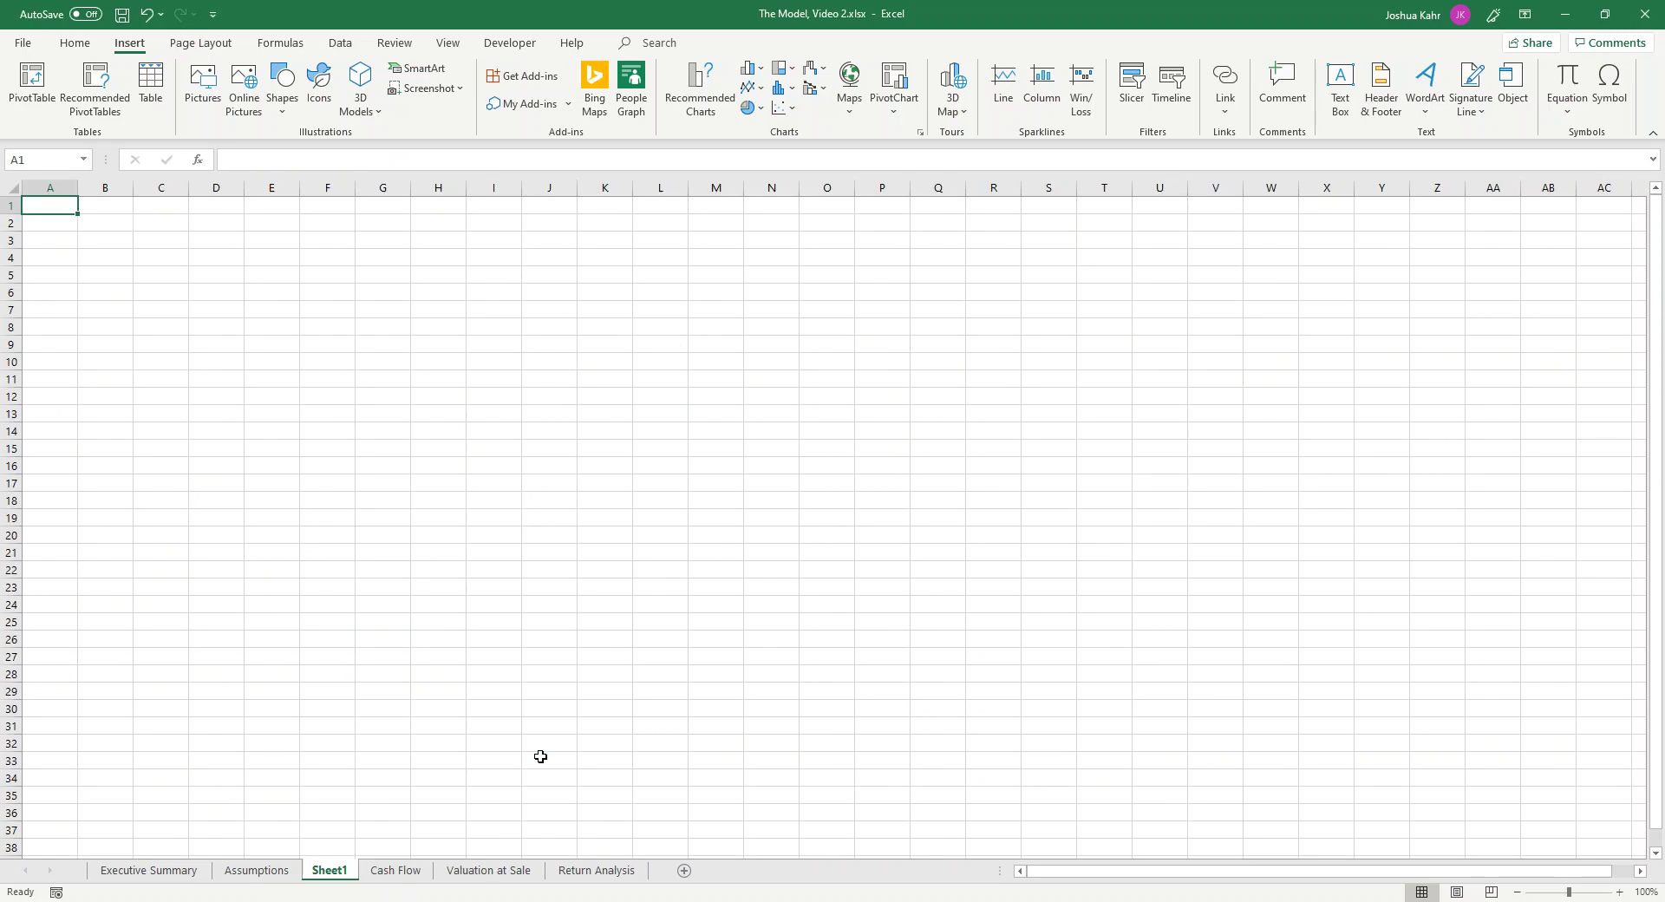
Step: Rename the new worksheet Amortization Schedule and move it directly after the Cash Flow sheet
double_click(353, 874)
type("A")
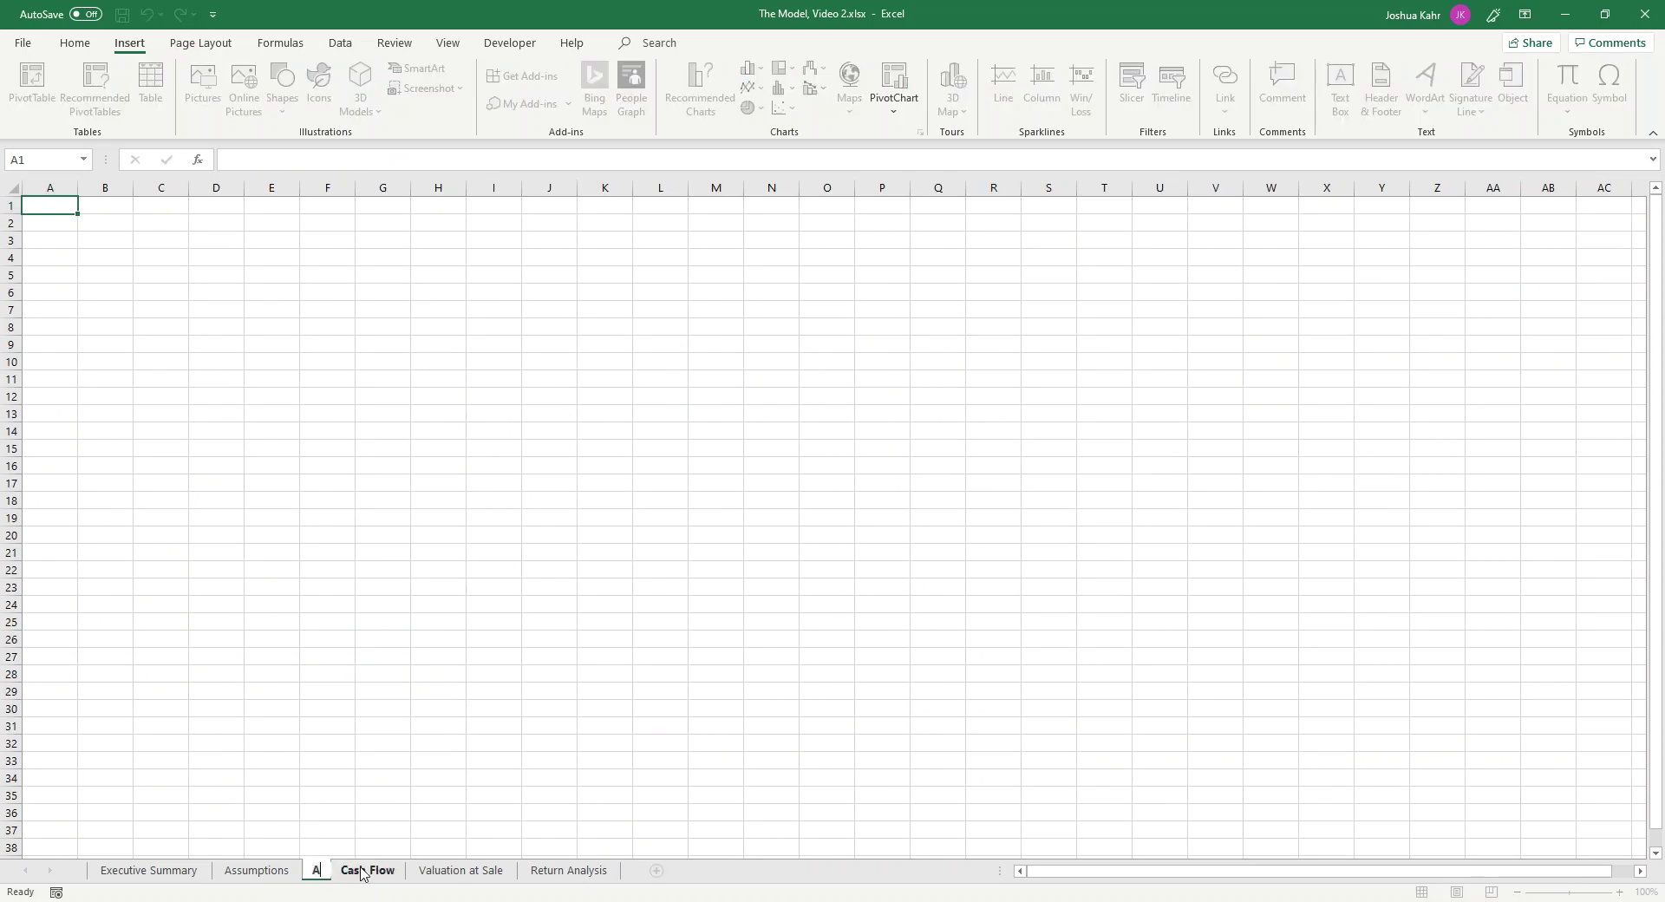
type("mortization Scheduil")
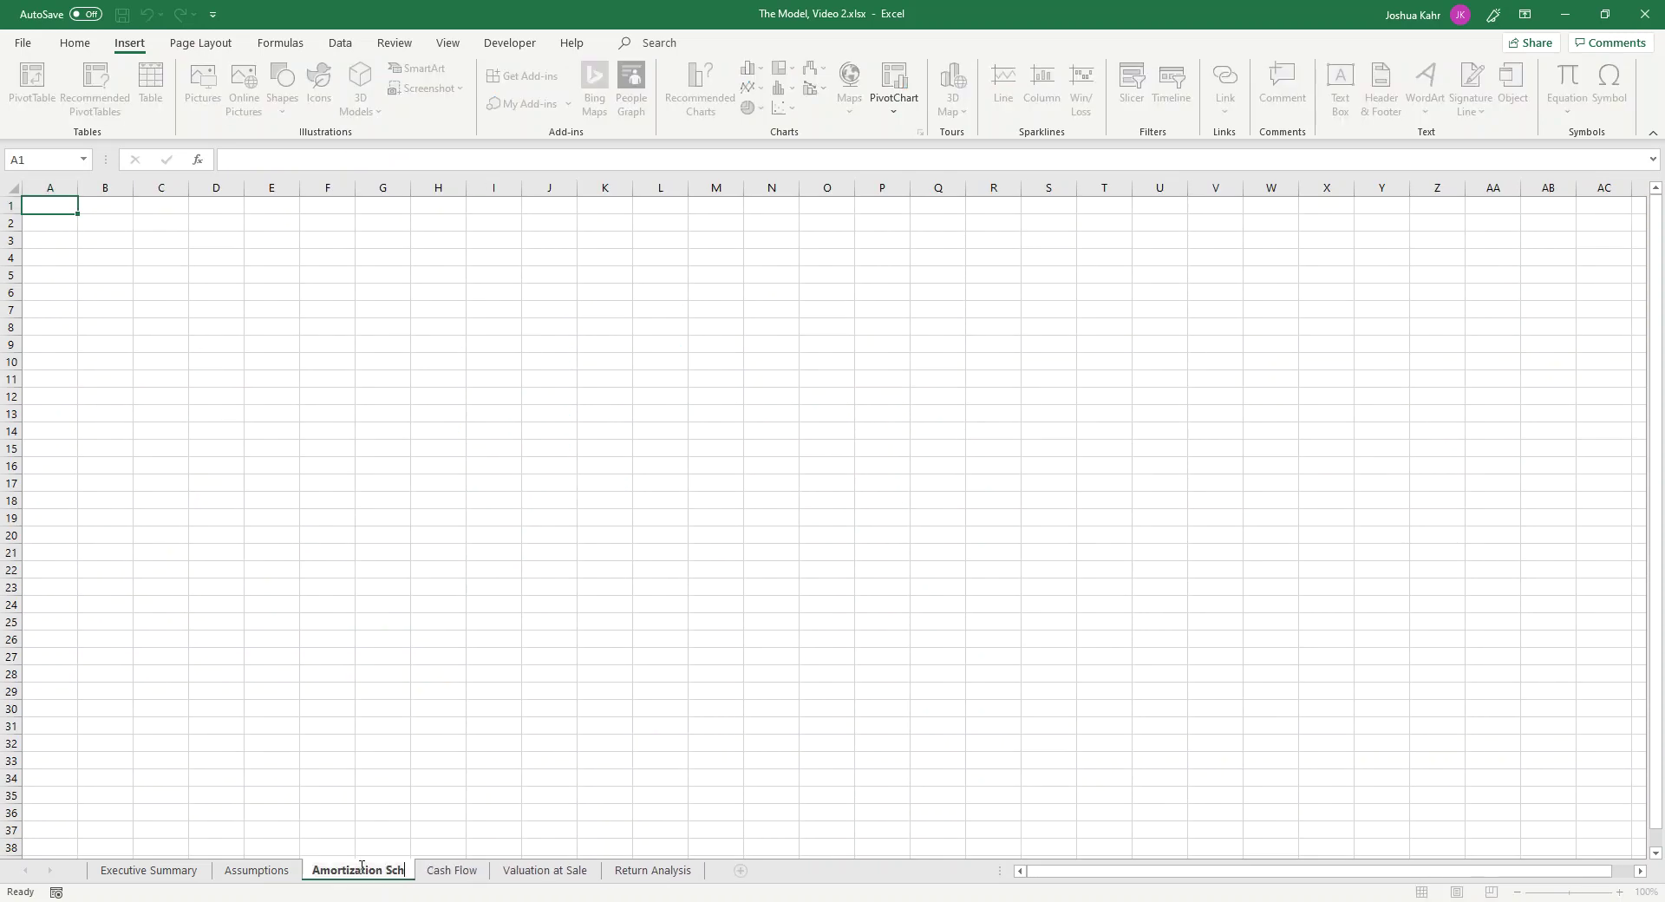
key("BackSpace")
key("BackSpace")
type("le")
left_click(375, 726)
left_click_drag(404, 876, 556, 872)
Step: On the Amortization Schedule sheet, label C4 as Loan and link D4 to the loan amount in Assumptions H6
left_click(260, 872)
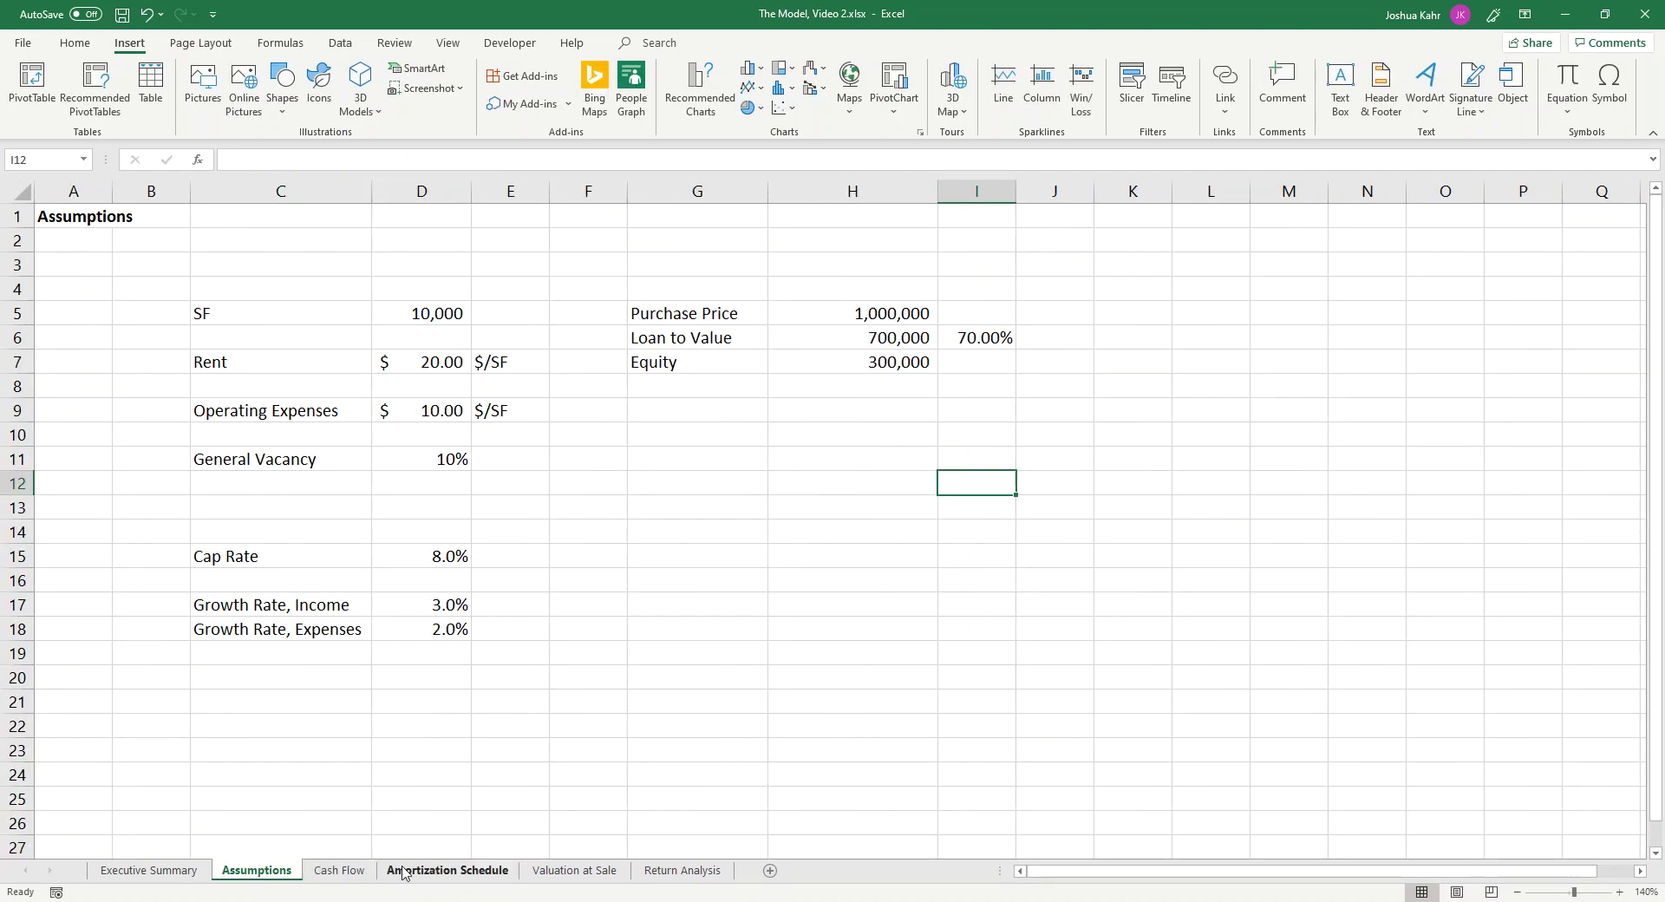
left_click(433, 871)
left_click(142, 253)
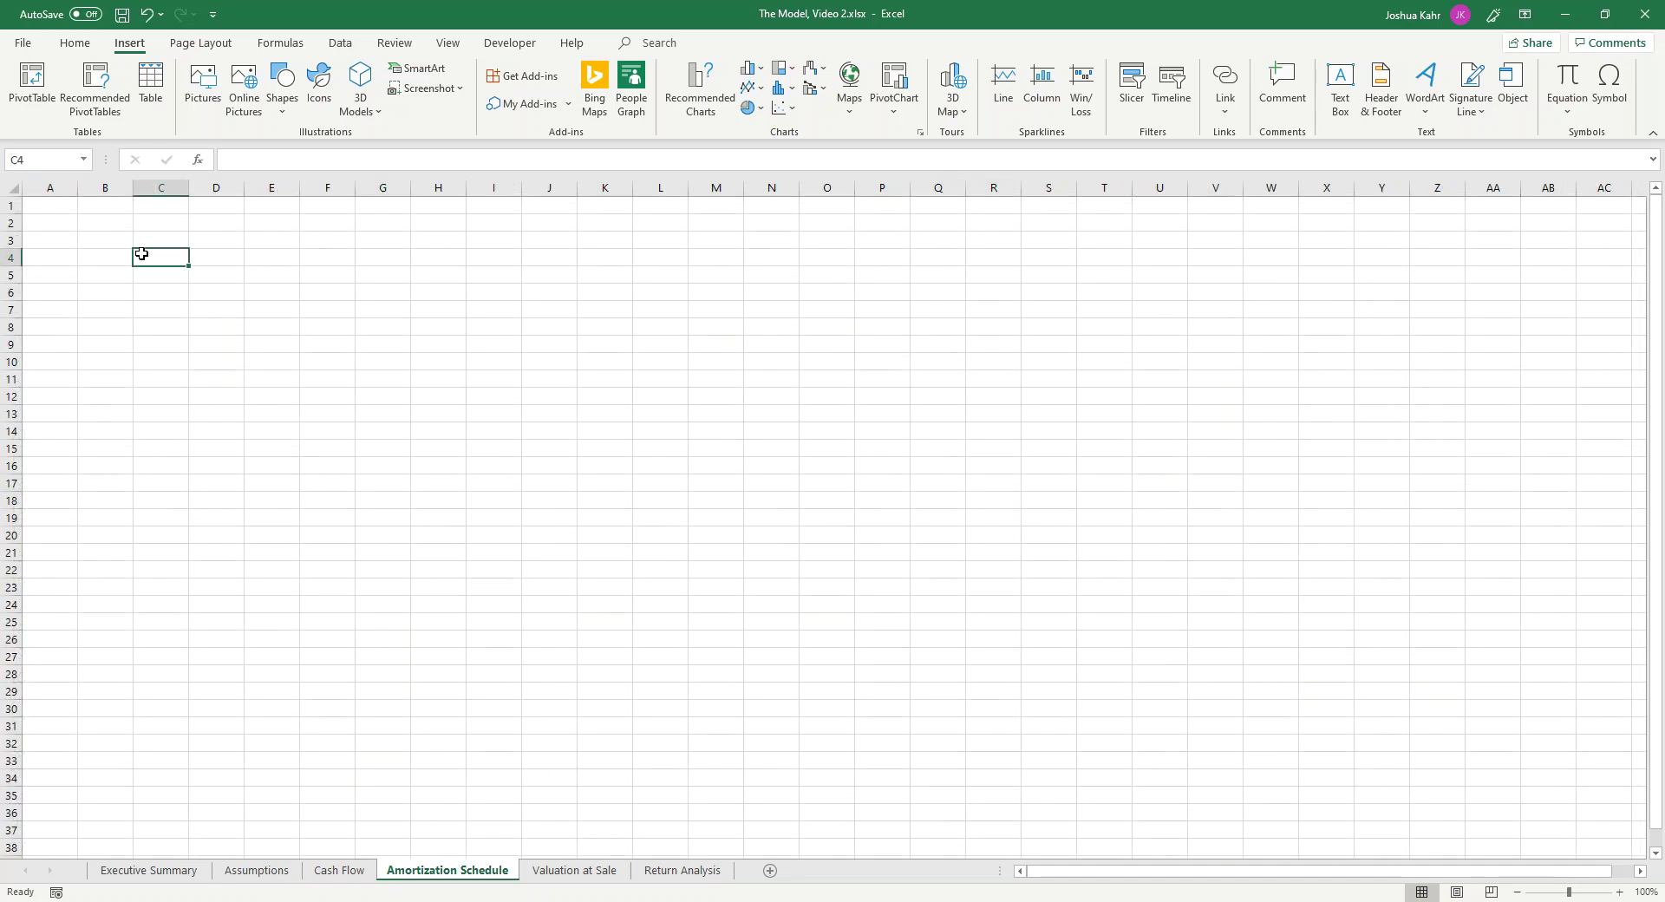
type("Loan")
key("Tab")
type("+")
left_click(281, 876)
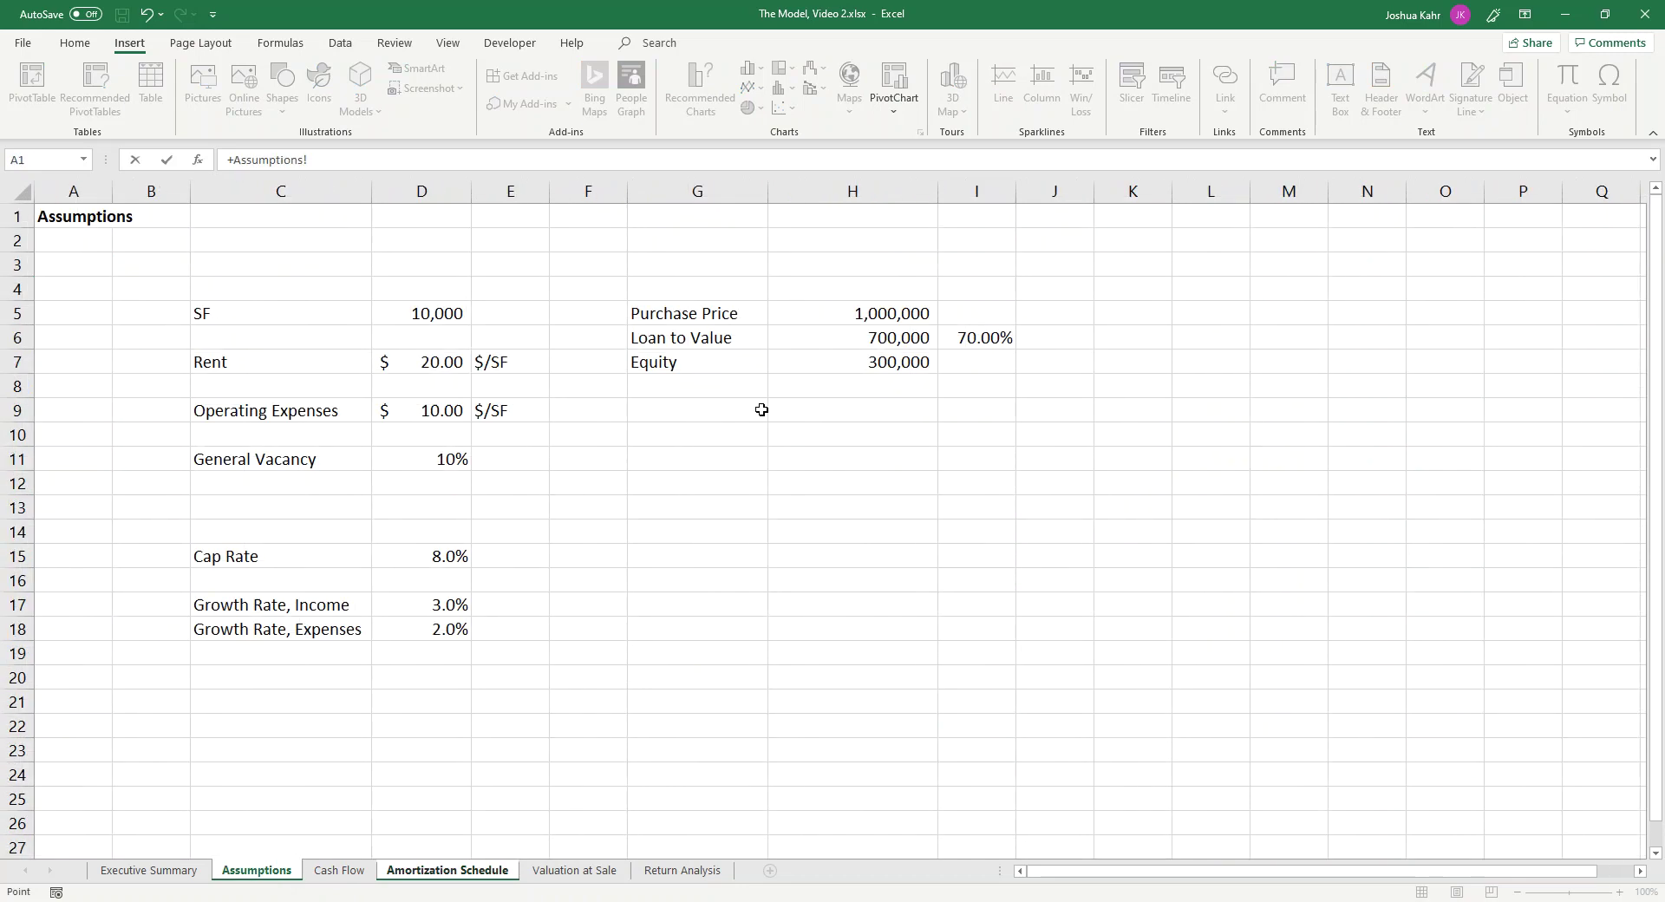
left_click(869, 340)
key("Return")
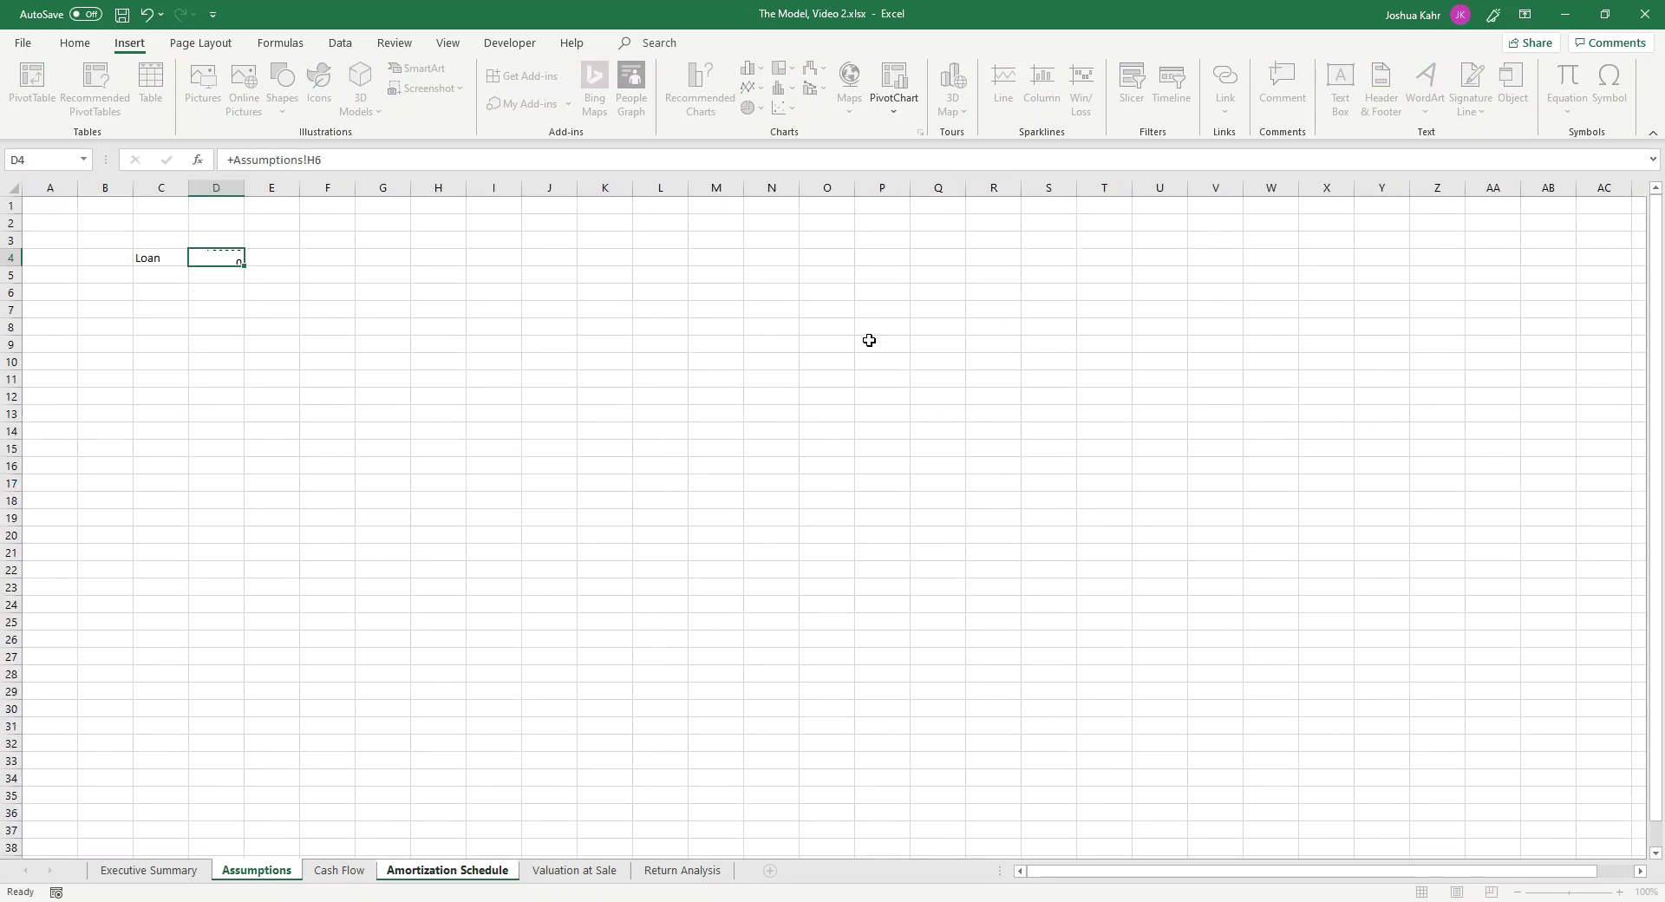
Step: Add the labels Interest Rate in C5 and Amortization Period in C6, and widen column C to fit them
key("Left")
type("I")
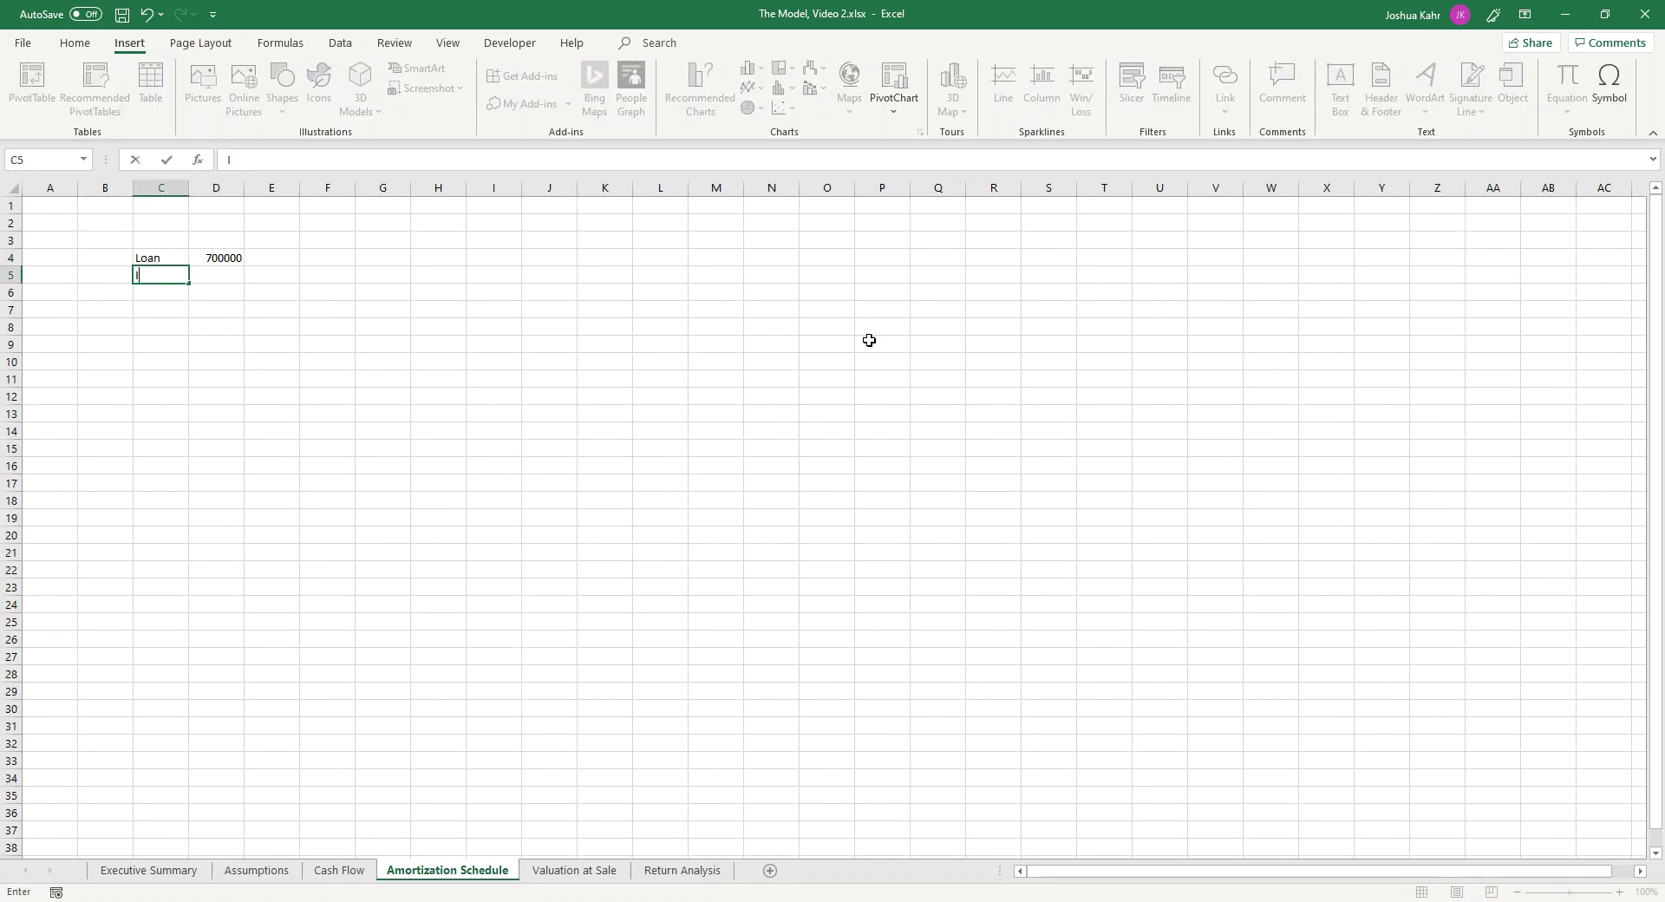
type("nterest Rate")
key("Return")
type("Amortization Period")
key("Return")
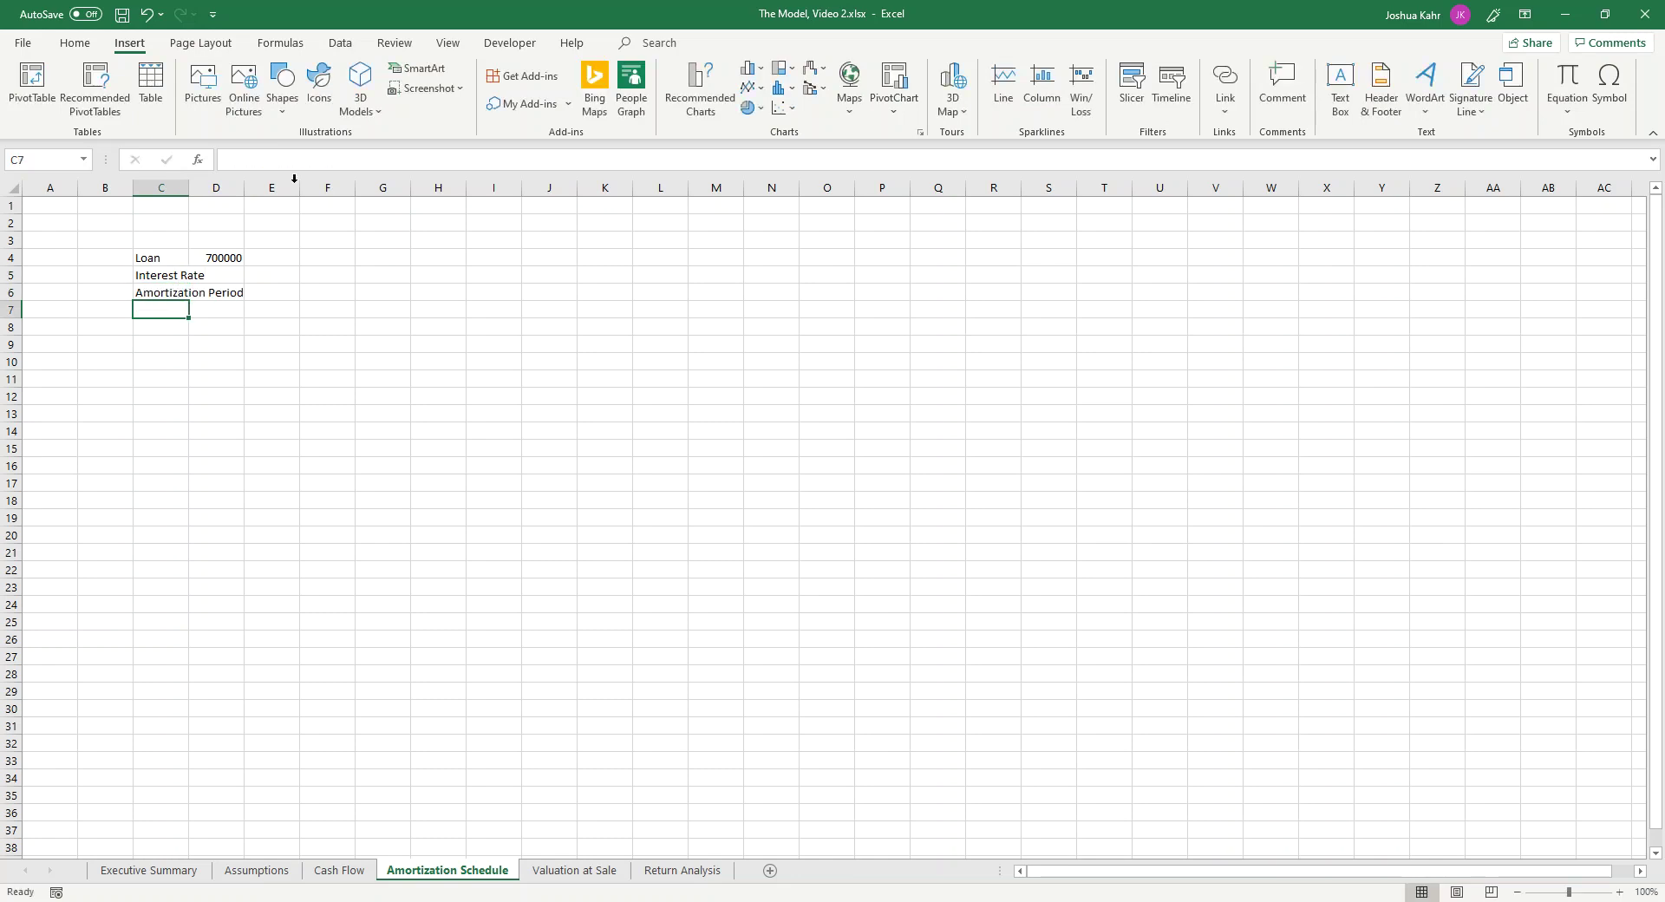
left_click_drag(189, 187, 253, 187)
left_click(423, 299)
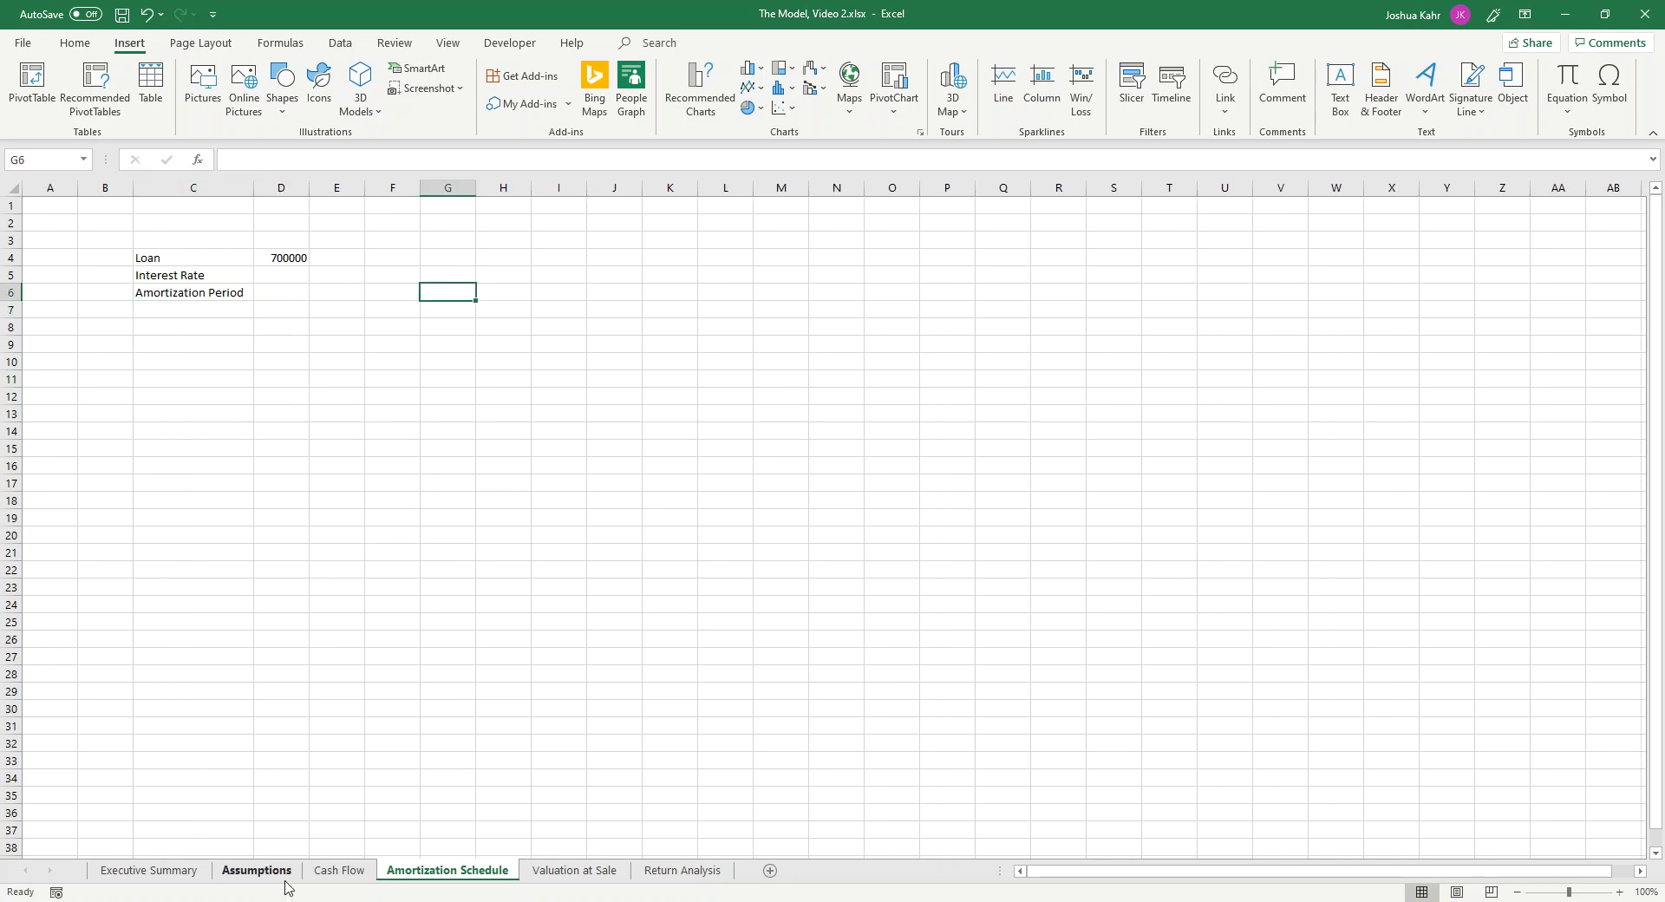
Step: Copy the Interest Rate and Amortization Period labels into G9:G10 of the Assumptions sheet
left_click(179, 259)
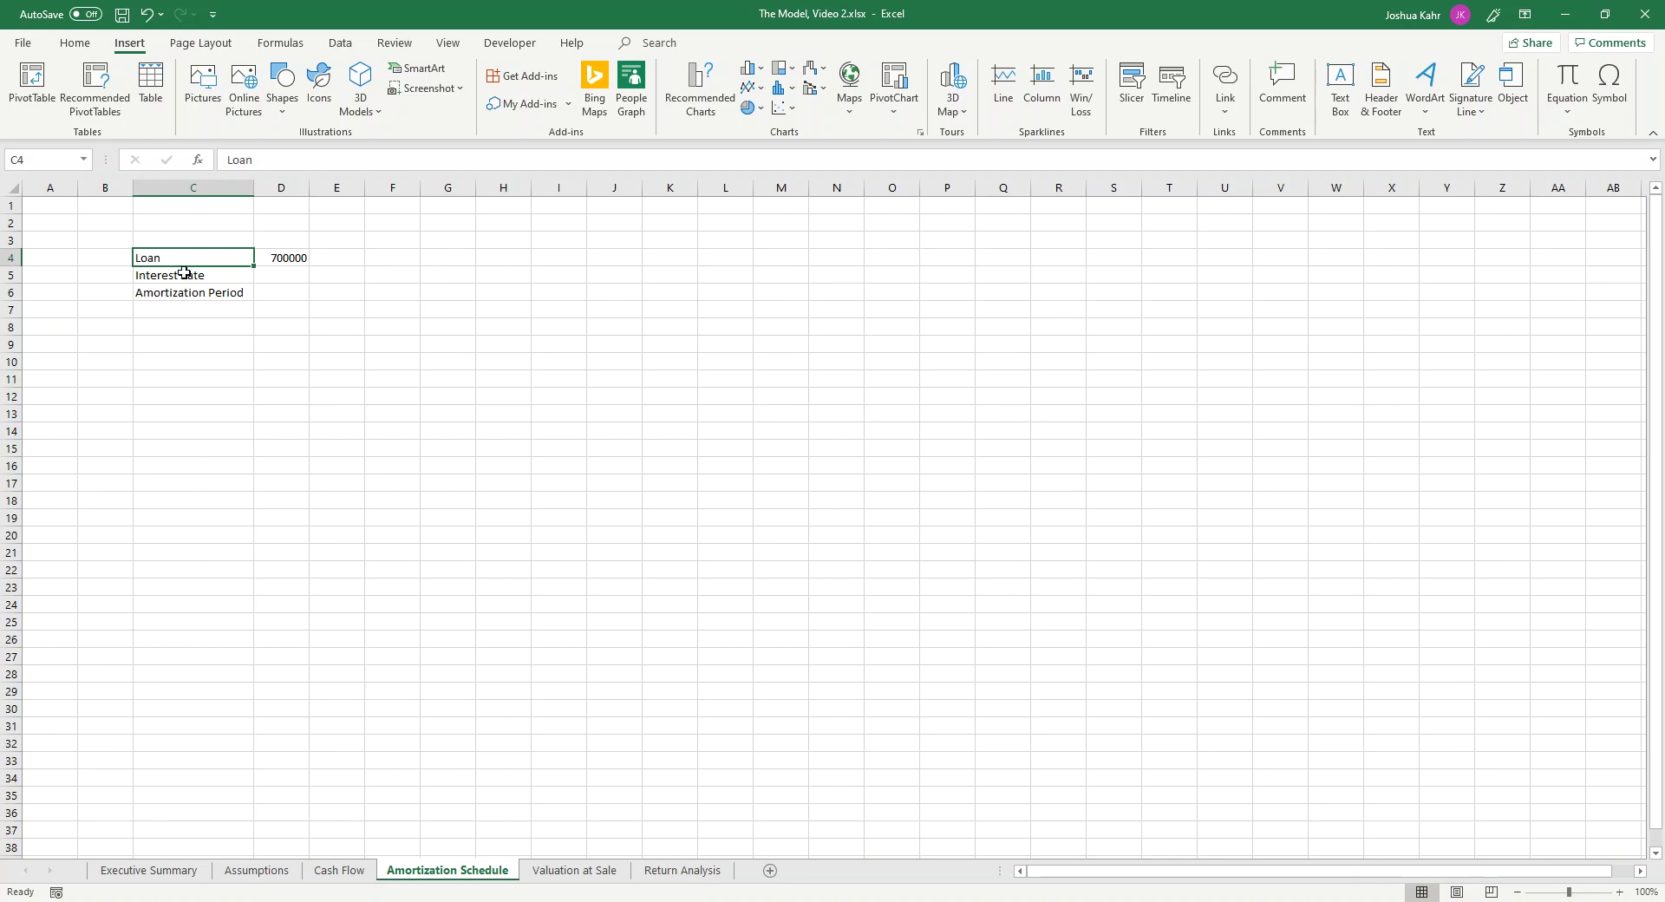
left_click_drag(184, 273, 185, 292)
key("ctrl+c")
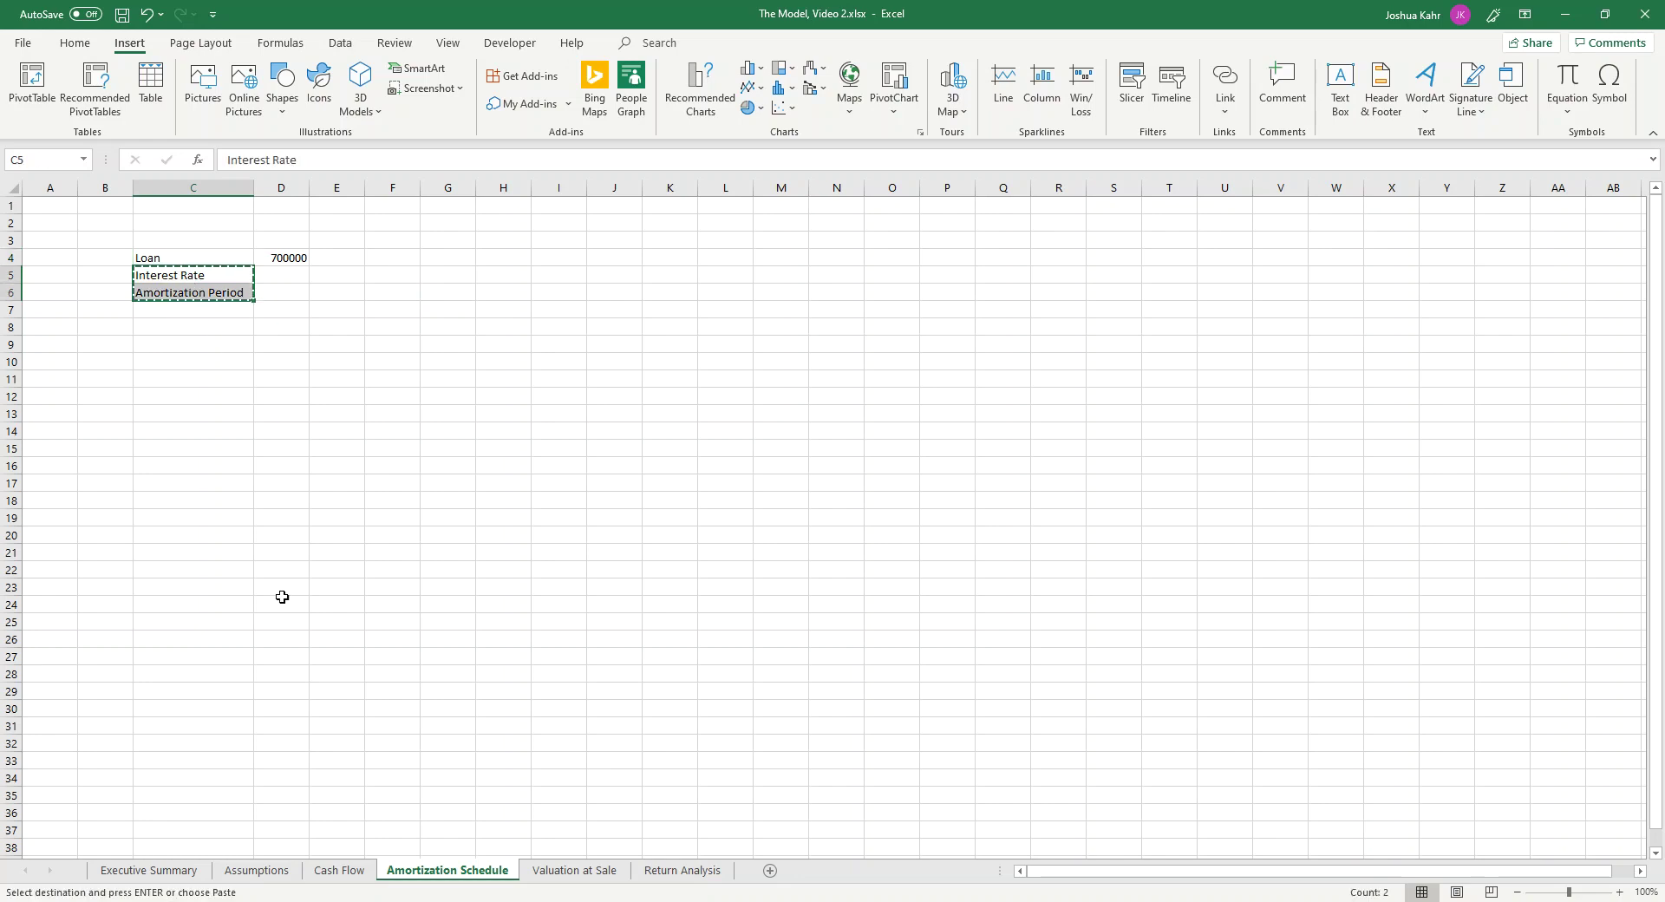
left_click(258, 871)
left_click(709, 415)
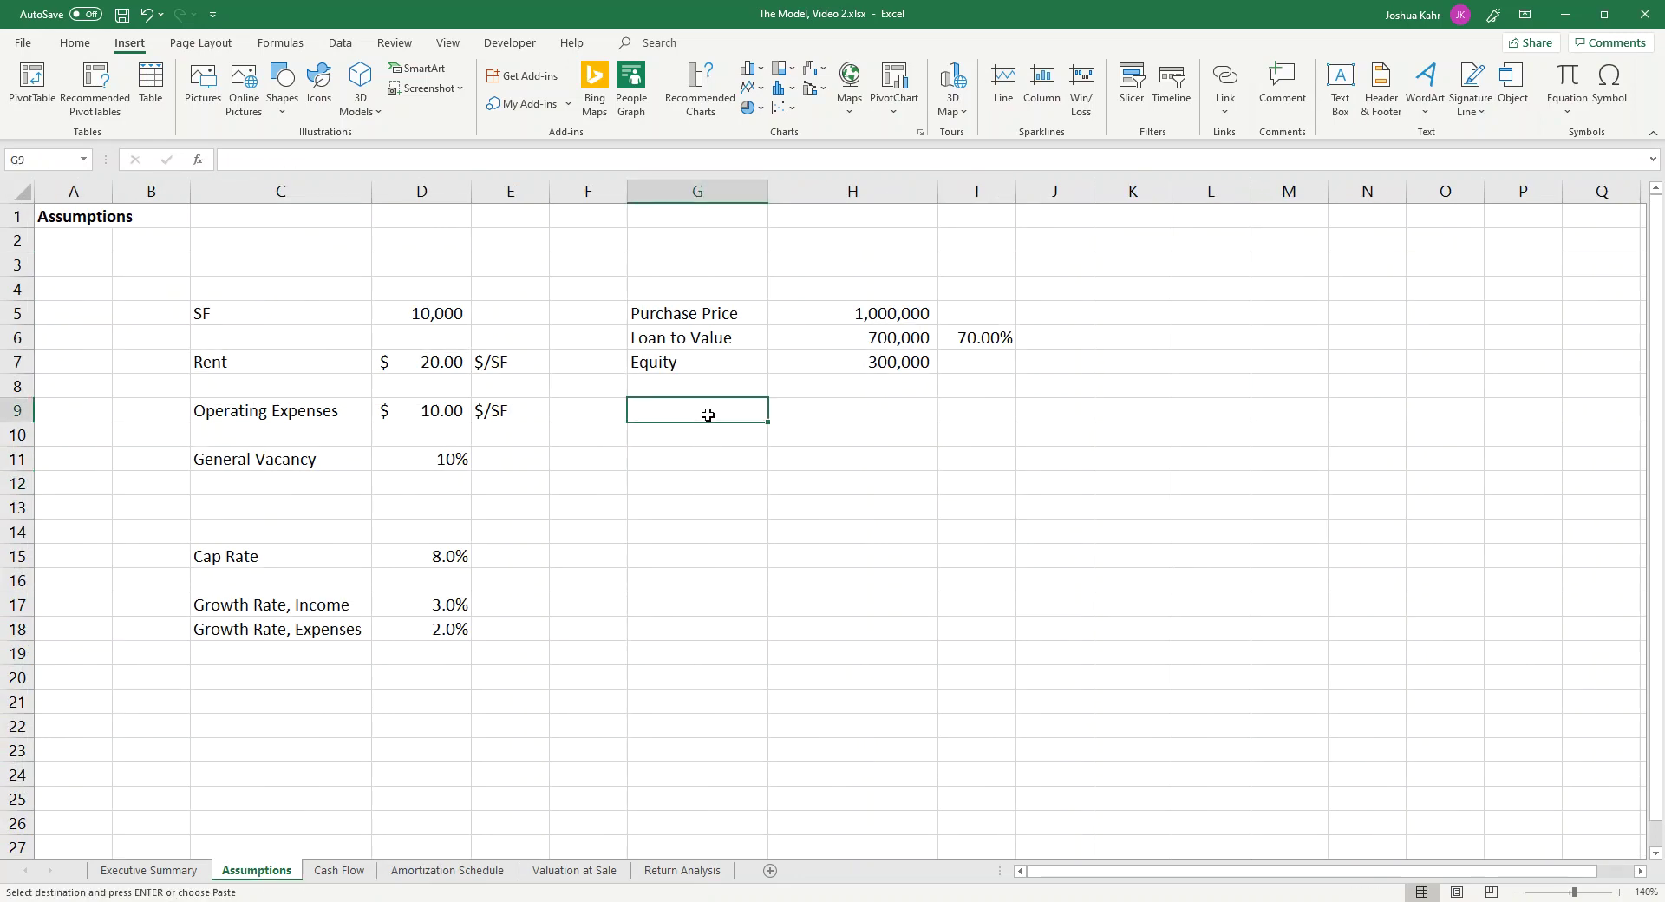
key("ctrl+v")
Step: Widen column G to fit its labels, and enter an interest rate of 6.0% in H9 and an amortization period of 25 in H10
left_click(806, 420)
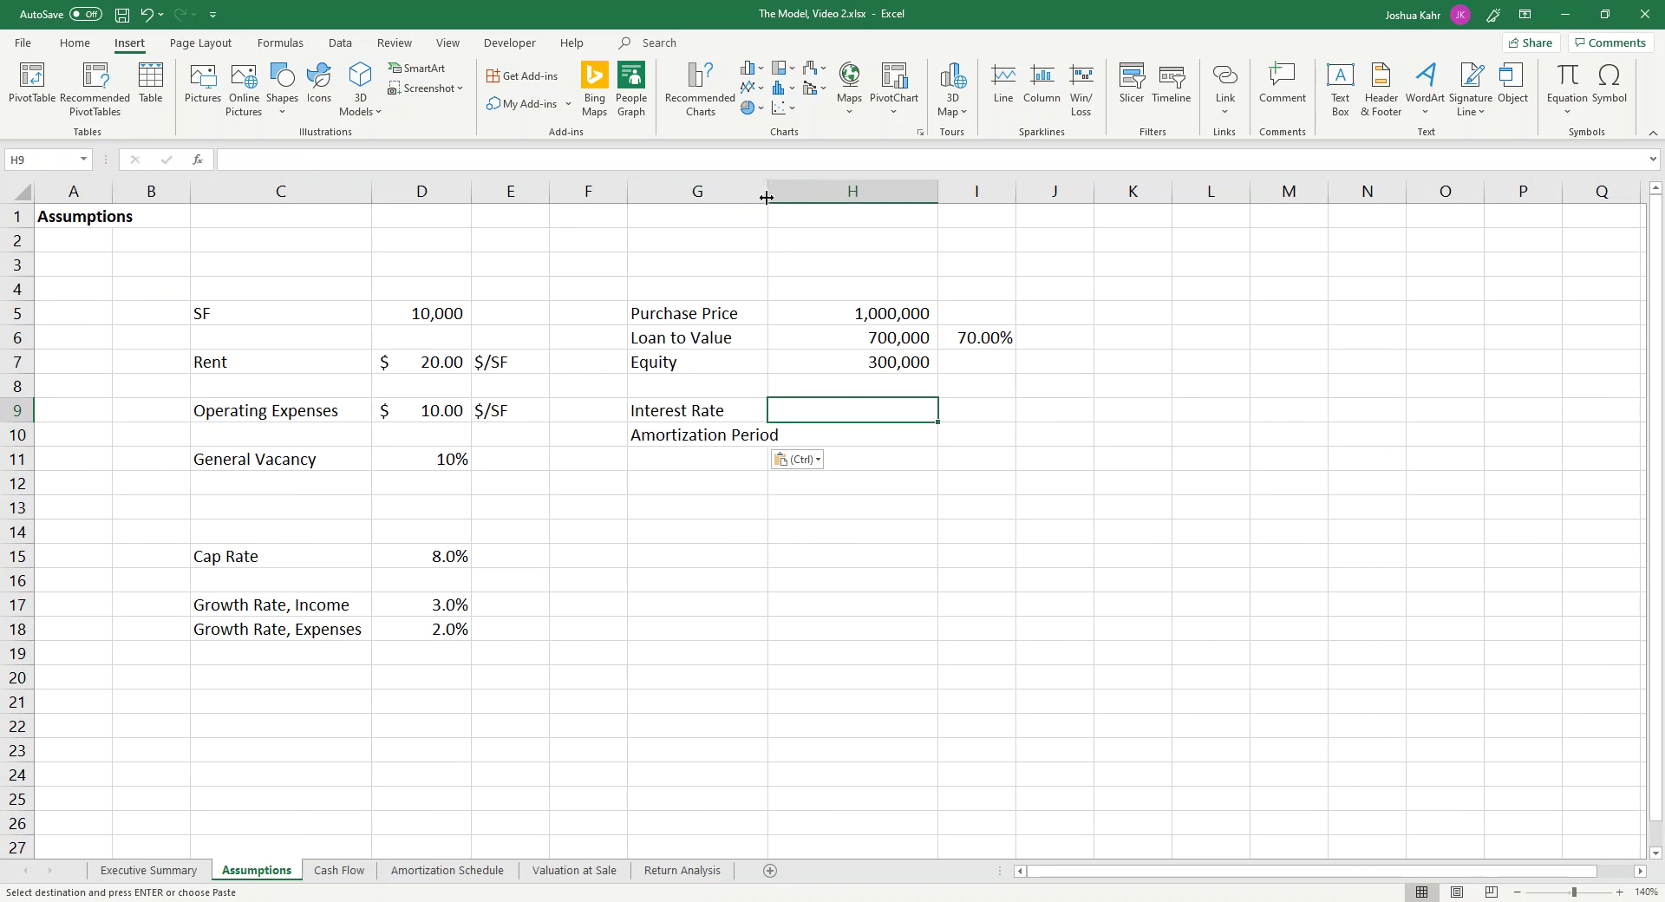
left_click_drag(767, 199, 784, 199)
type("6.0%")
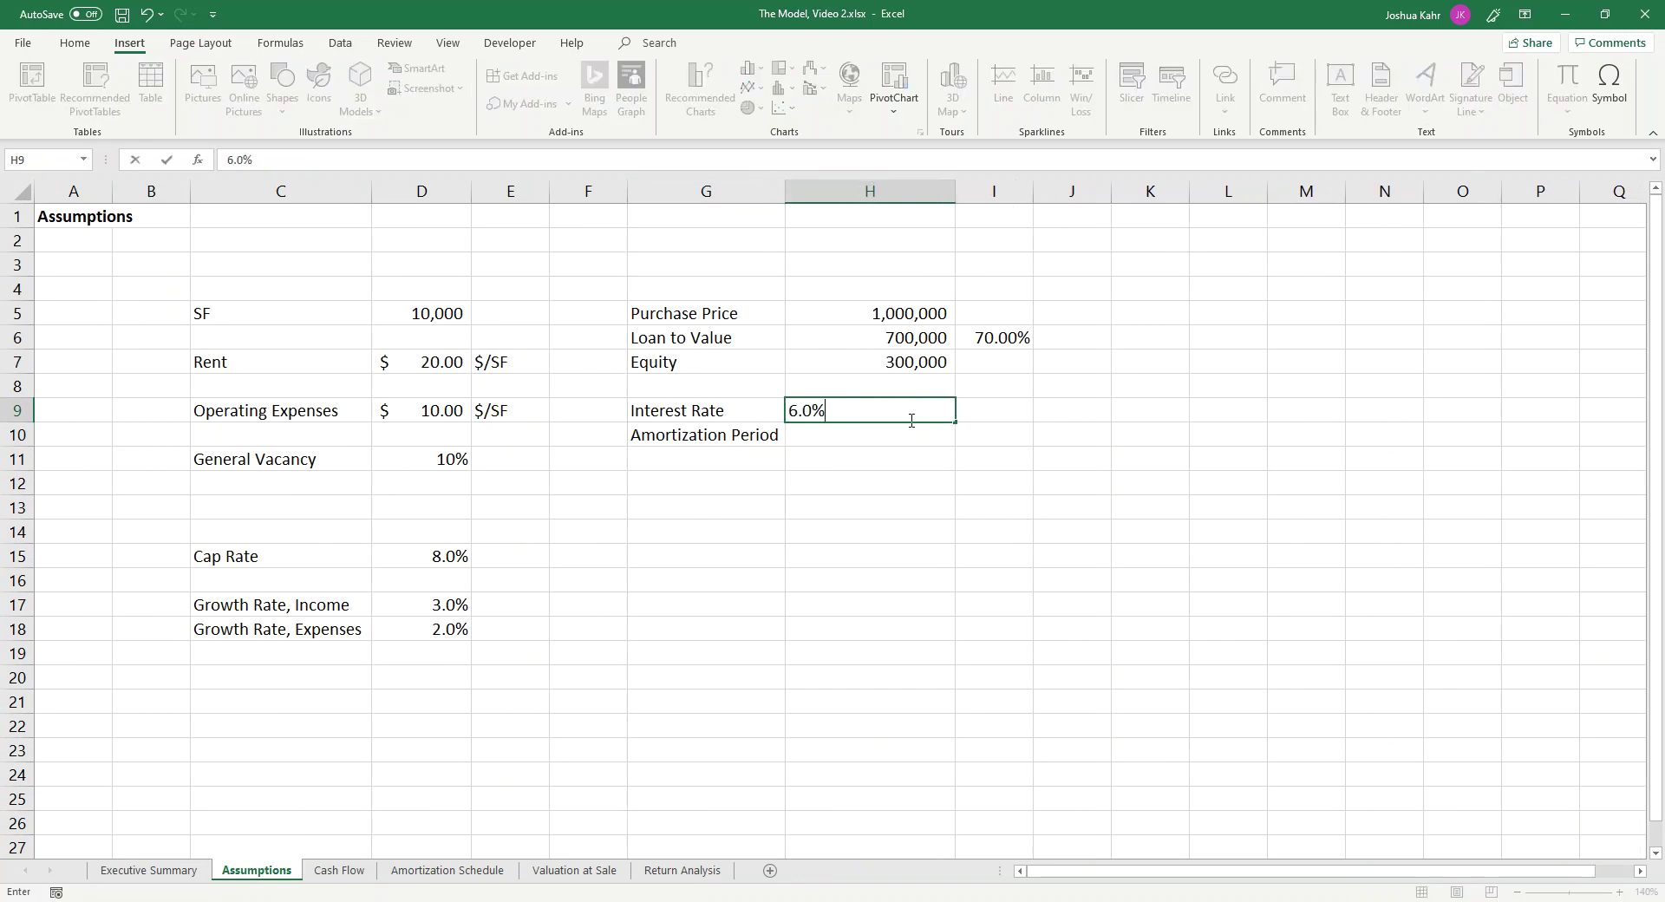
key("Return")
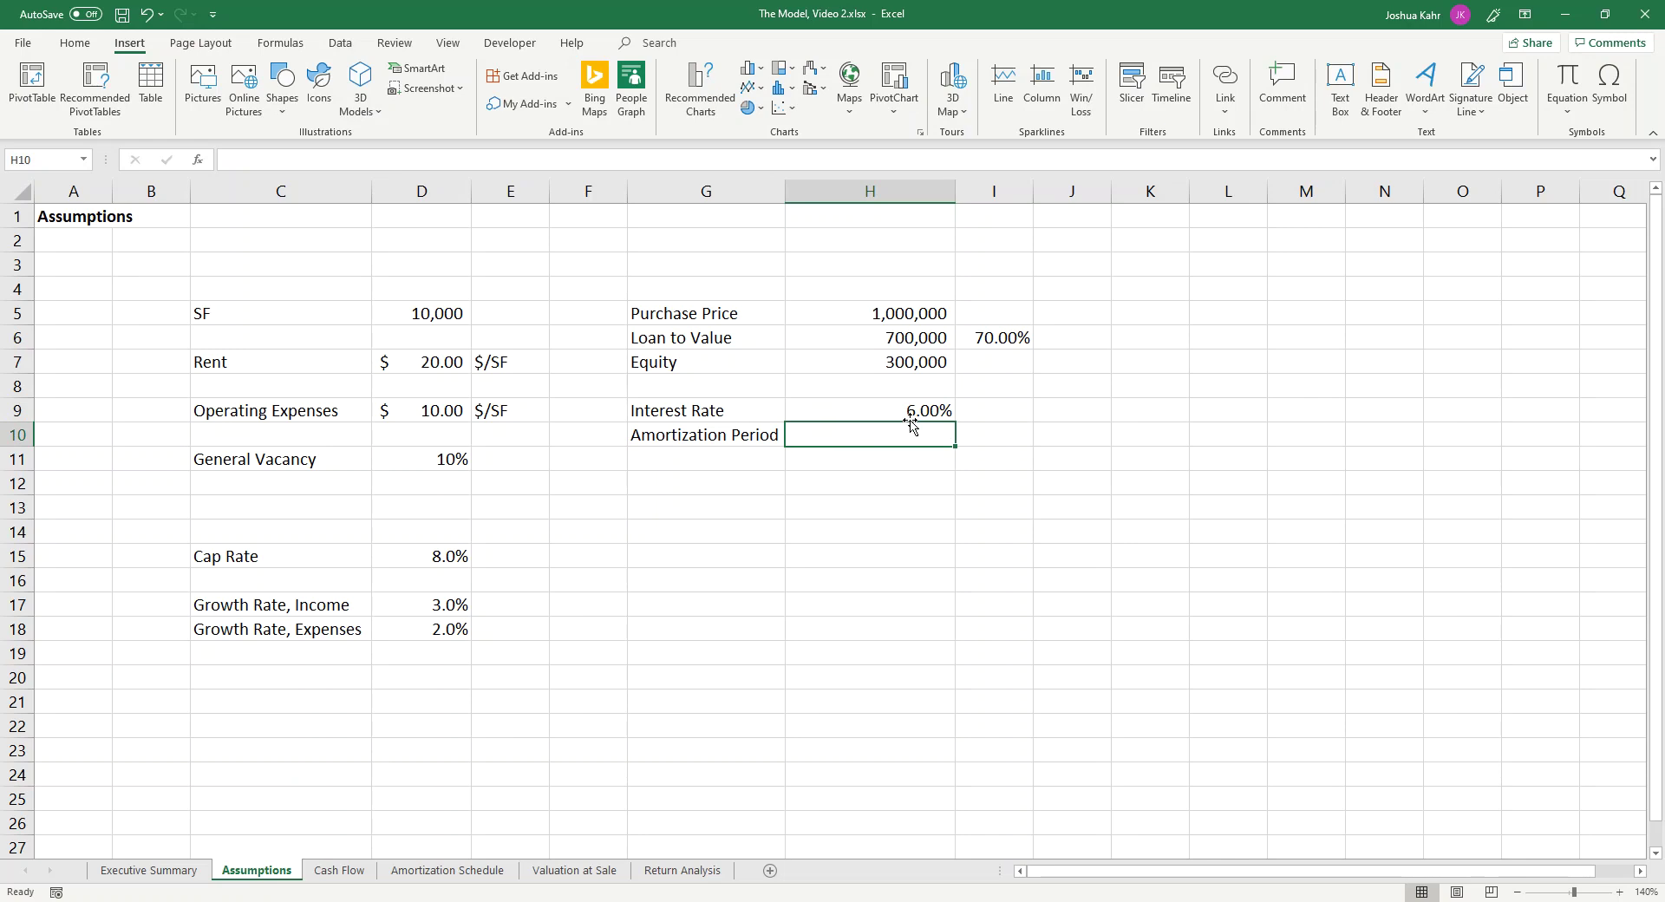
type("25")
key("Return")
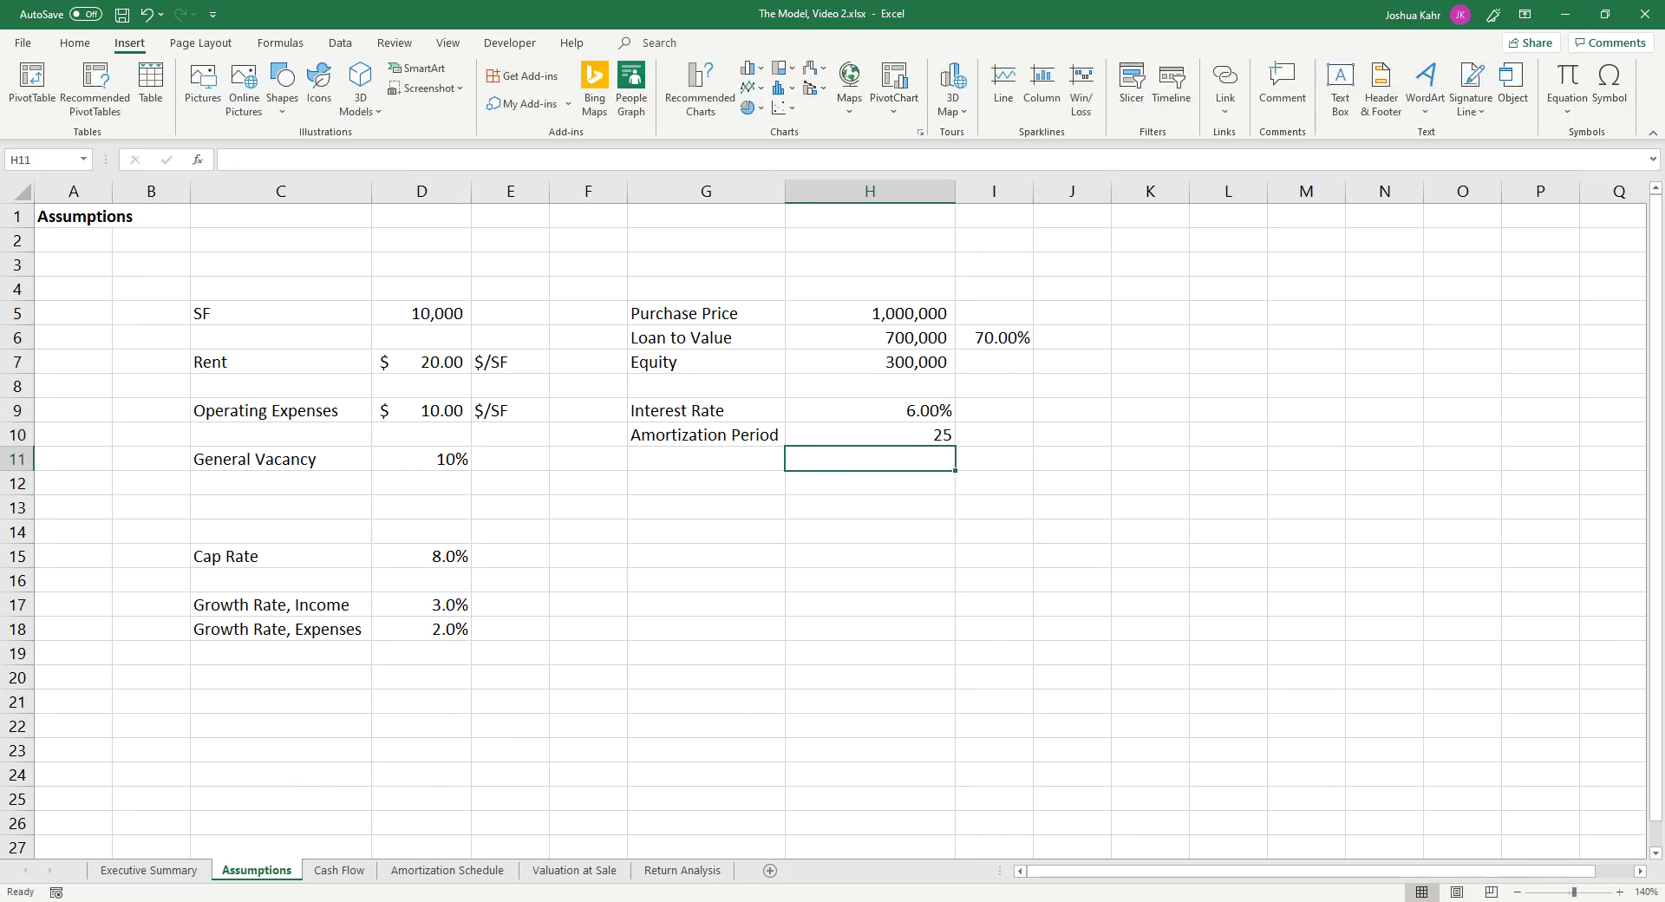
Step: Add the unit labels years in I10 and per year in I9 beside the loan terms on the Assumptions sheet
key("Up")
key("Right")
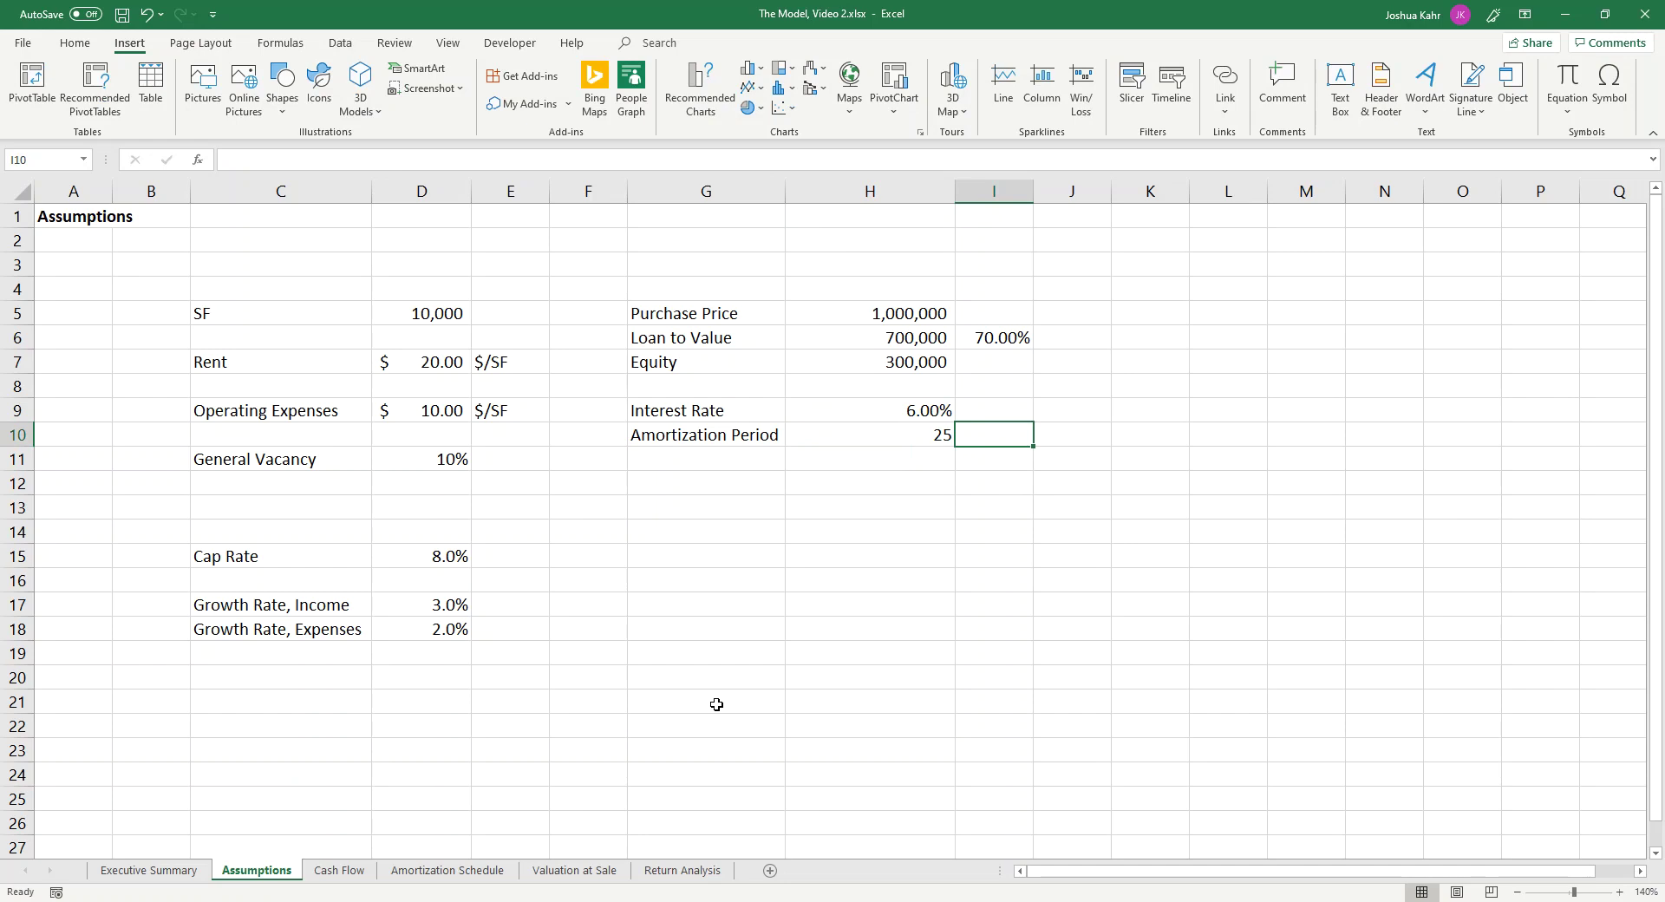
type("years")
key("Up")
type("per ")
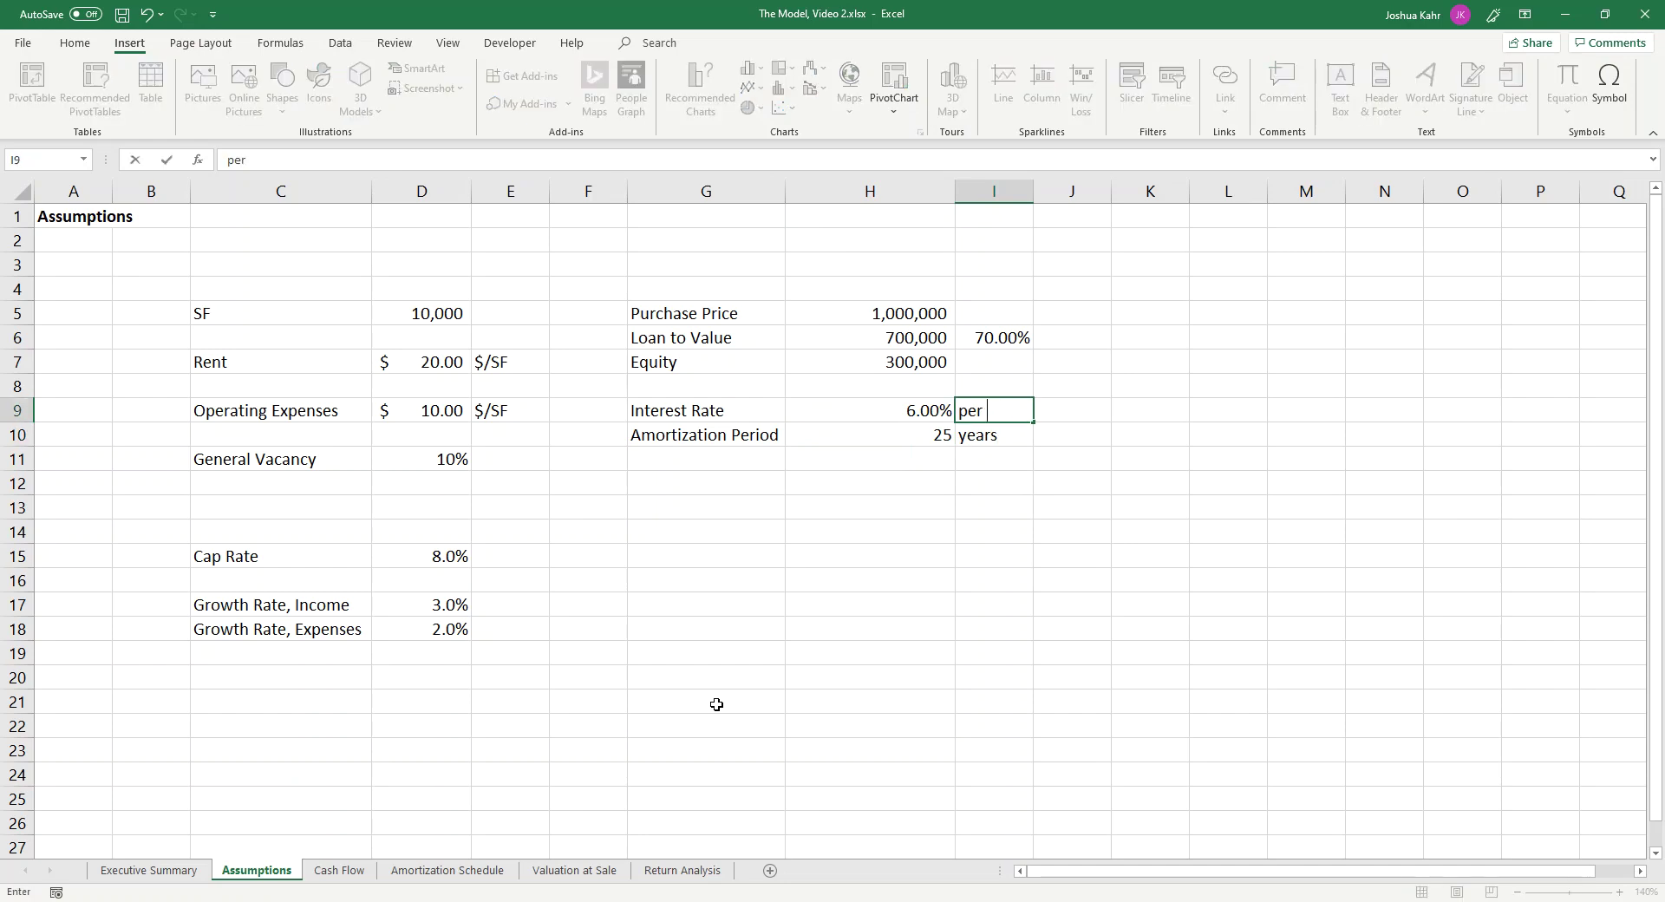
type("year")
key("Return")
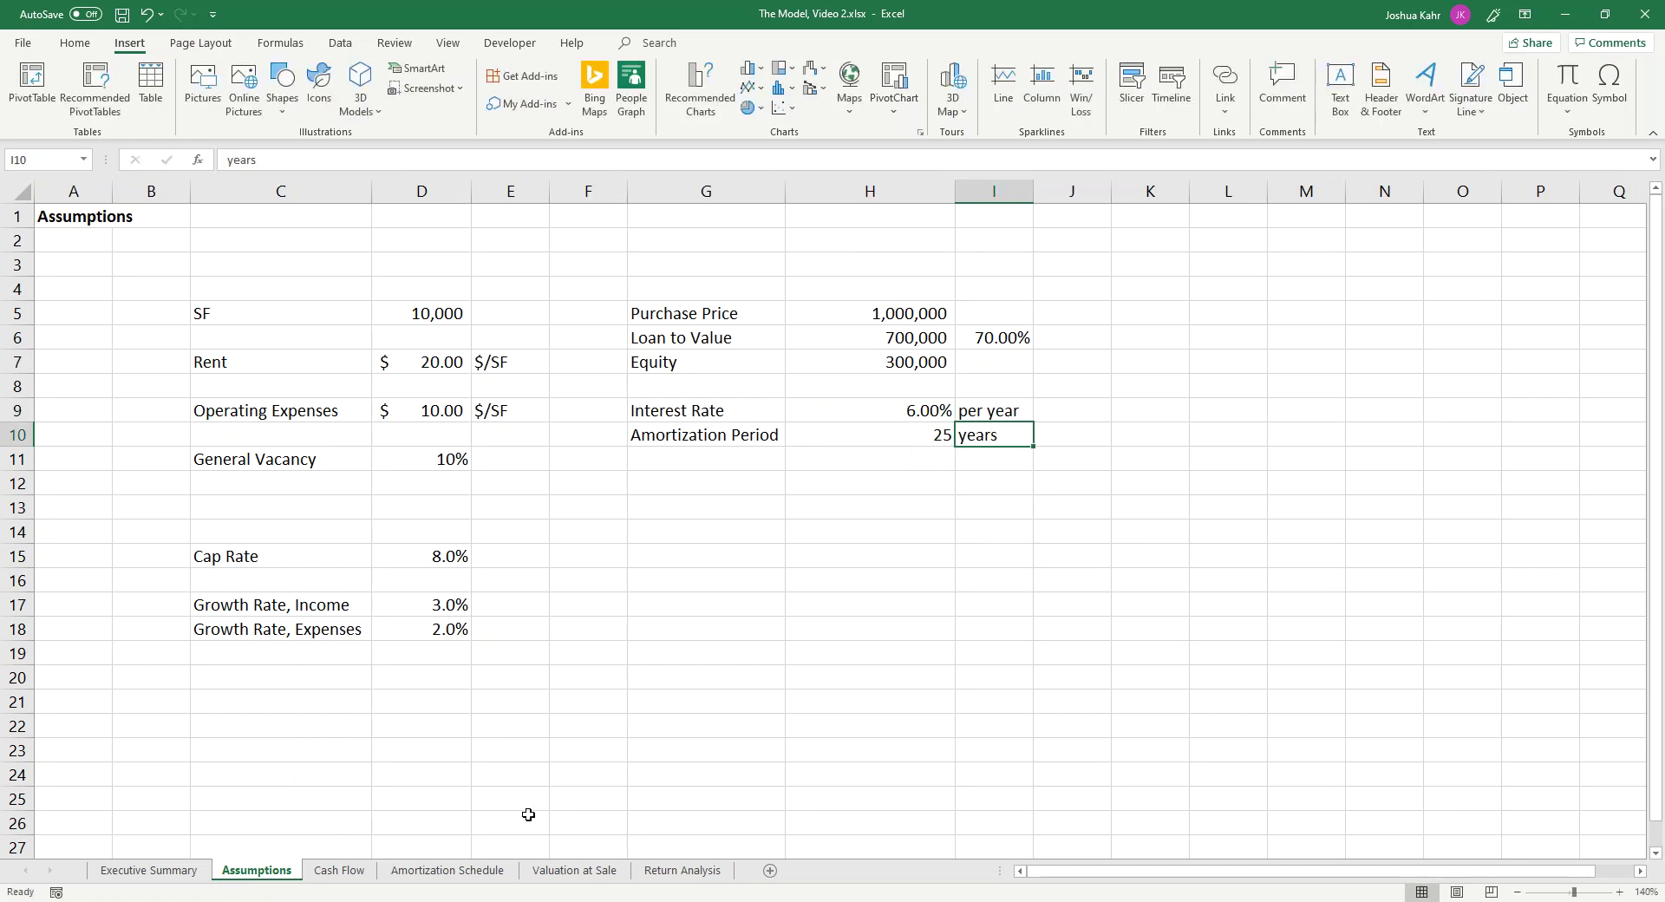
Step: On the Amortization Schedule sheet, link D5 to the interest rate in Assumptions H9 and D6 to the amortization period in Assumptions H10
left_click(420, 871)
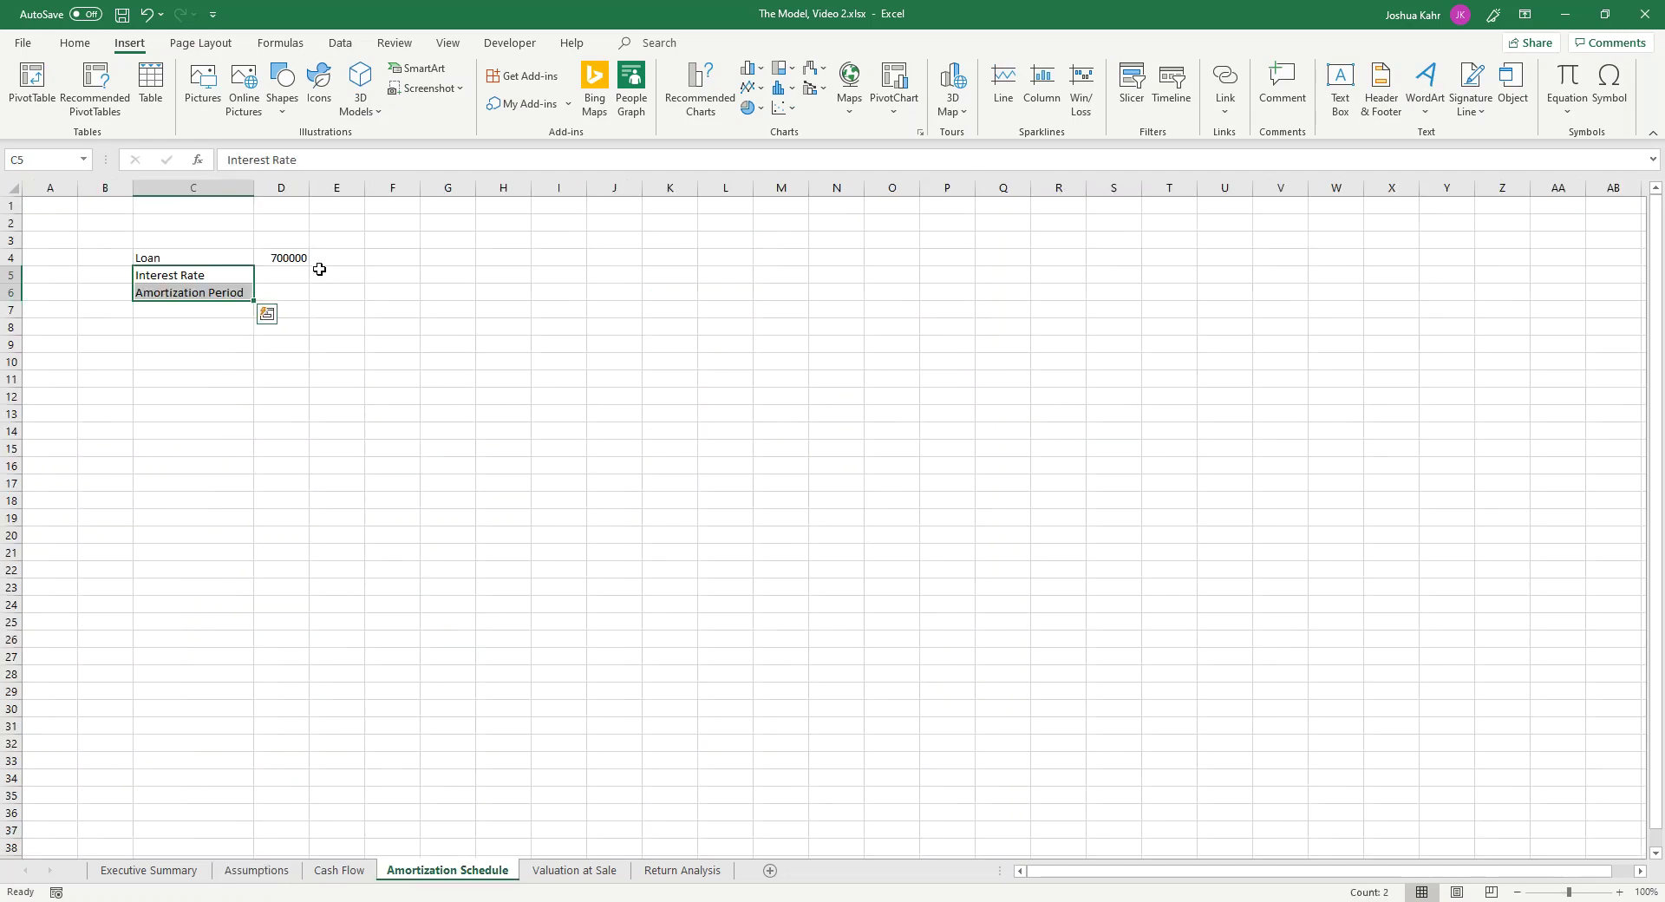
left_click(296, 277)
type("+")
left_click(149, 871)
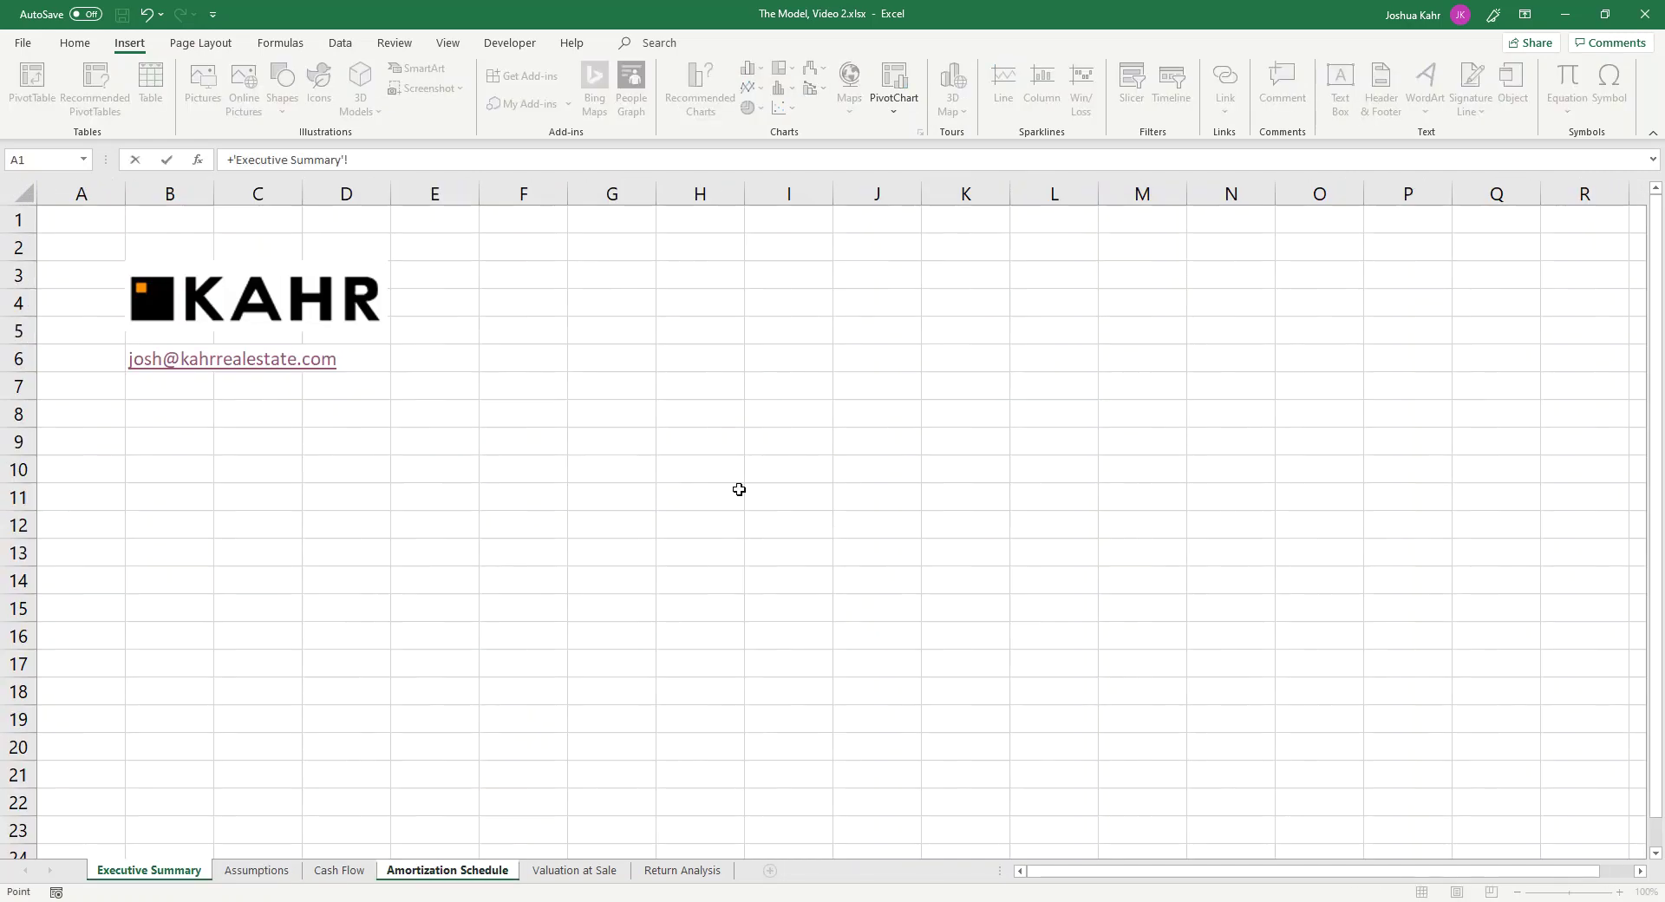
left_click(297, 873)
left_click(887, 417)
key("Return")
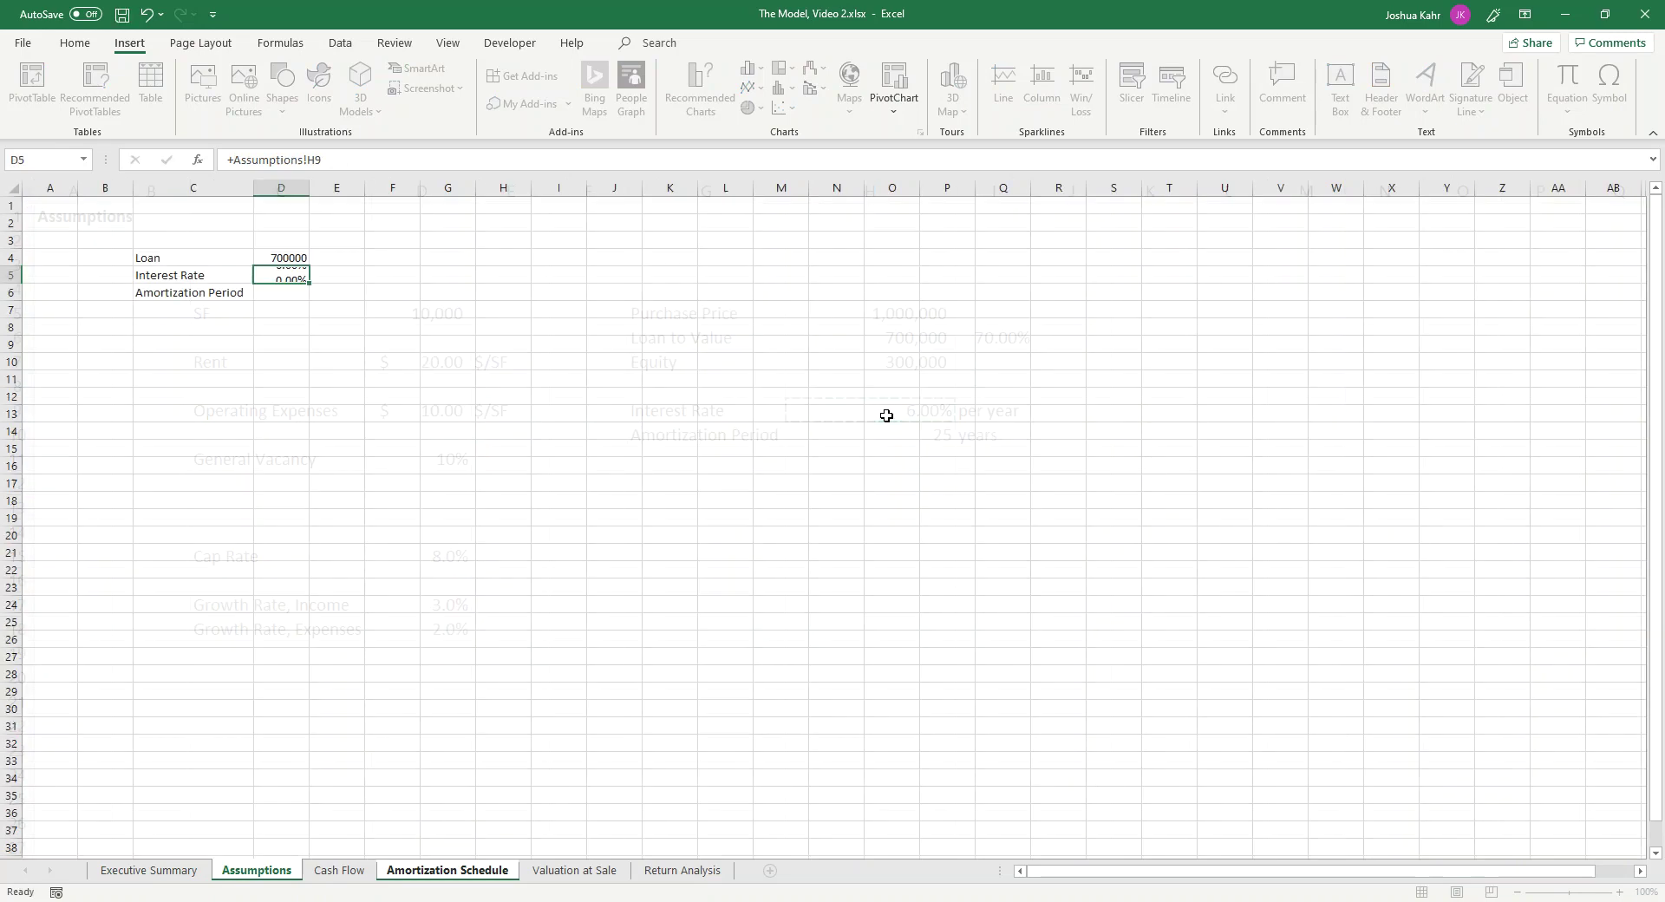
type("+")
left_click(257, 871)
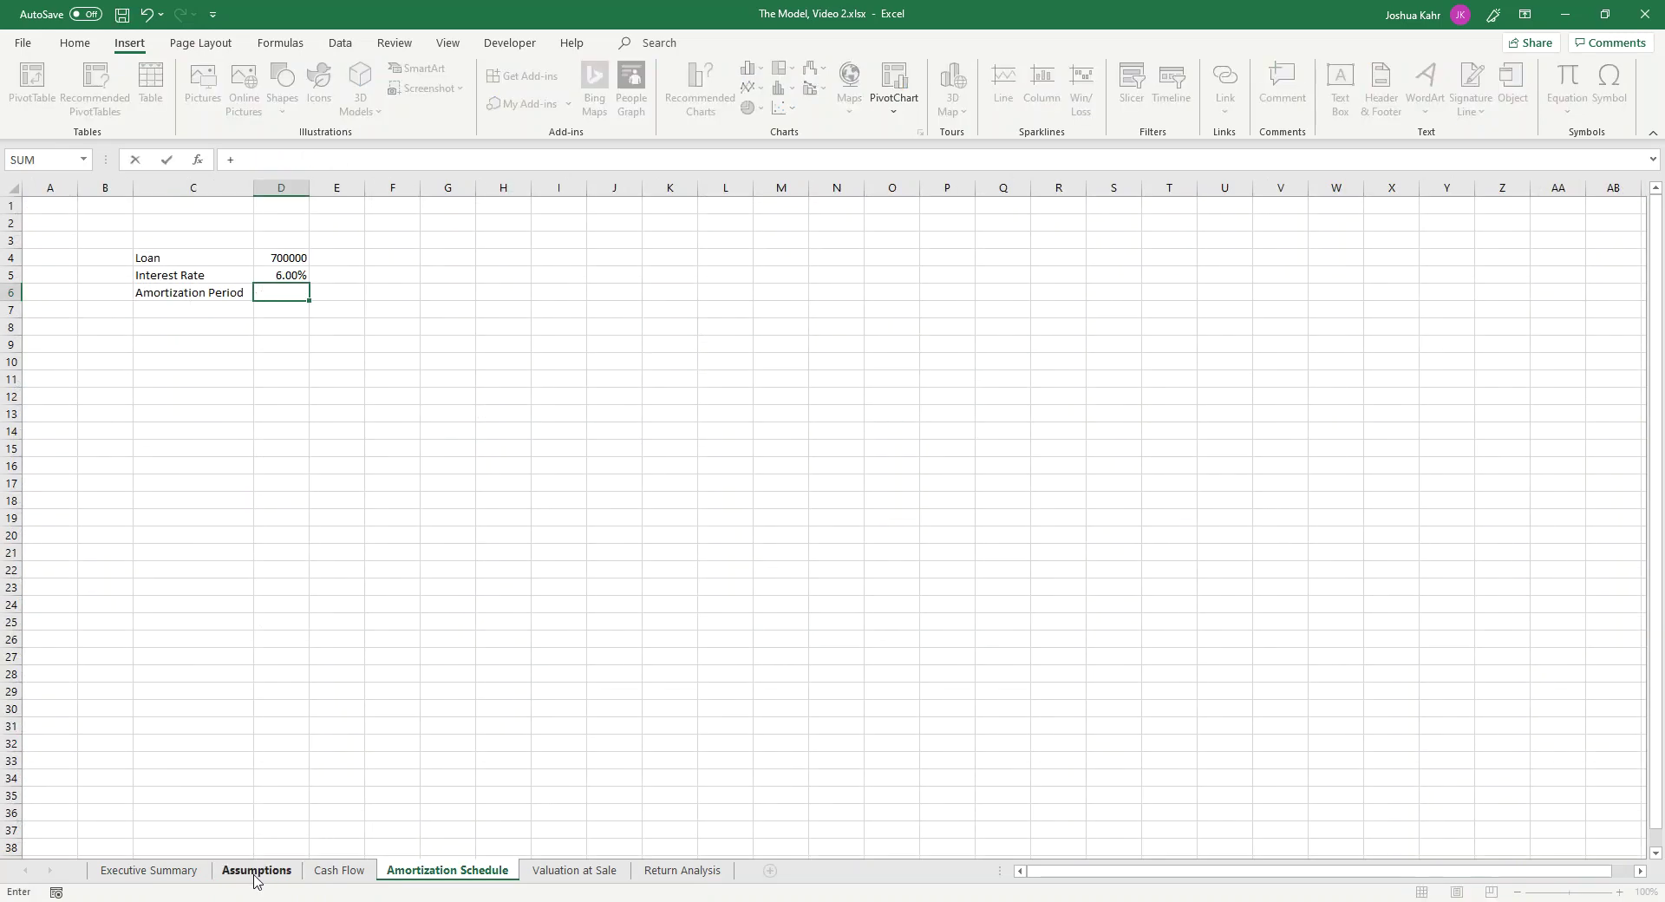
left_click(929, 443)
key("Return")
Step: Enter the schedule headers Month, BOP Balance and Payment in C9:E9
key("Down")
key("Down")
key("Left")
key("Left")
key("Right")
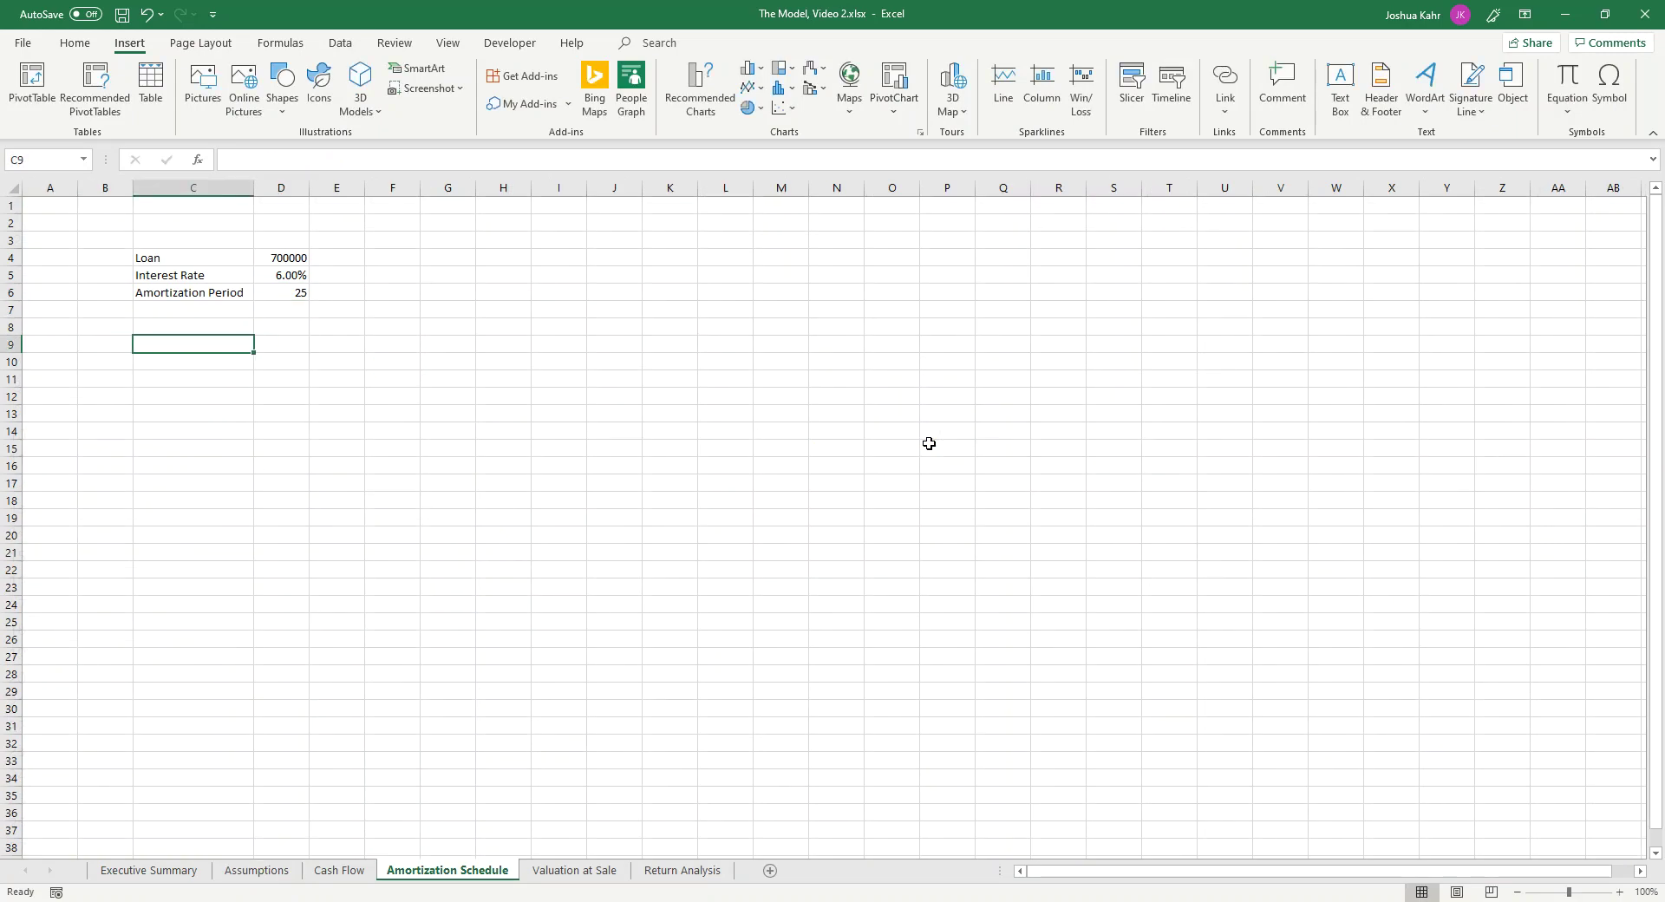
type("Month")
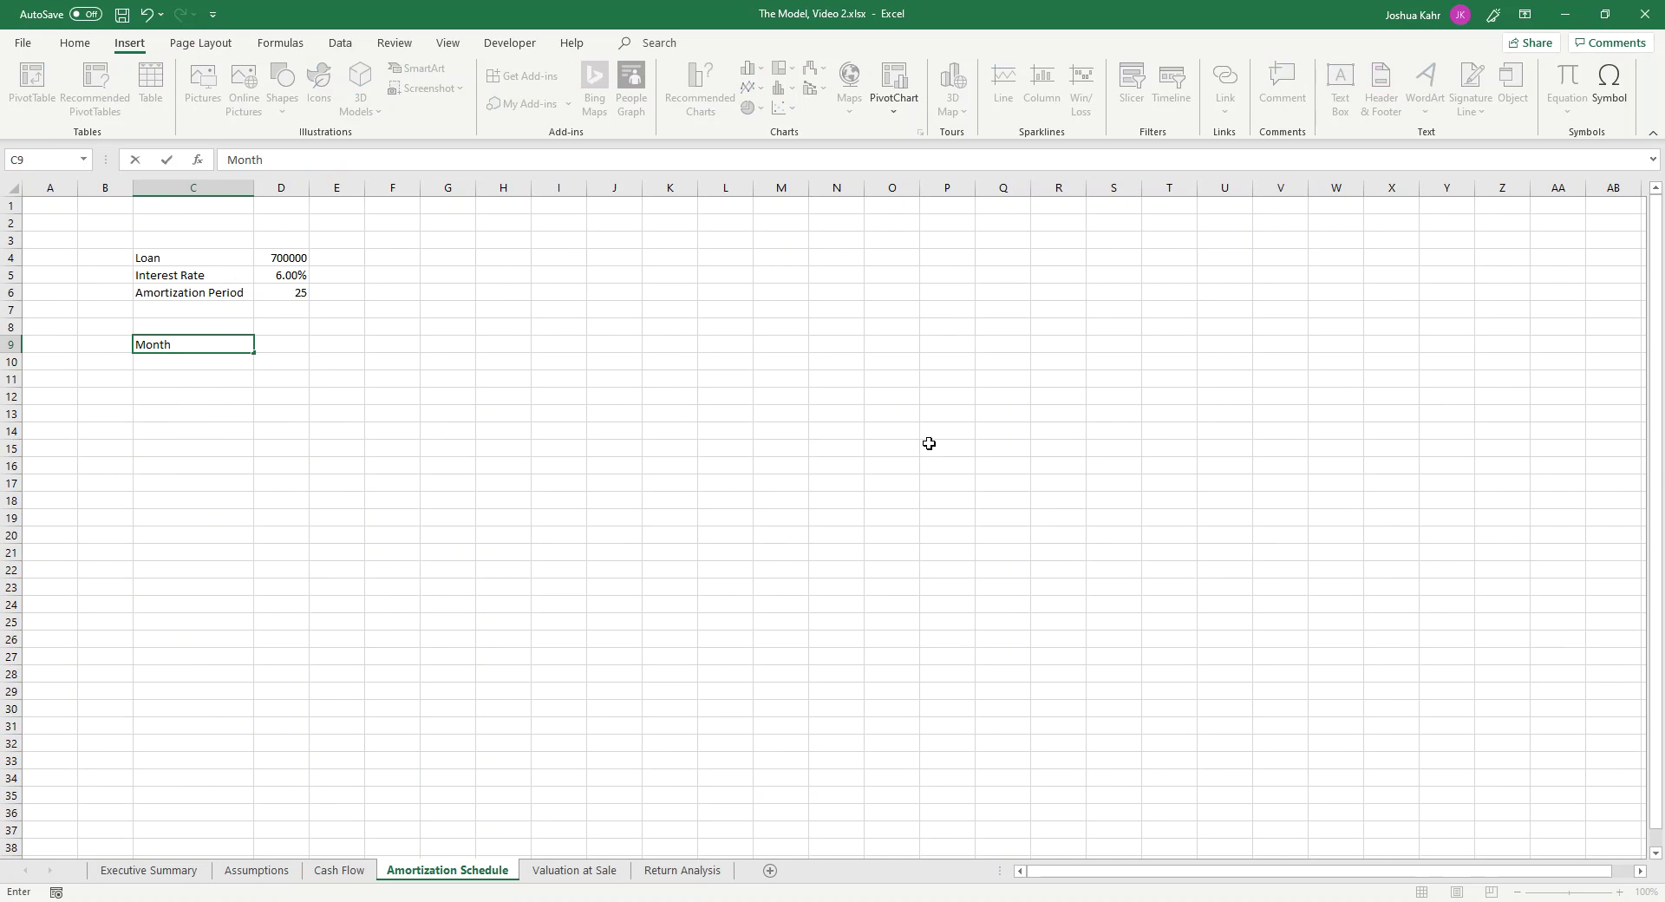
key("Right")
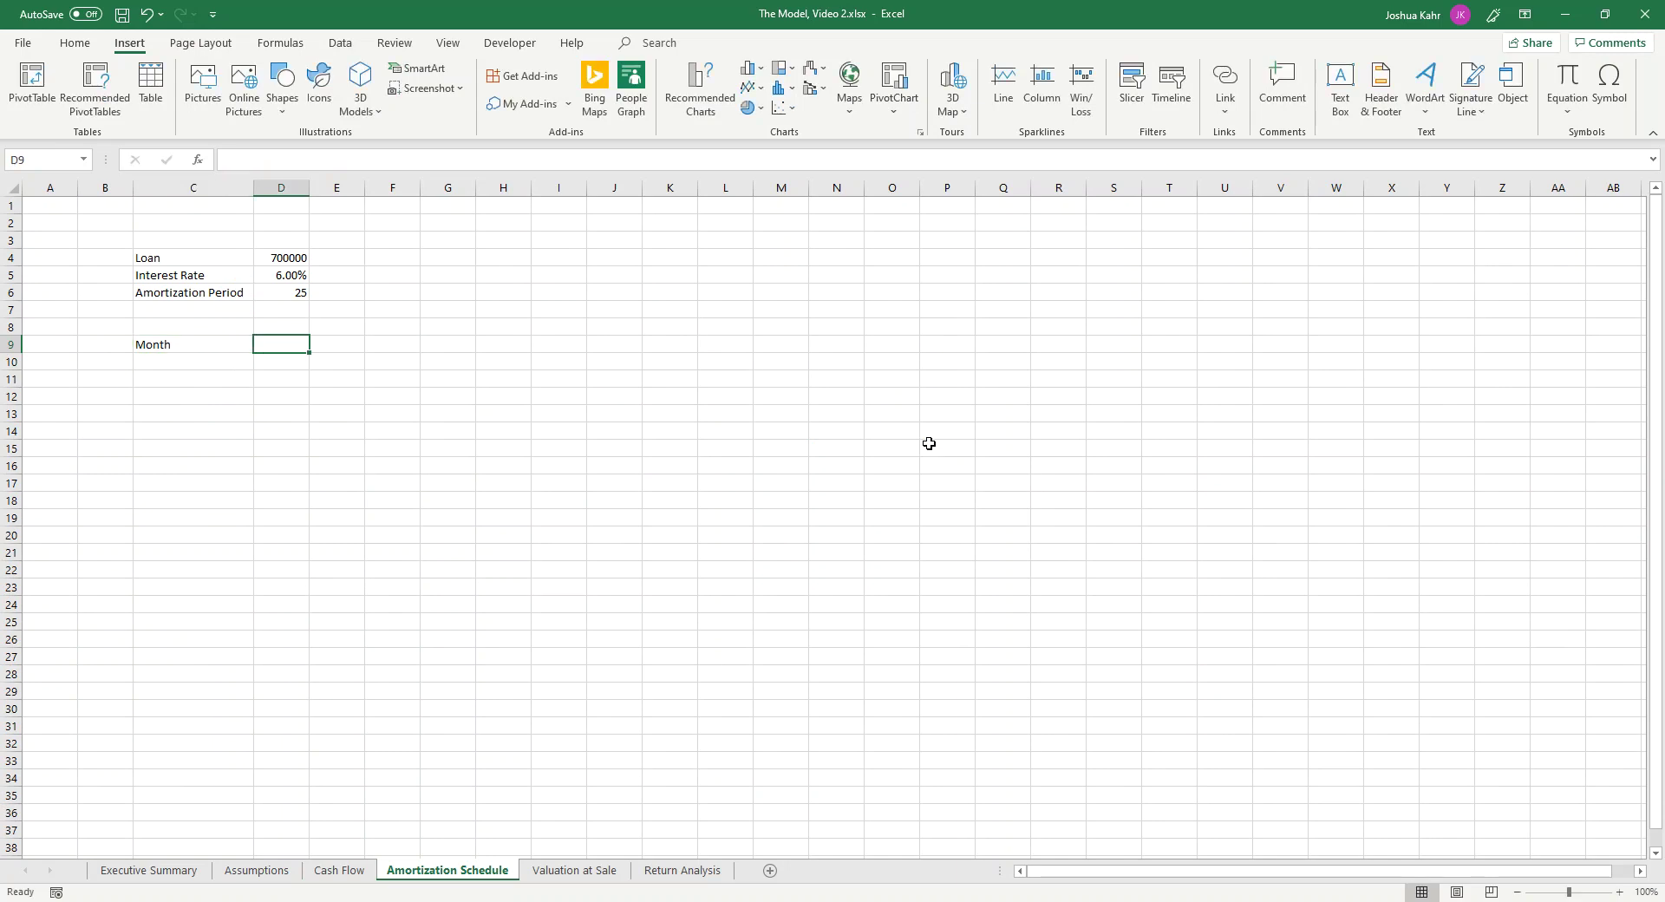
type("BOOP")
key("BackSpace")
key("BackSpace")
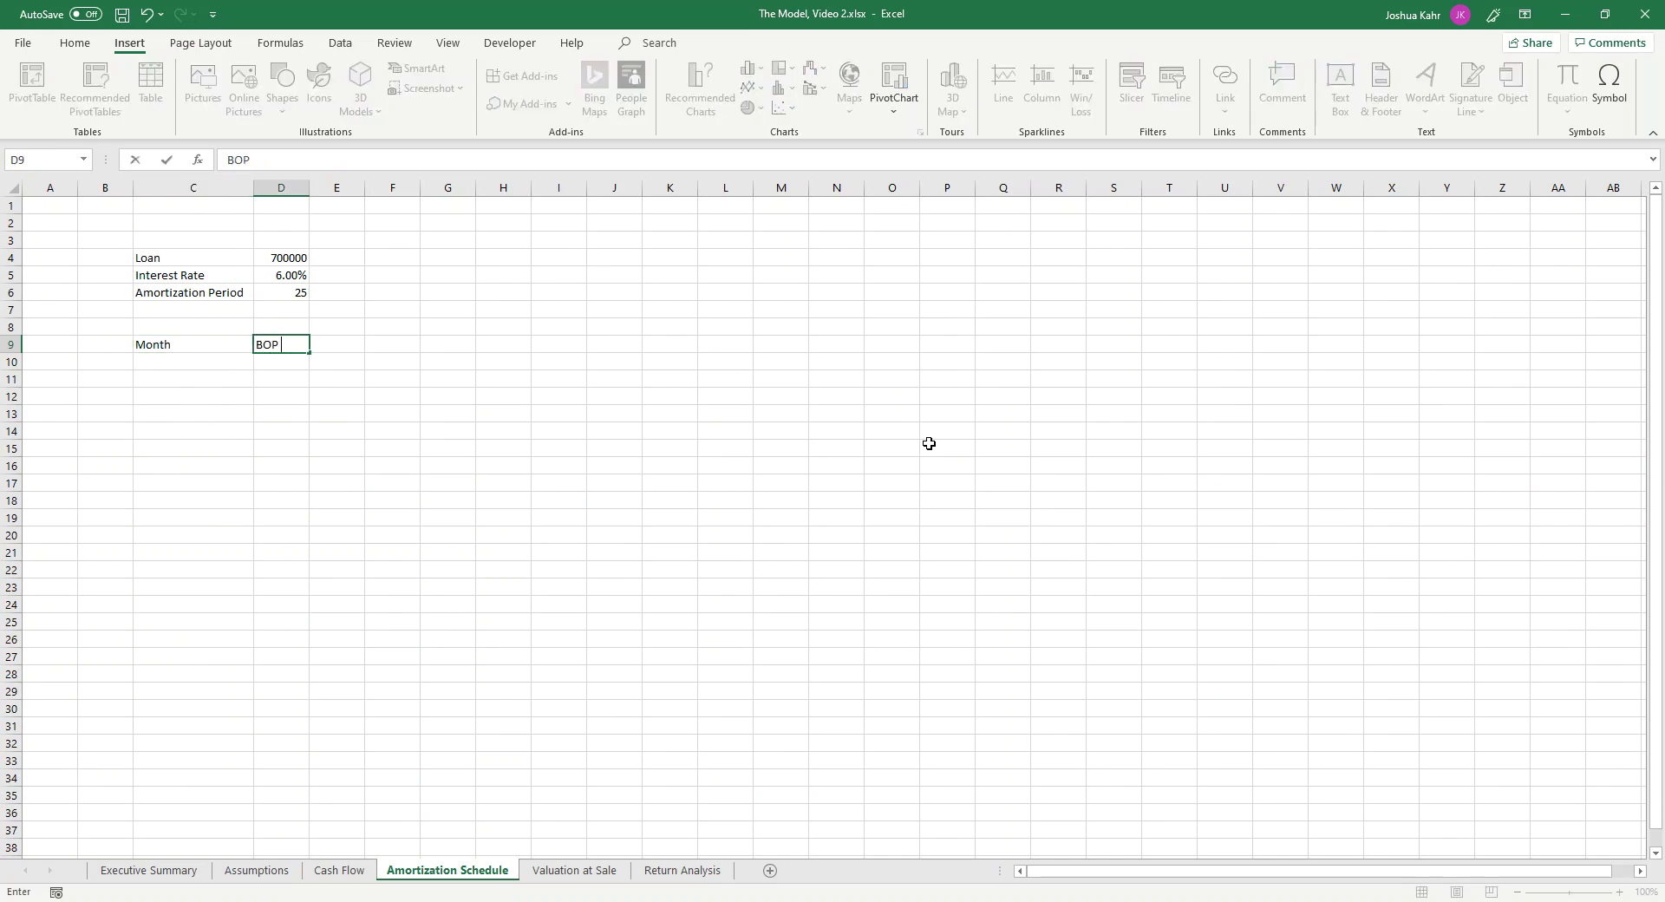
type("P Balance")
key("Tab")
type("Paym,e")
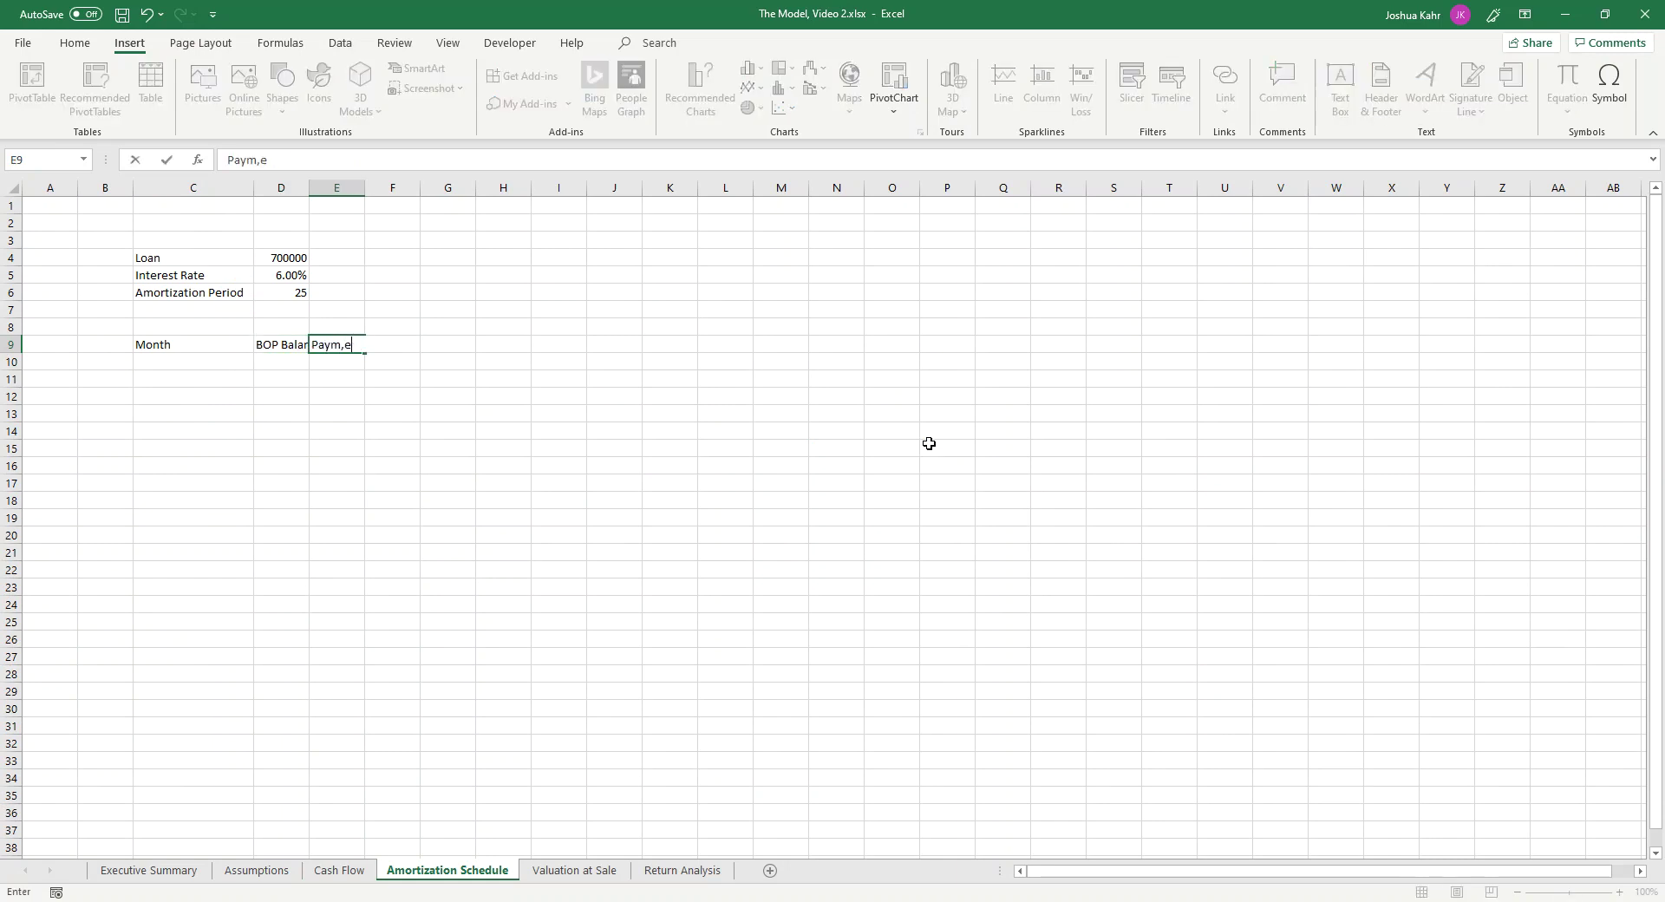
key("BackSpace")
key("BackSpace")
type("ent")
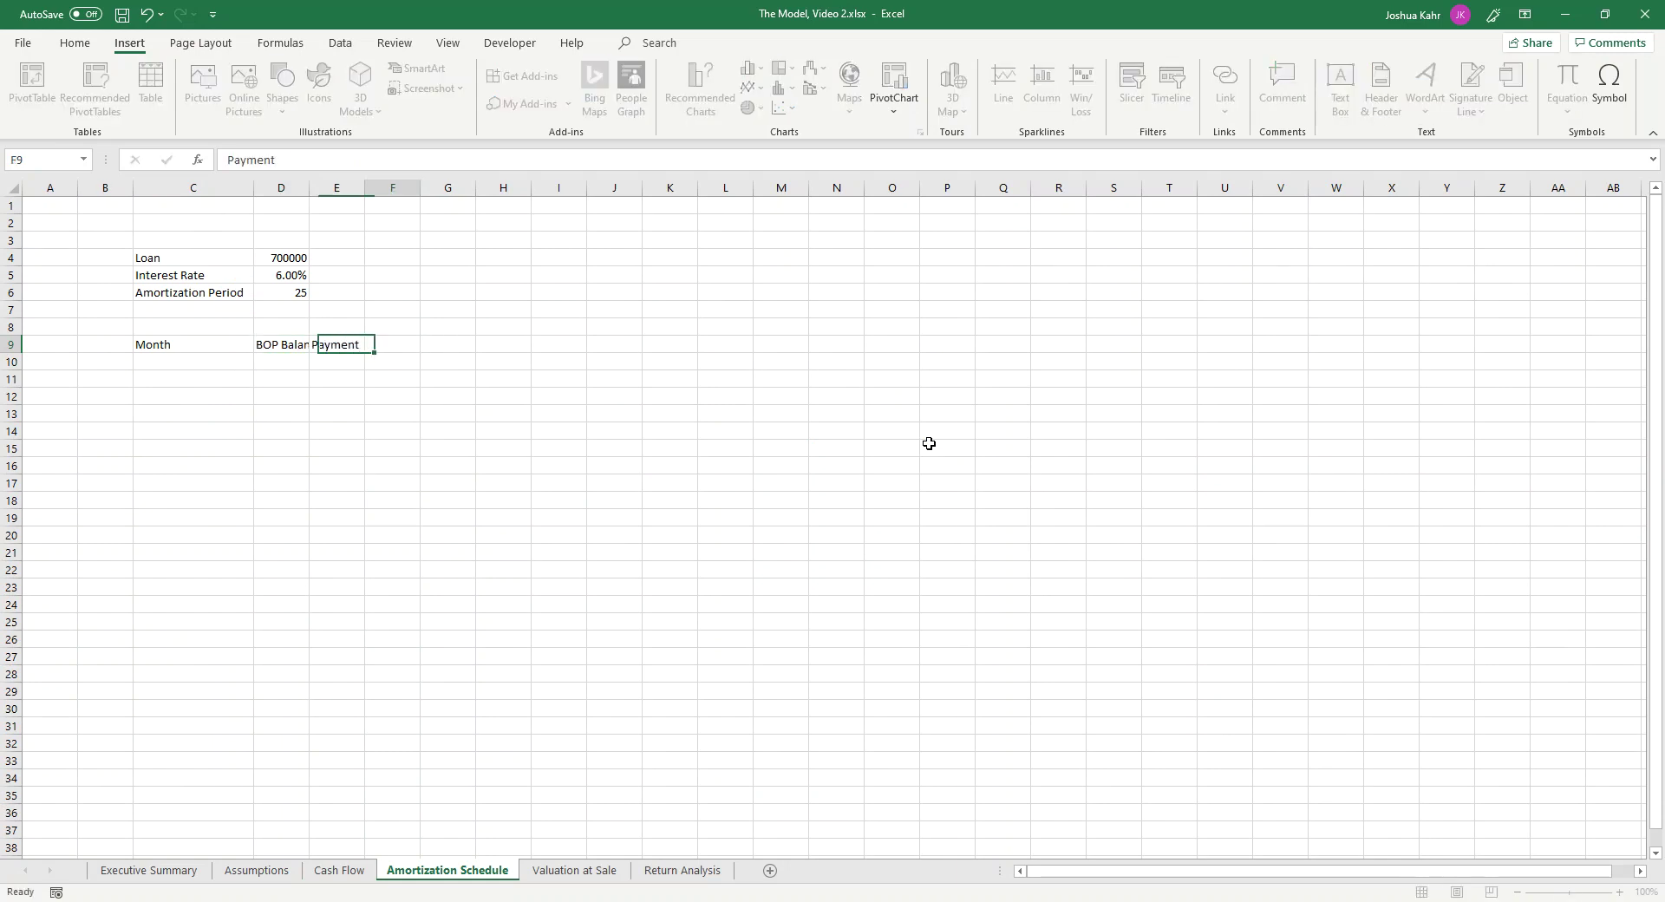
Step: Enter the headers Interest, Principal and EOP Balance in F9:H9, and widen columns D through H equally to fit the headers
key("Tab")
type("Inet")
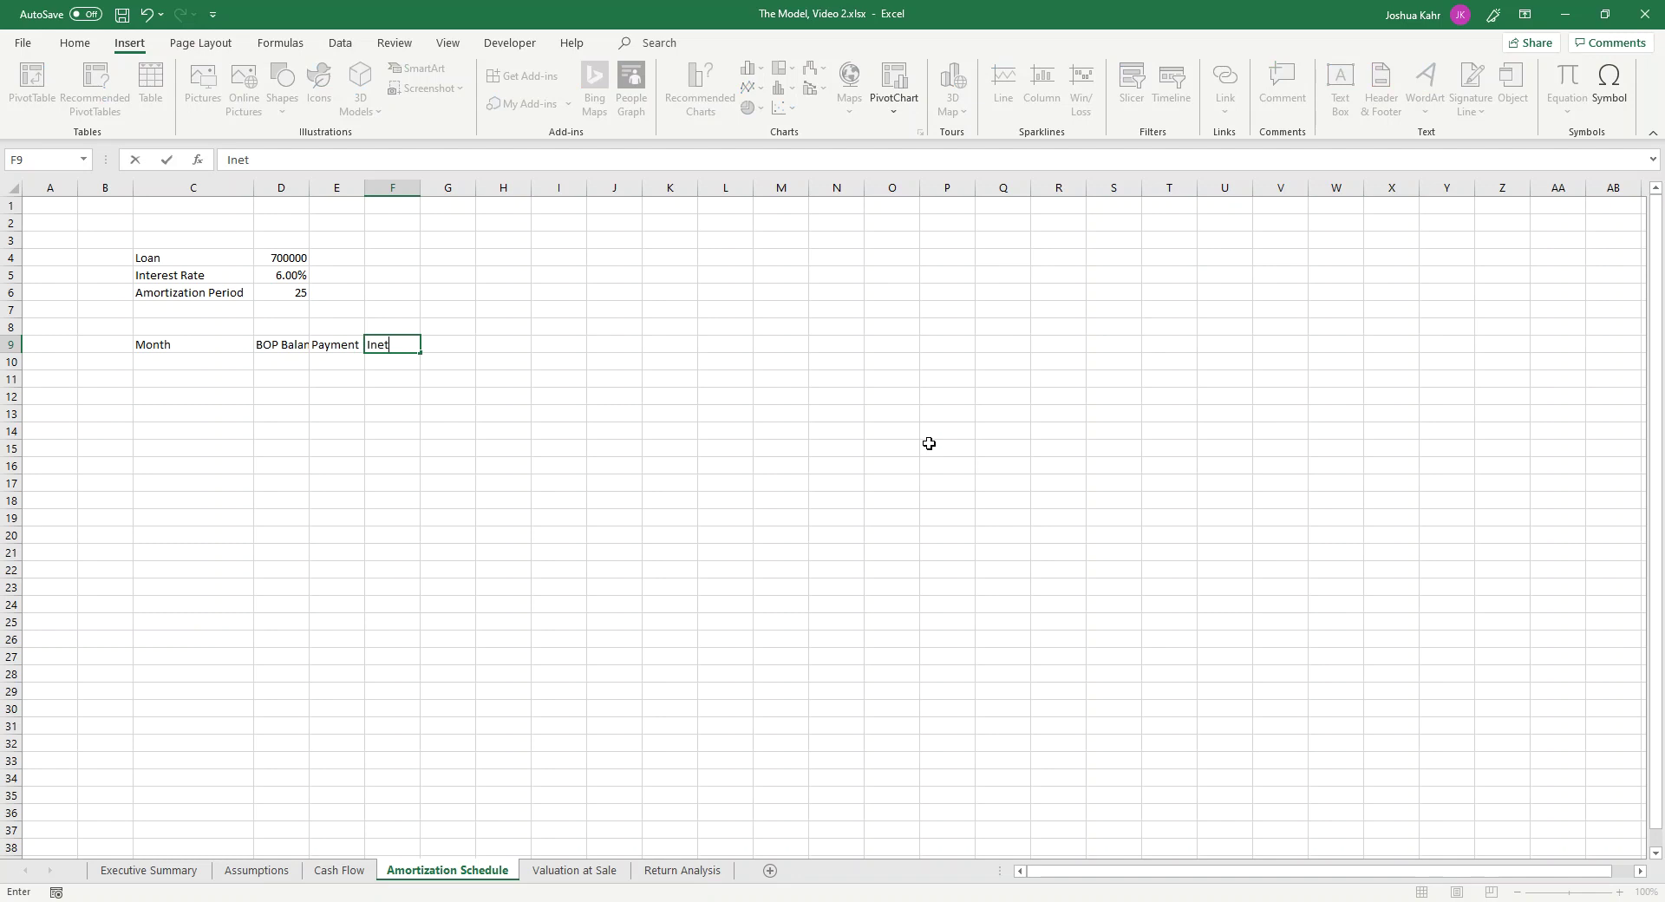
key("BackSpace")
key("BackSpace")
type("terest")
key("BackSpace")
key("BackSpace")
key("BackSpace")
type("s")
key("BackSpace")
type("est")
key("Tab")
type("Principal")
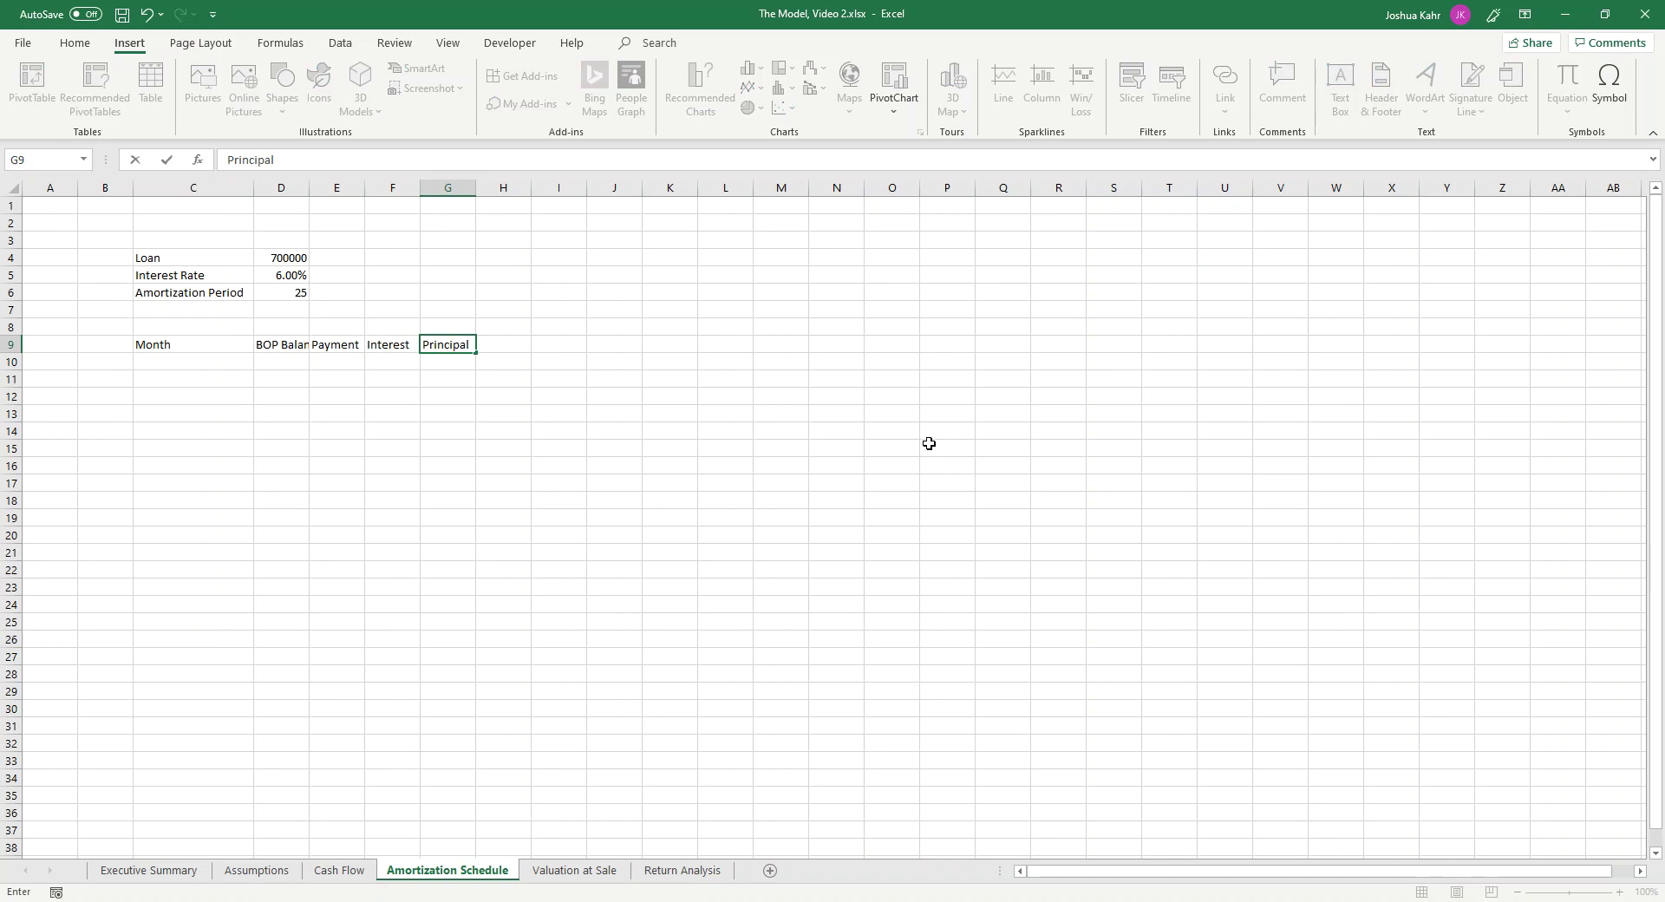
key("Tab")
type("EOP Balance")
key("Return")
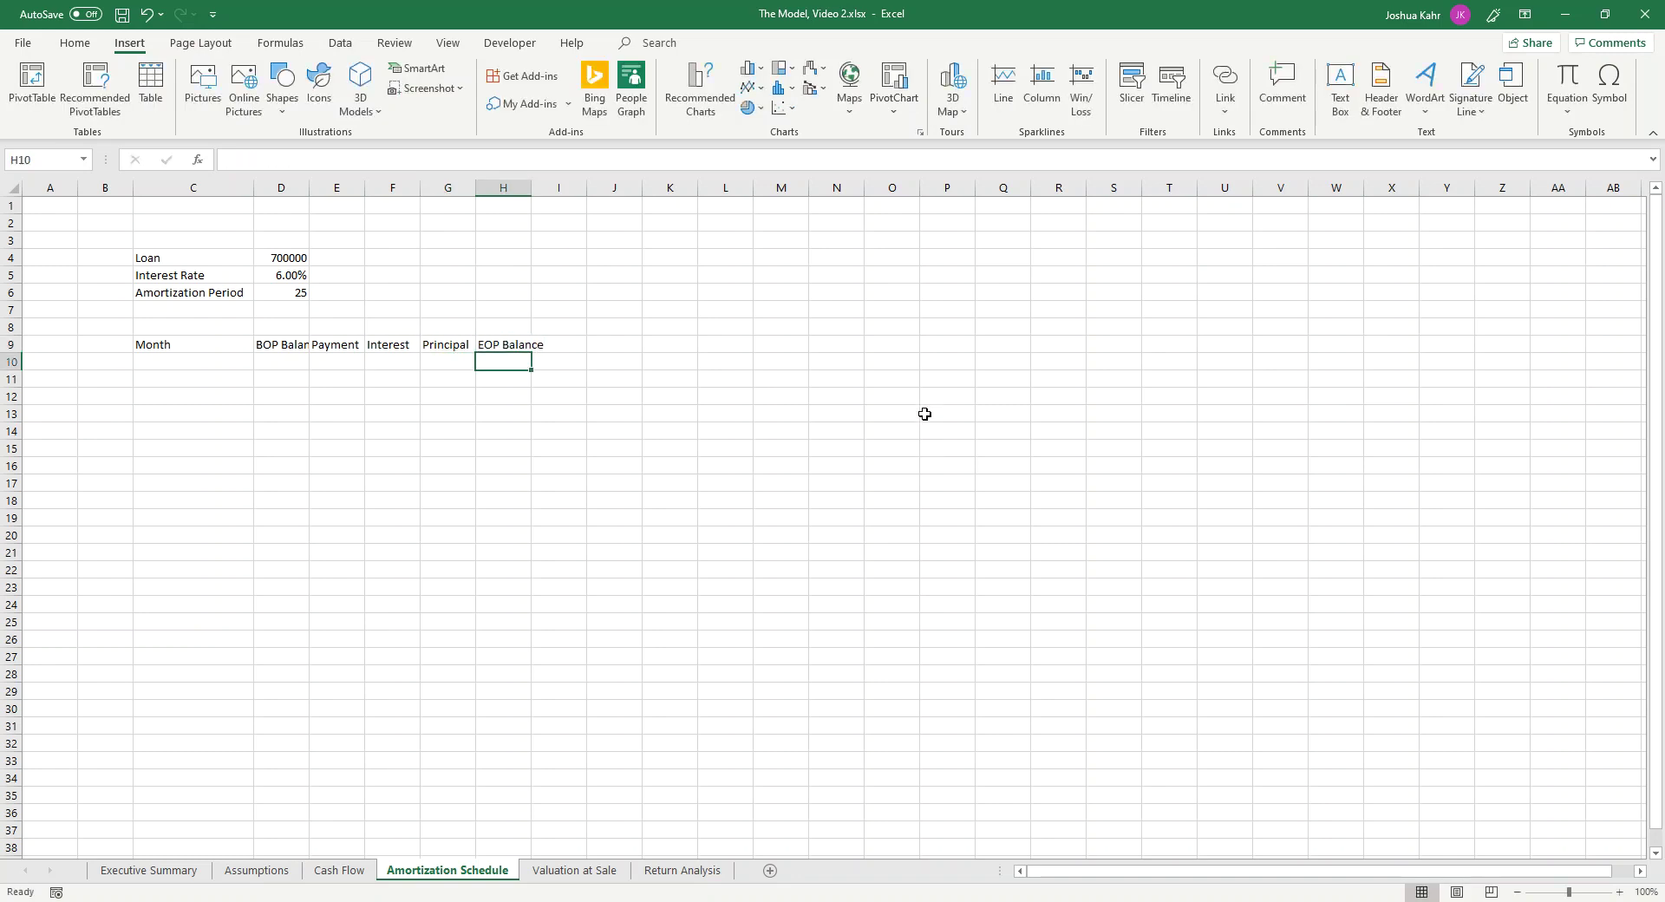
left_click_drag(295, 187, 583, 187)
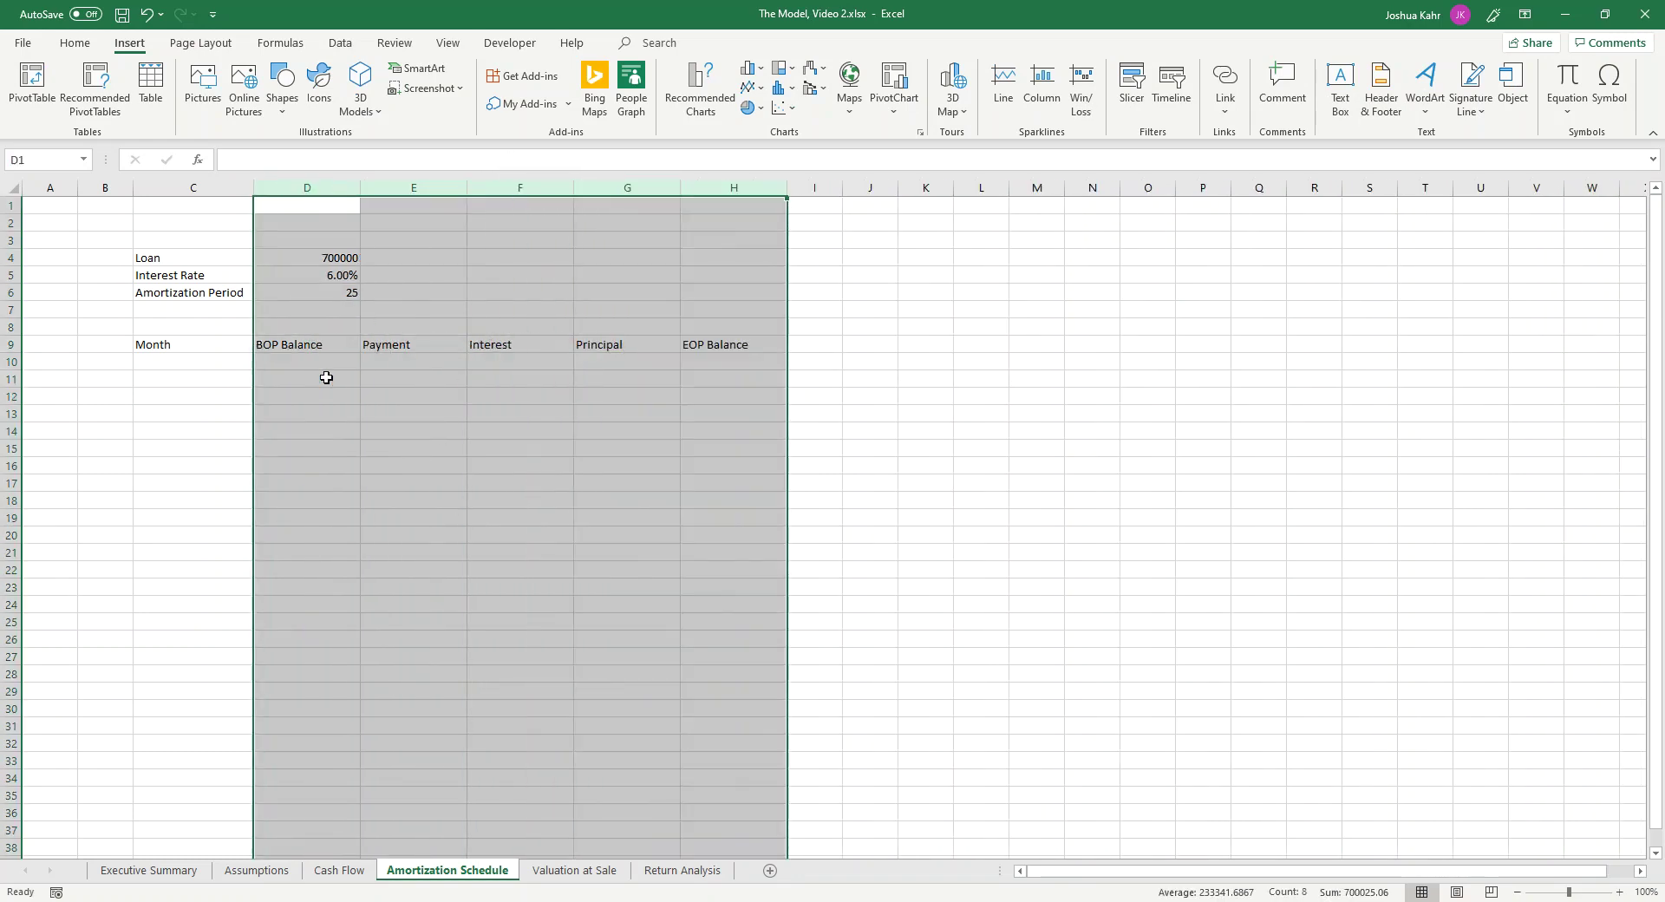
Step: Format the loan amount in D4 with a thousands separator and no decimals
left_click(337, 257)
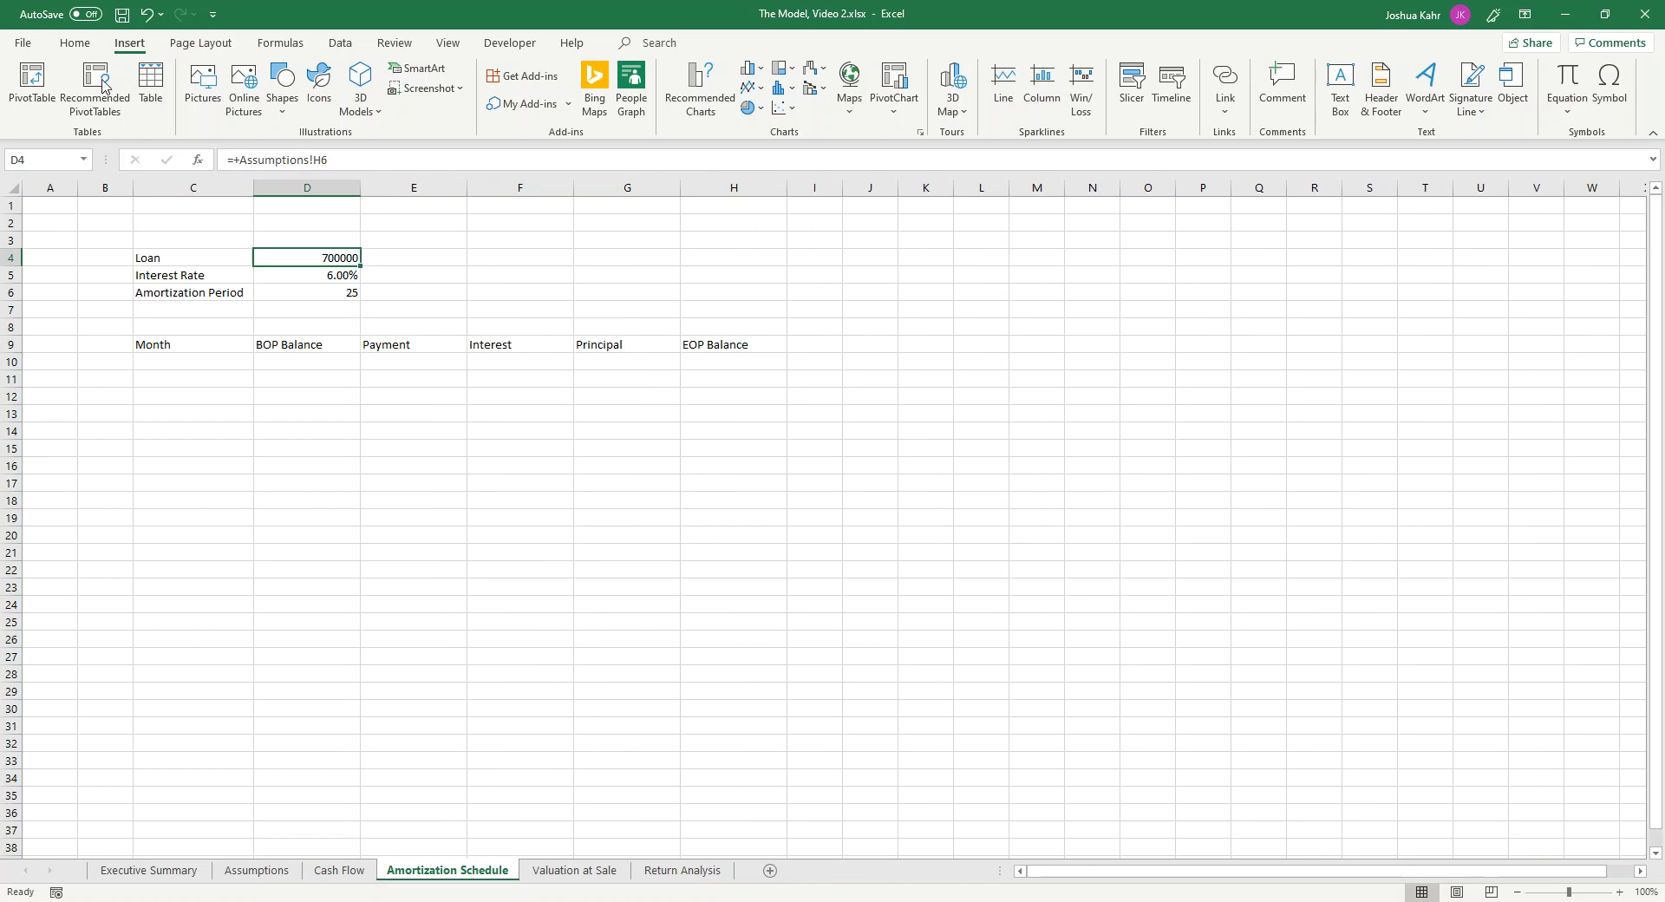
left_click(75, 44)
left_click(644, 103)
left_click(690, 103)
left_click(685, 108)
left_click(596, 515)
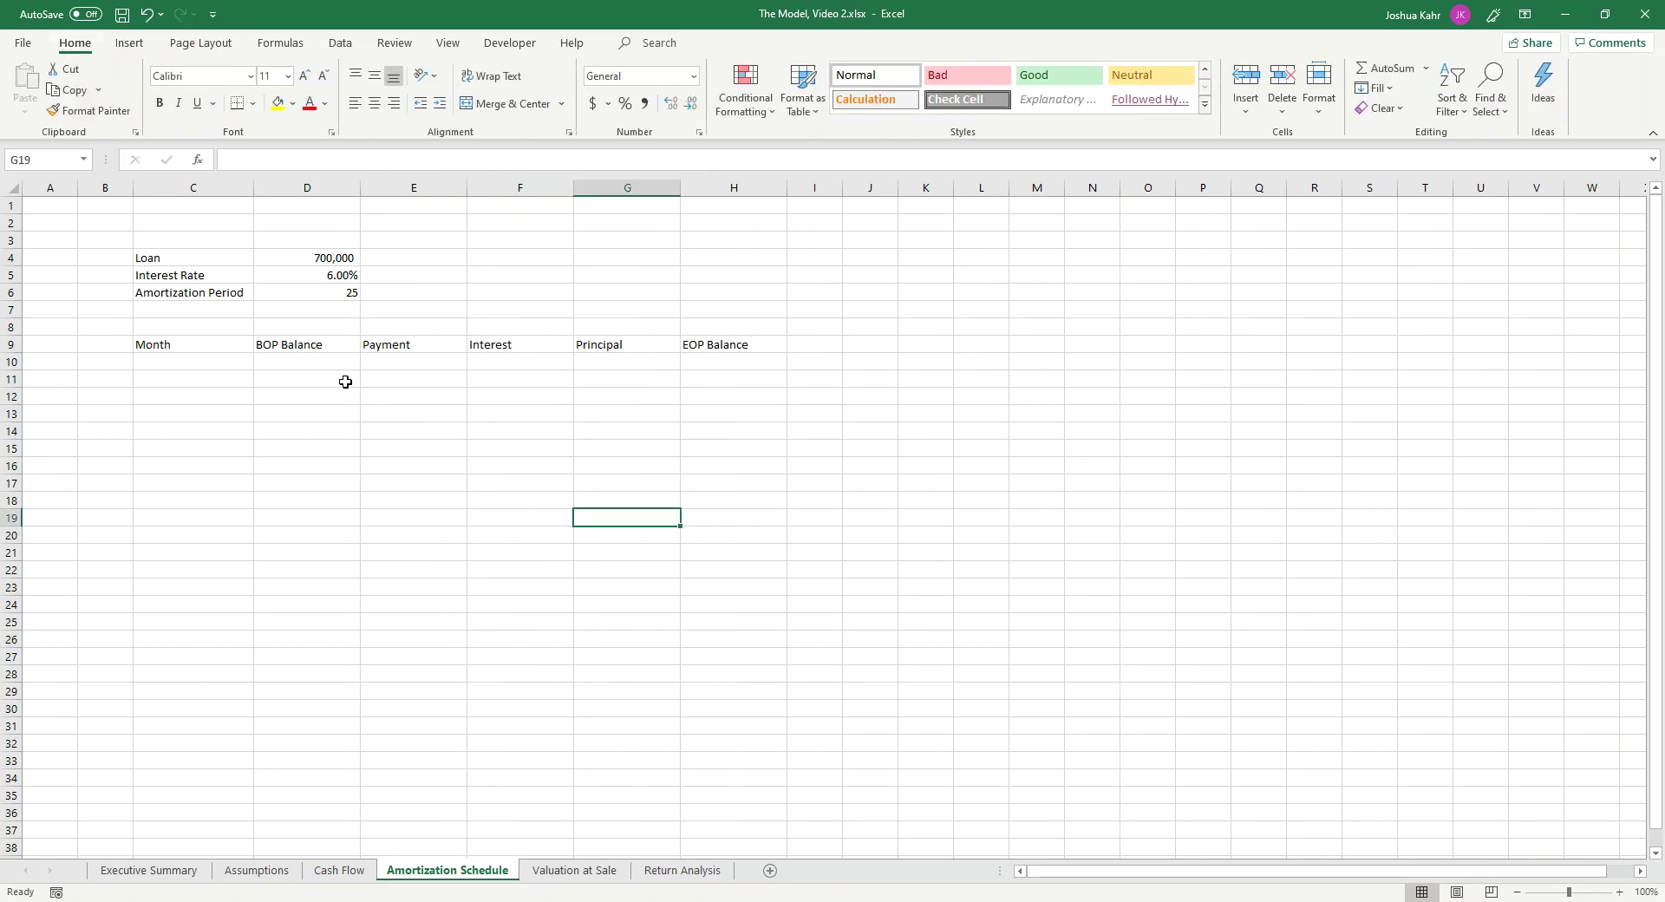
Step: Start the month numbering by entering 0, 1 and 2 in C10:C12
left_click_drag(216, 366, 218, 368)
key("Return")
type("1")
key("Return")
type("2")
Step: Fill the month series down column C and clear the surplus cells C371:C378 so that it ends at 360
left_click(218, 373)
key("Up")
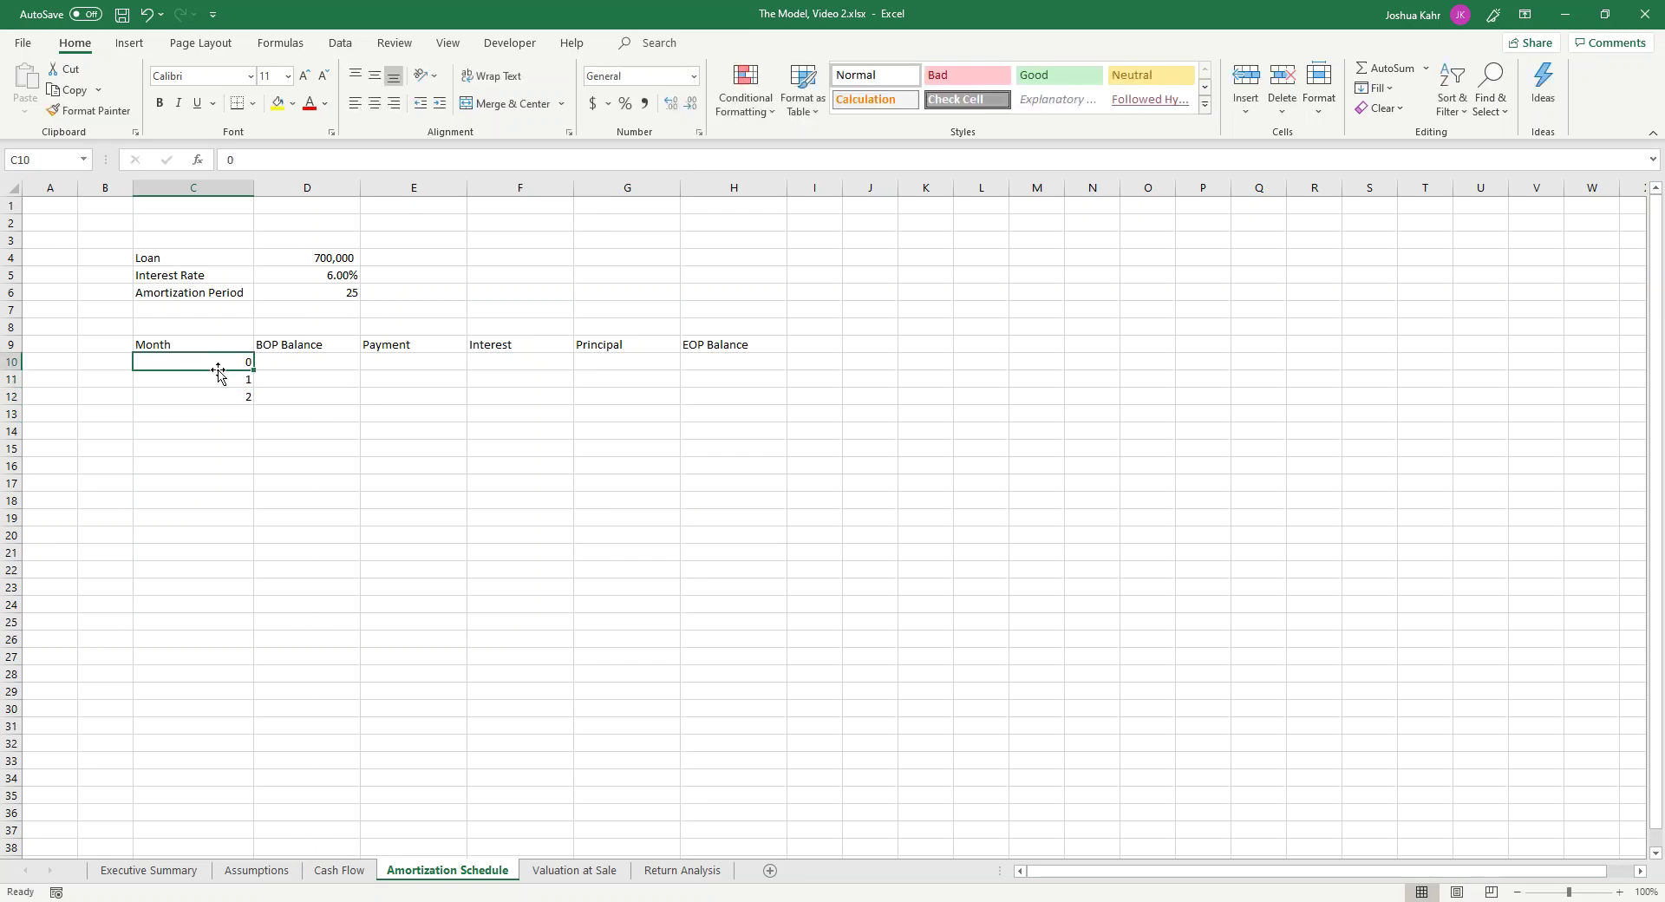
mouse_move(219, 362)
left_mouse_down()
mouse_move(252, 420)
mouse_move(251, 831)
mouse_move(273, 385)
mouse_move(252, 125)
mouse_move(260, 303)
mouse_move(255, 163)
mouse_move(264, 227)
mouse_move(234, 376)
left_mouse_up()
left_click(260, 292)
scroll(253, 289, "up", 3)
key("Delete")
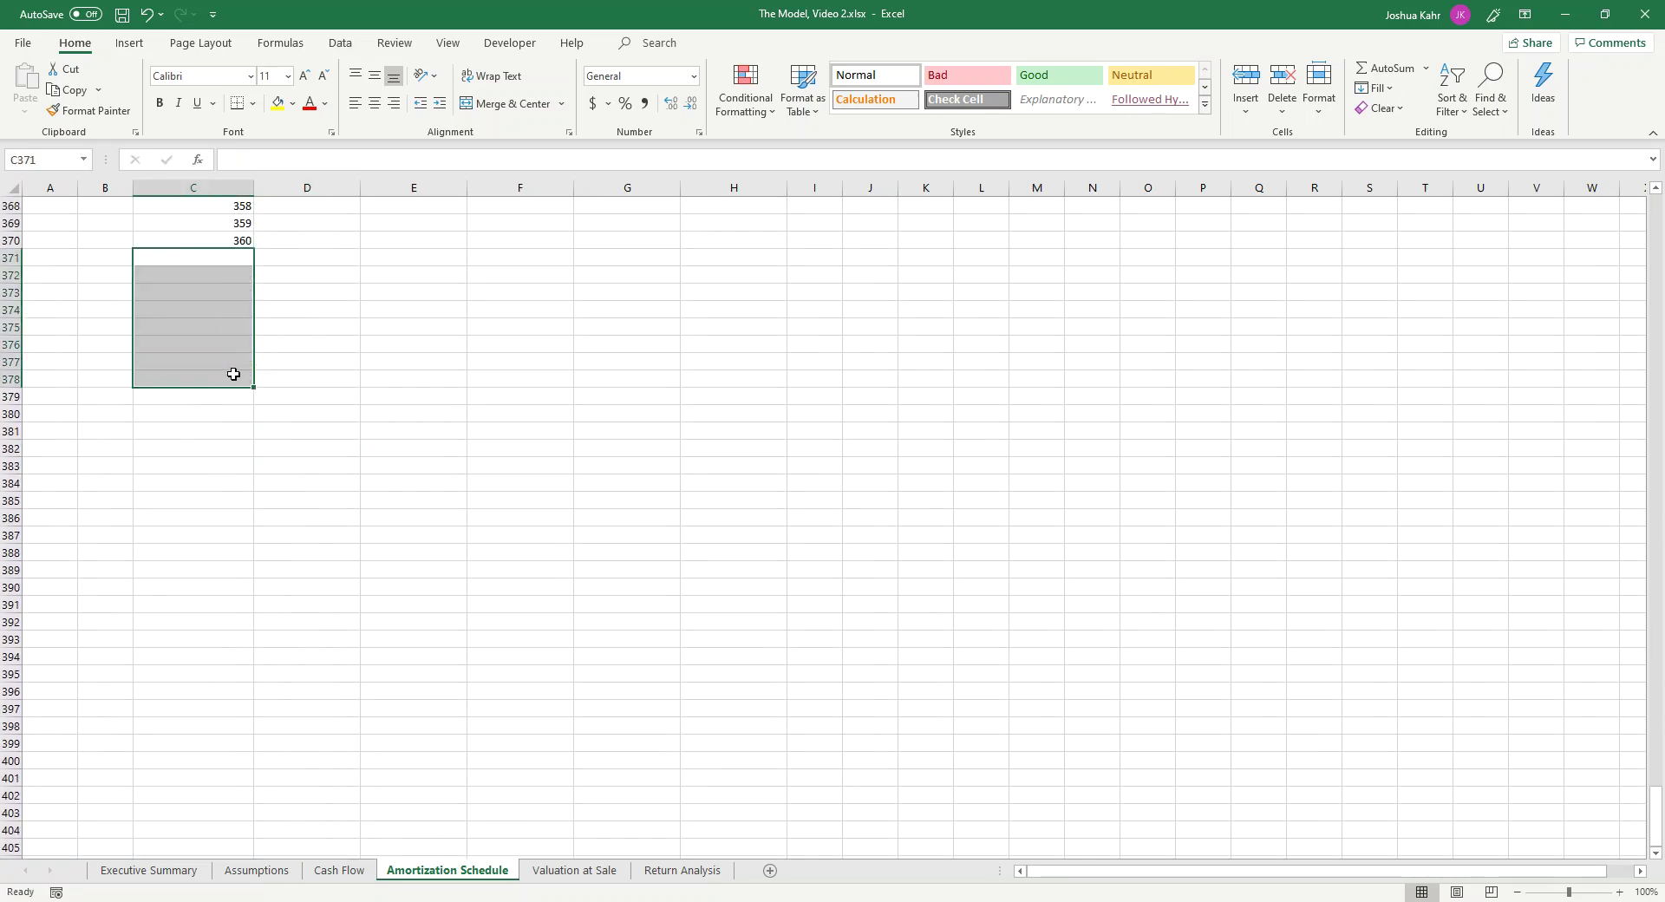
Step: Link the month 0 EOP Balance in H10 to the loan amount in D4
key("Page_Up")
key("Page_Up")
key("Page_Up")
key("Page_Up")
key("Page_Up")
key("Page_Up")
key("Page_Up")
key("Page_Up")
key("Page_Up")
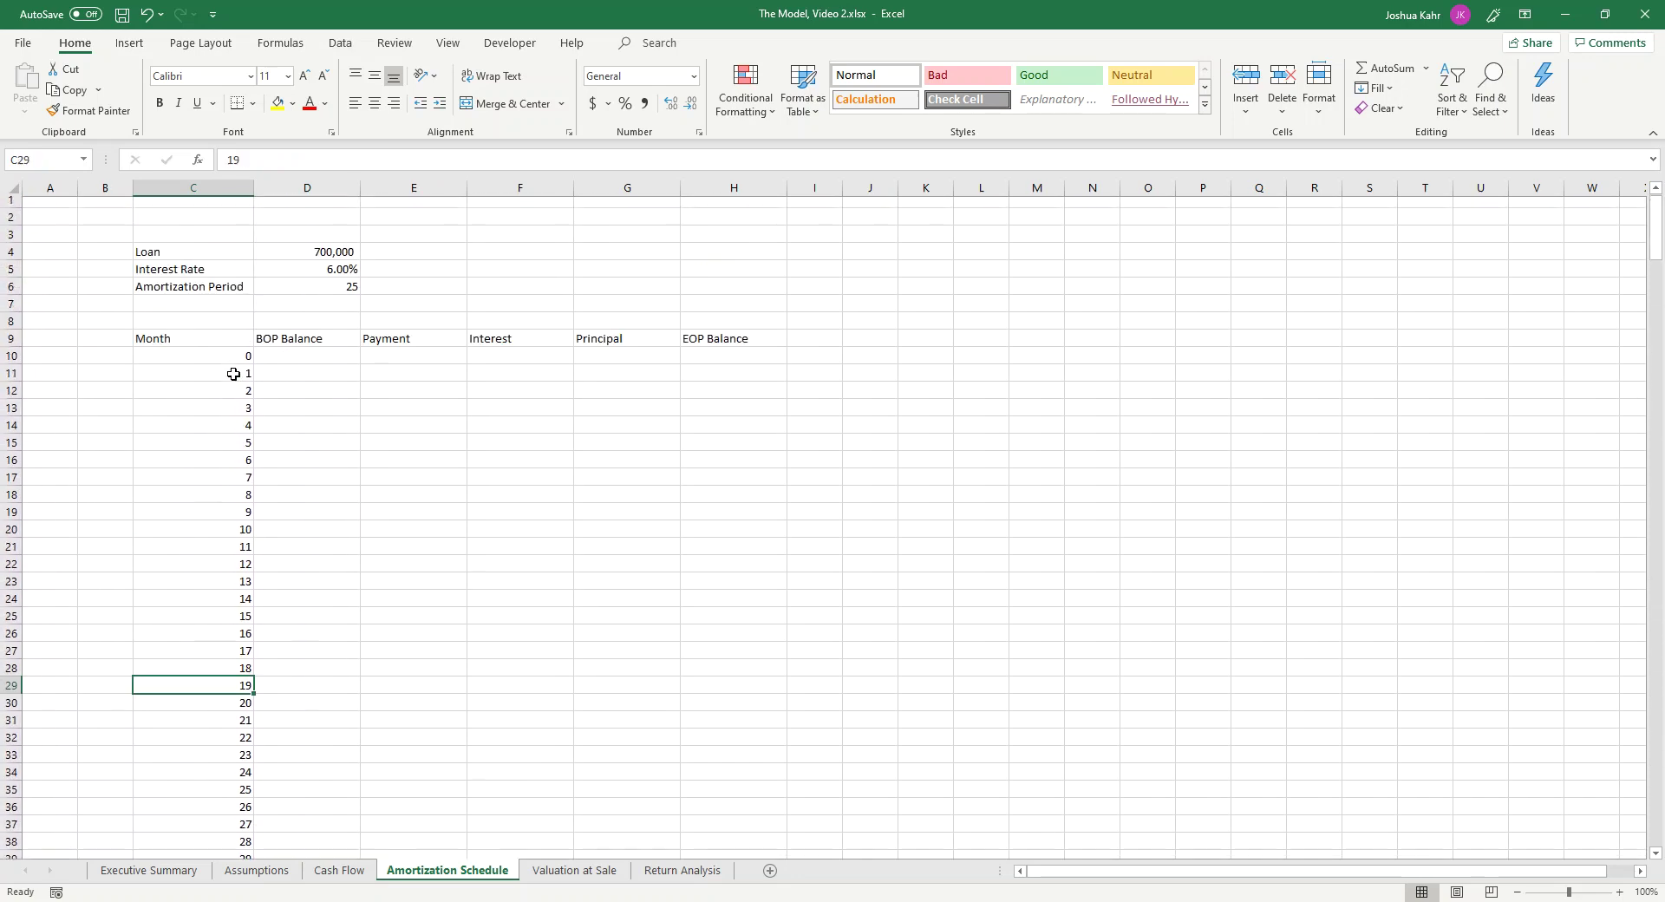
key("Up")
key("Up")
key("Up")
key("Up")
key("Up")
key("Up")
key("Up")
key("Up")
key("Up")
key("Up")
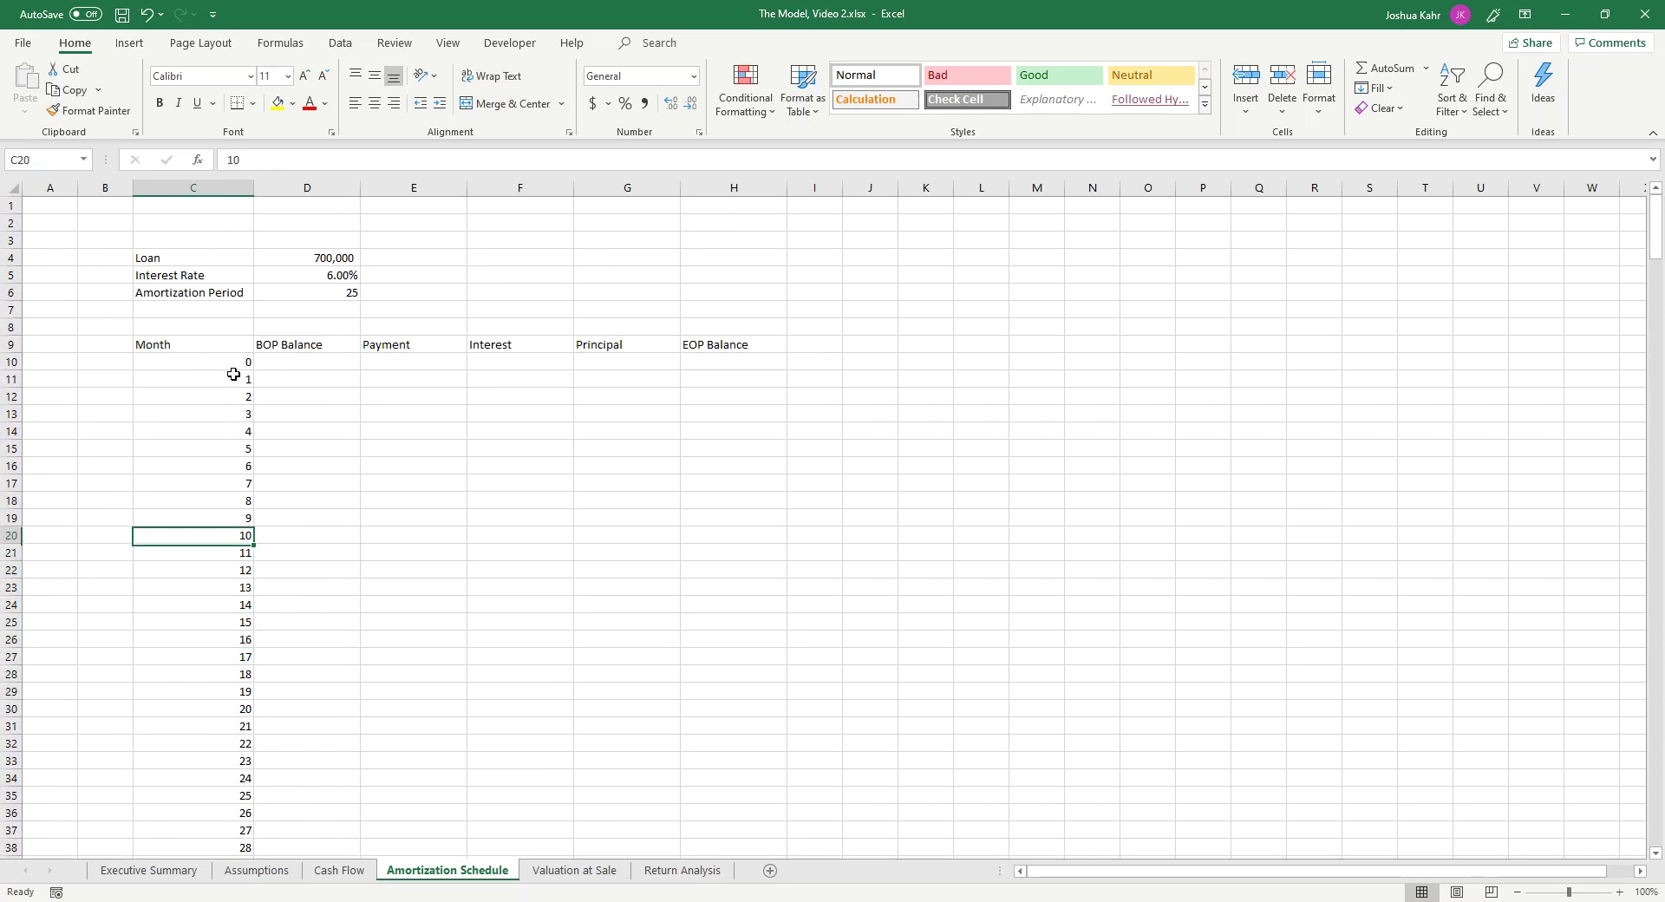
key("Right")
key("Right")
key("Right")
key("Right")
key("Up")
key("Up")
key("Up")
key("Up")
key("Up")
key("Up")
key("Up")
key("Up")
key("Up")
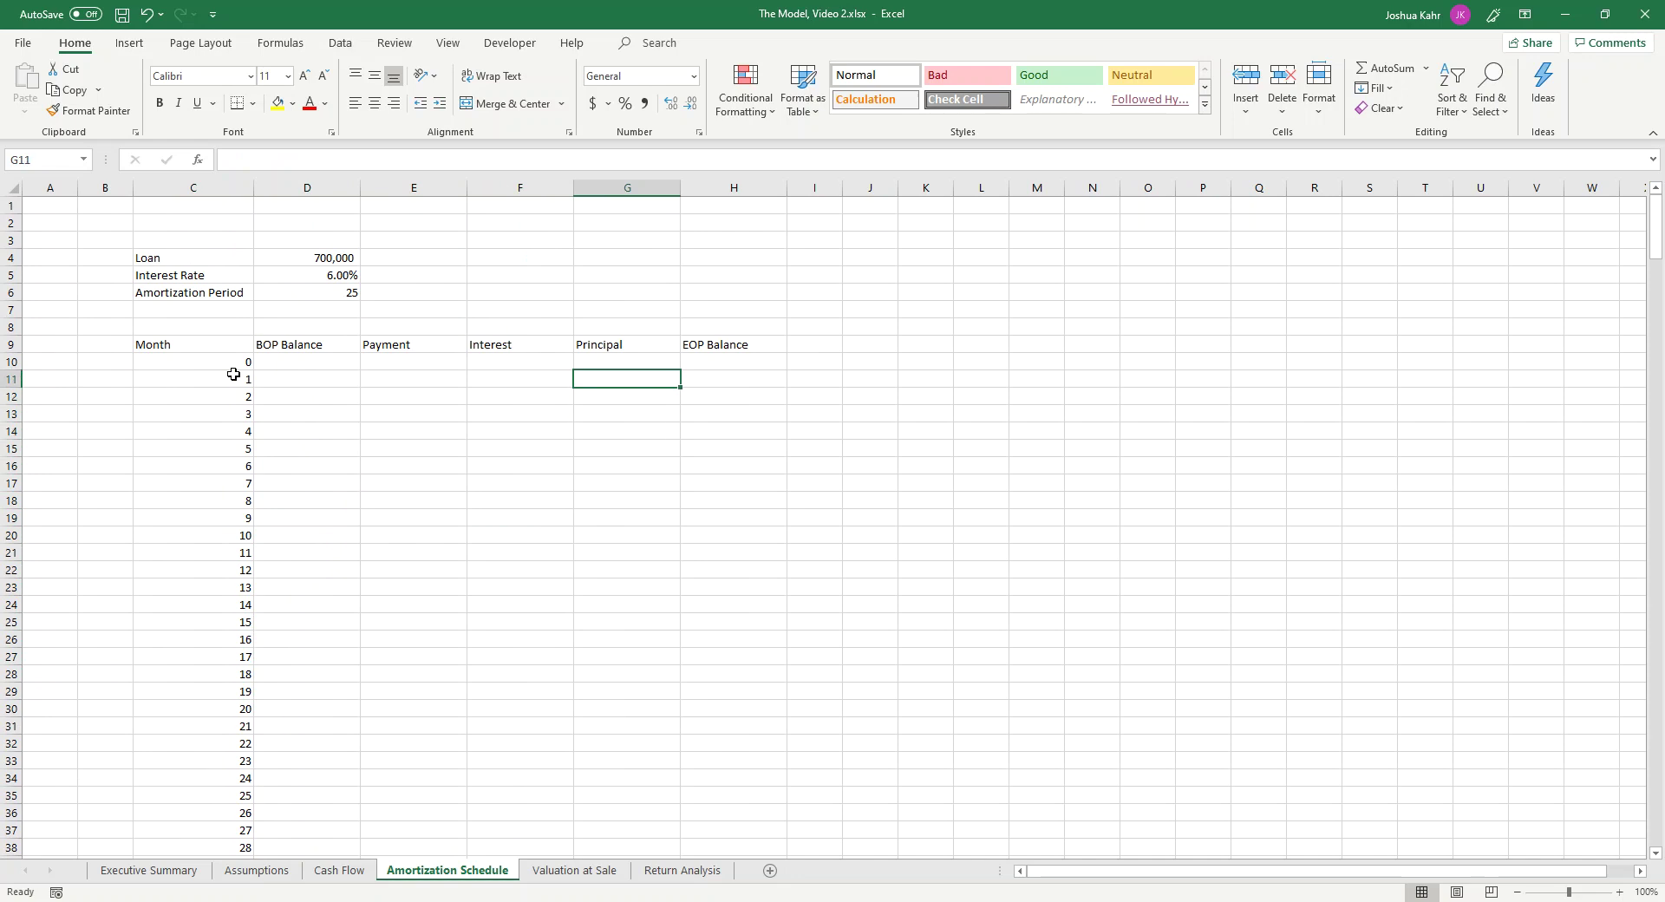
key("Right")
type("+")
key("Left")
key("Left")
key("Left")
key("Left")
key("Up")
key("Up")
key("Up")
key("Up")
key("Up")
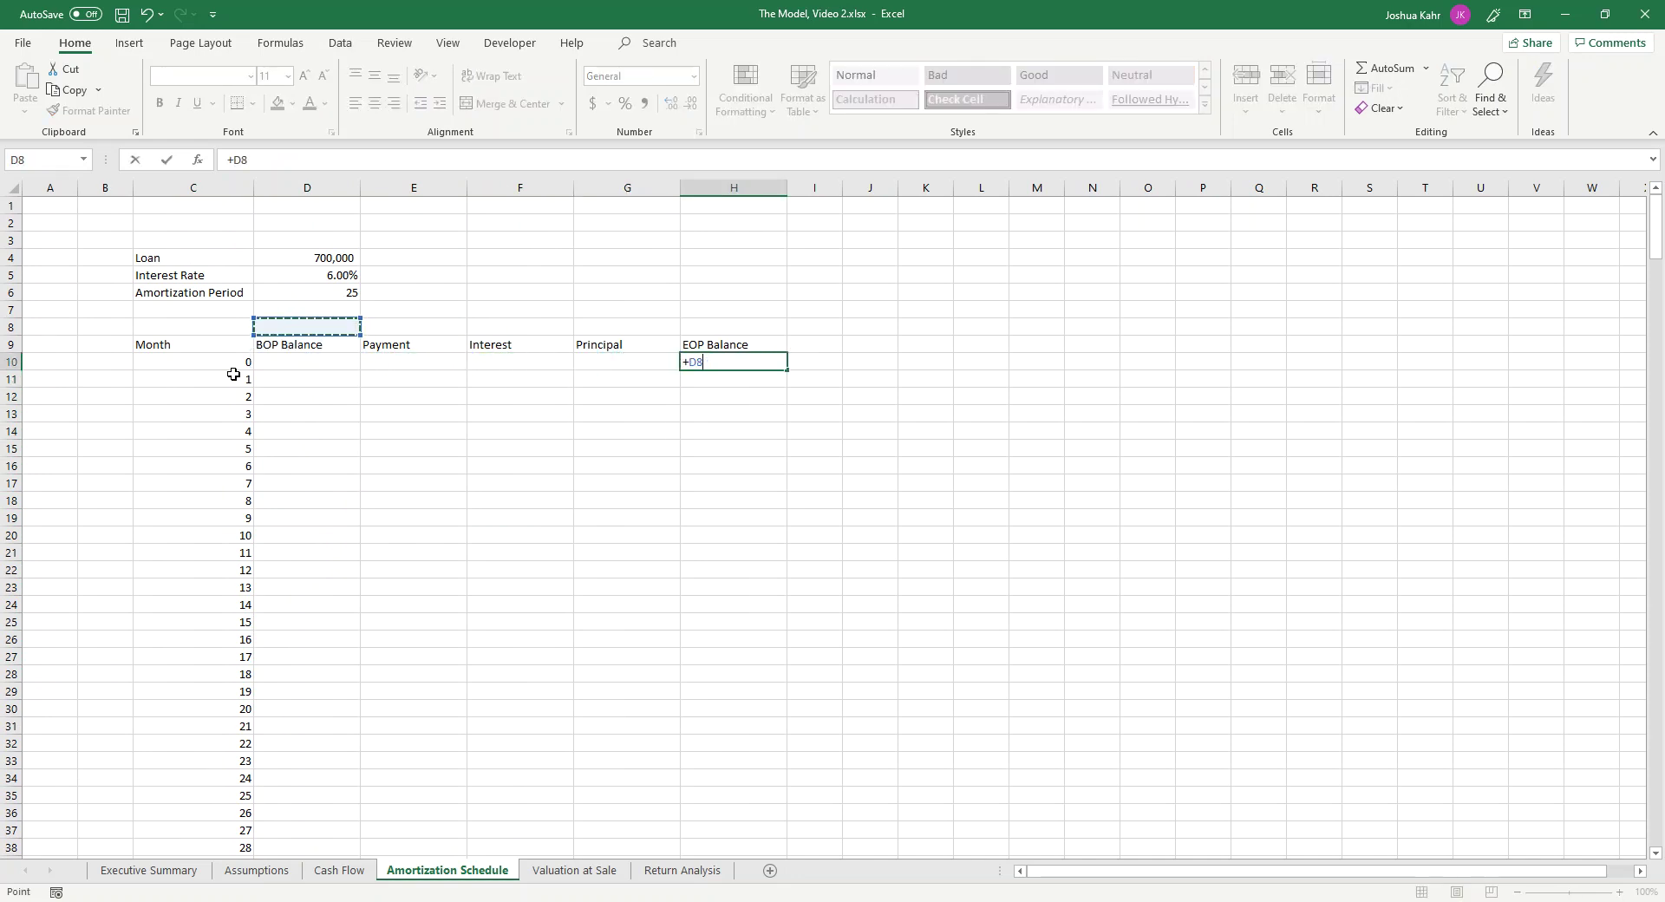
key("Up")
key("Return")
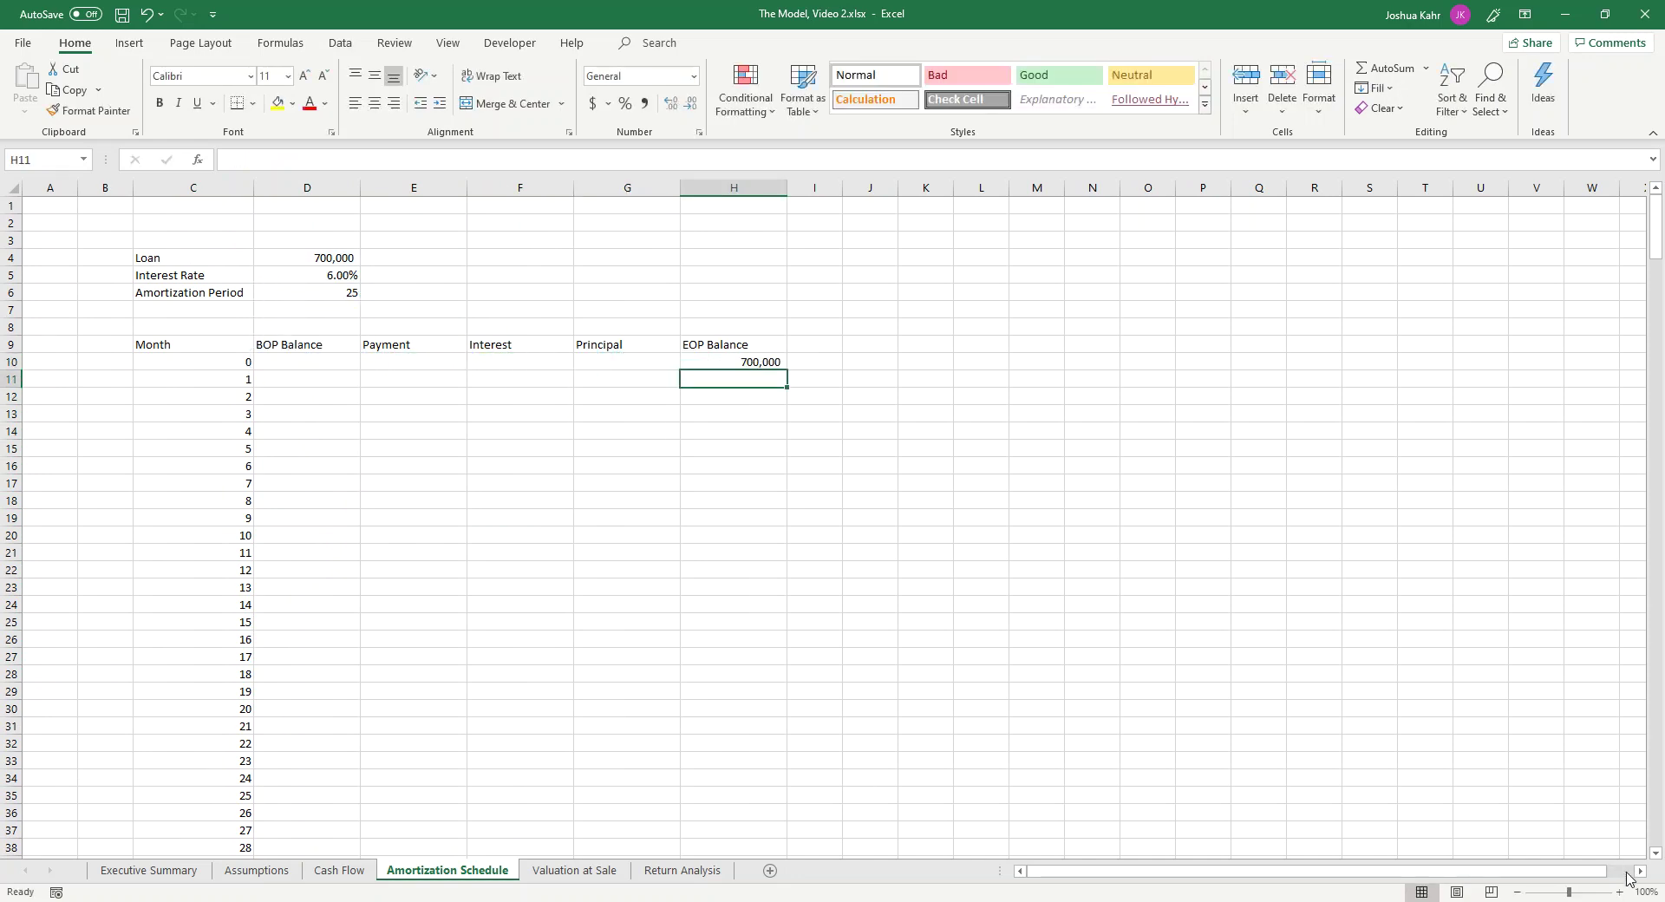
Step: Link the month 1 BOP Balance in D11 to the month 0 EOP Balance in H10
left_click(1619, 892)
left_click(1620, 892)
left_click(1619, 891)
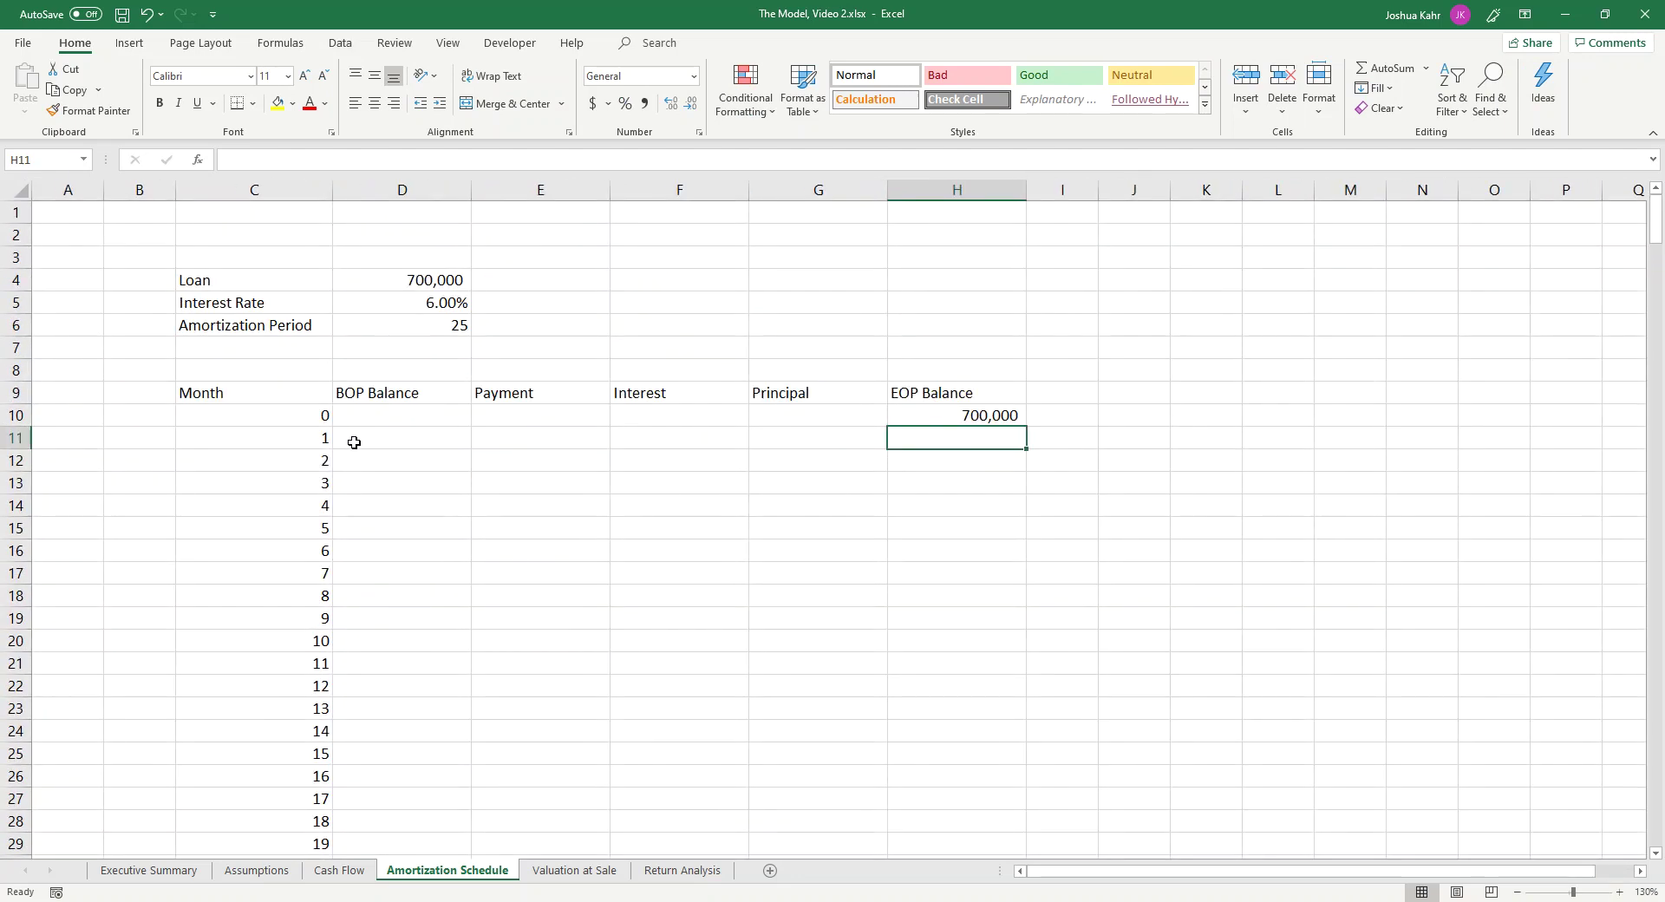
left_click(357, 442)
type("+")
key("Right")
key("Right")
key("Right")
key("Right")
key("Right")
key("Up")
key("Left")
key("Return")
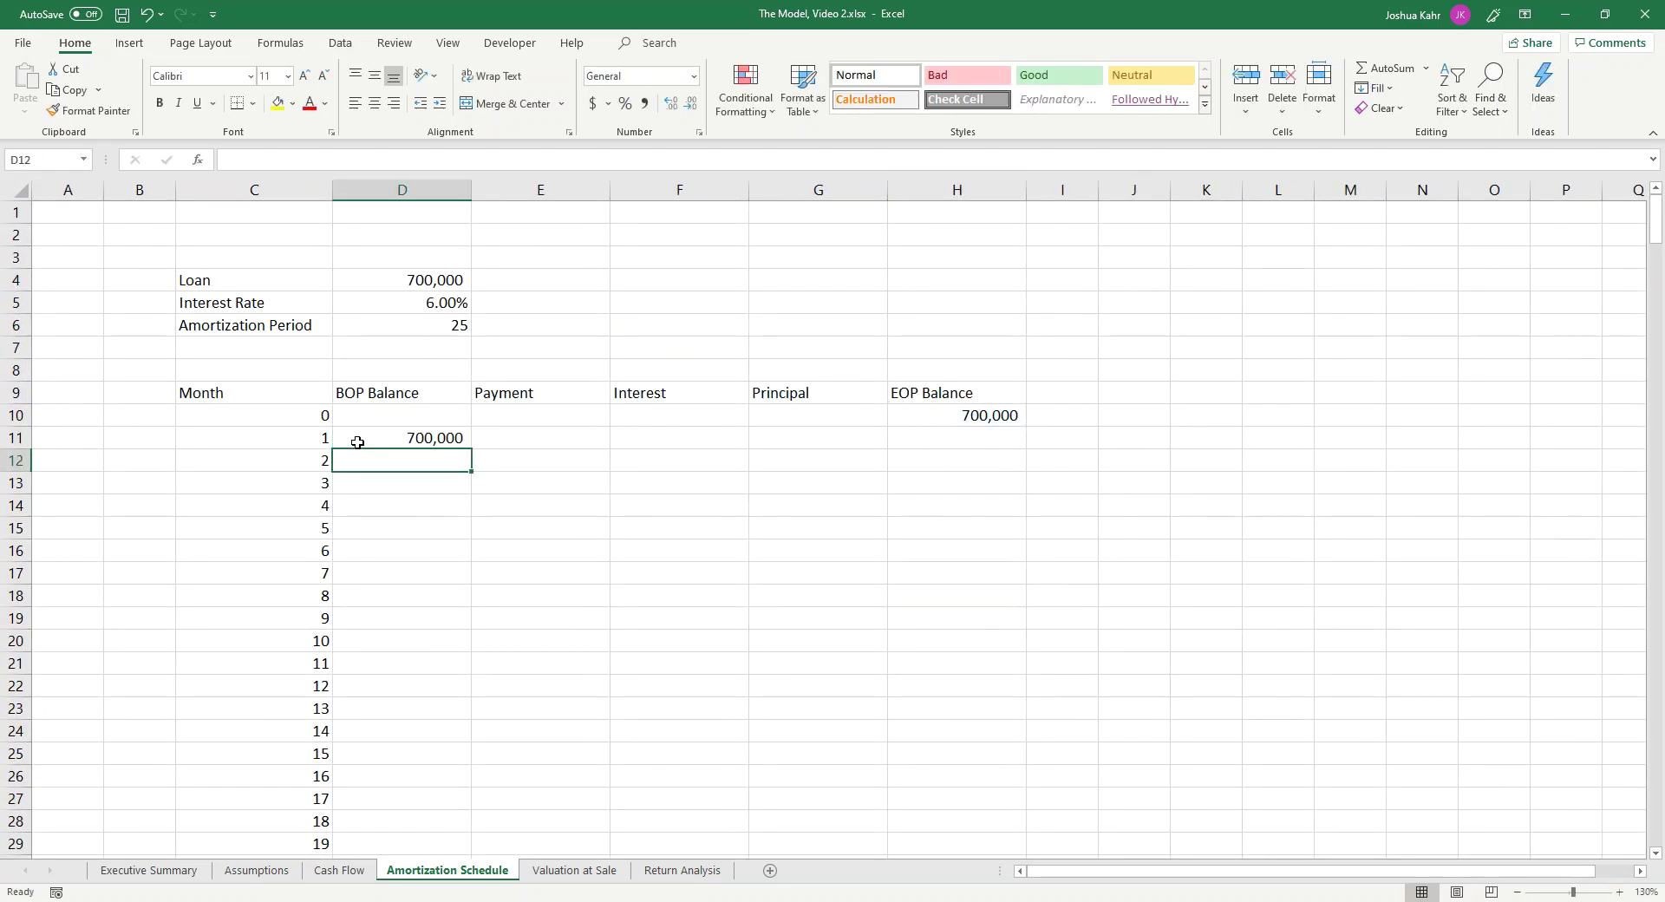
Step: Calculate the month 1 payment in E11 with PMT, using rate D5/12, D6*12 periods, present value D4 and future value 0
key("Up")
key("Right")
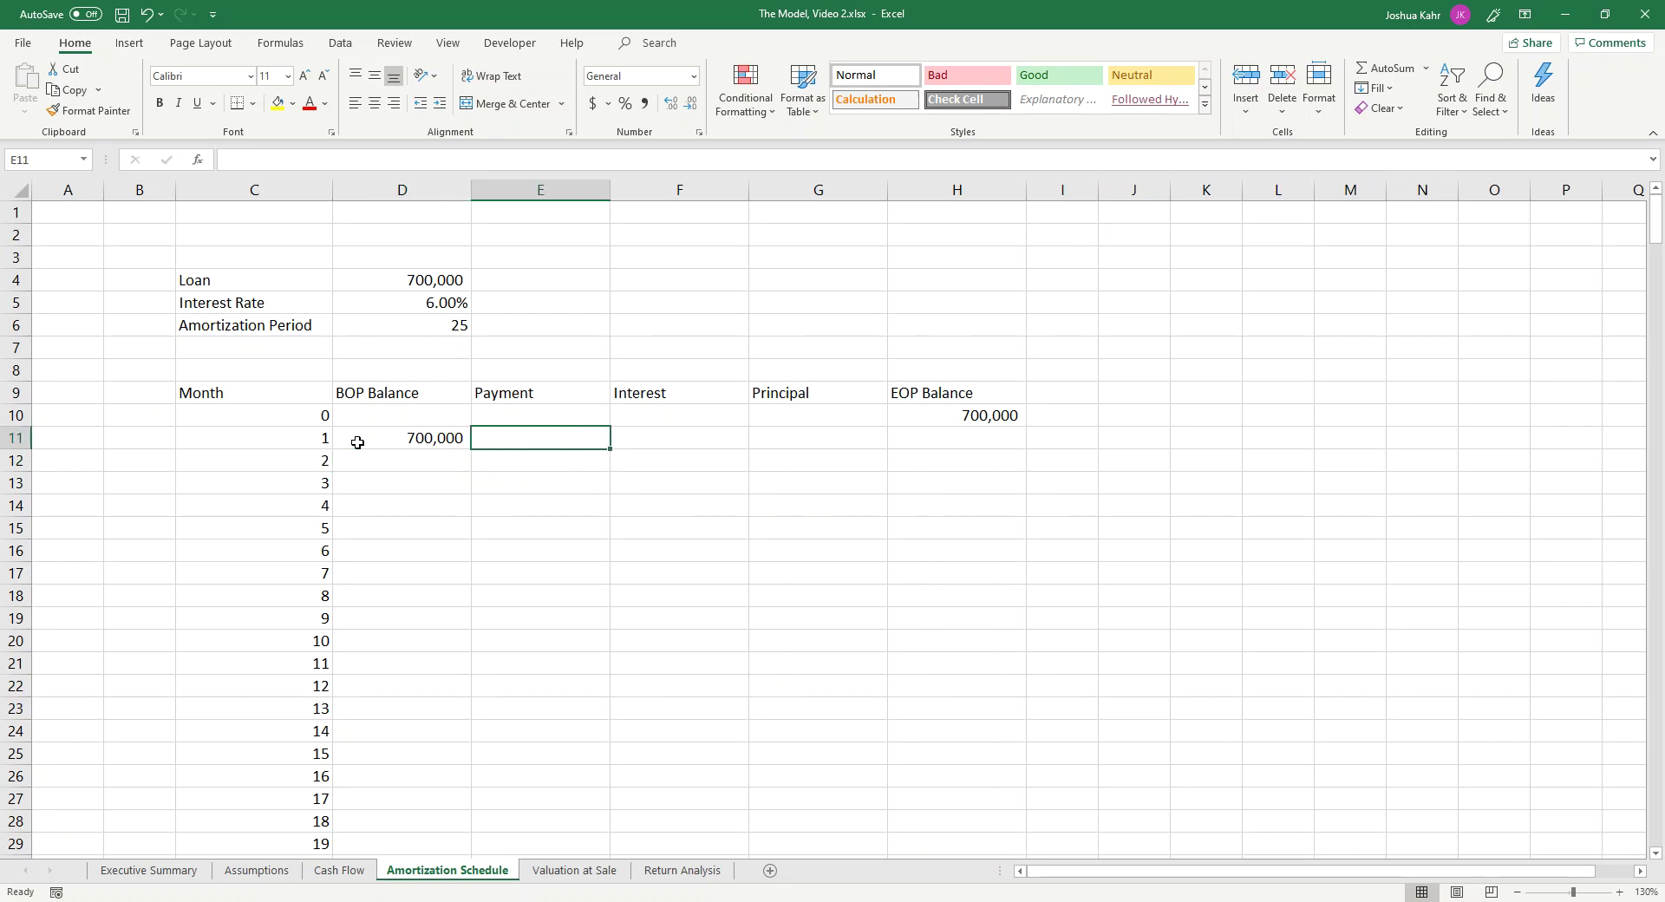
key("Up")
key("Up")
key("Down")
key("Down")
type("+pmt(")
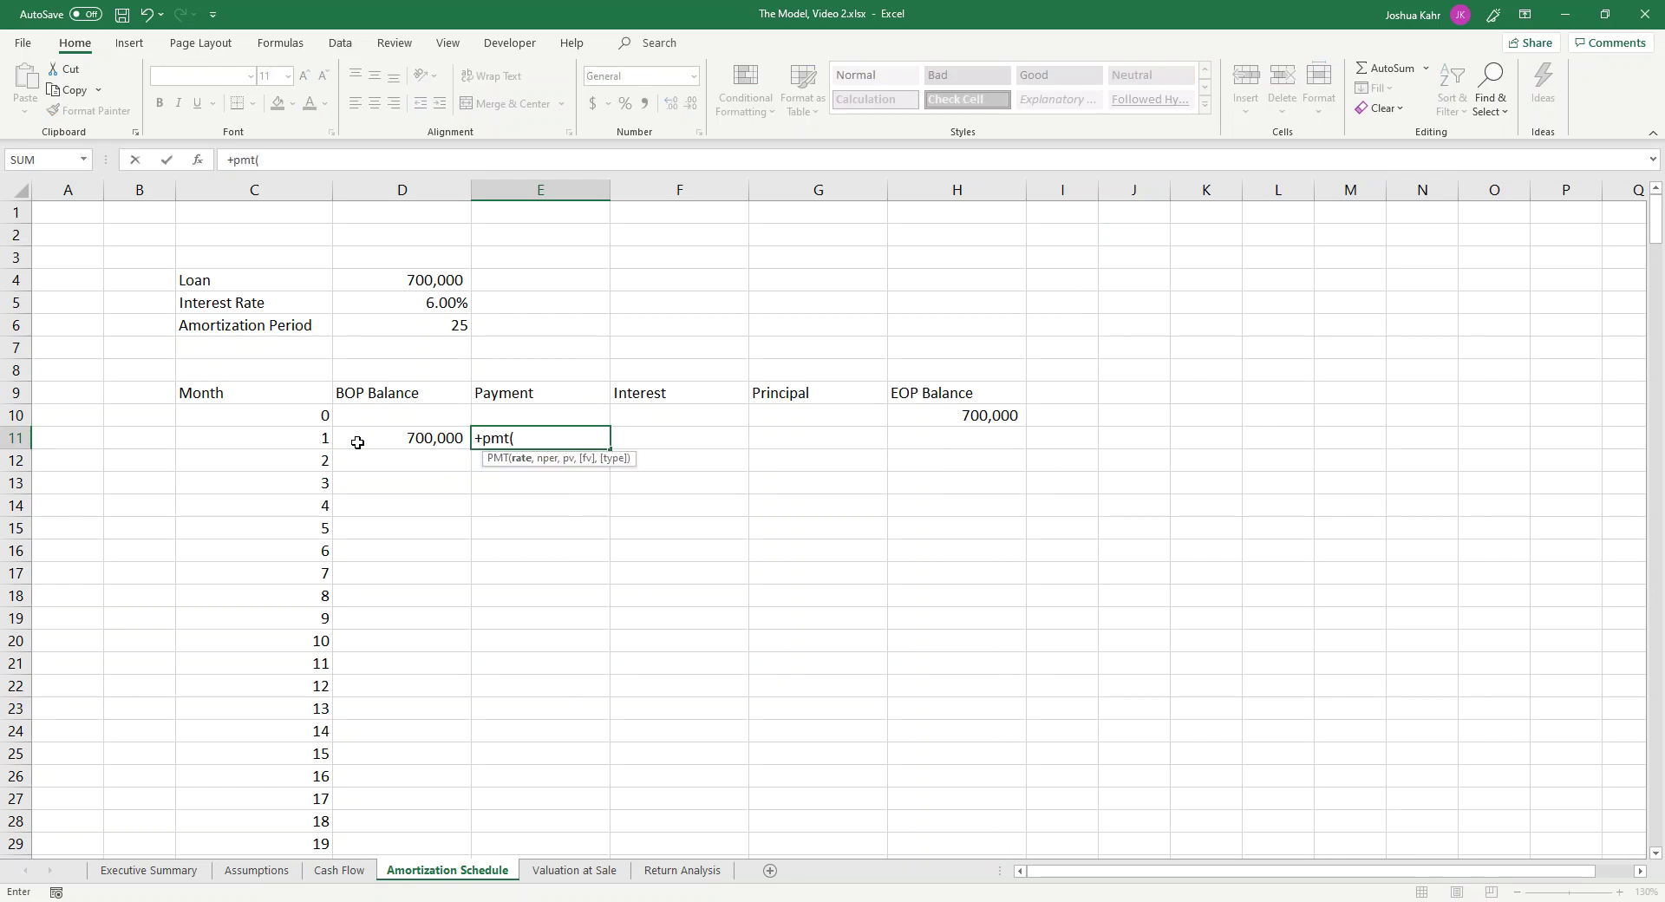
key("Up")
key("Up")
key("Up")
key("Up")
key("Up")
key("Up")
key("Left")
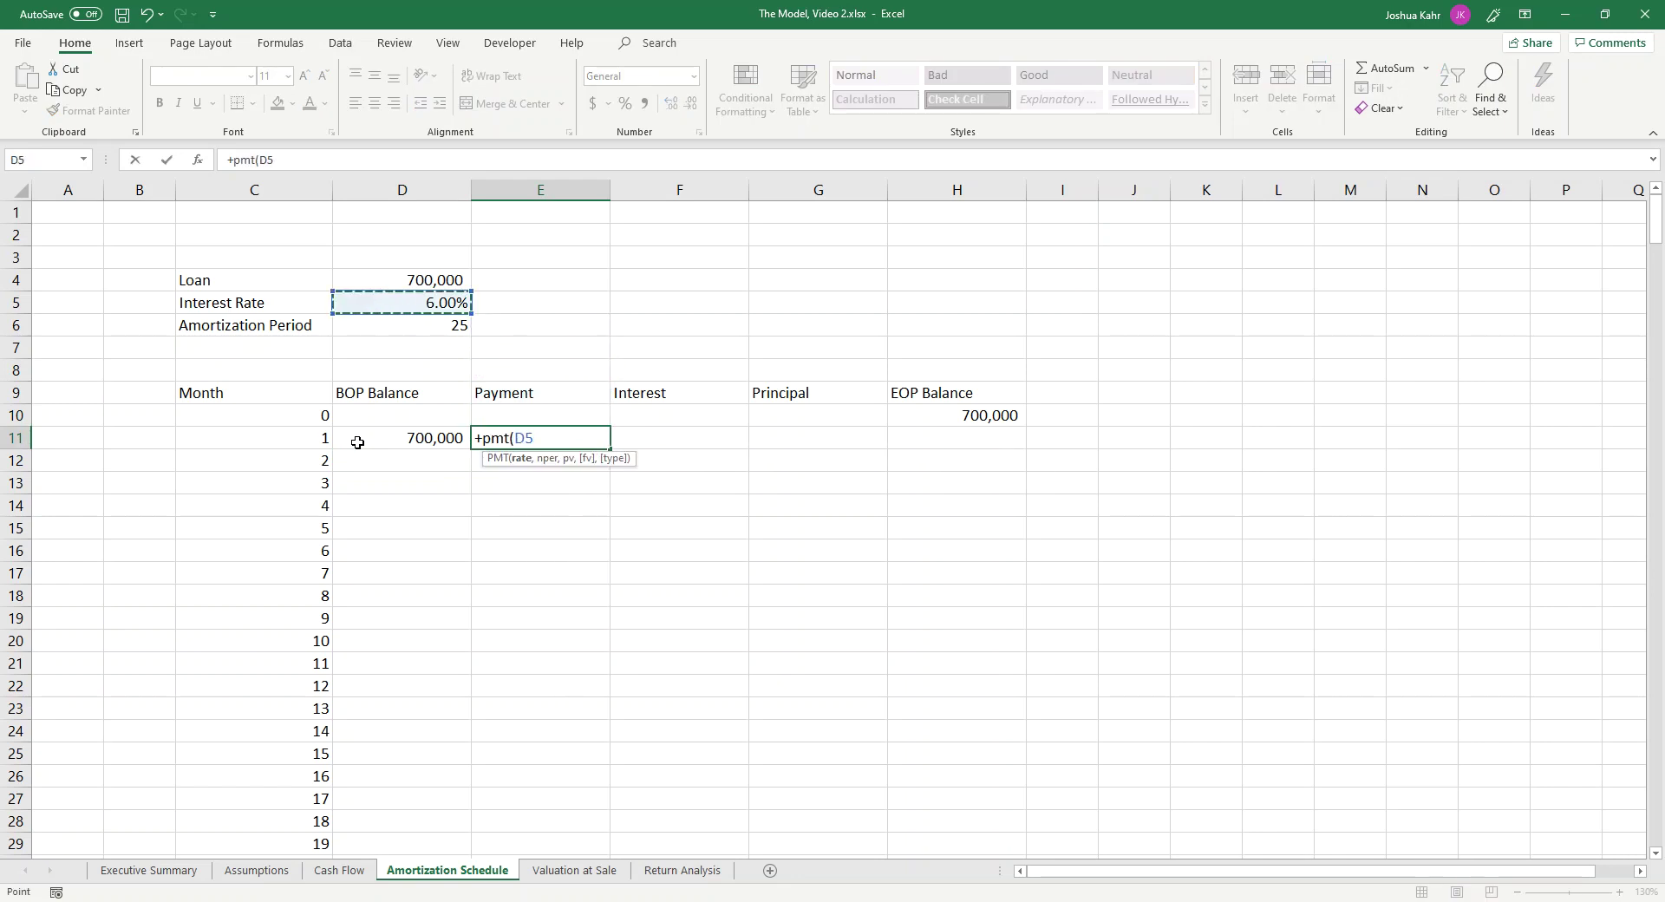
type("/12,")
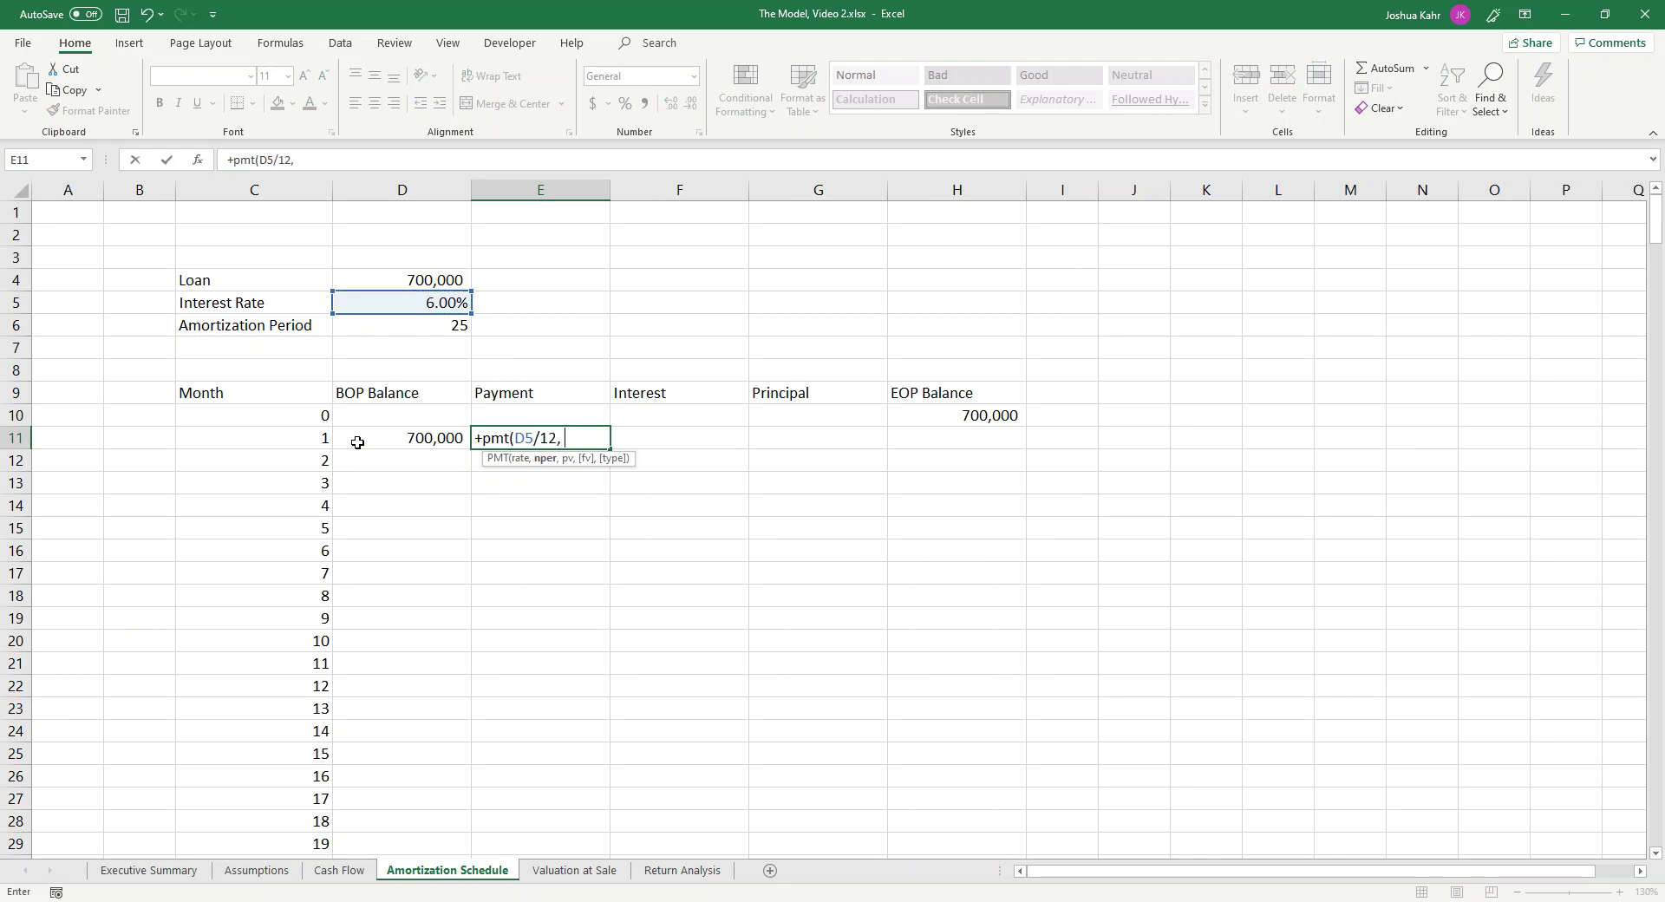
key("Up")
key("Up")
key("Up")
key("Up")
key("Up")
key("Left")
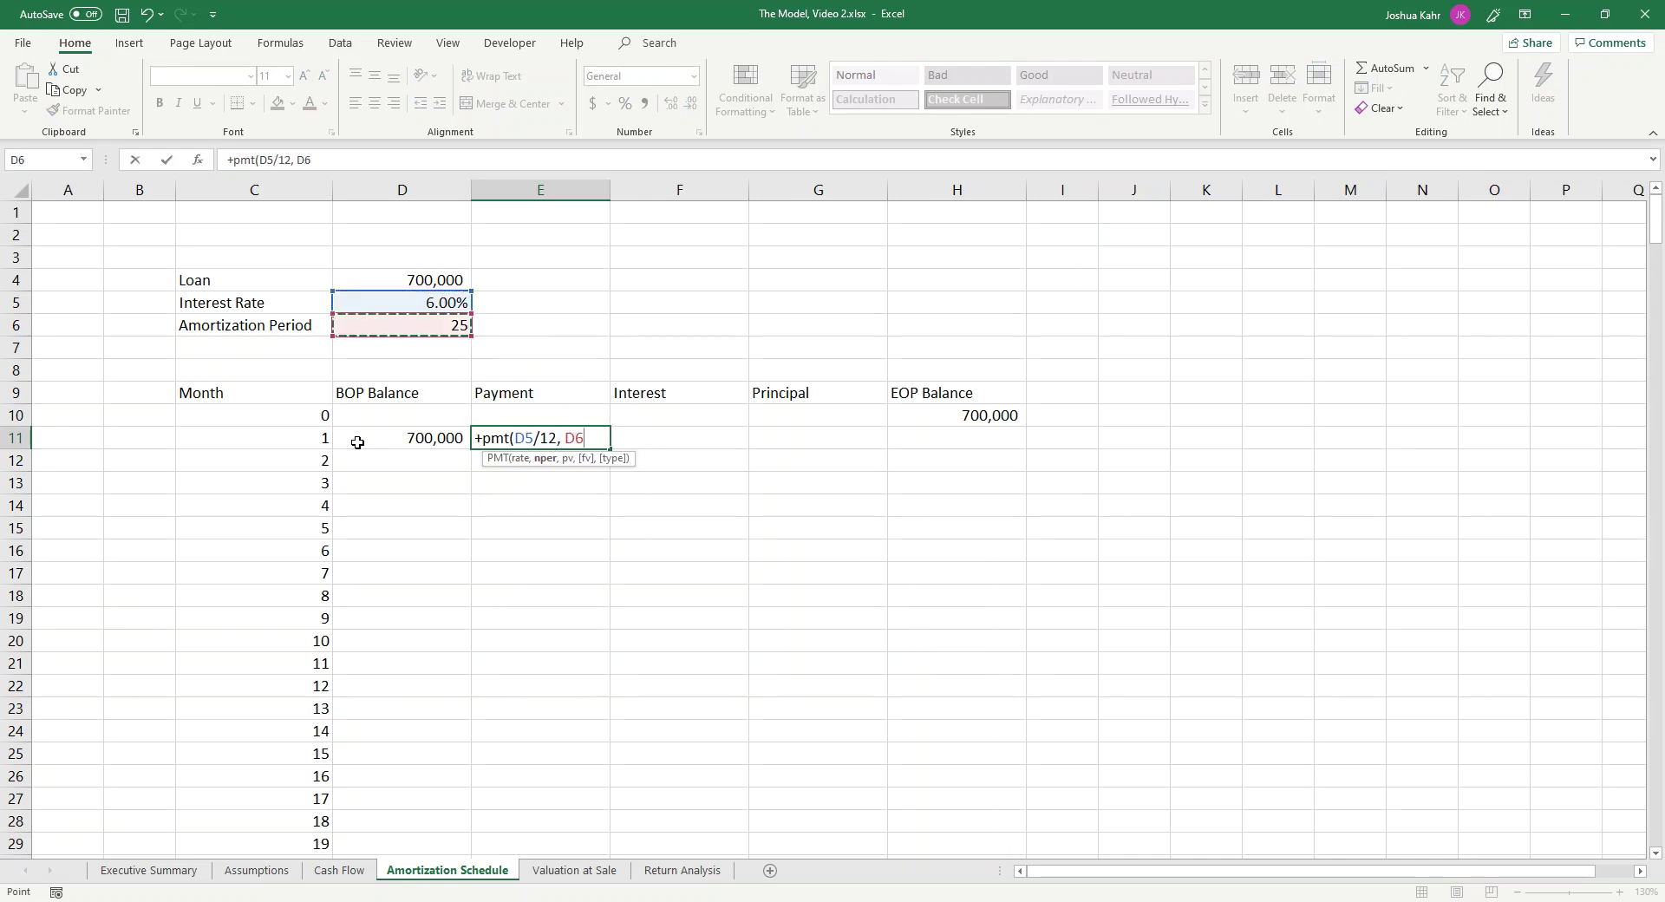
type("*12,")
key("Up")
key("Up")
key("Up")
key("Up")
key("Up")
key("Up")
key("Up")
key("Left")
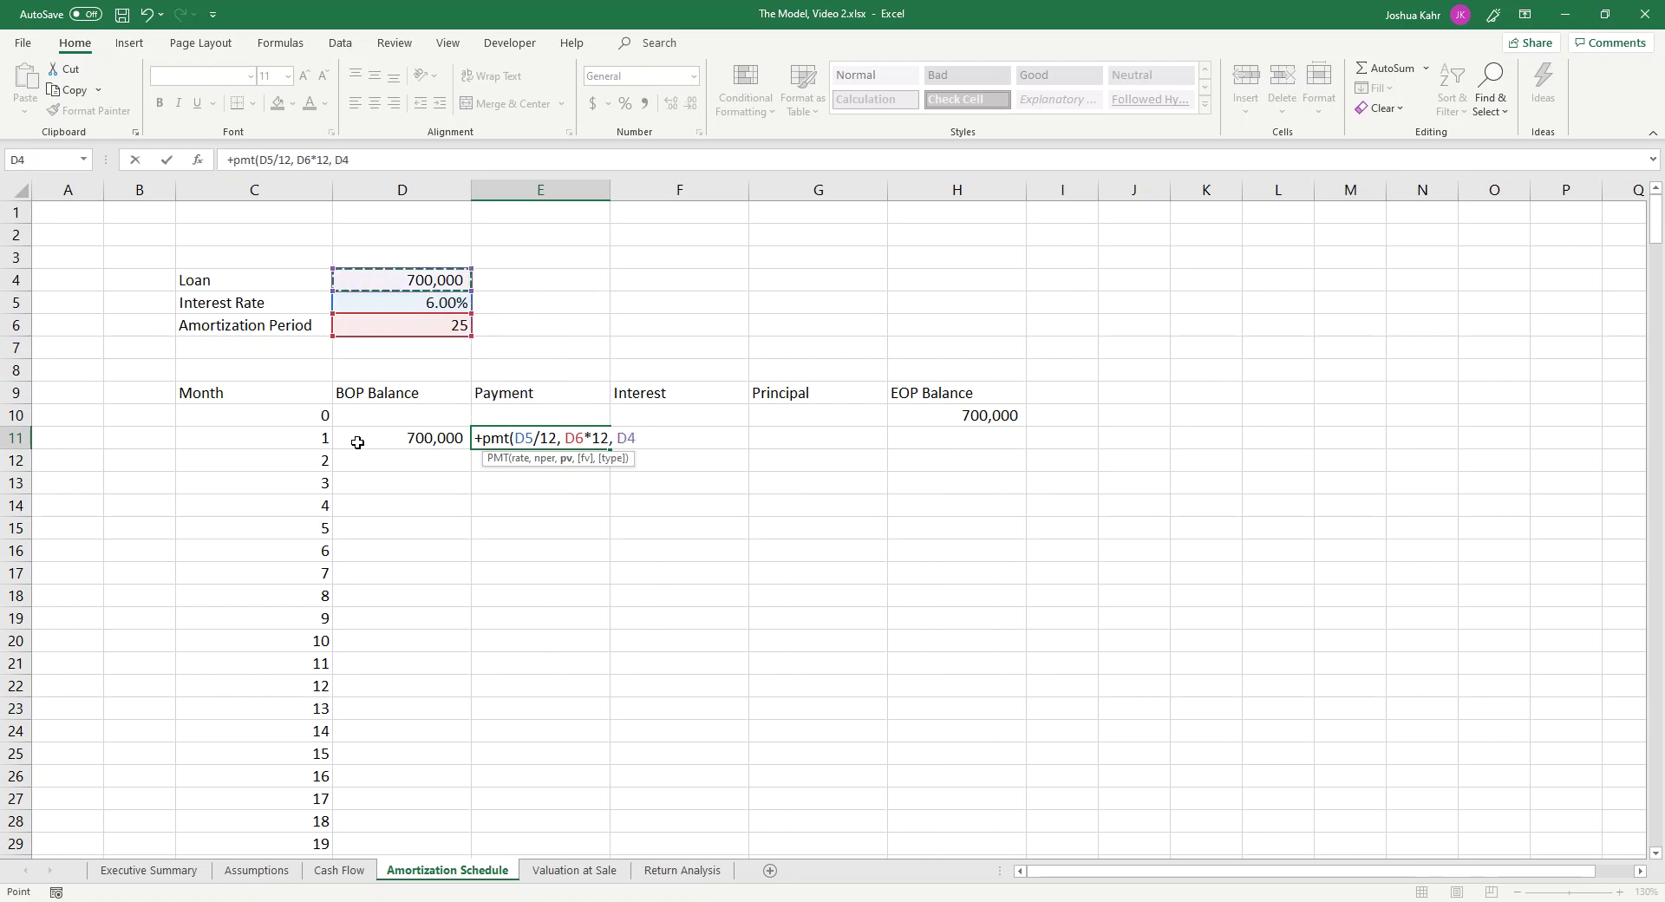
type(", 0)")
key("Return")
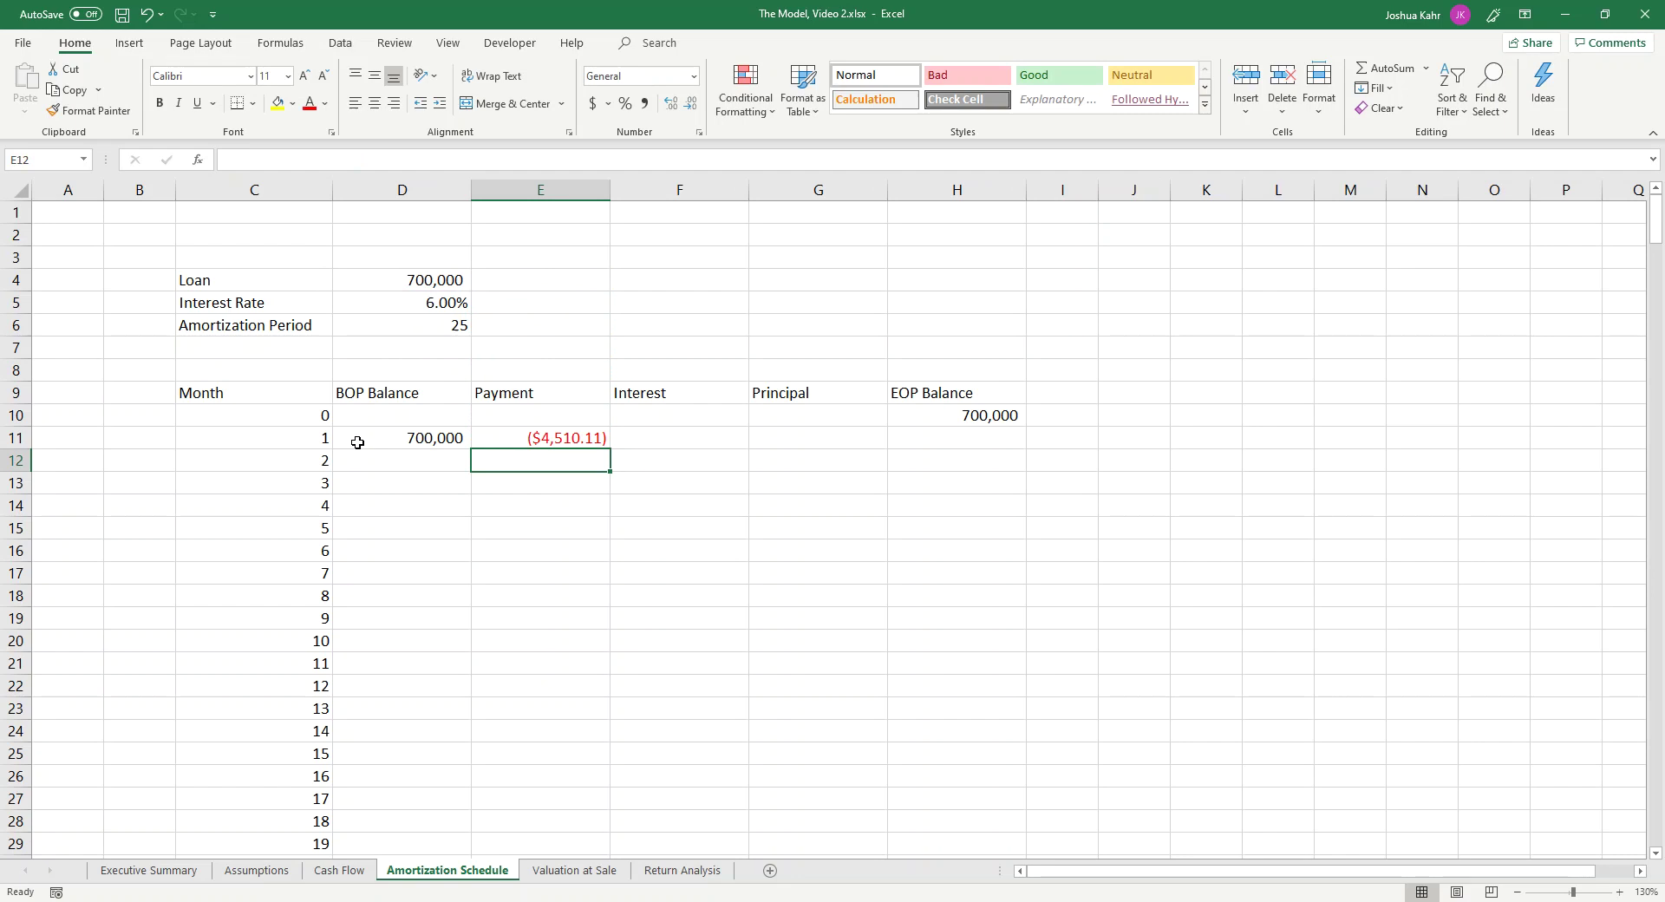
Step: Calculate the month 1 Interest in F11 as D5/12*H10*-1
key("Right")
key("Up")
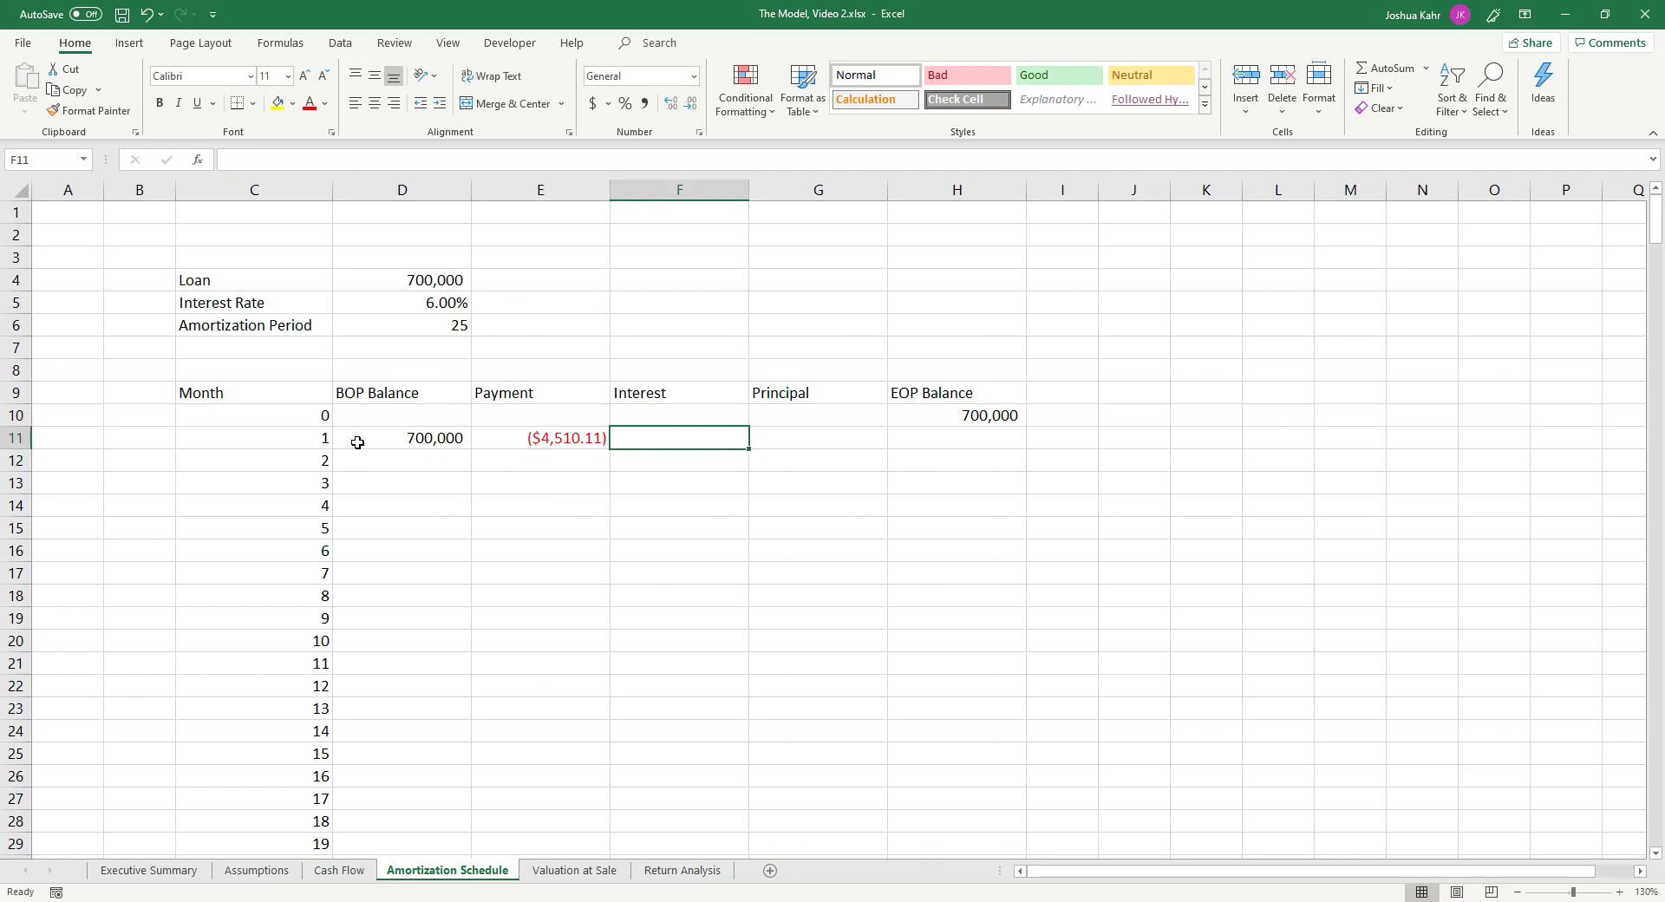
type("+")
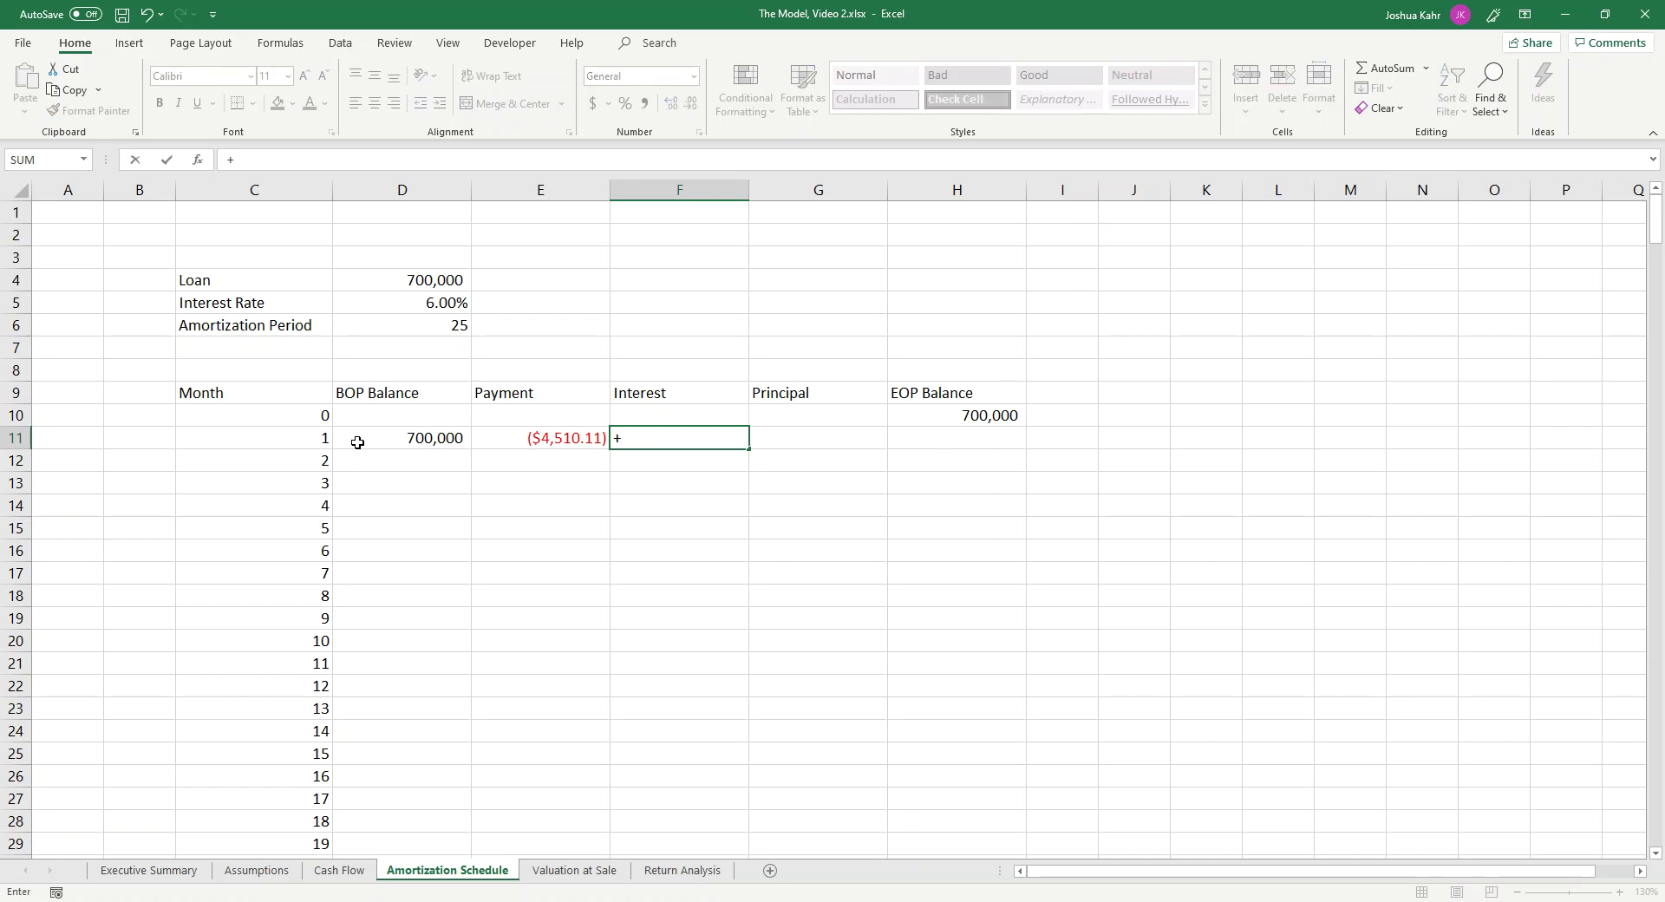
key("Up")
key("Up")
key("Up")
key("Up")
key("Up")
key("Up")
key("Left")
key("Left")
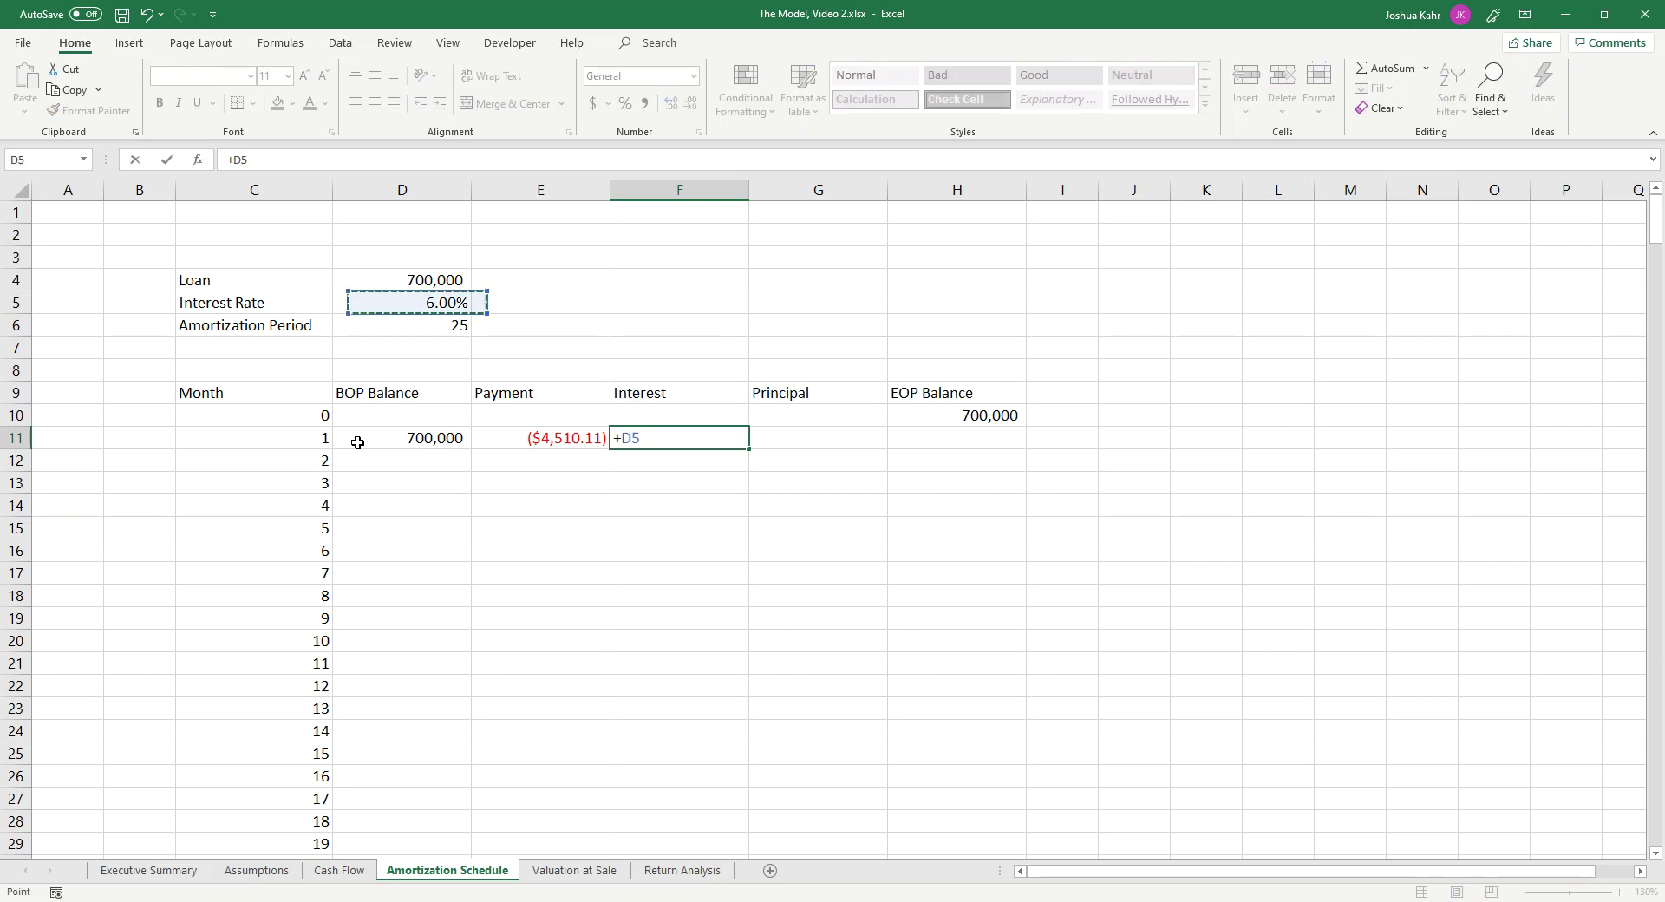
type("/12")
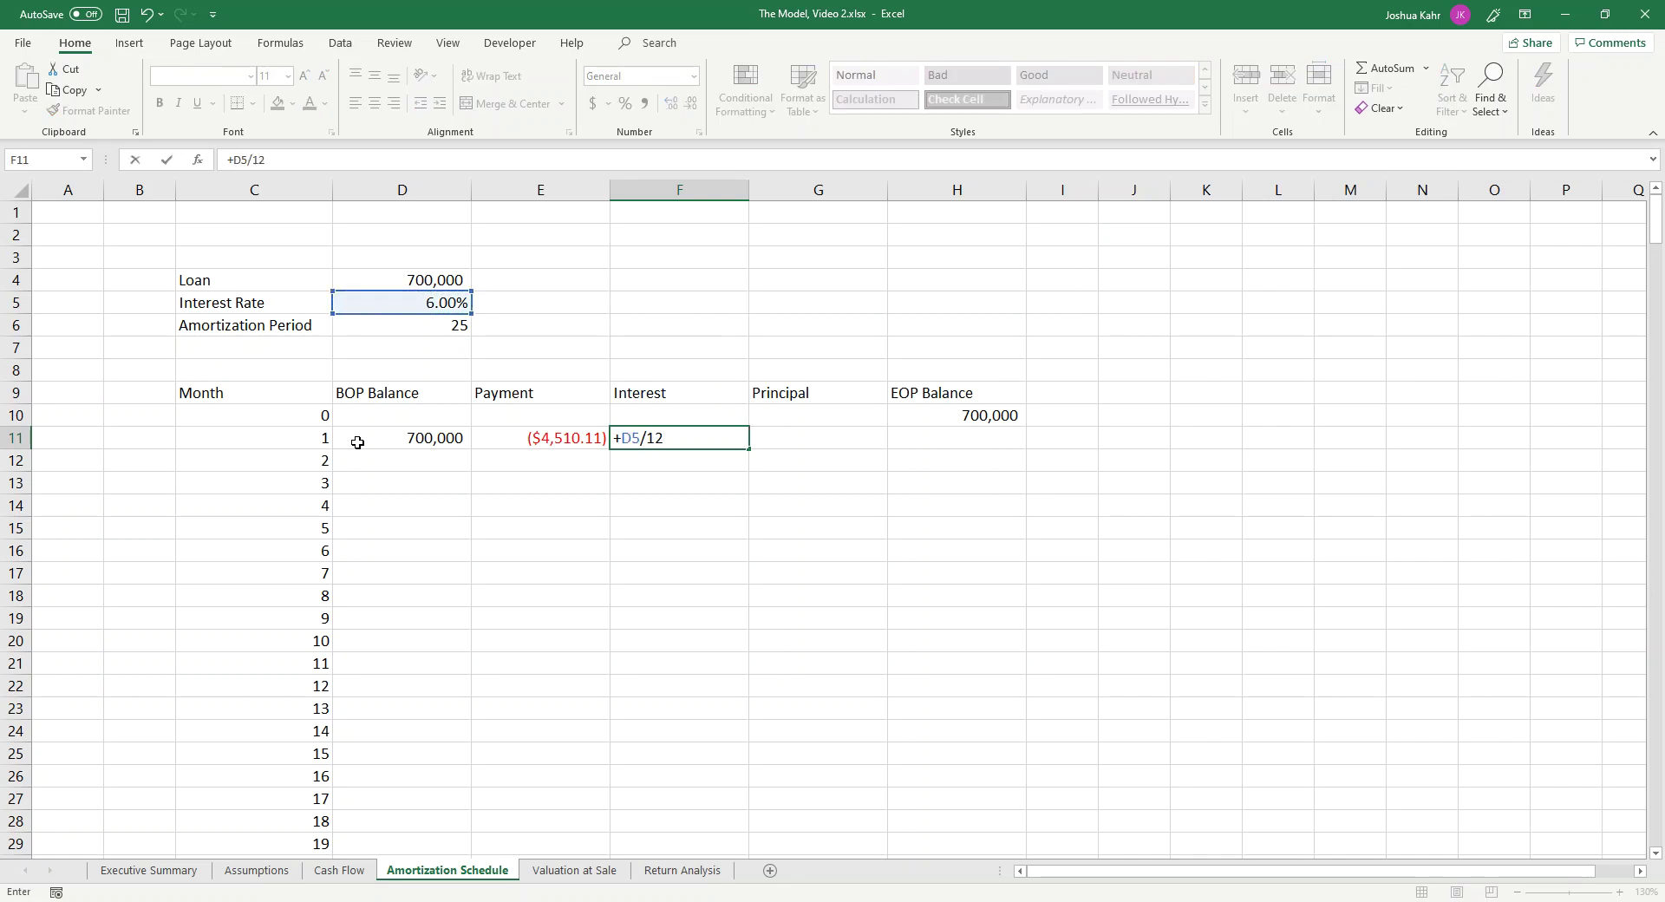
type("*")
key("Right")
key("Right")
key("Right")
key("Up")
key("Left")
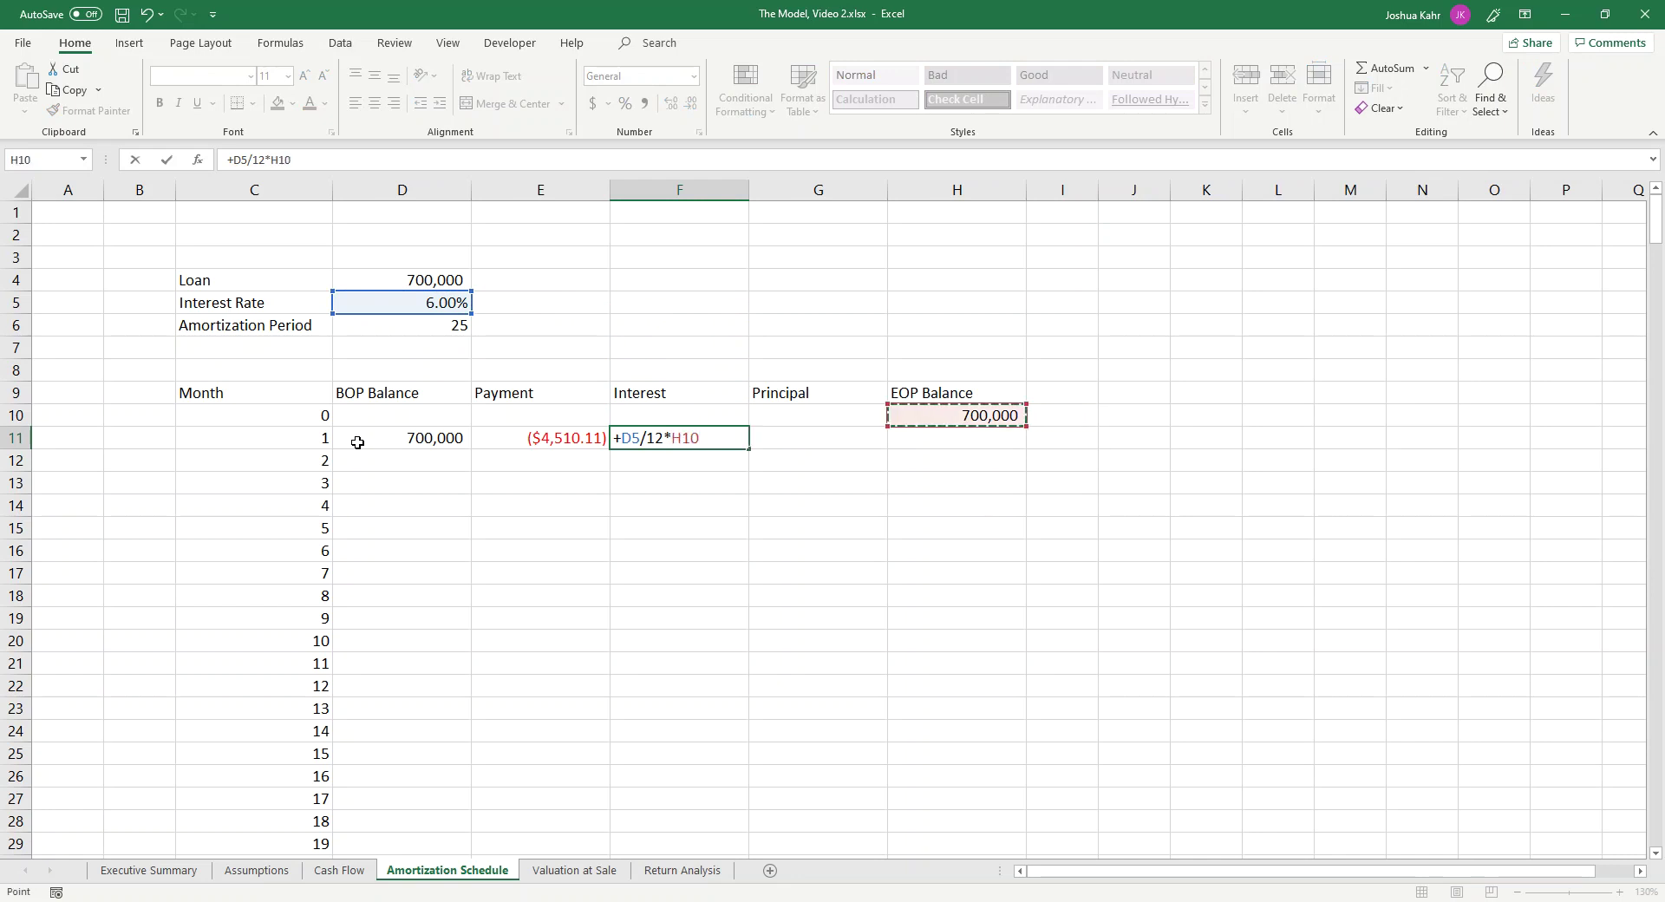
type("*-1")
key("Return")
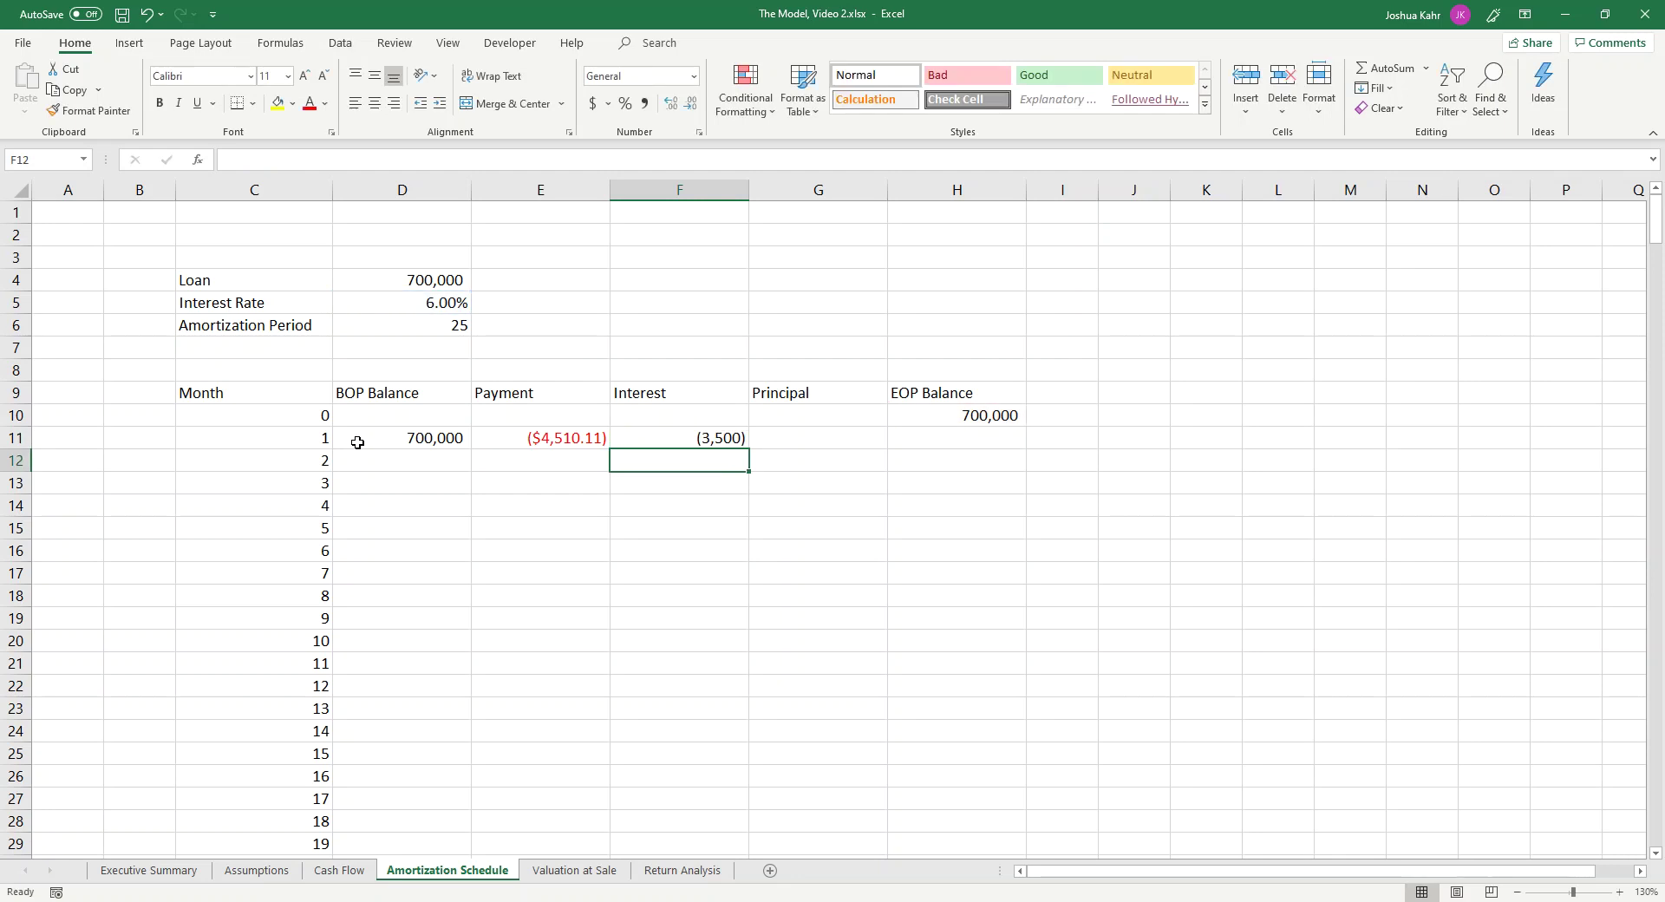
Step: Calculate the month 1 Principal in G11 as Payment E11 minus Interest F11
key("Up")
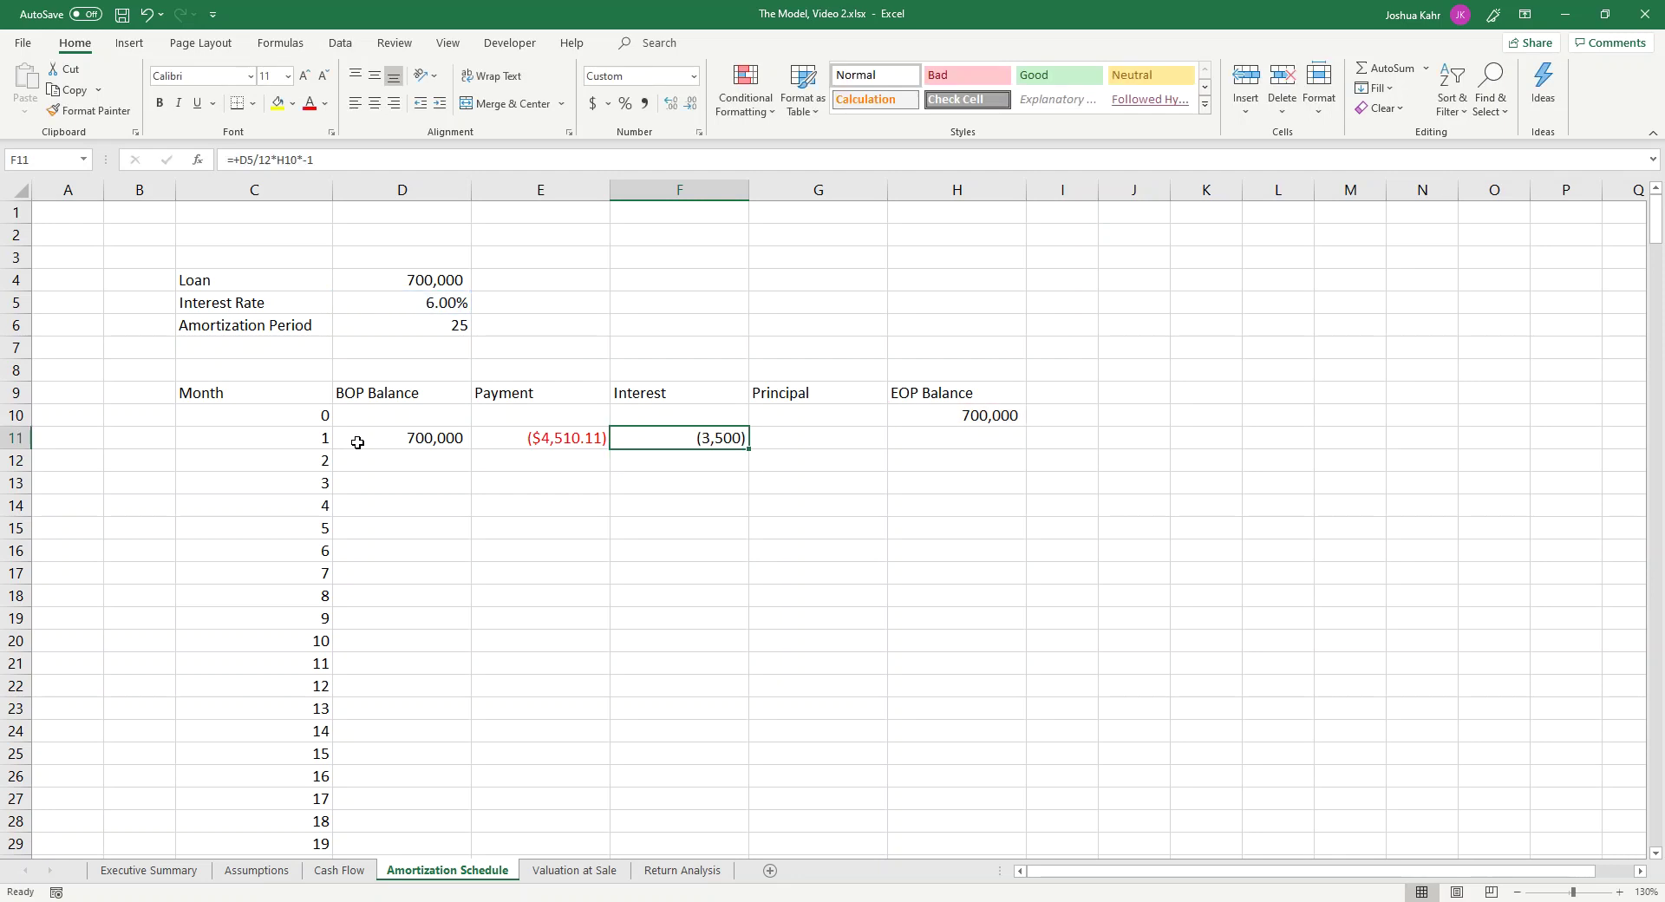
key("Right")
type("+")
key("Left")
key("Left")
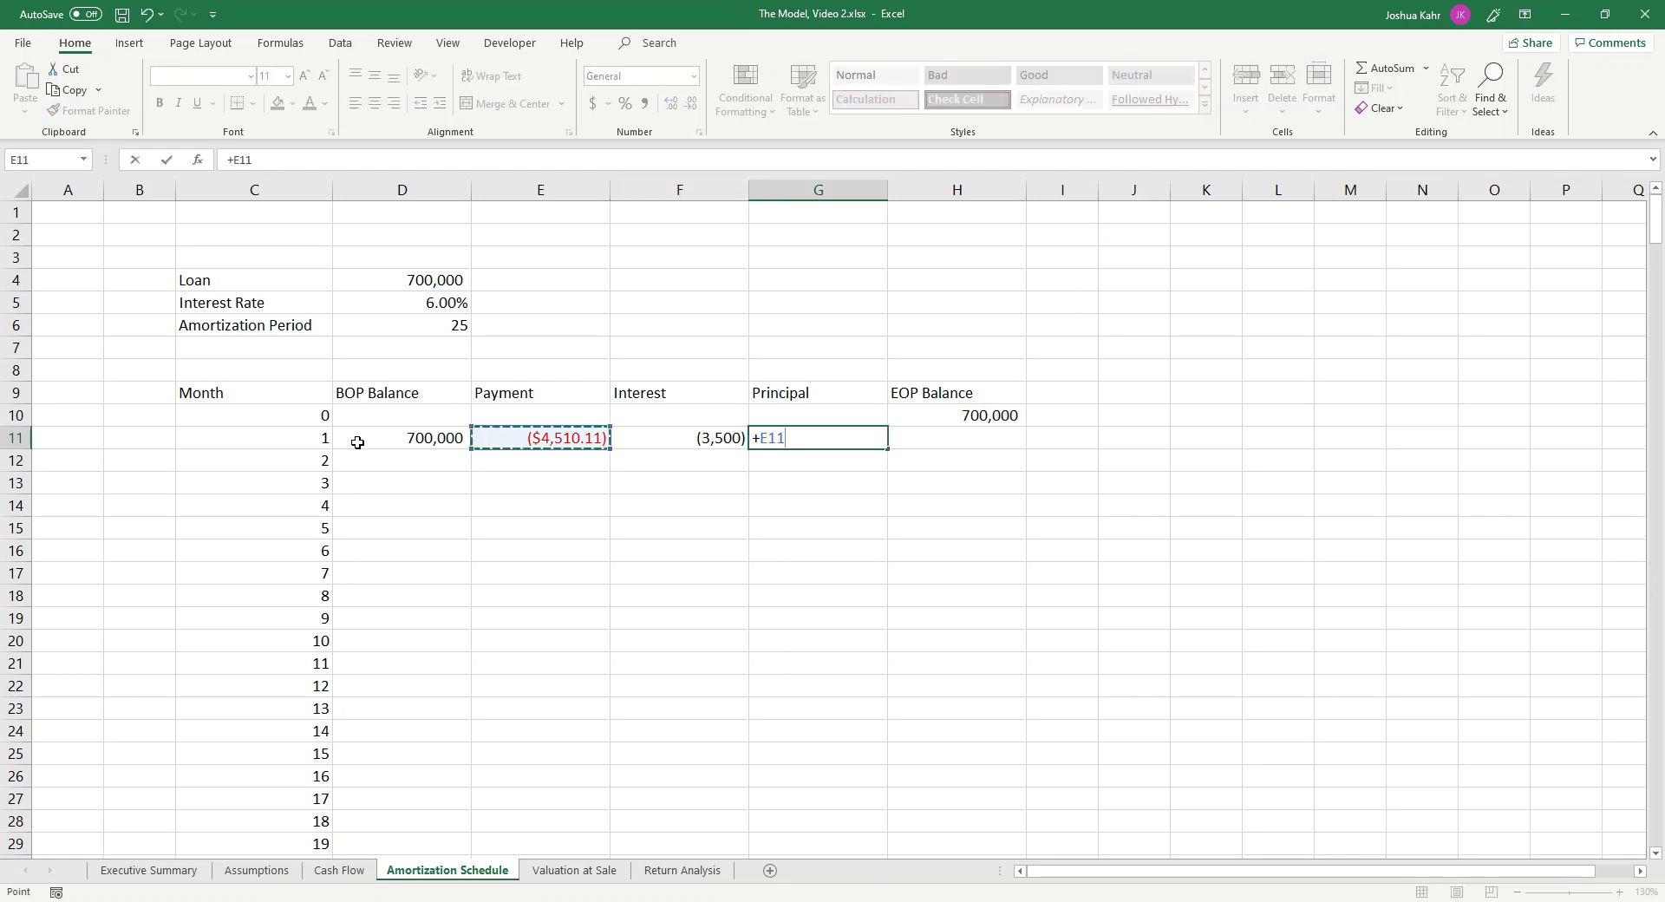
type("-")
key("Left")
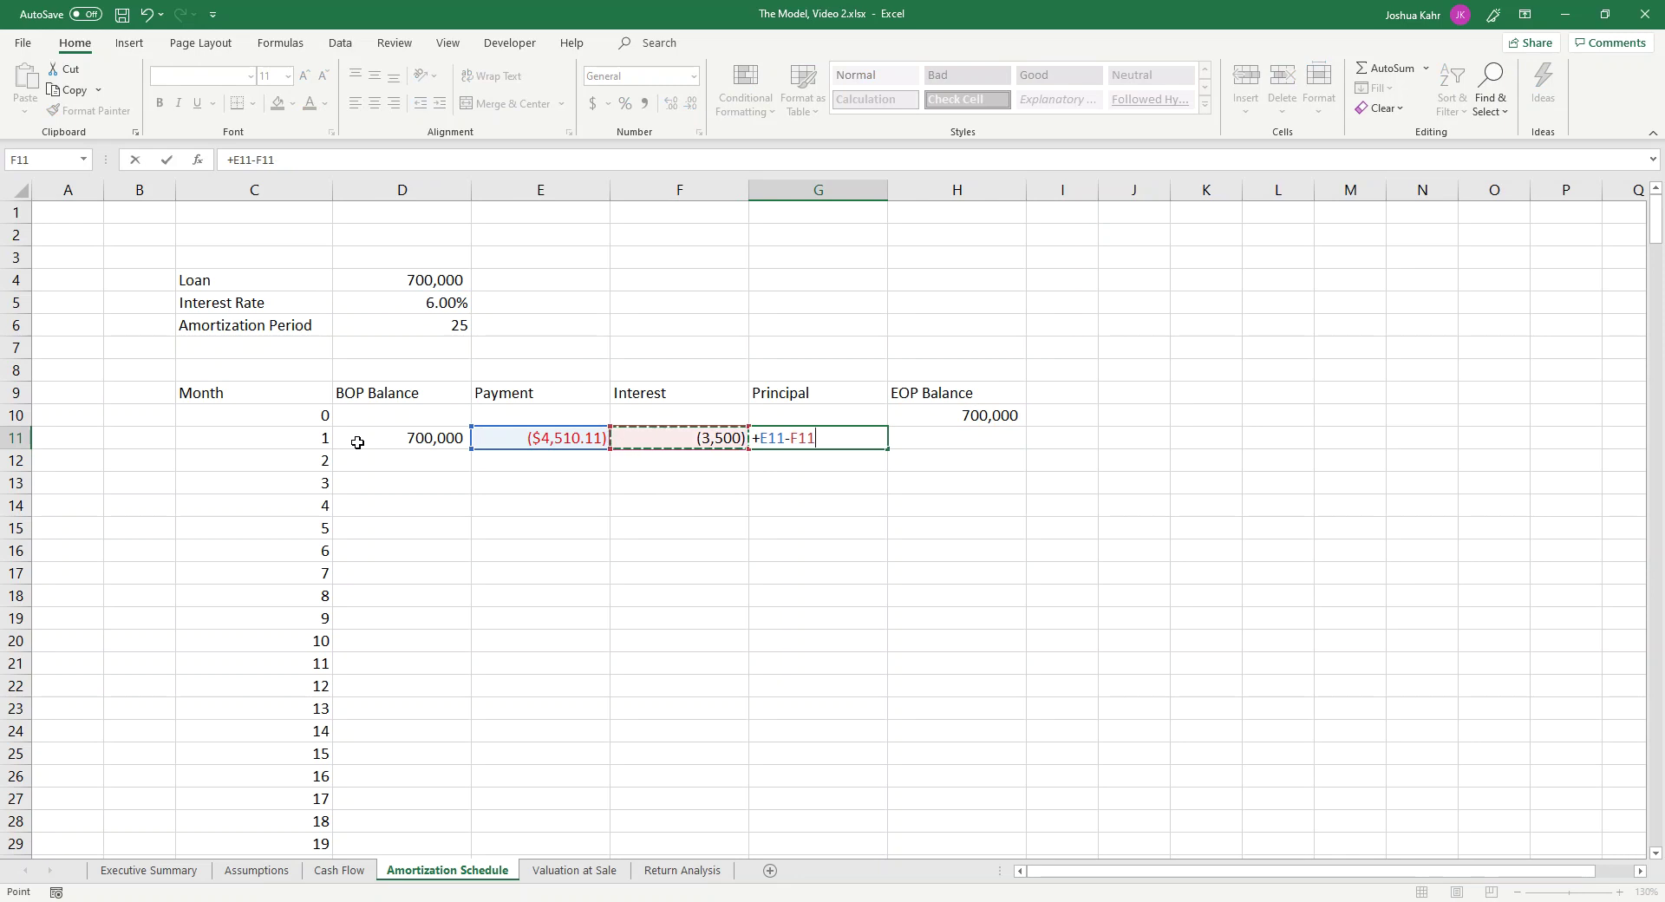
key("Return")
Step: Apply the comma number format to the month 1 Payment, Interest and Principal cells E11:G11
key("Up")
key("Left")
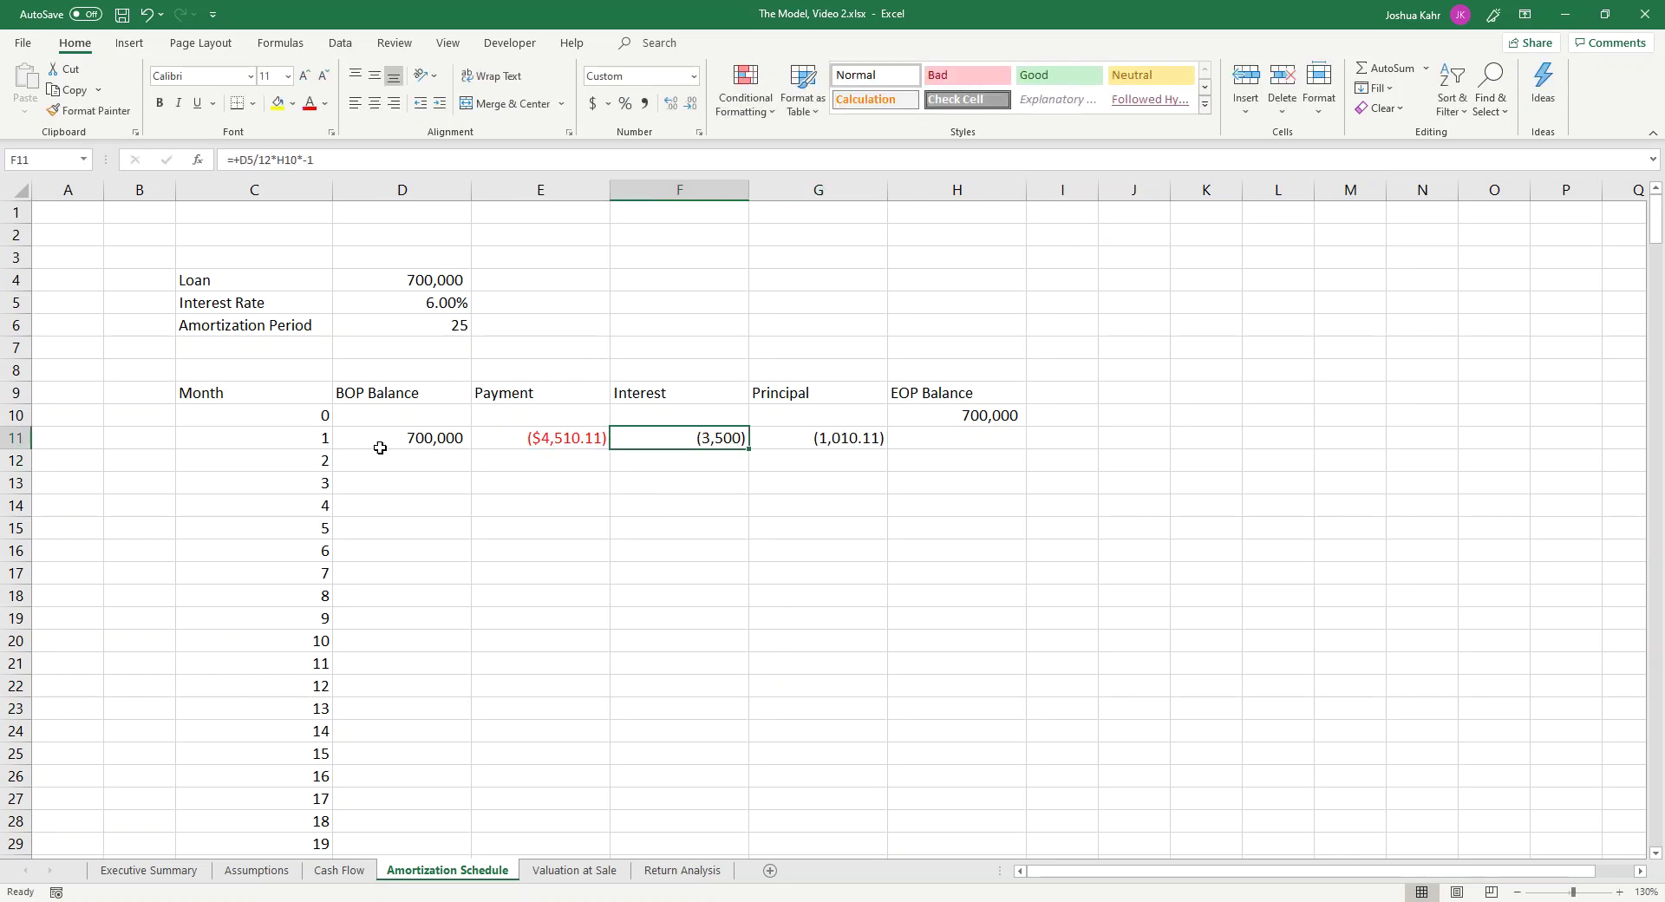
left_click_drag(512, 435, 788, 442)
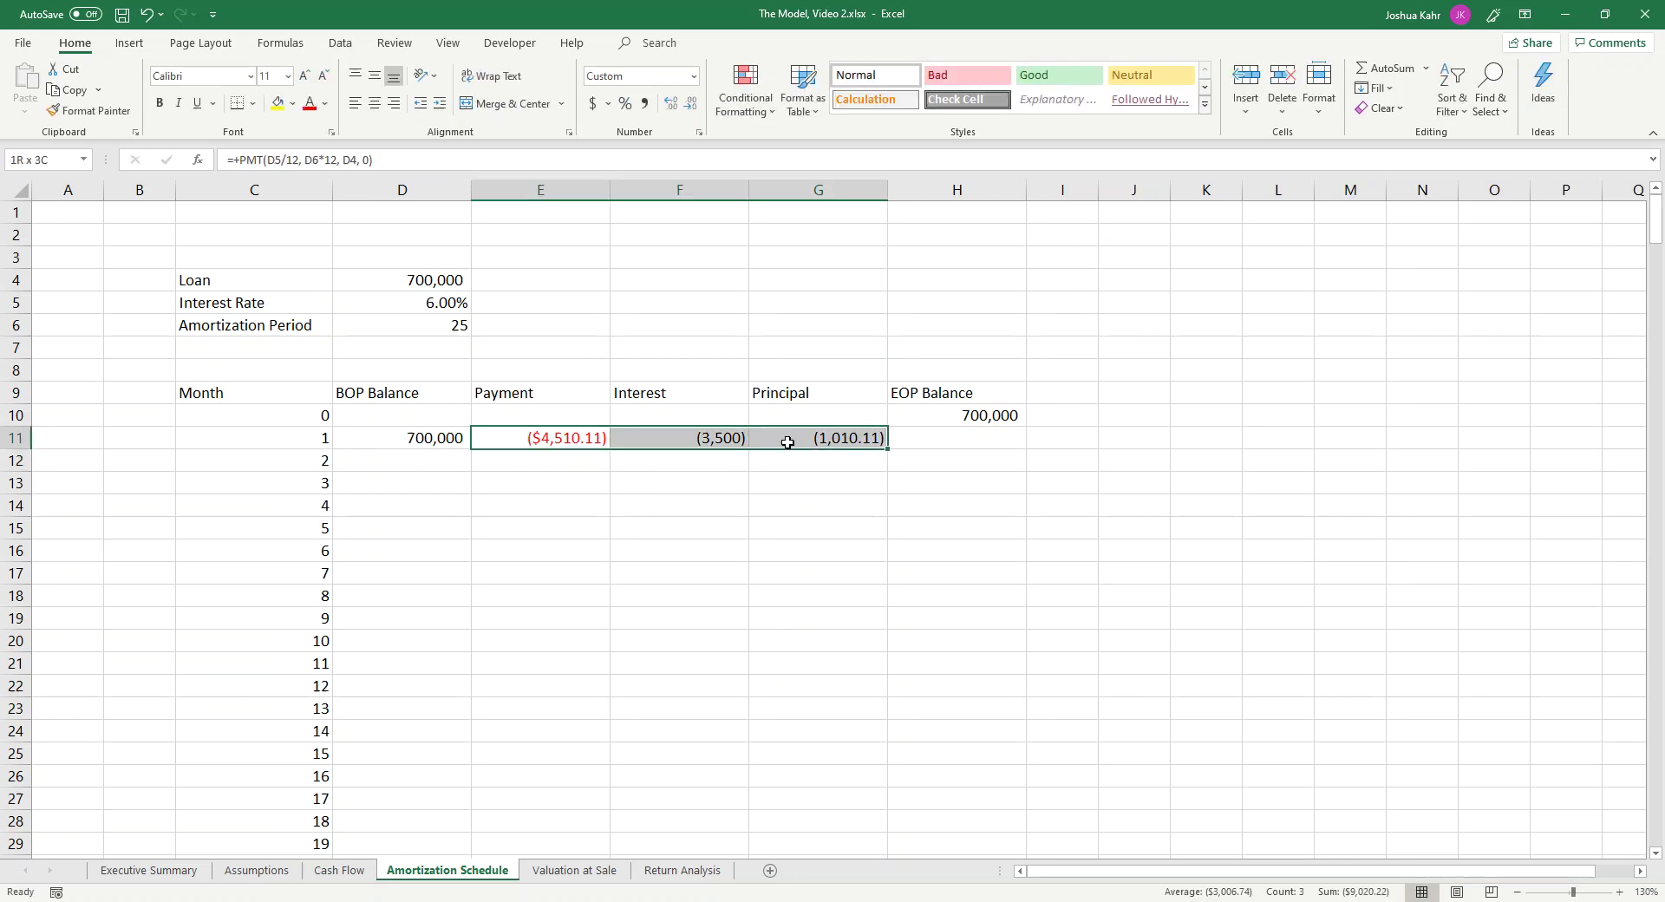
left_click(645, 103)
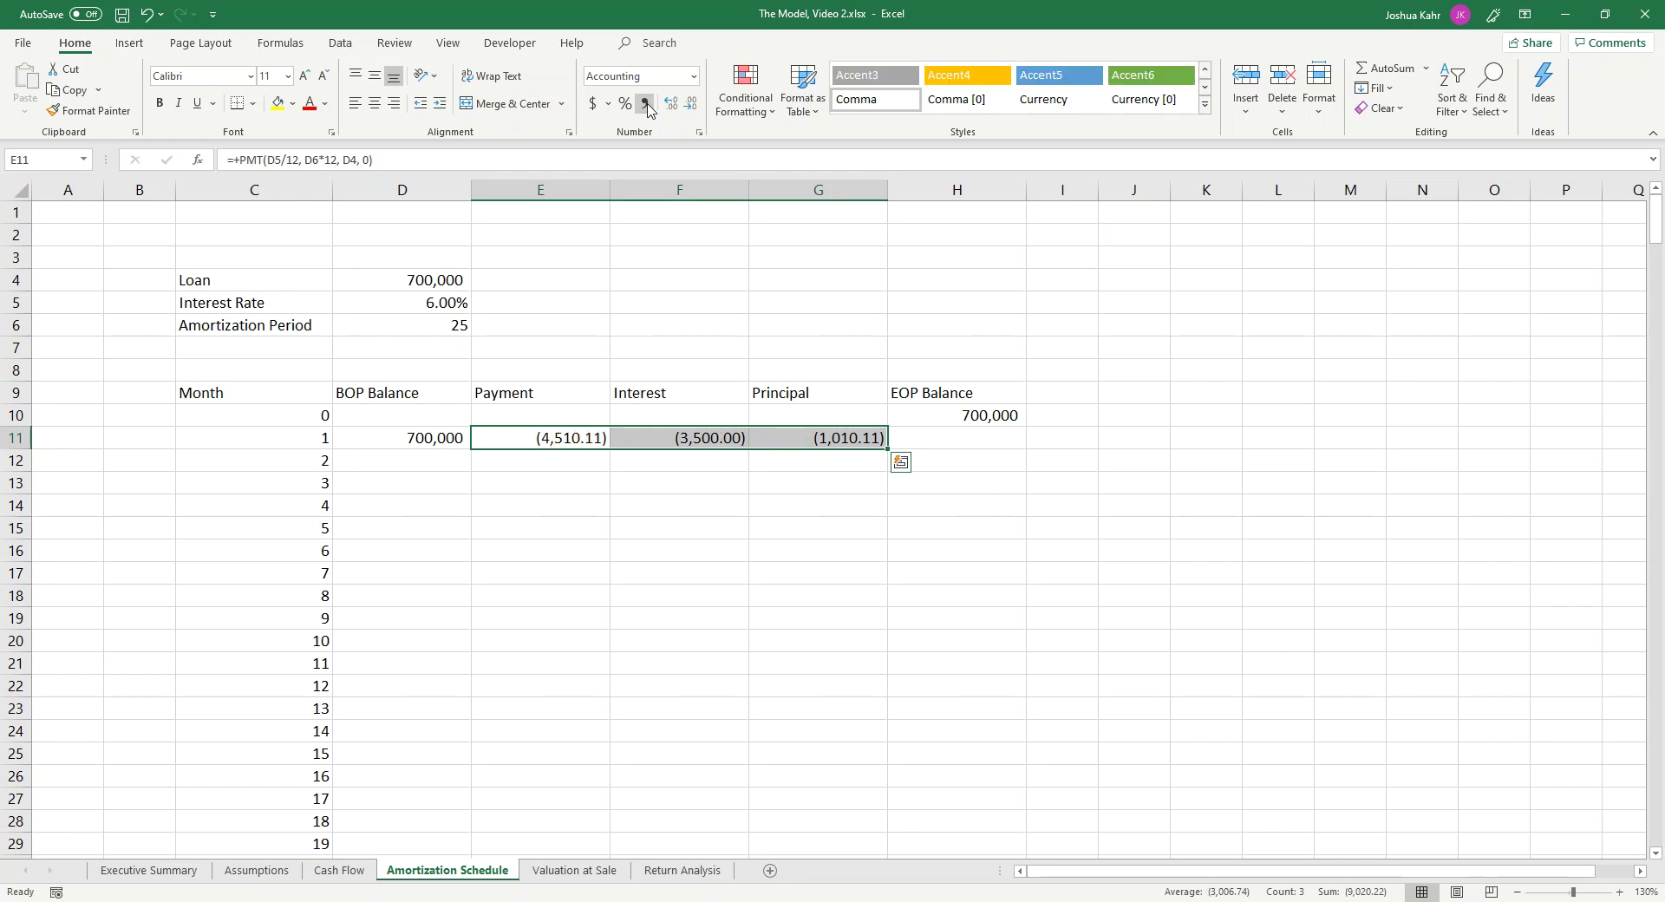
Step: Calculate the month 1 EOP Balance in H11 as BOP Balance D11 plus Principal G11
left_click(710, 444)
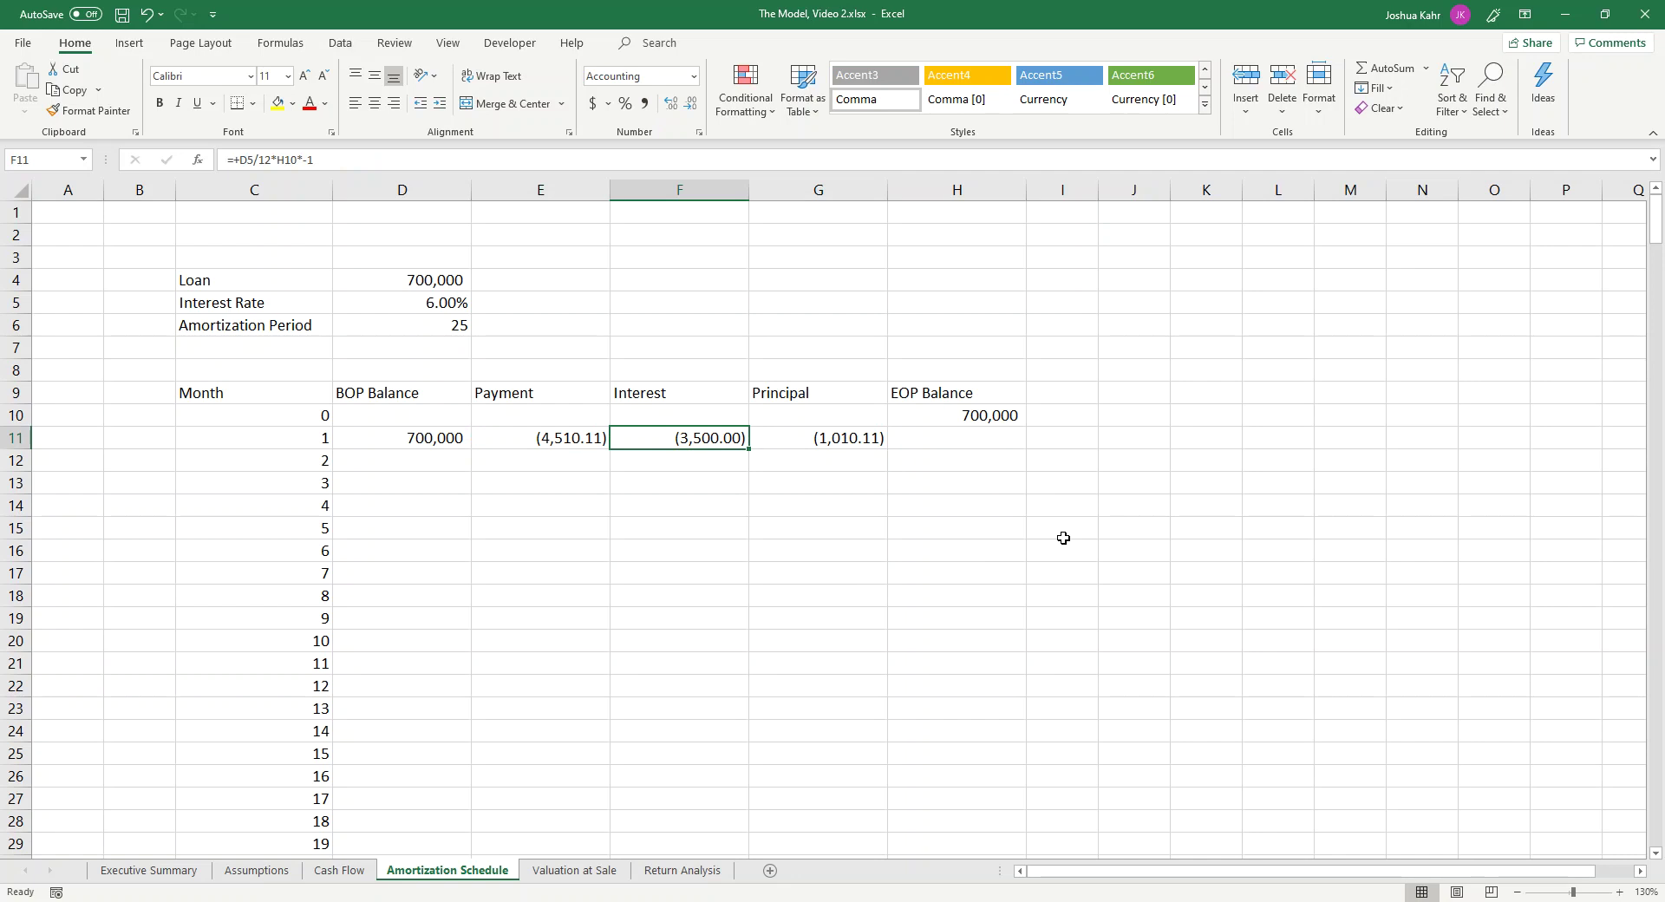
key("Right")
key("Right")
type("+")
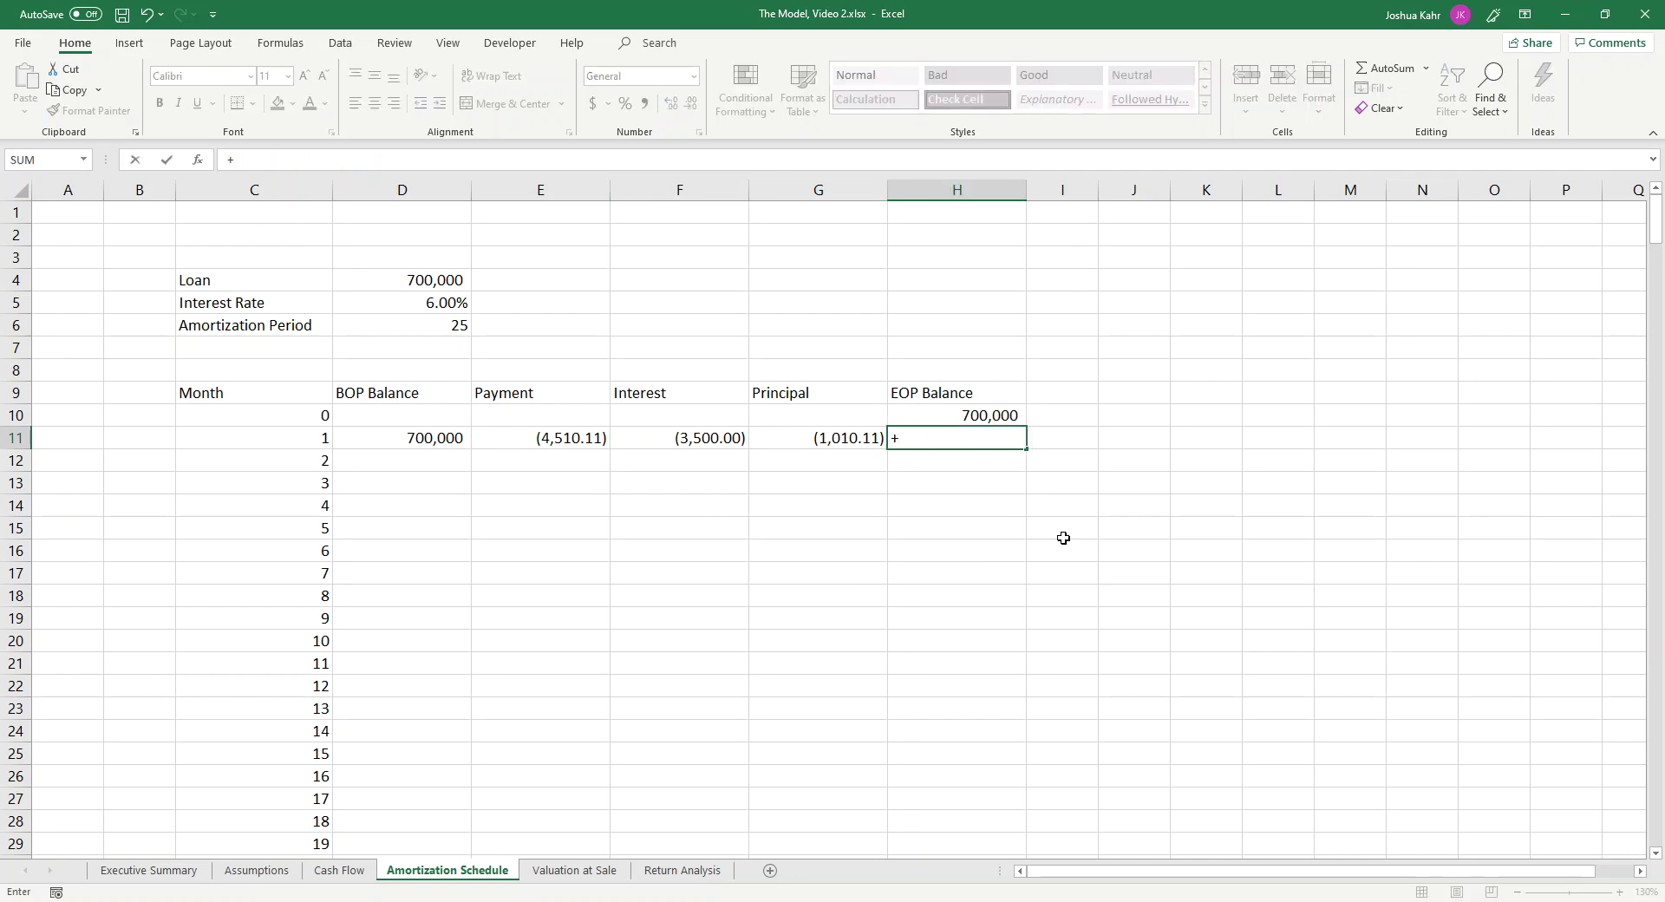
key("Left")
key("Left")
key("Left")
key("Left")
type("+")
key("Left")
key("Return")
Step: Link the month 2 BOP Balance in D12 to the month 1 EOP Balance in H11
key("Up")
key("Left")
key("Left")
key("Left")
key("Left")
key("Down")
type("+")
key("Right")
key("Right")
key("Right")
key("Right")
key("Up")
key("Tab")
Step: Link the month 2 Payment in E12 to the month 1 Payment in E11
type("+")
key("Up")
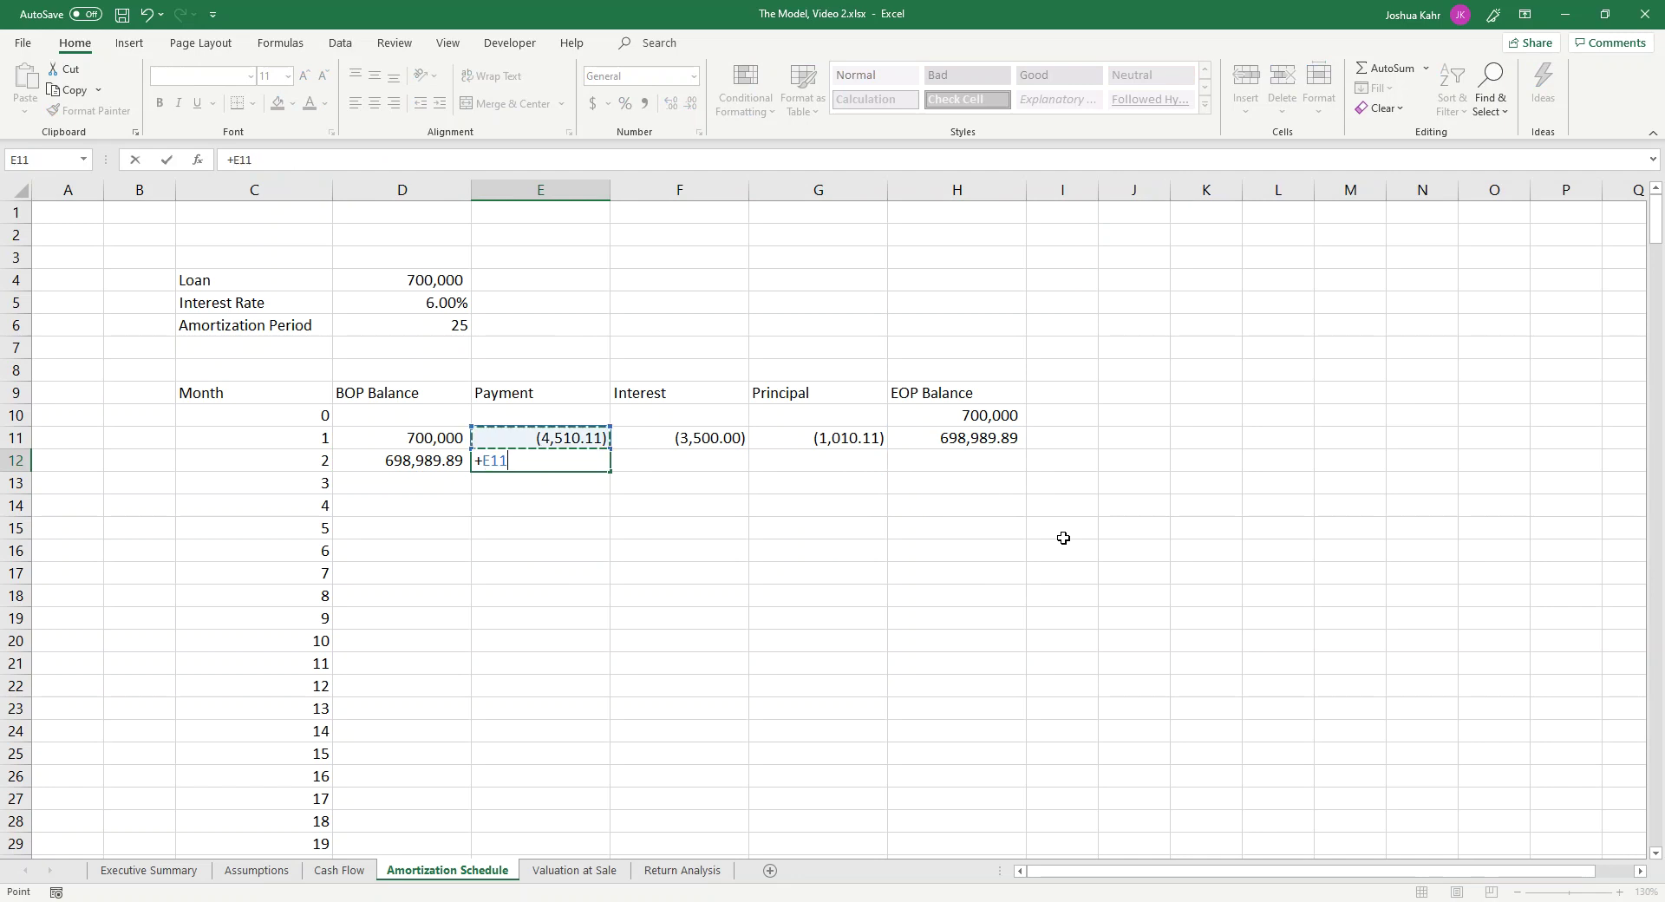
key("Return")
Step: Make the interest rate reference in the F11 Interest formula absolute as $D$5
key("Right")
key("Up")
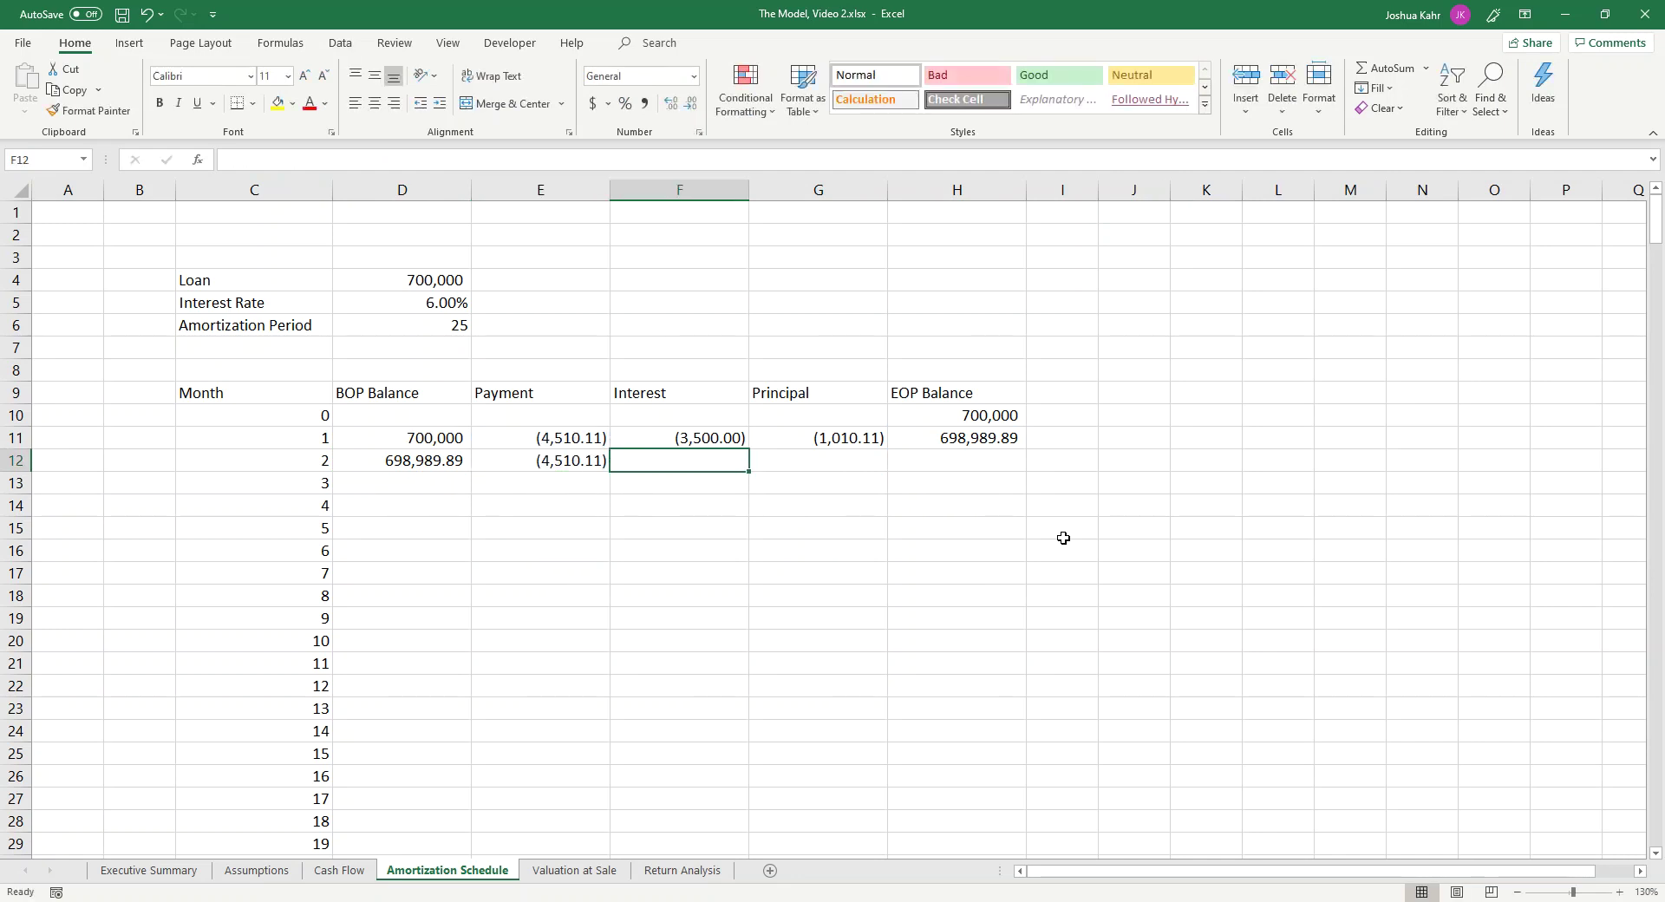
type("+")
key("Escape")
key("Up")
key("F2")
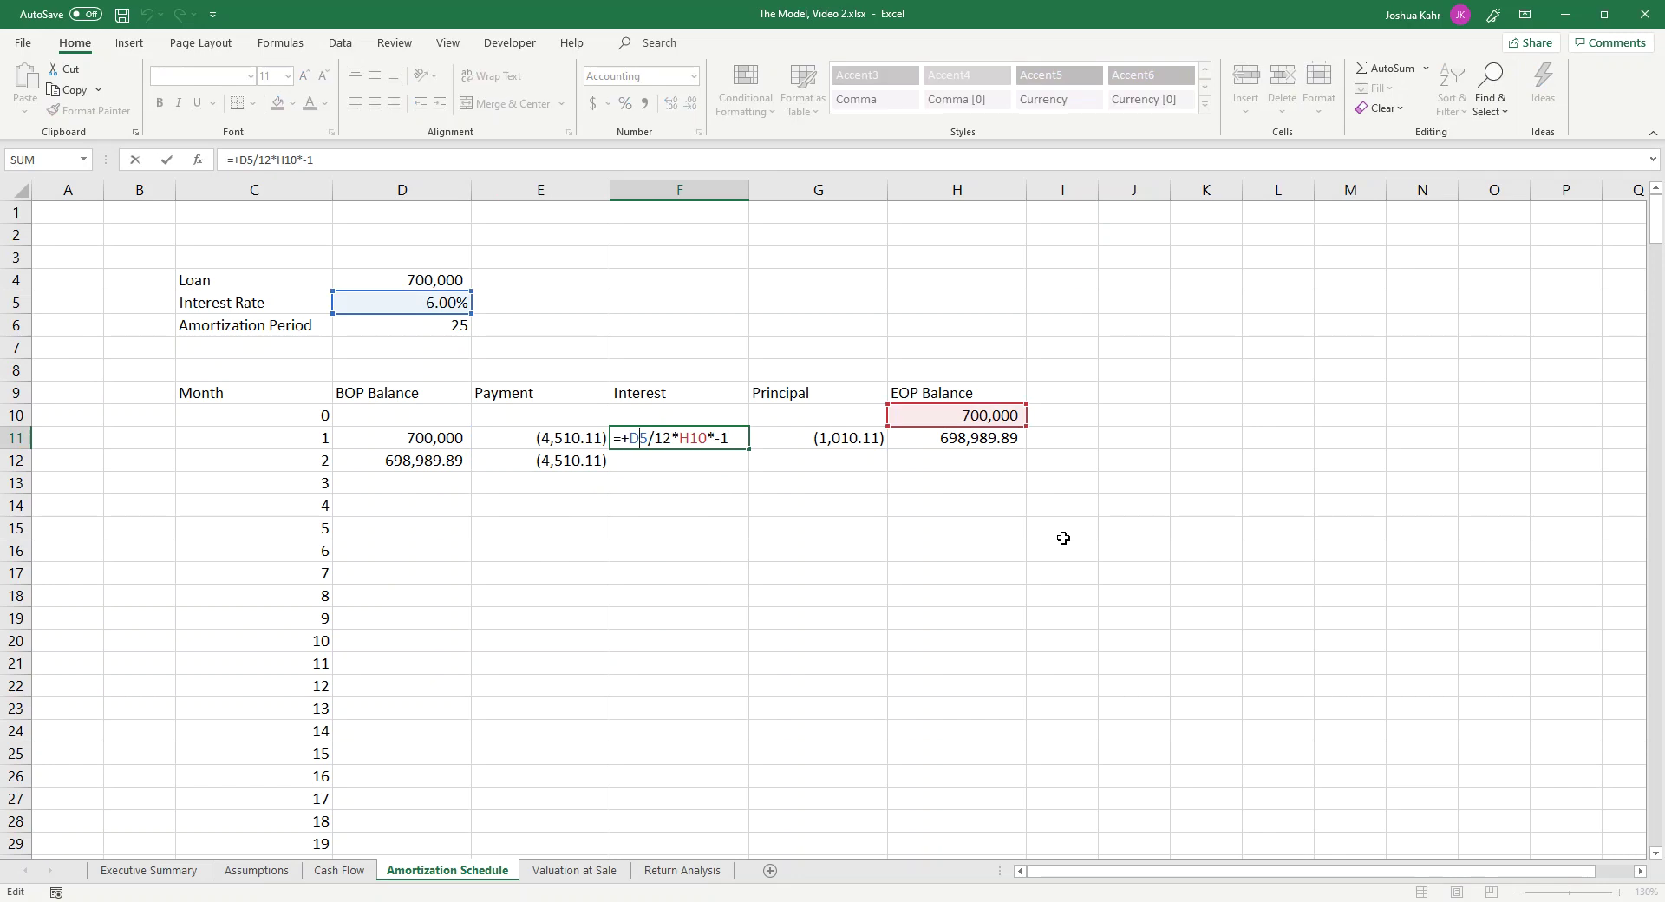
key("F4")
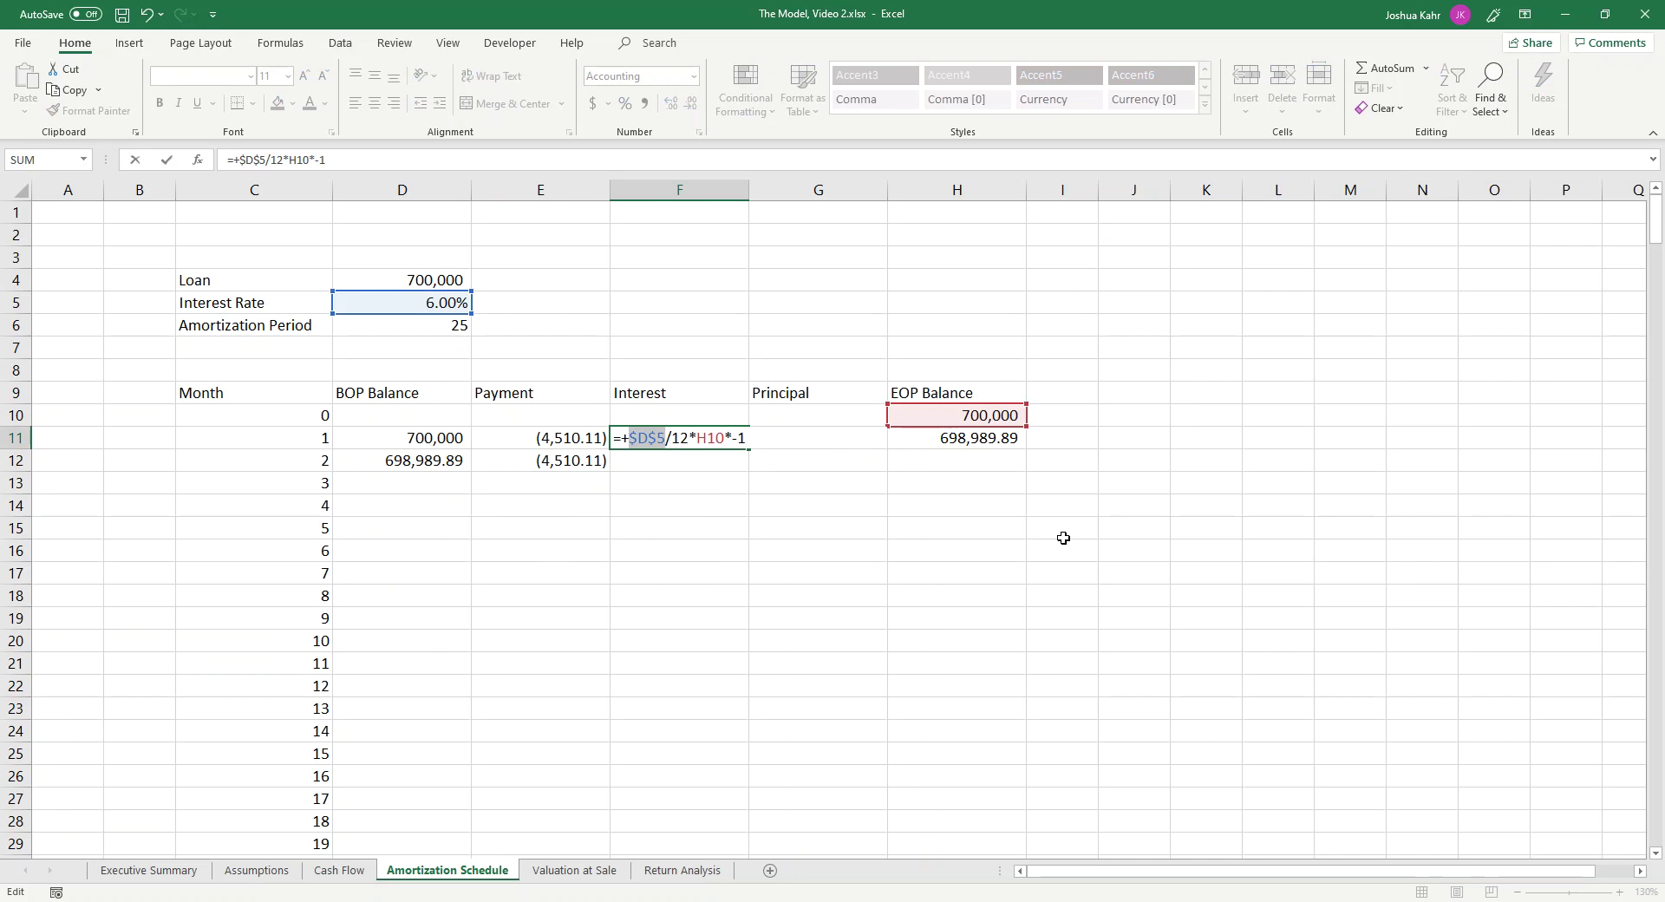
key("Return")
Step: Copy the month 1 Interest formula from F11 to month 2 in F12
key("Up")
key("ctrl+c")
key("Down")
key("ctrl+v")
Step: Copy the month 1 Principal formula from G11 to month 2 in G12
key("Right")
key("Up")
key("Down")
key("Up")
key("ctrl+c")
key("Down")
key("ctrl+v")
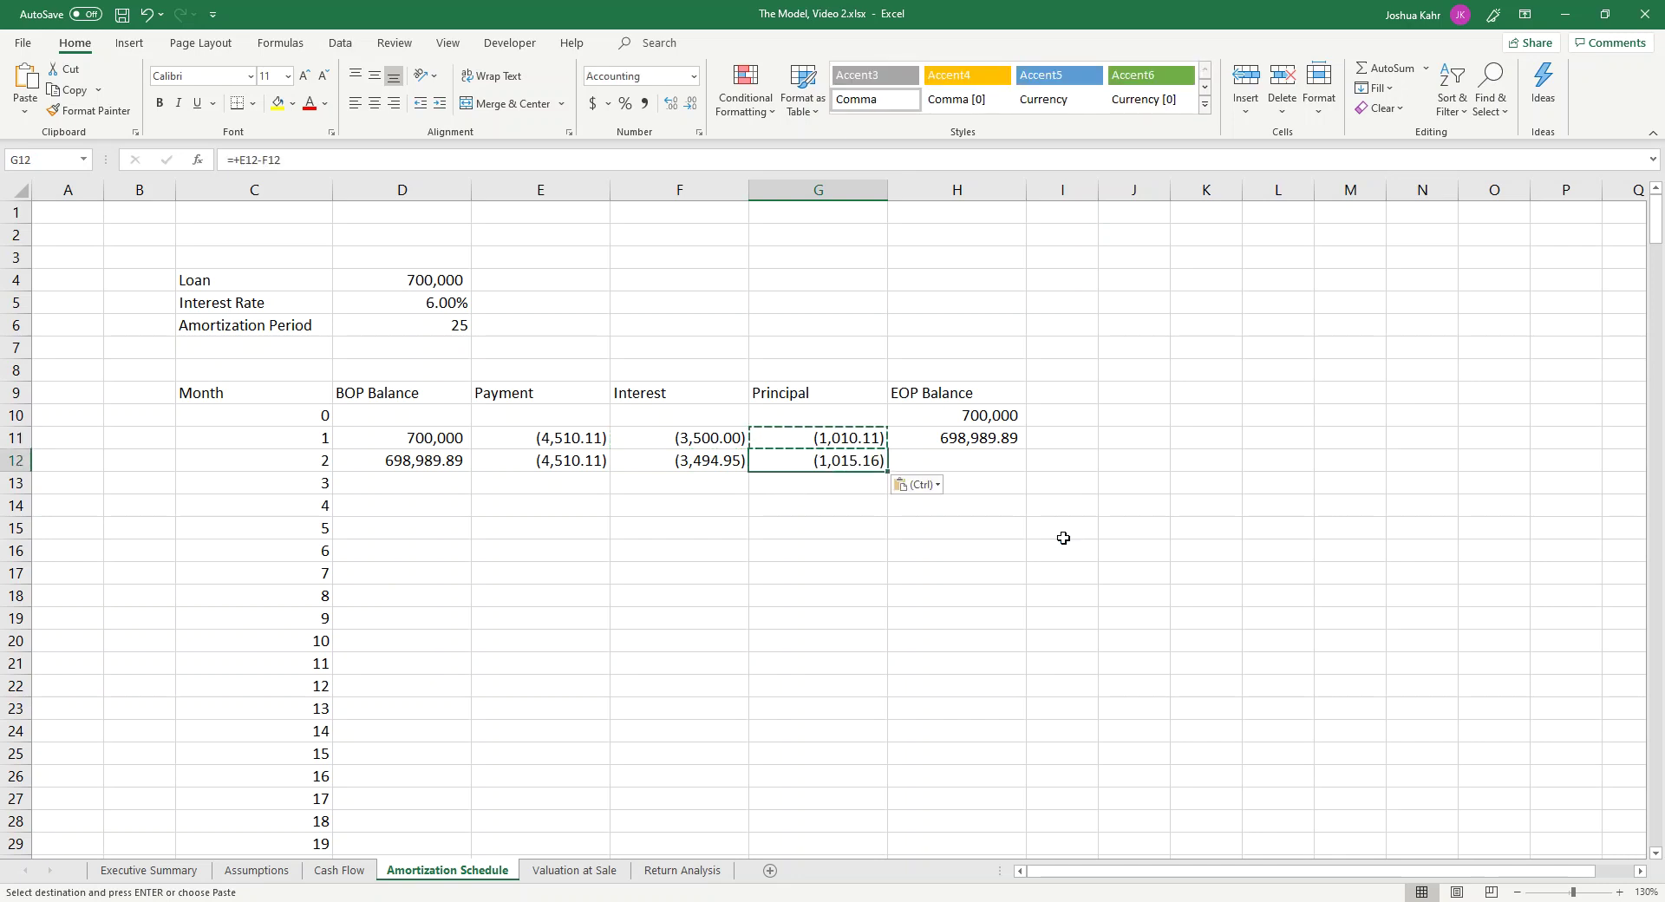
Step: Copy the month 1 EOP Balance formula from H11 to month 2 in H12
key("Right")
key("Up")
key("ctrl+c")
key("Down")
key("ctrl+v")
Step: Fill the month 2 formulas in D12:H12 down the schedule to month 360 in row 370
left_click_drag(384, 461, 998, 834)
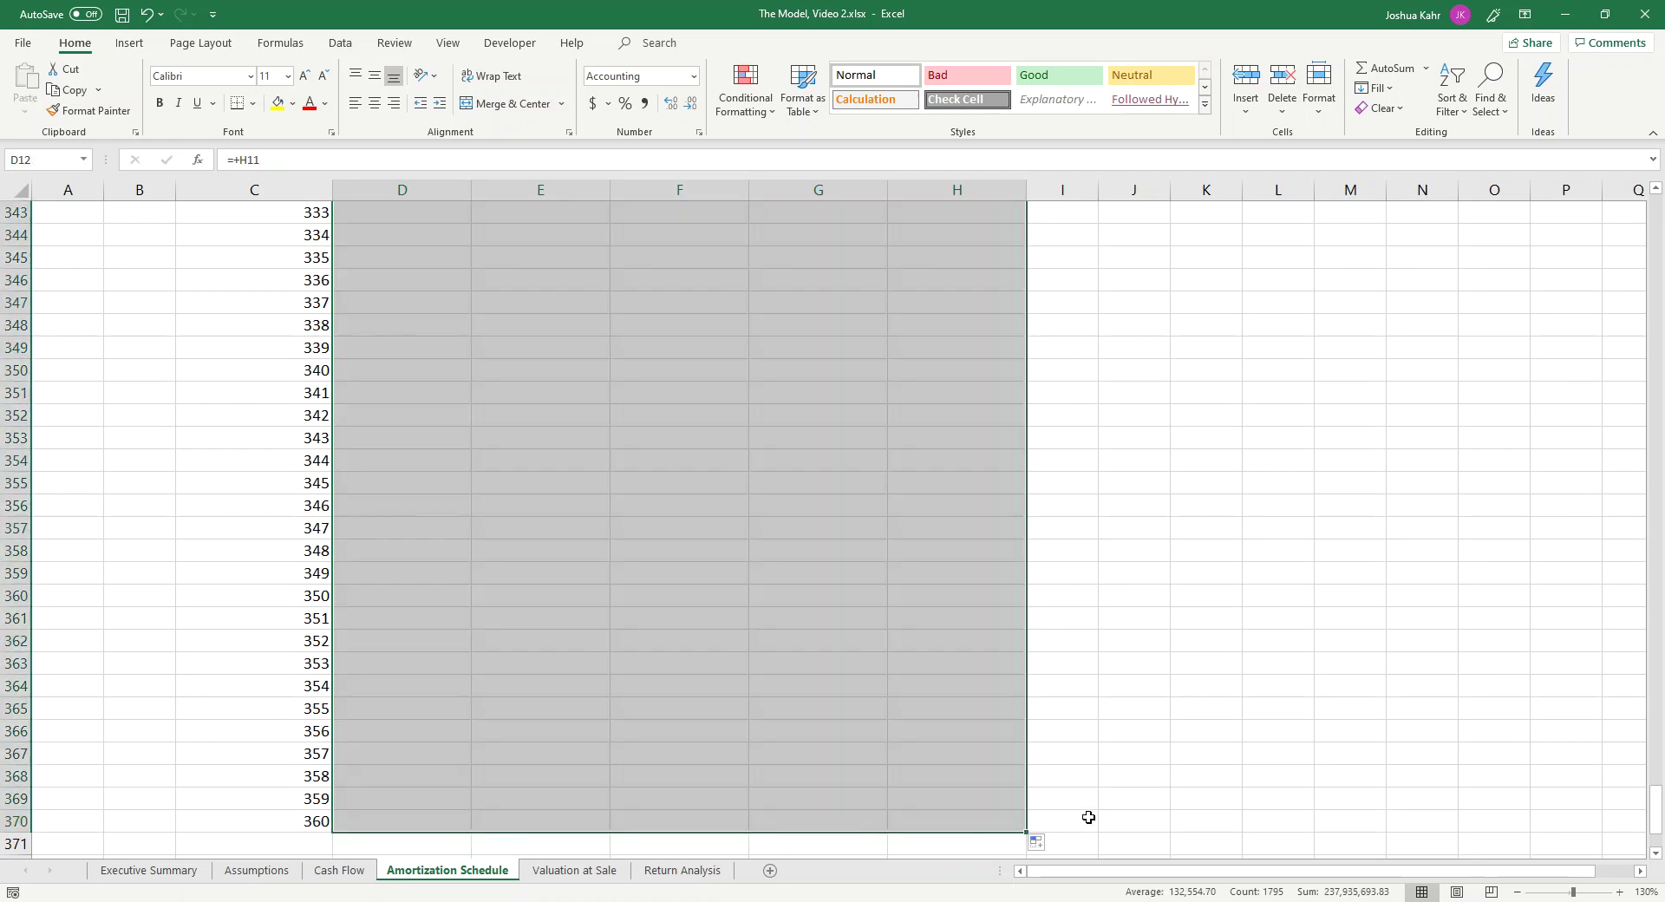
left_click(960, 728)
Step: Clear the columns D to H of the schedule from month 301 in row 311 downward, keeping the month numbers
scroll(963, 727, "up", 20)
scroll(963, 727, "down", 7)
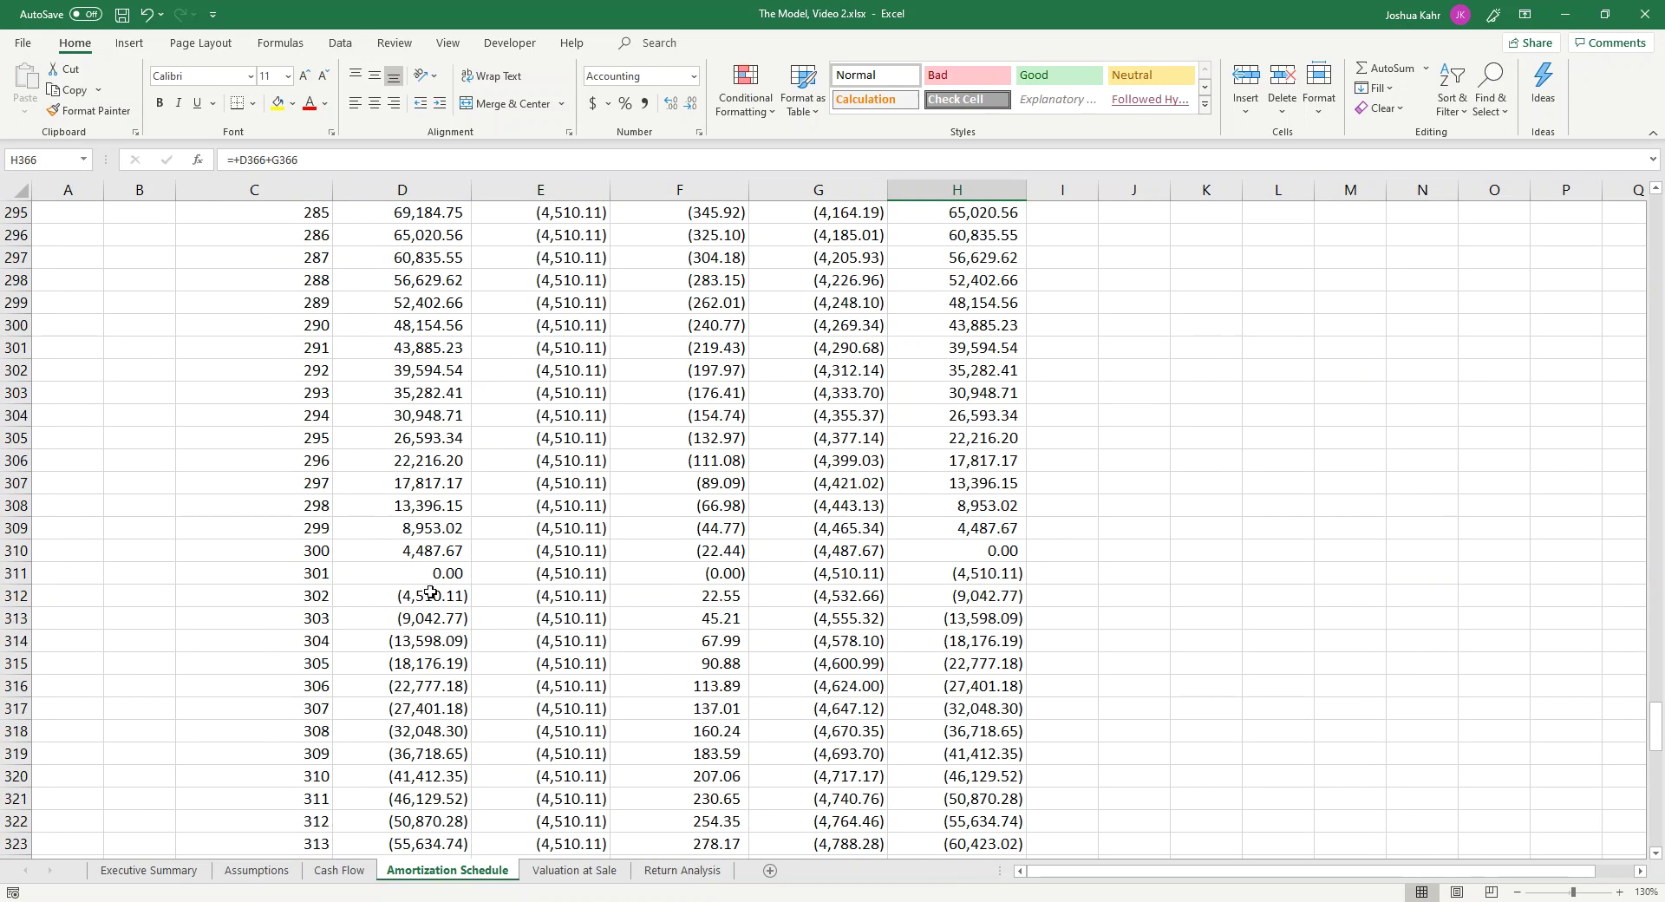
left_click(442, 597)
left_click(1009, 550)
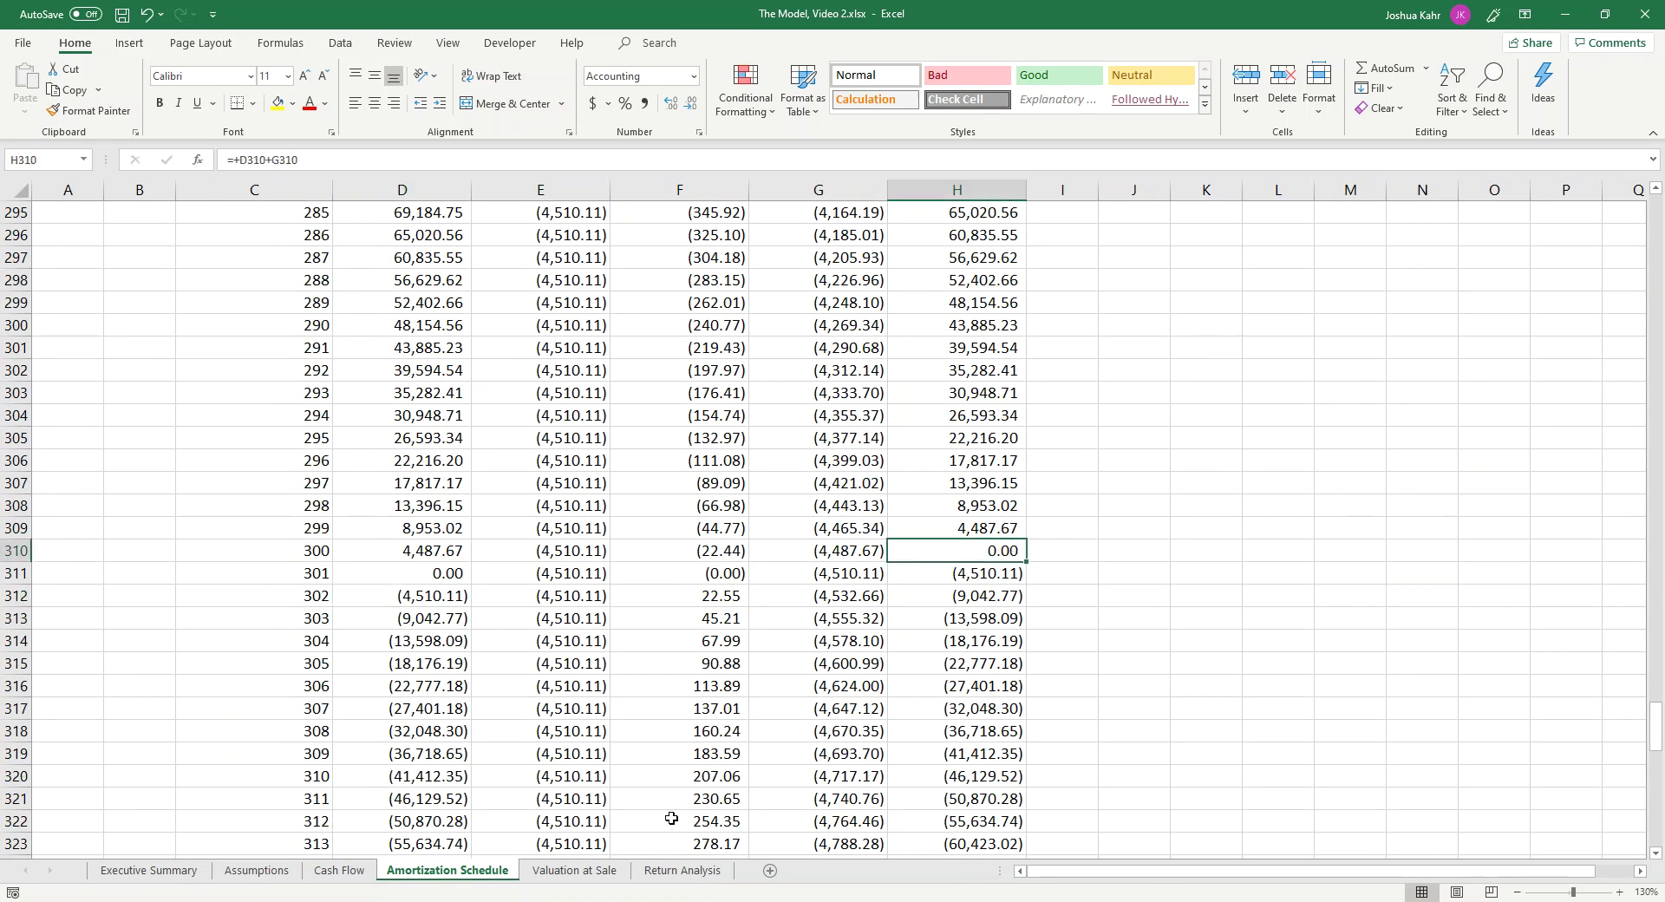
left_click_drag(432, 576, 910, 673)
key("Delete")
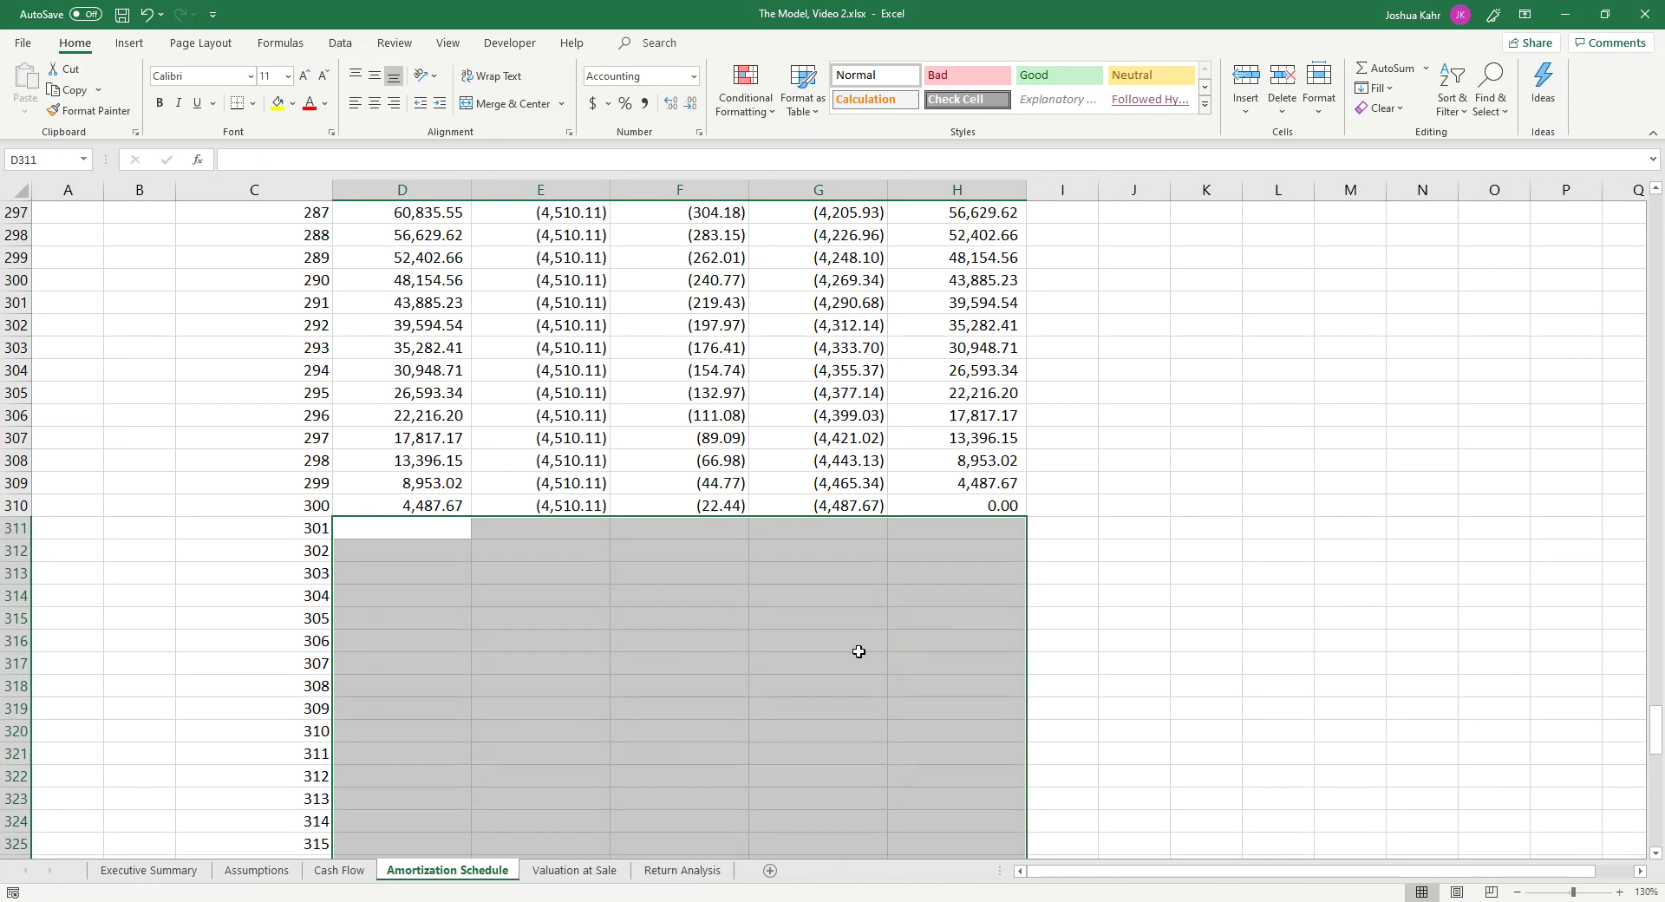
left_click(745, 584)
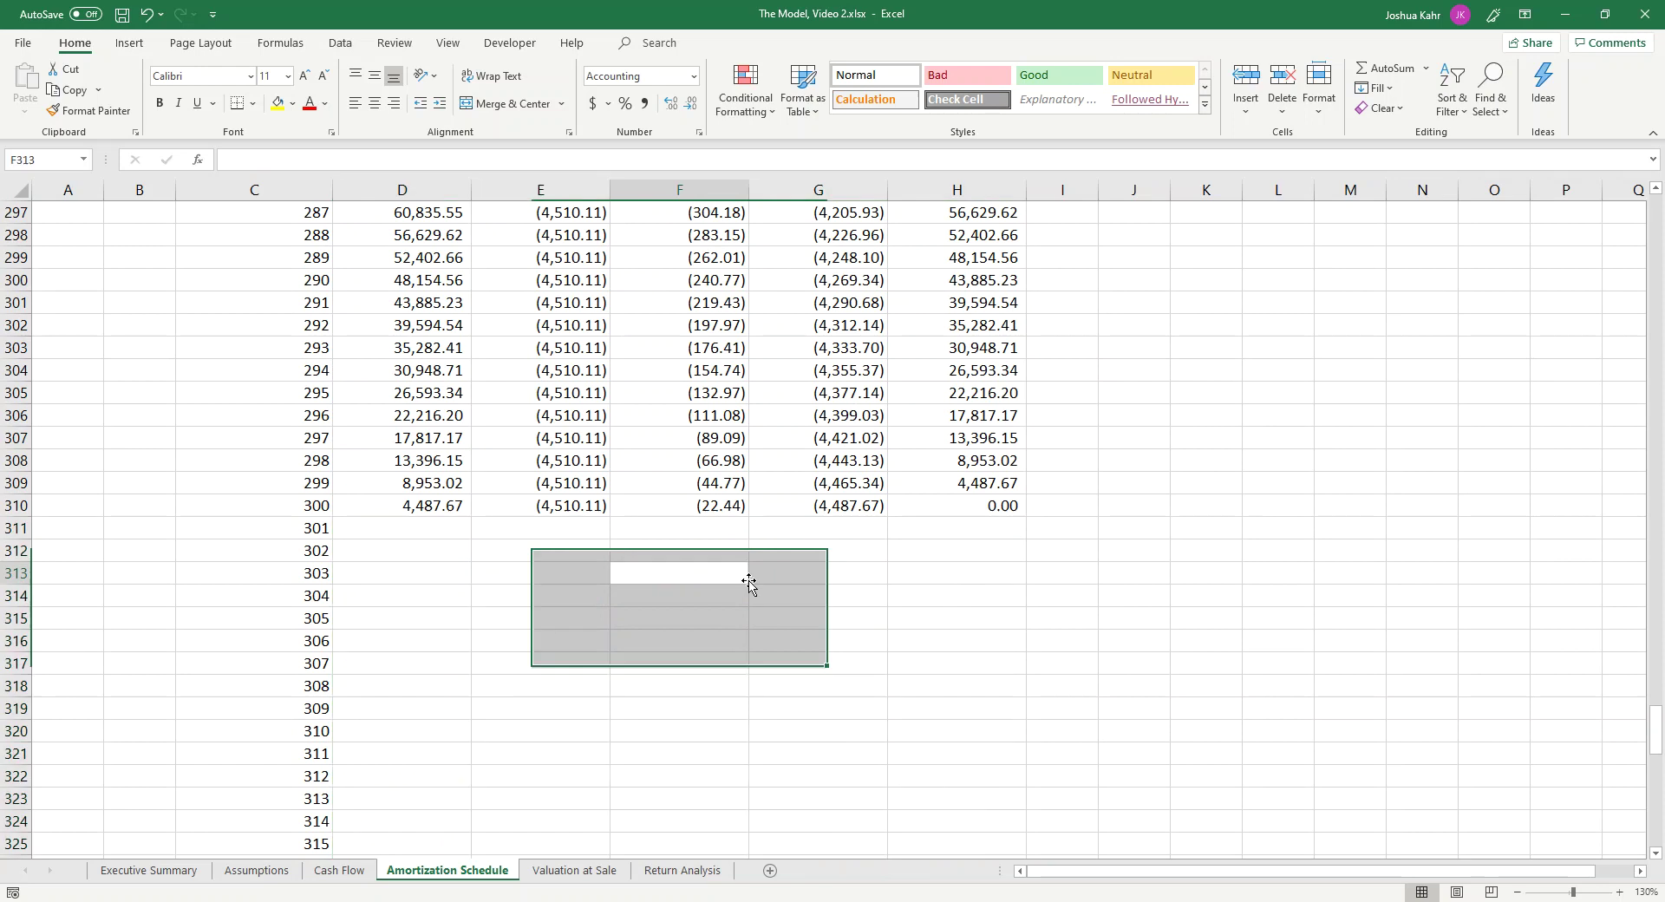
Step: Examine the balances, interest and principal in the final months up to month 300, then review the schedule back to its first months
left_click(447, 510)
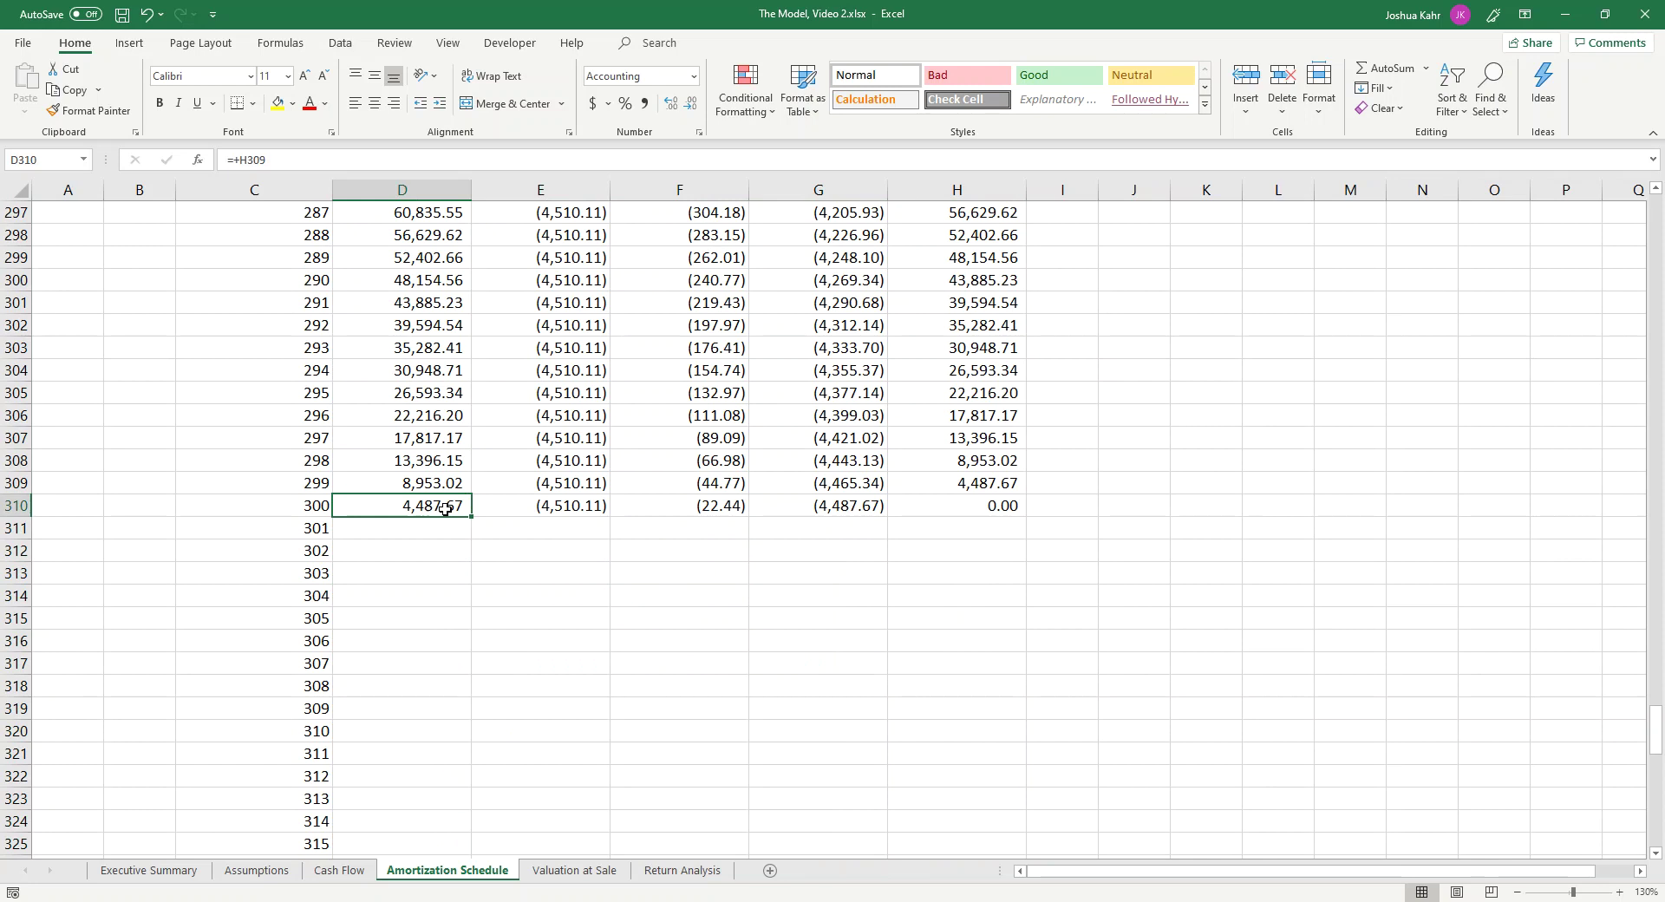
key("Right")
key("Right")
key("Right")
scroll(557, 598, "up", 11)
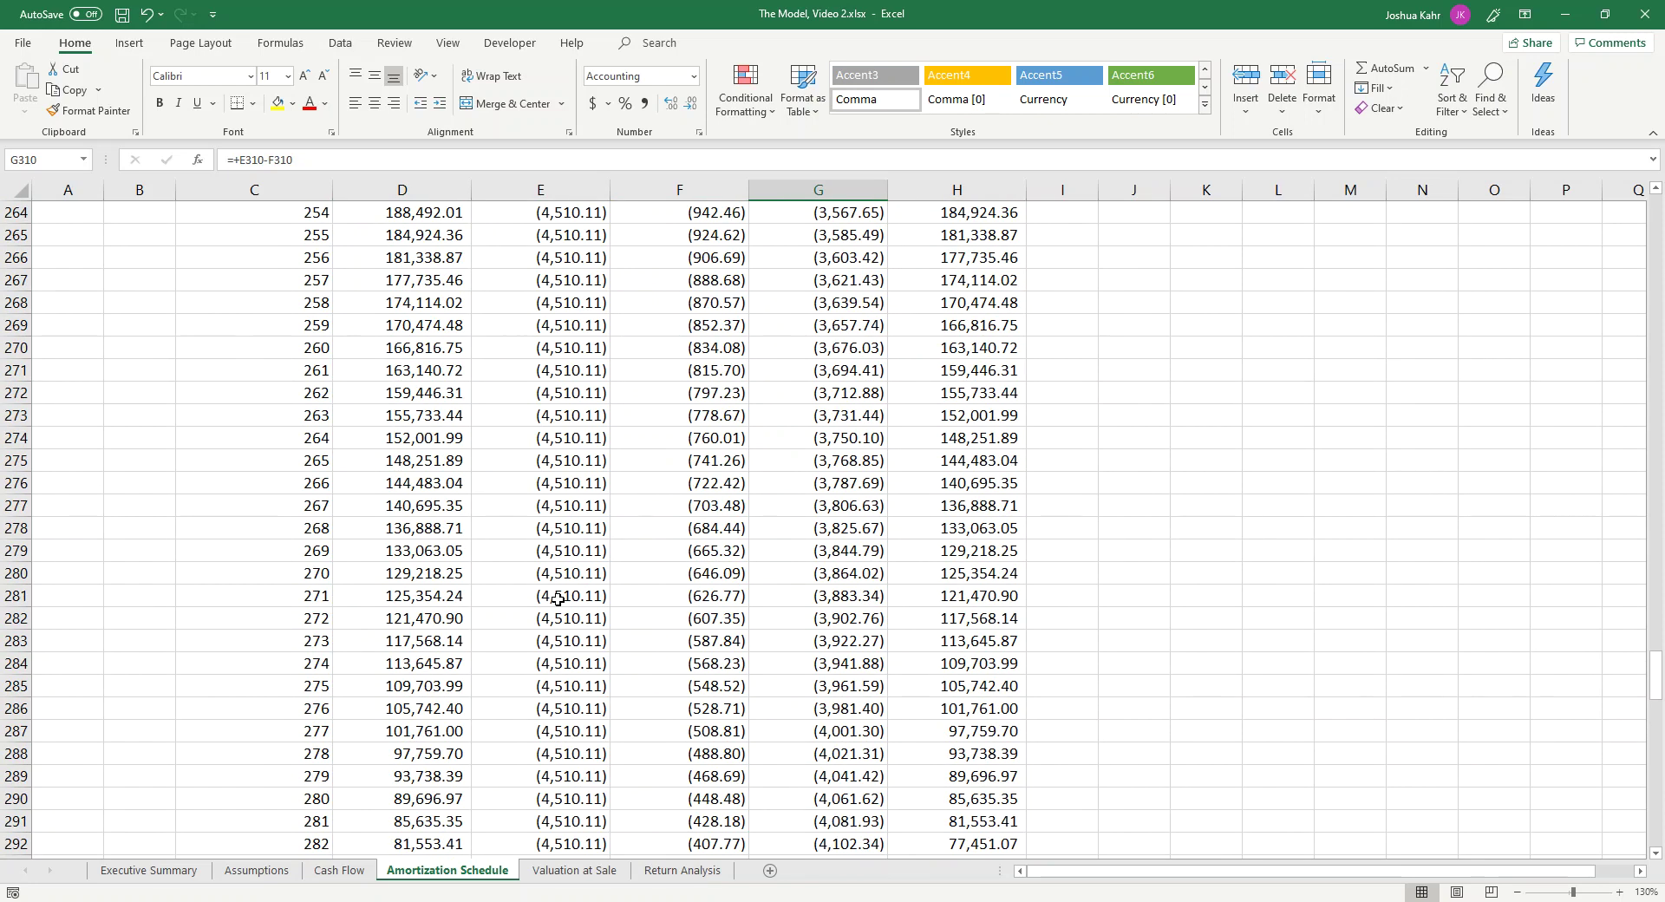
scroll(558, 599, "down", 9)
left_click_drag(1084, 651, 960, 631)
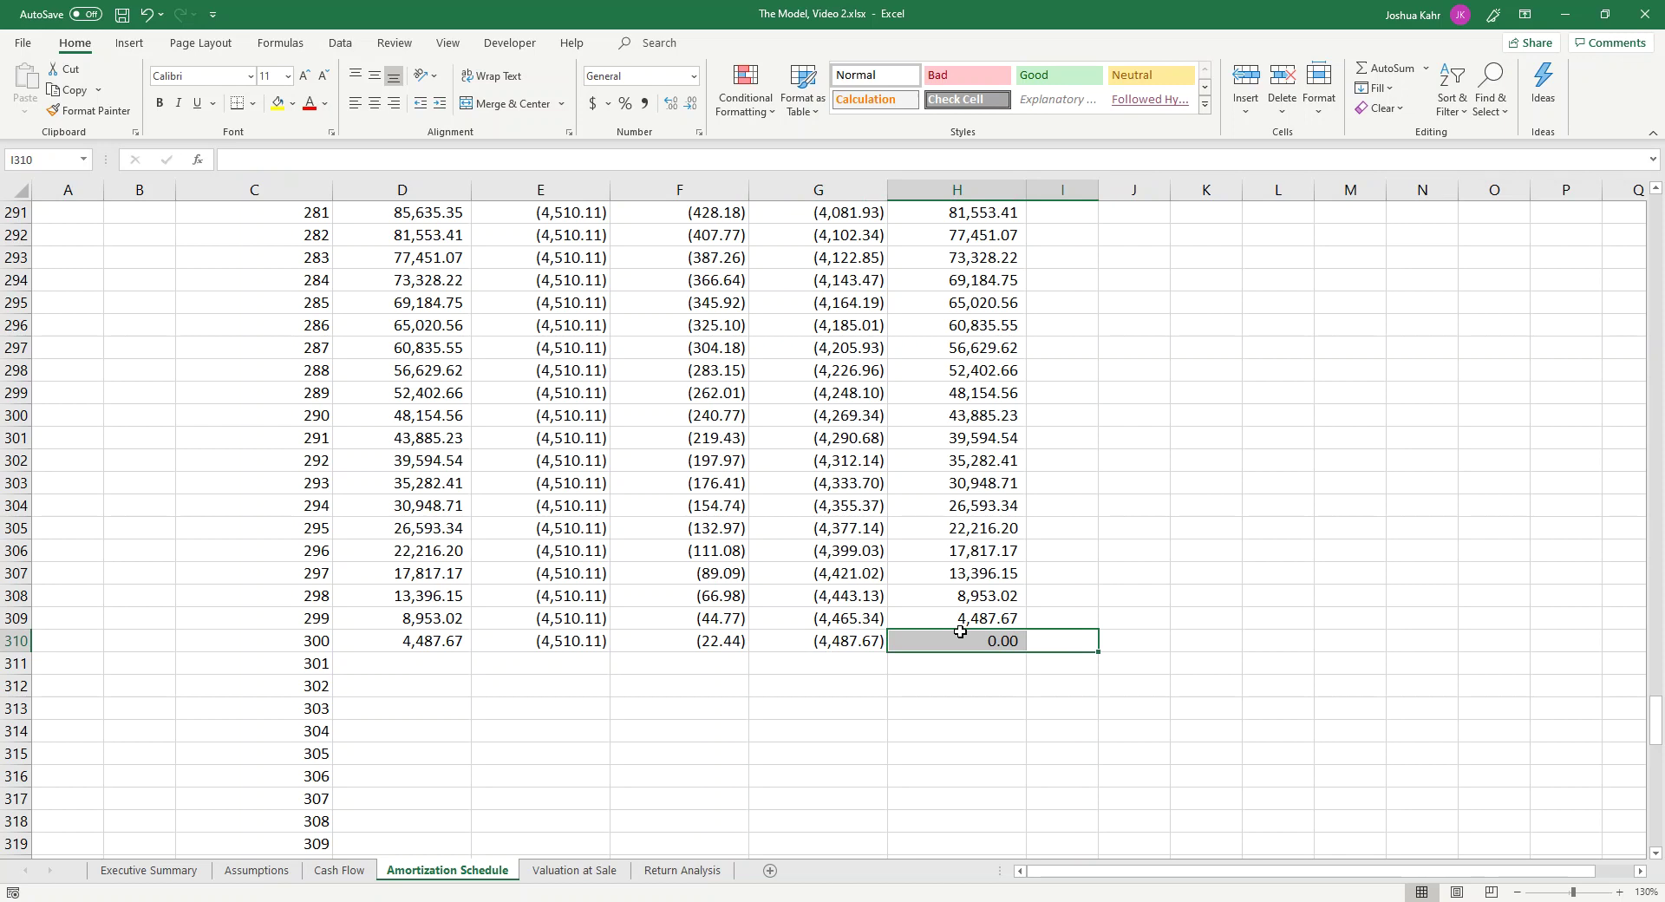
scroll(1153, 630, "up", 20)
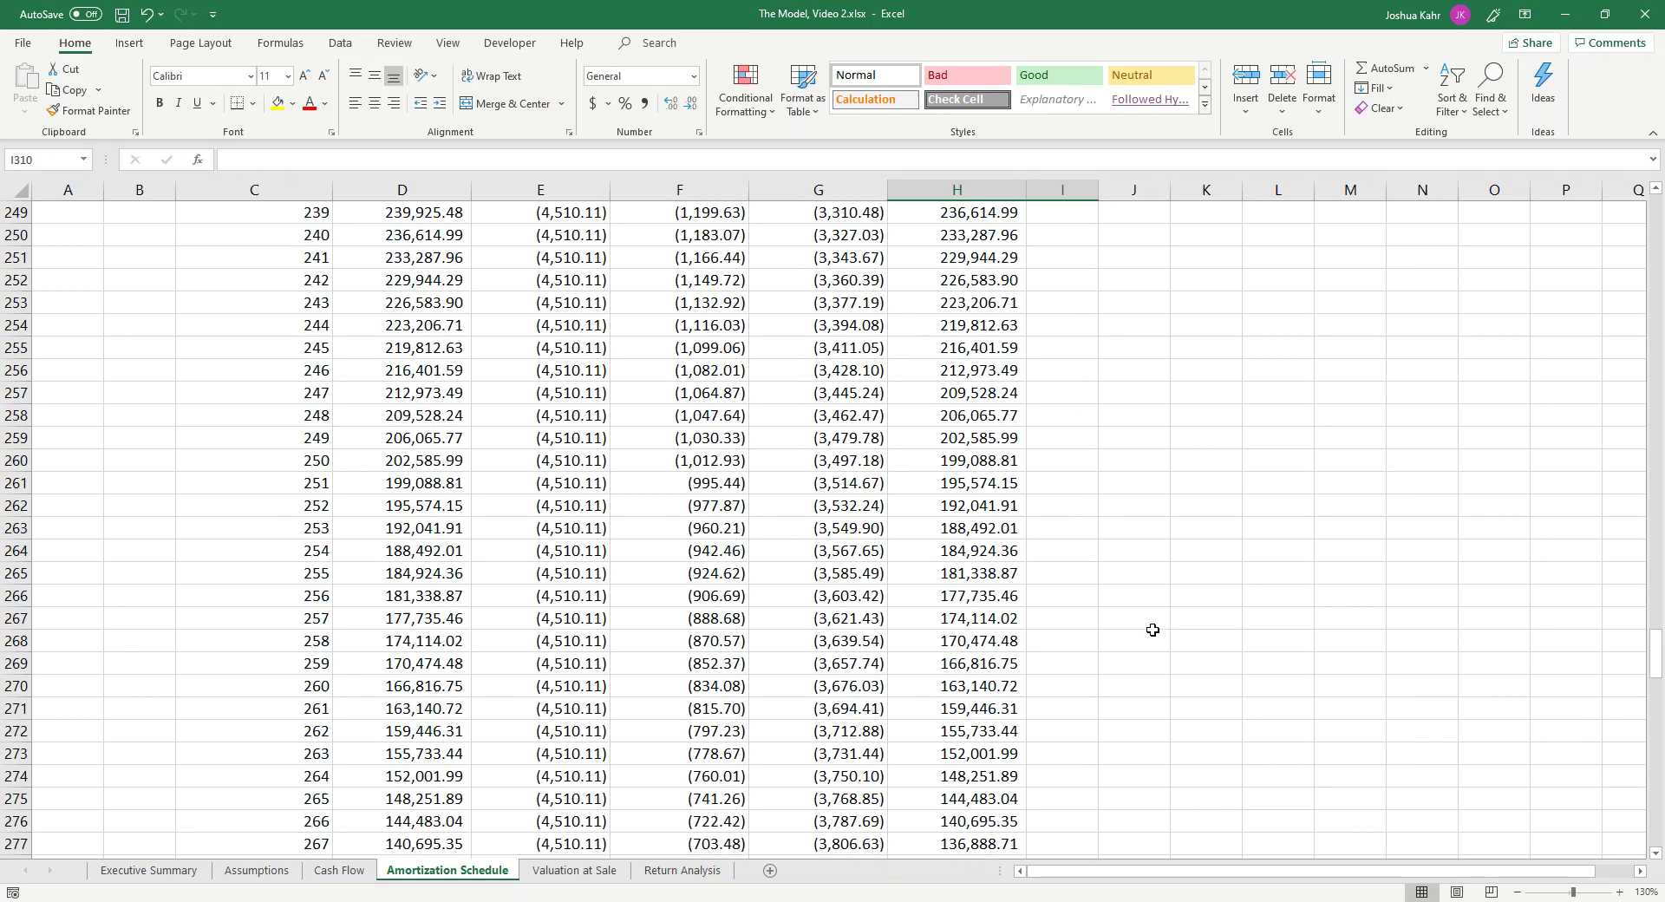
scroll(1153, 629, "up", 20)
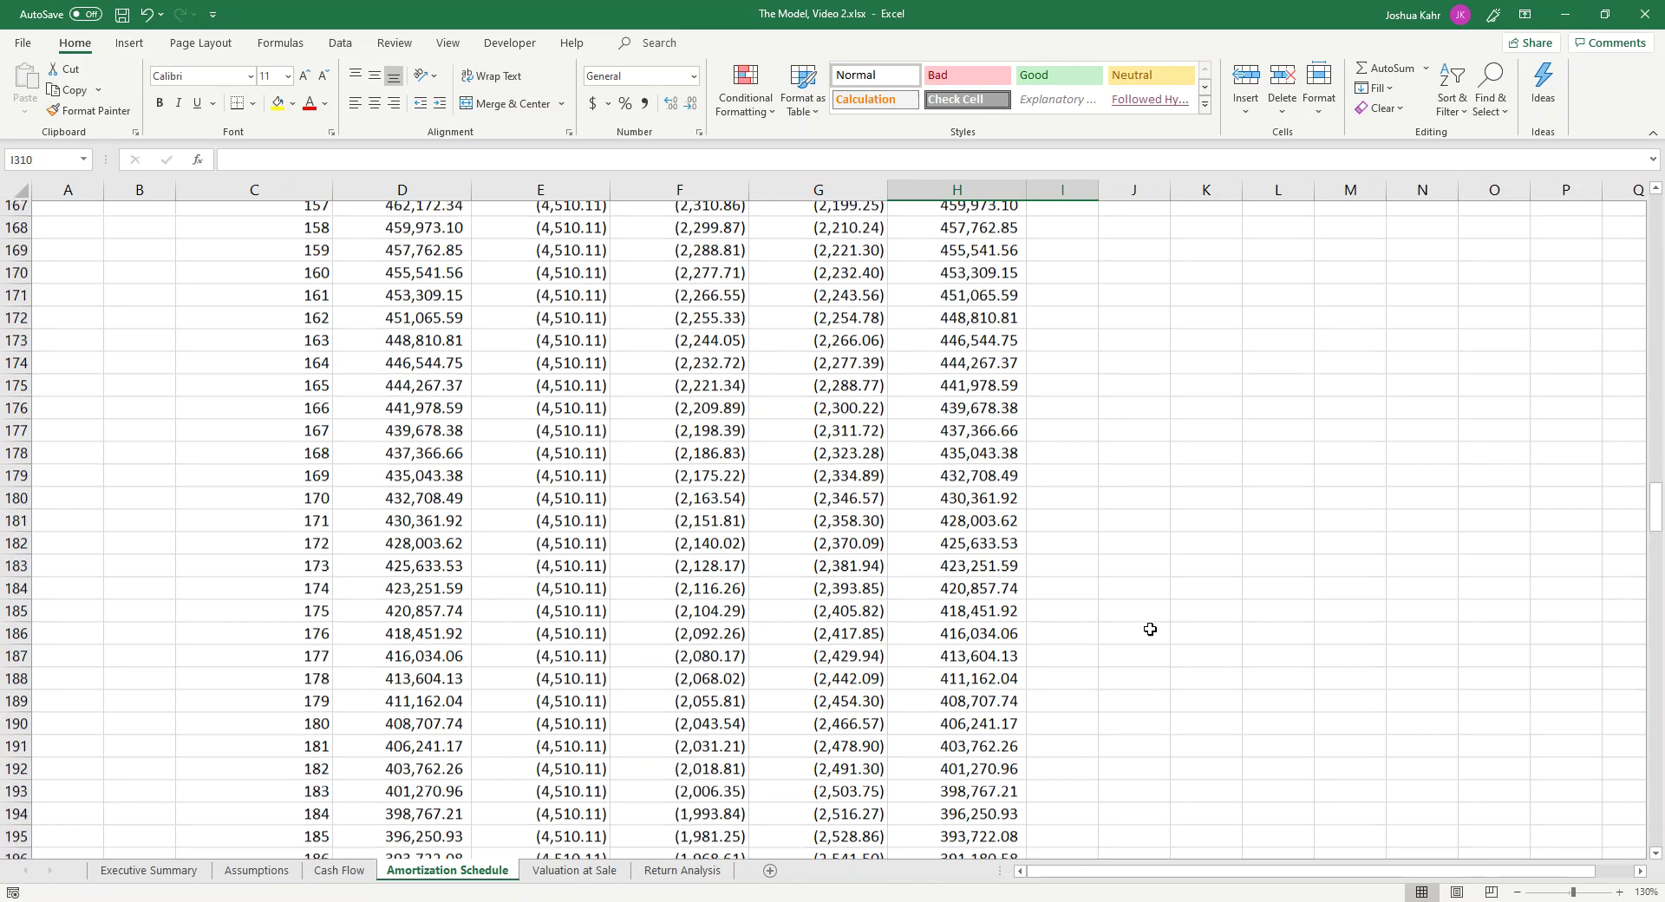
scroll(1122, 623, "up", 20)
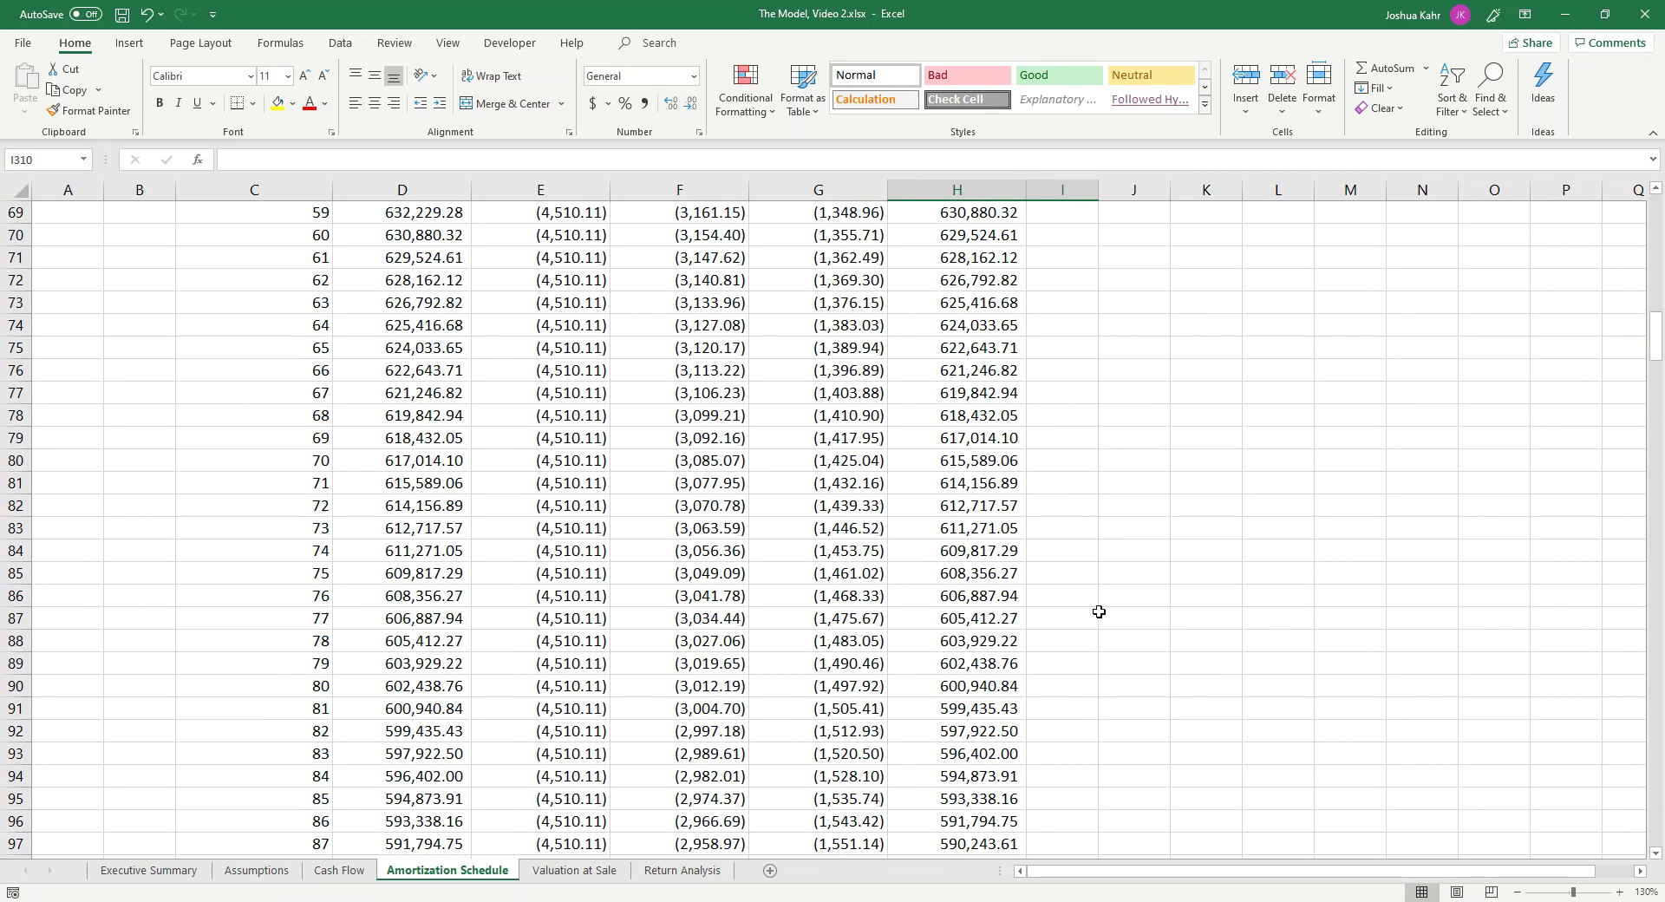
scroll(1098, 612, "up", 15)
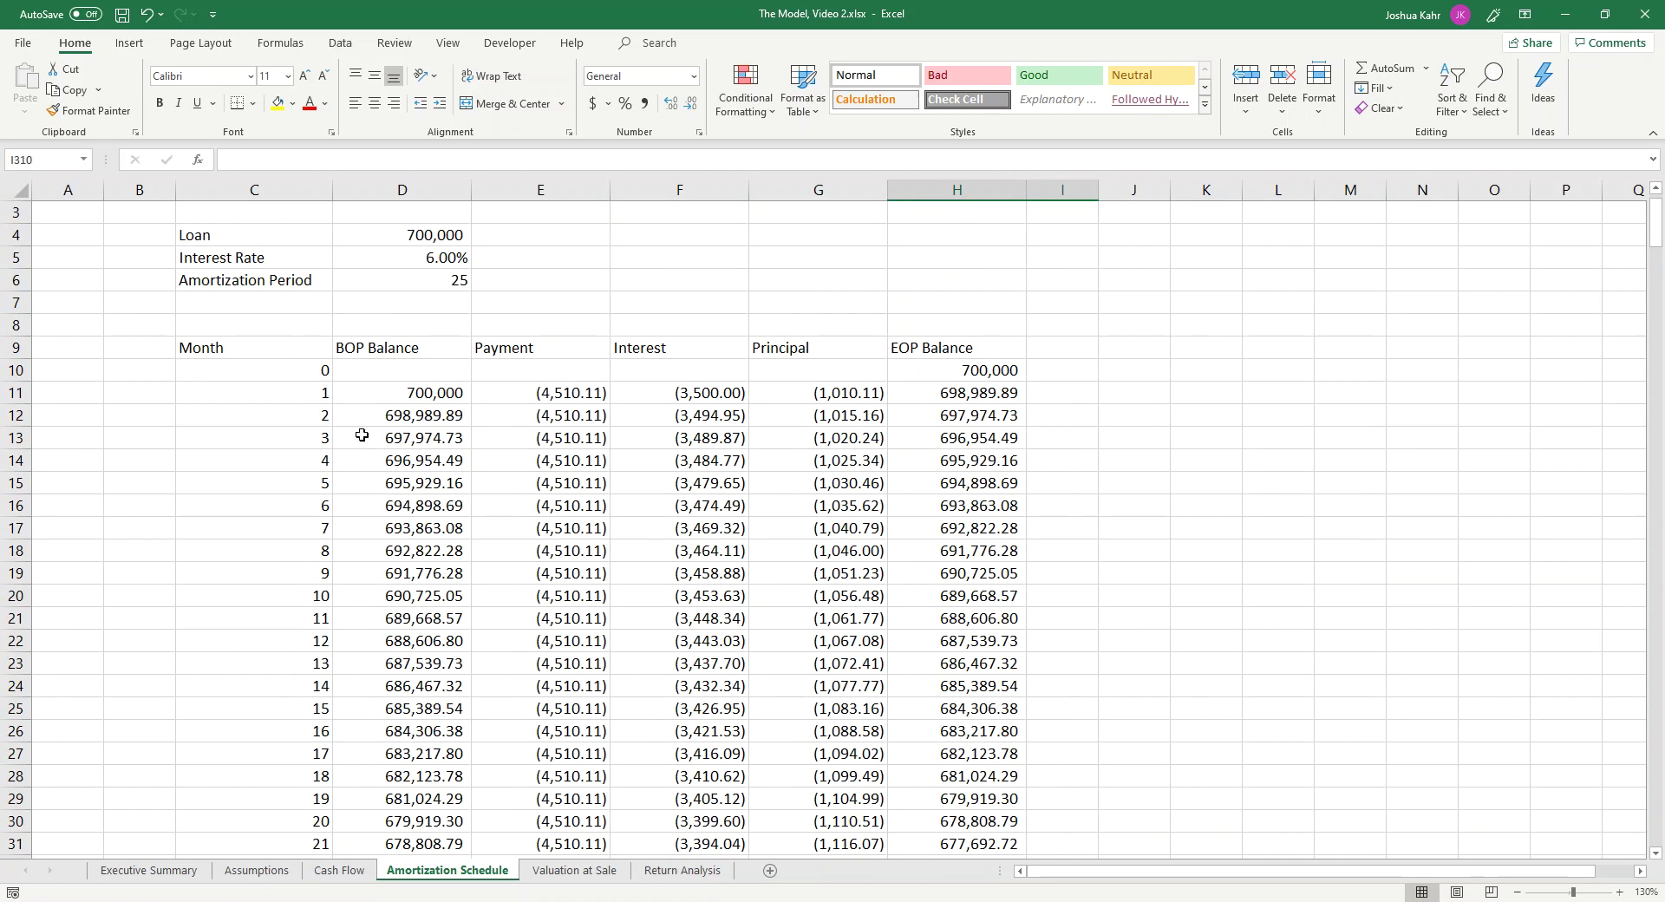
left_click(350, 445)
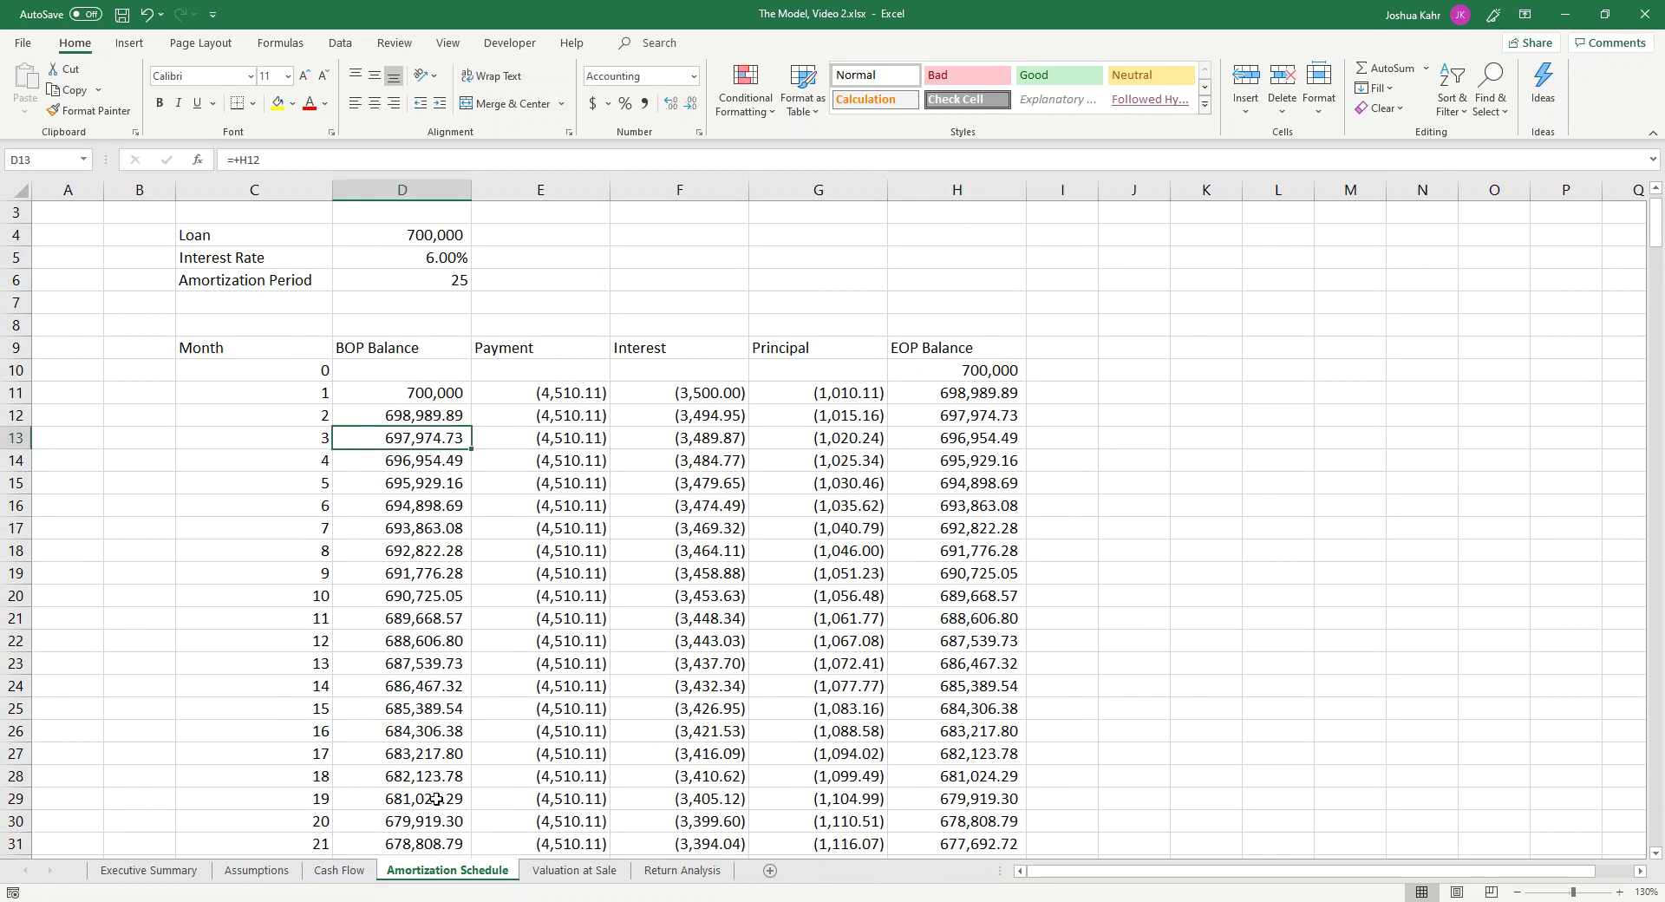
Step: Label C14 and C15 of the Cash Flow sheet as Principal and Interest
left_click(352, 874)
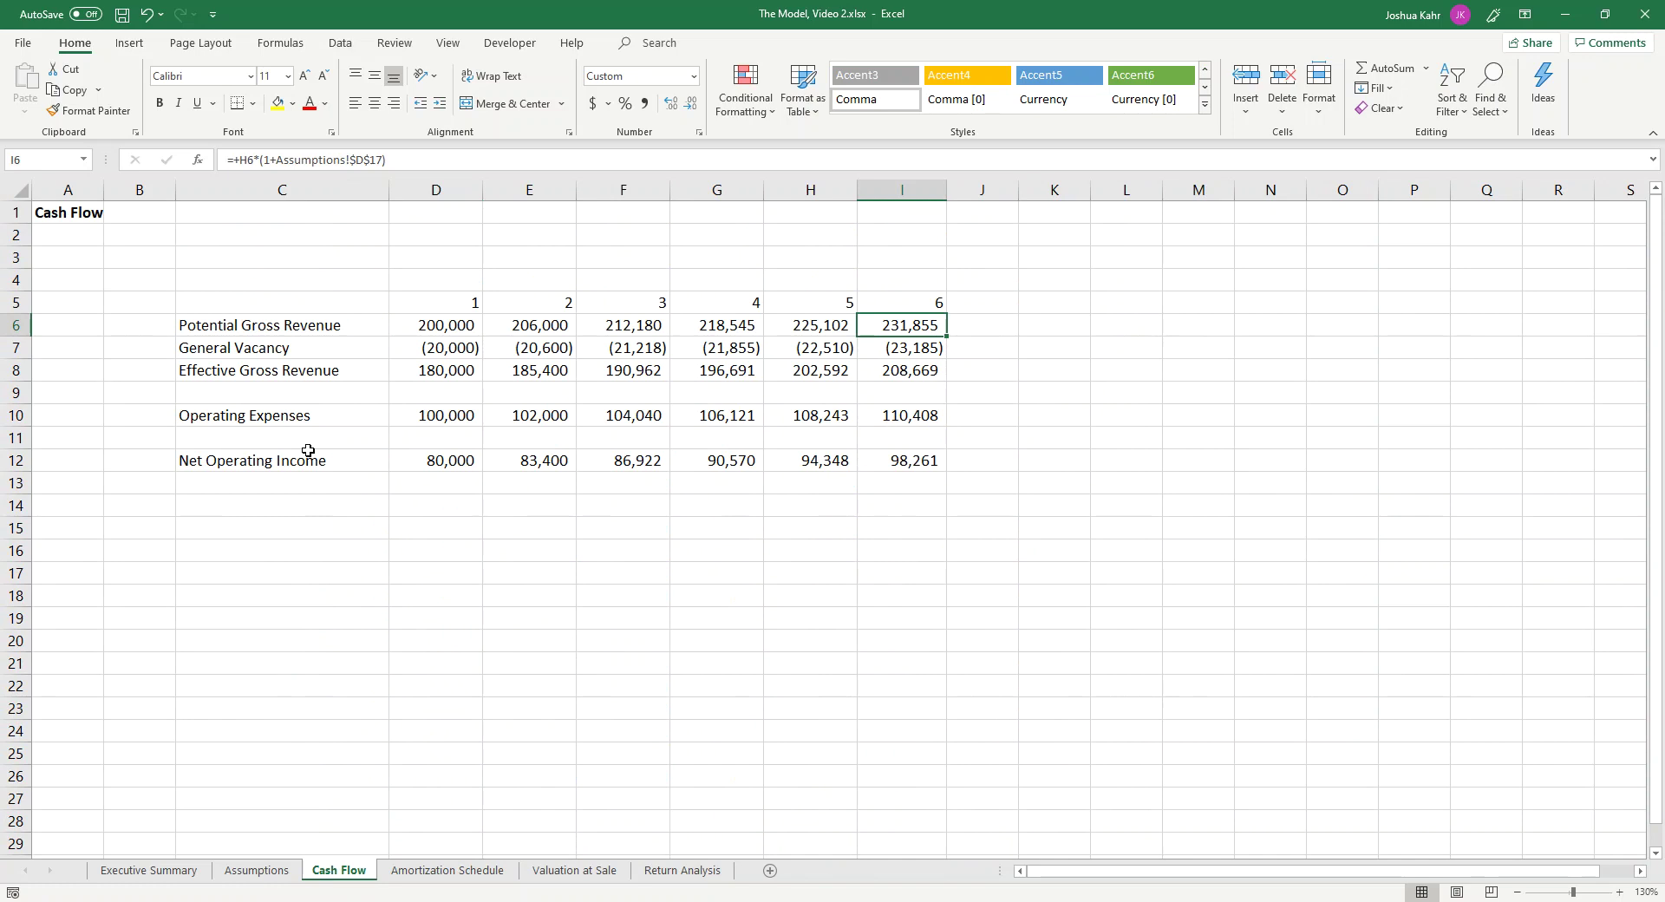
left_click(291, 505)
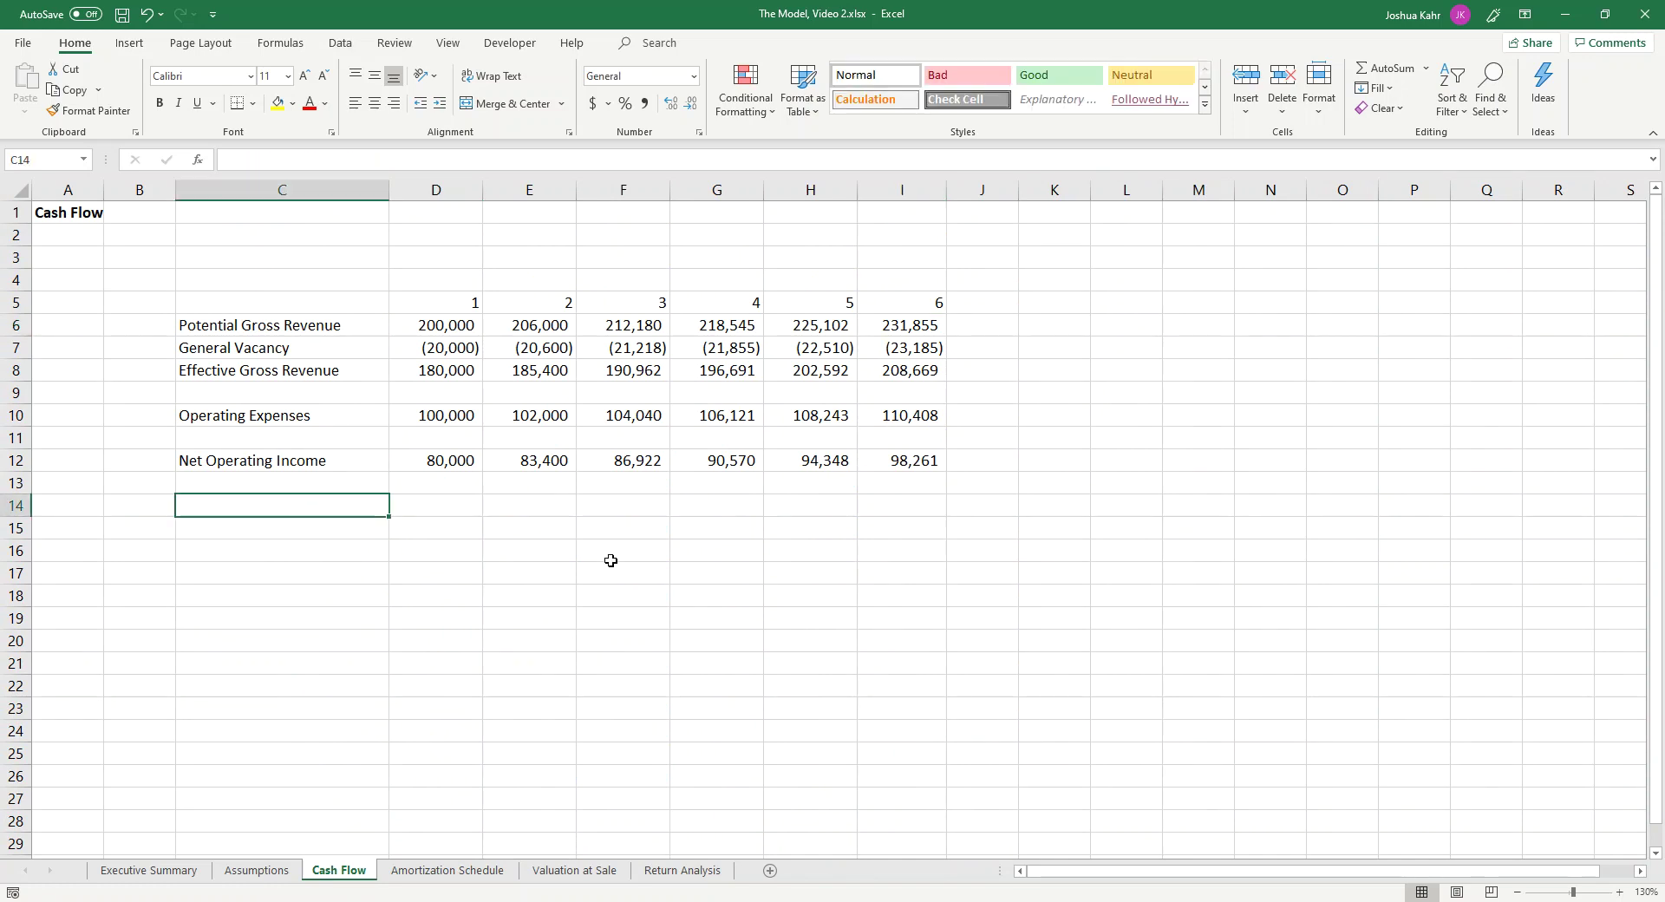
type("Princip")
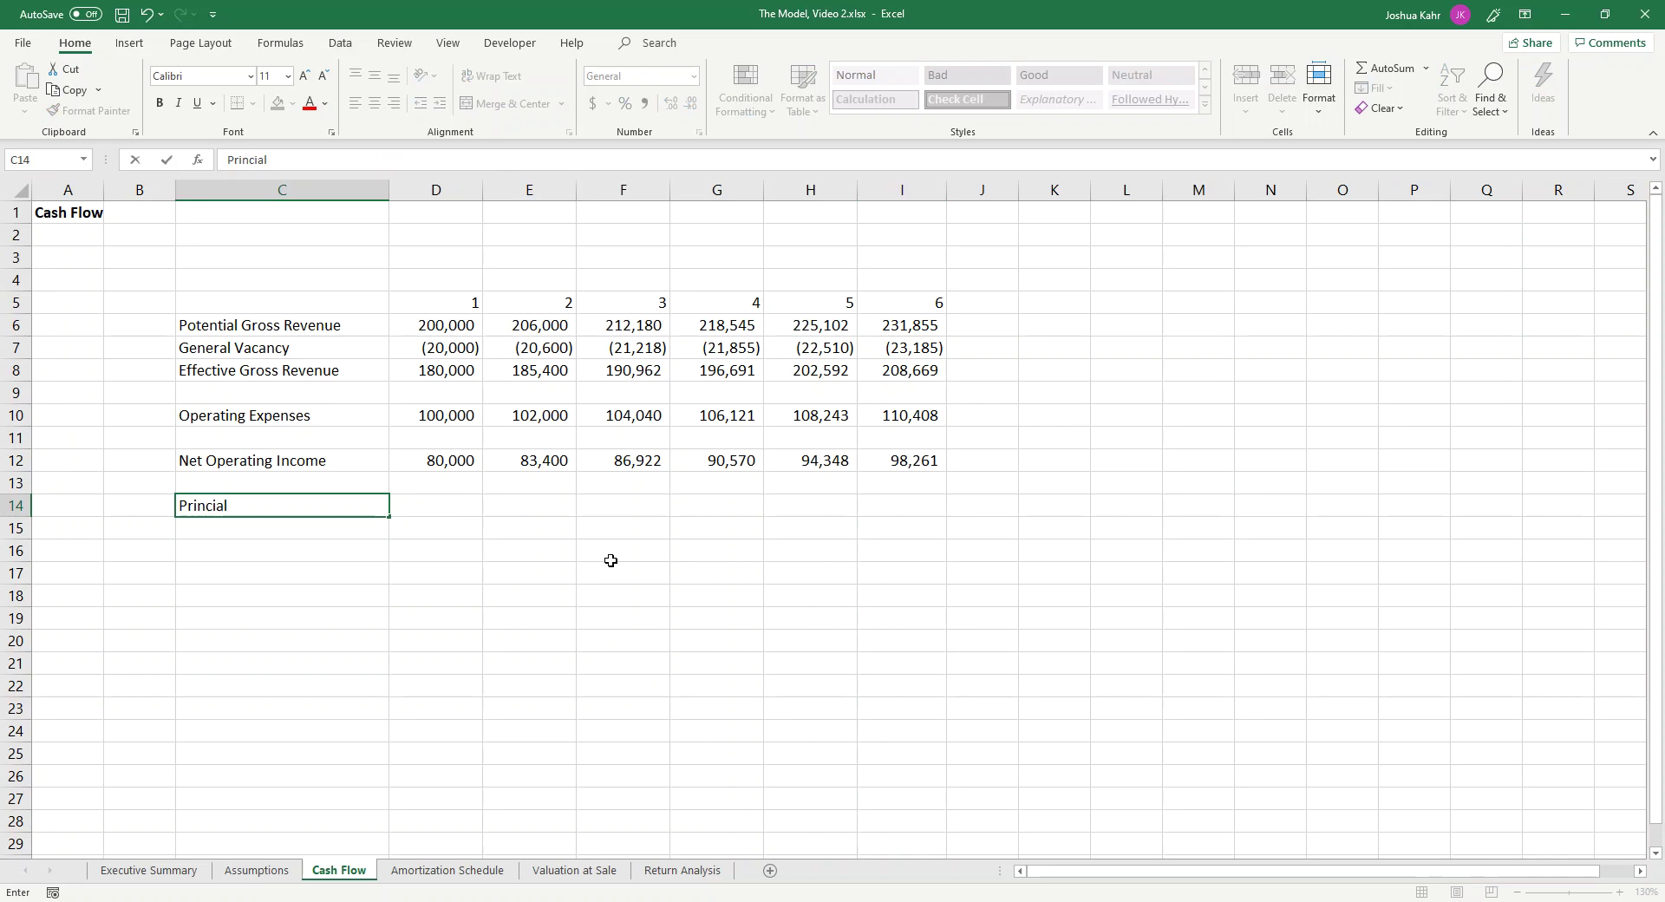
type("al")
key("Return")
type("In")
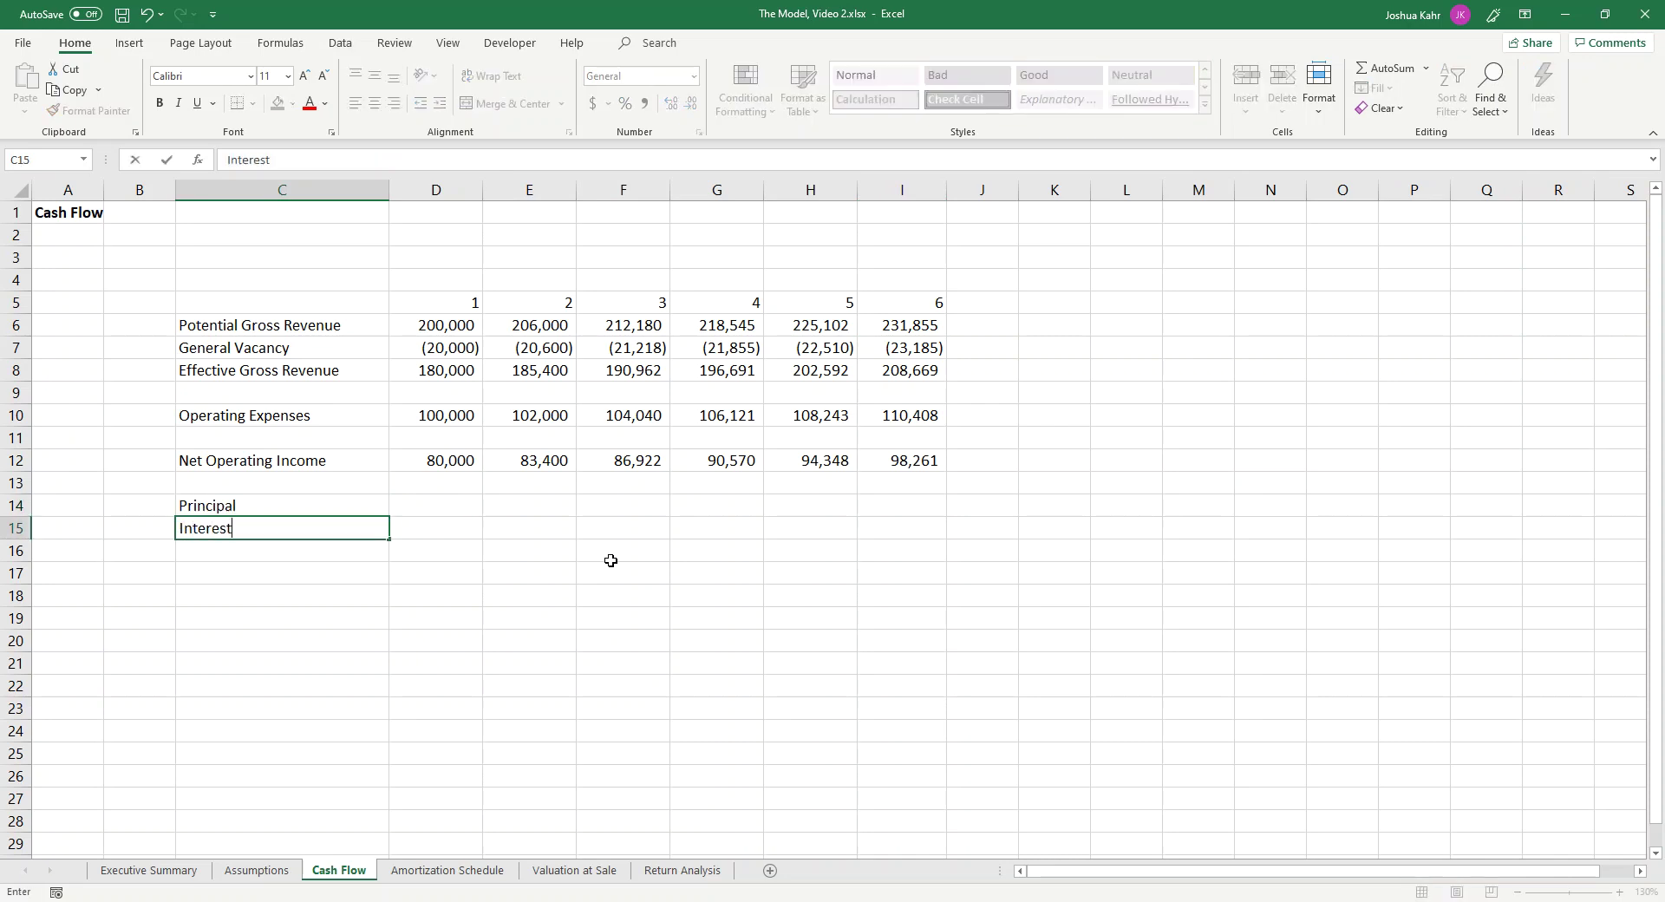
type("terest")
key("Return")
key("Return")
Step: Add a bottom border to D15:I15, beneath the Interest row for years 1 to 6
key("Up")
key("Up")
key("Right")
key("shift+Right")
key("shift+Right")
key("shift+Right")
key("shift+Right")
key("shift+Right")
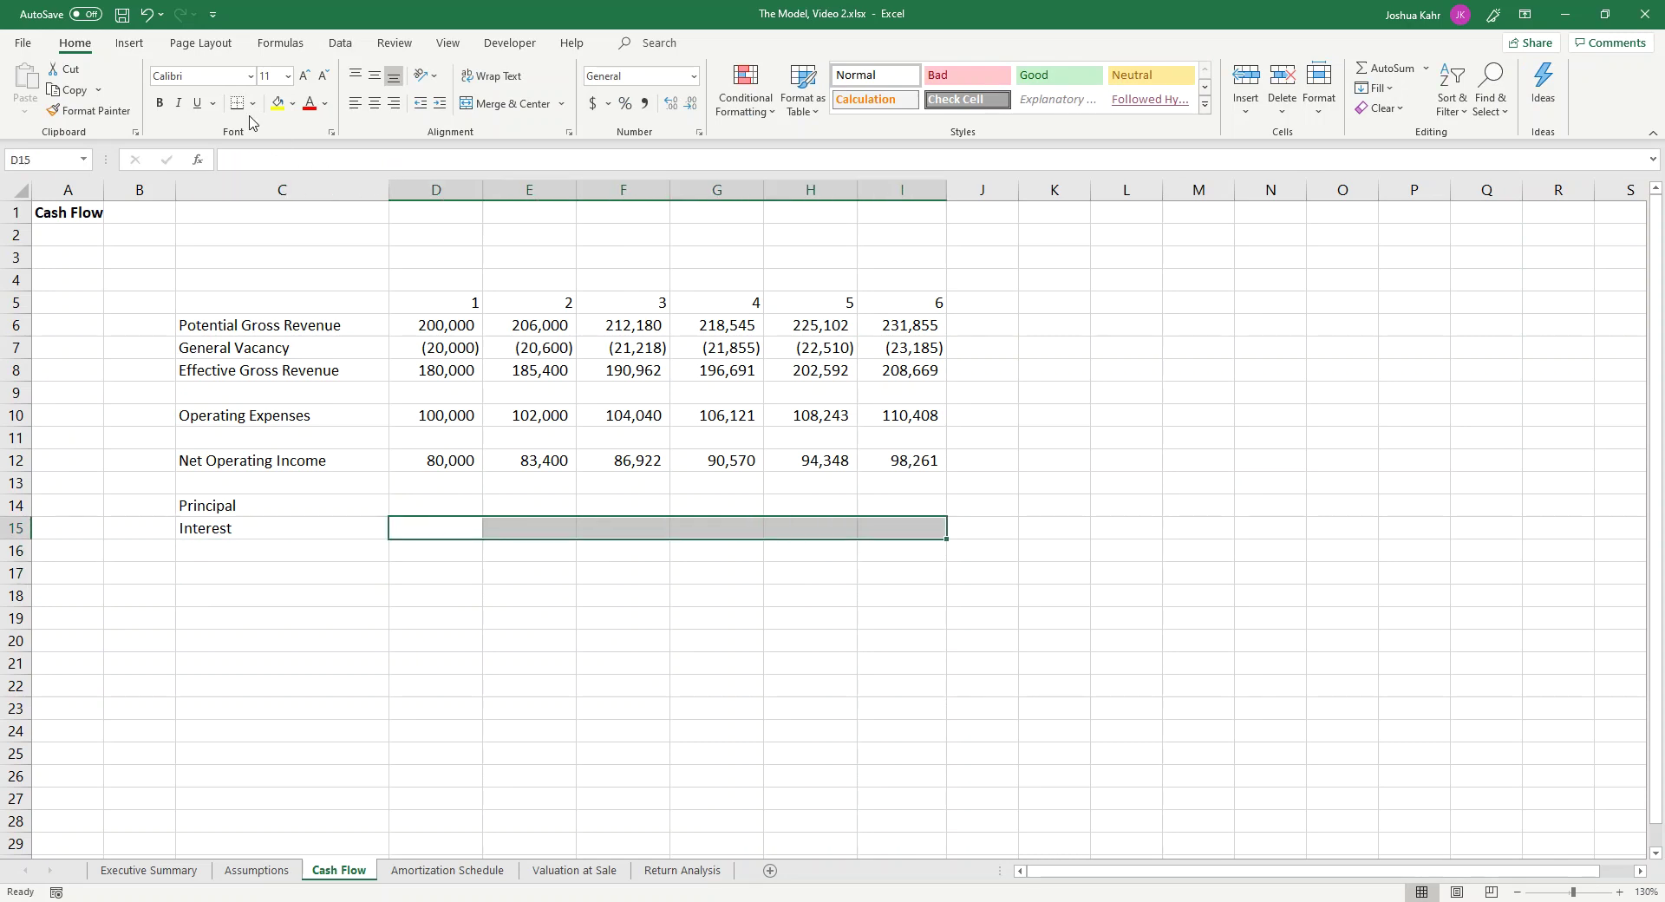
left_click(213, 103)
left_click(578, 554)
Step: Enter the label Cash Flow After Debt Service in C17
key("Down")
key("Down")
key("Left")
key("Left")
key("Left")
key("Left")
key("Up")
key("Right")
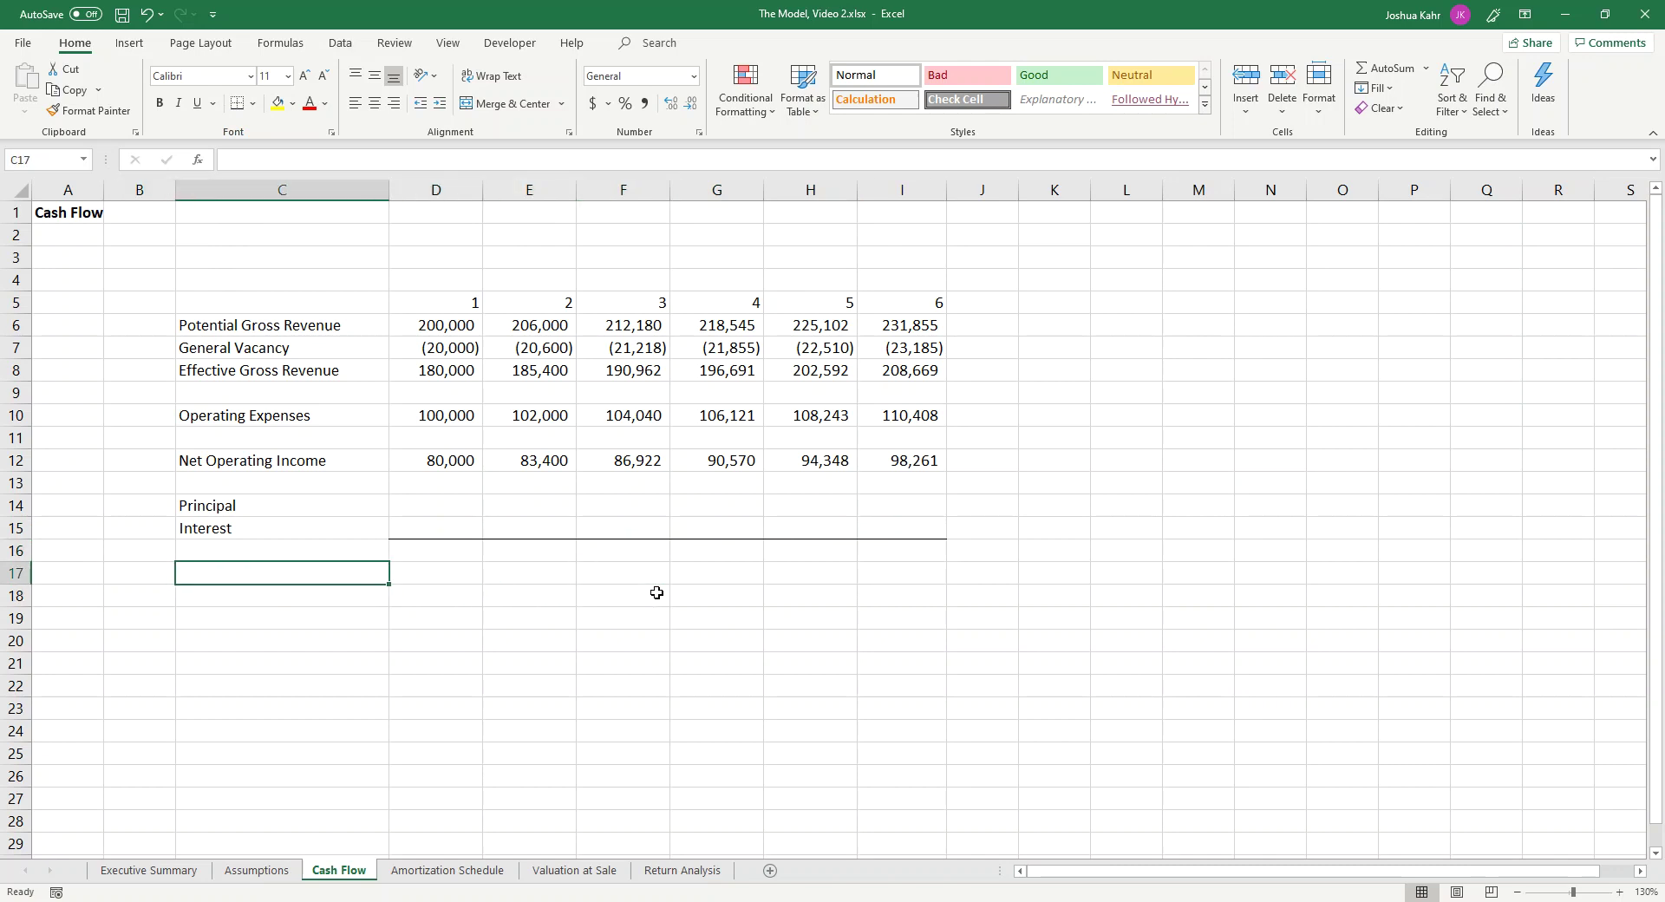
type("Cash Flow After Debt We")
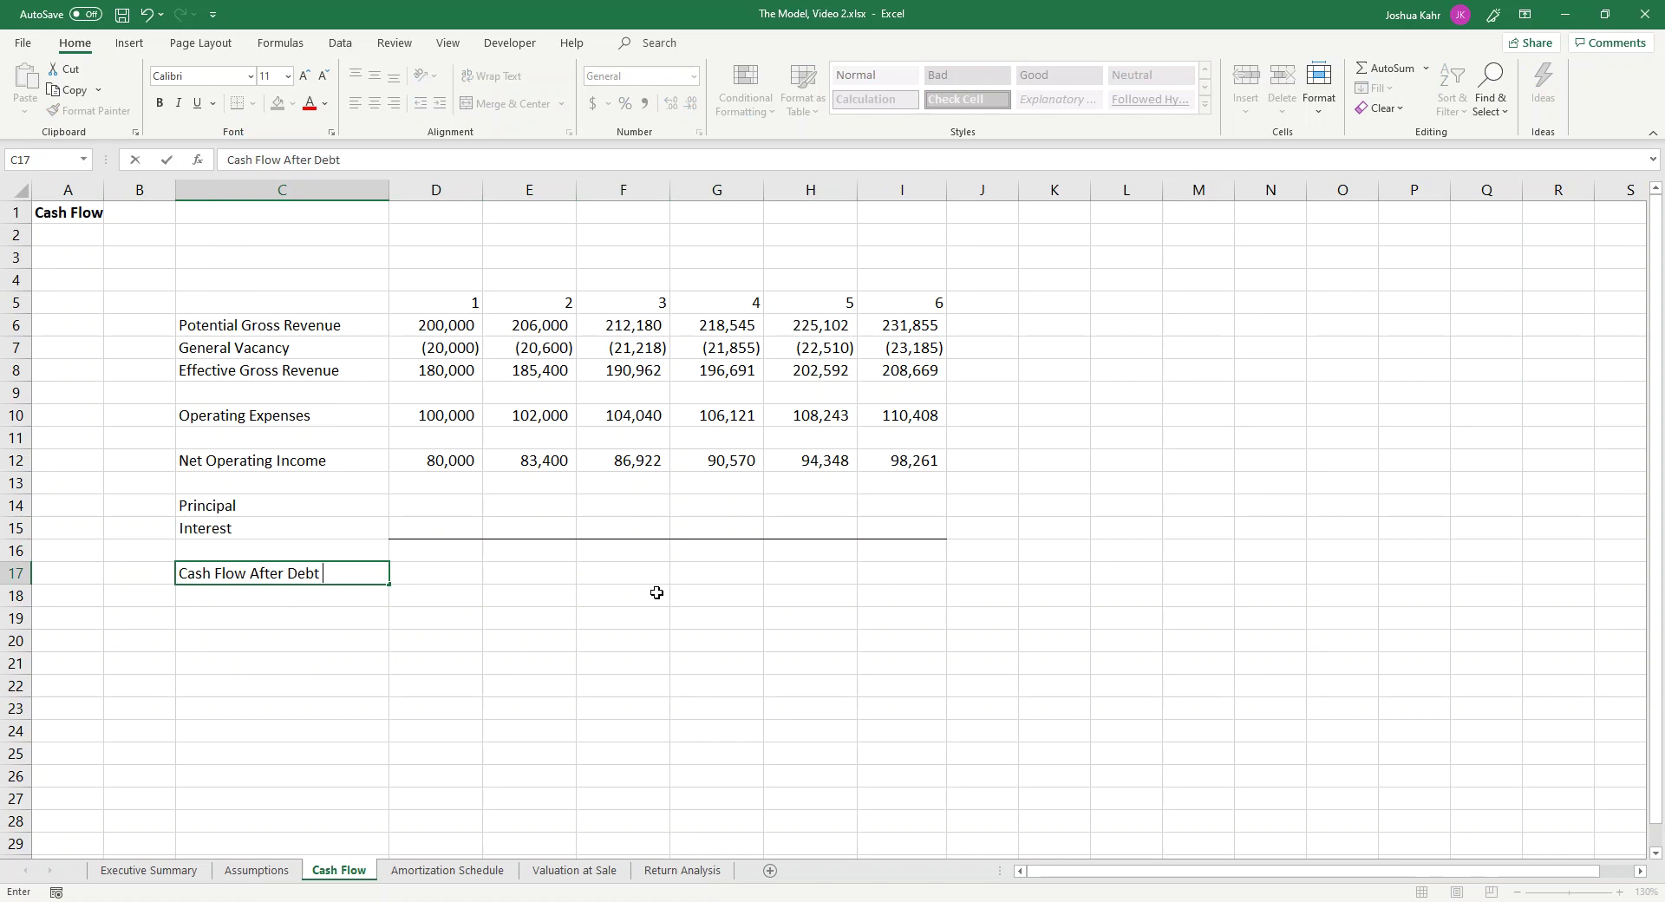
key("BackSpace")
key("BackSpace")
type("Service")
key("Right")
key("Right")
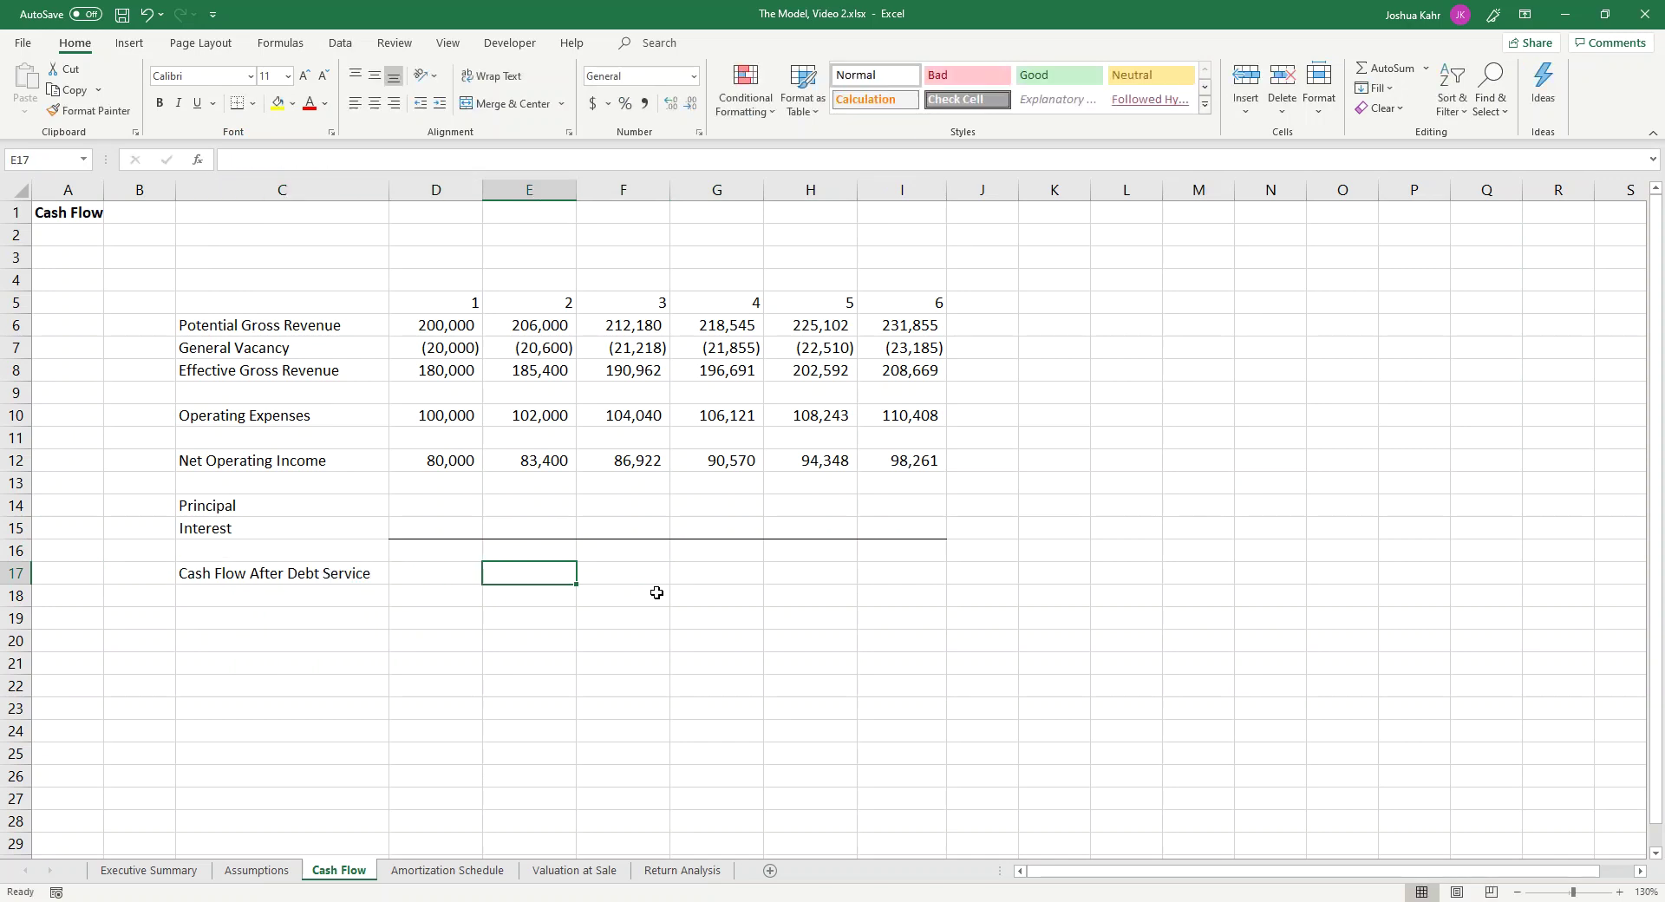
Step: Select the year 1 Principal cell D14, and review months 1 to 12 in D11:D22 of the Amortization Schedule sheet
key("Up")
key("Up")
key("Up")
key("Left")
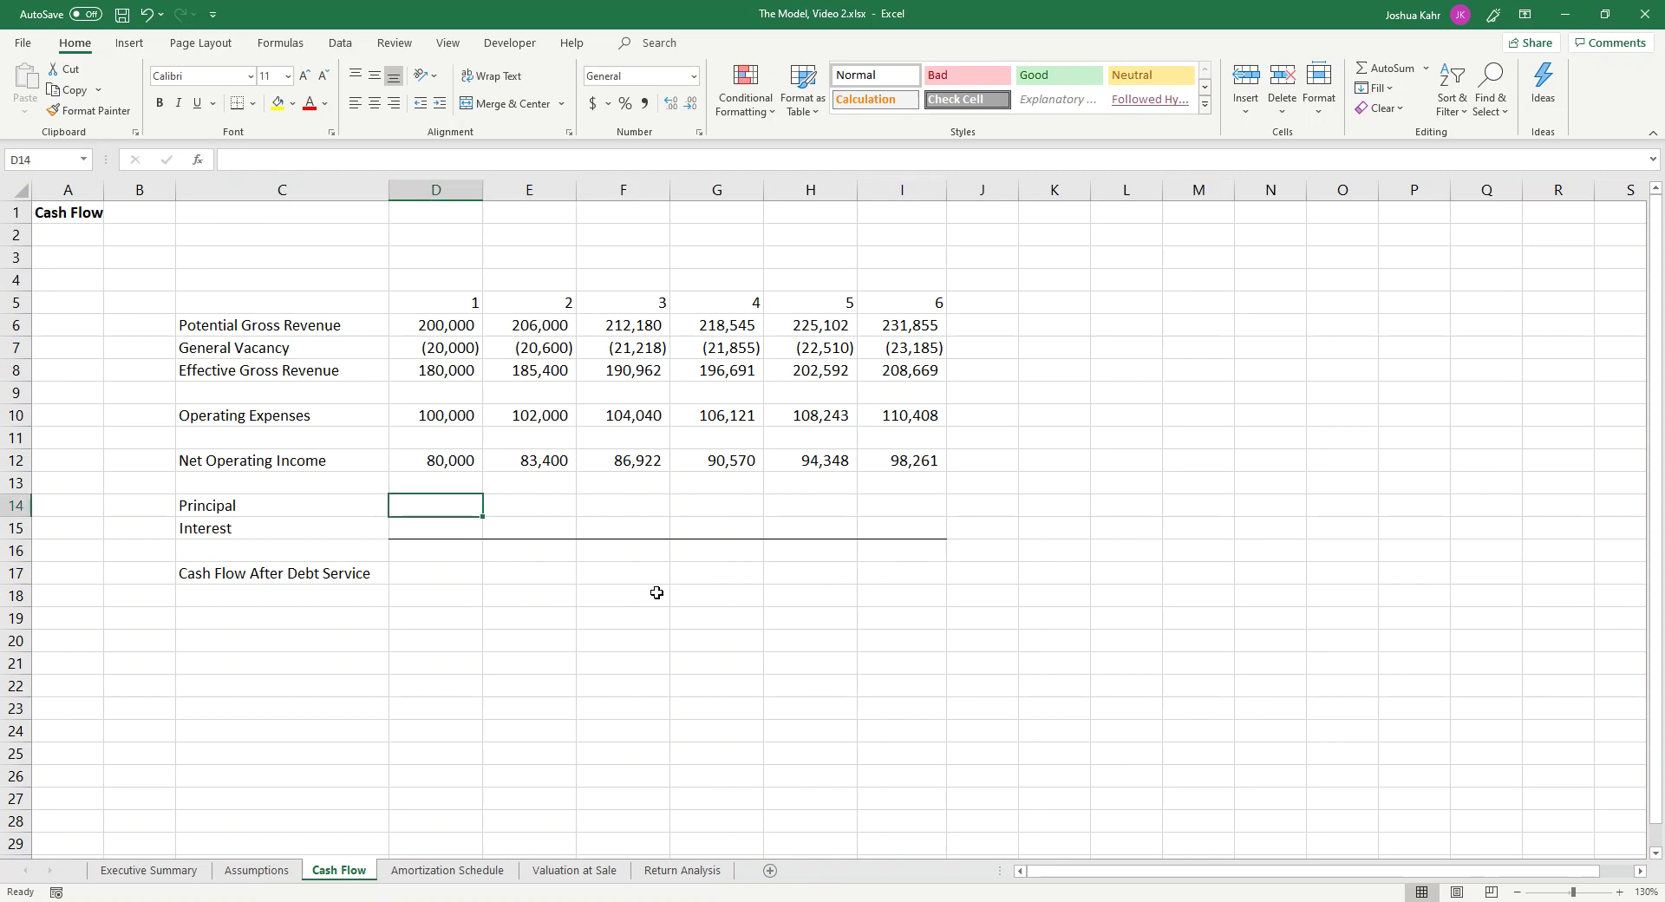
left_click(486, 875)
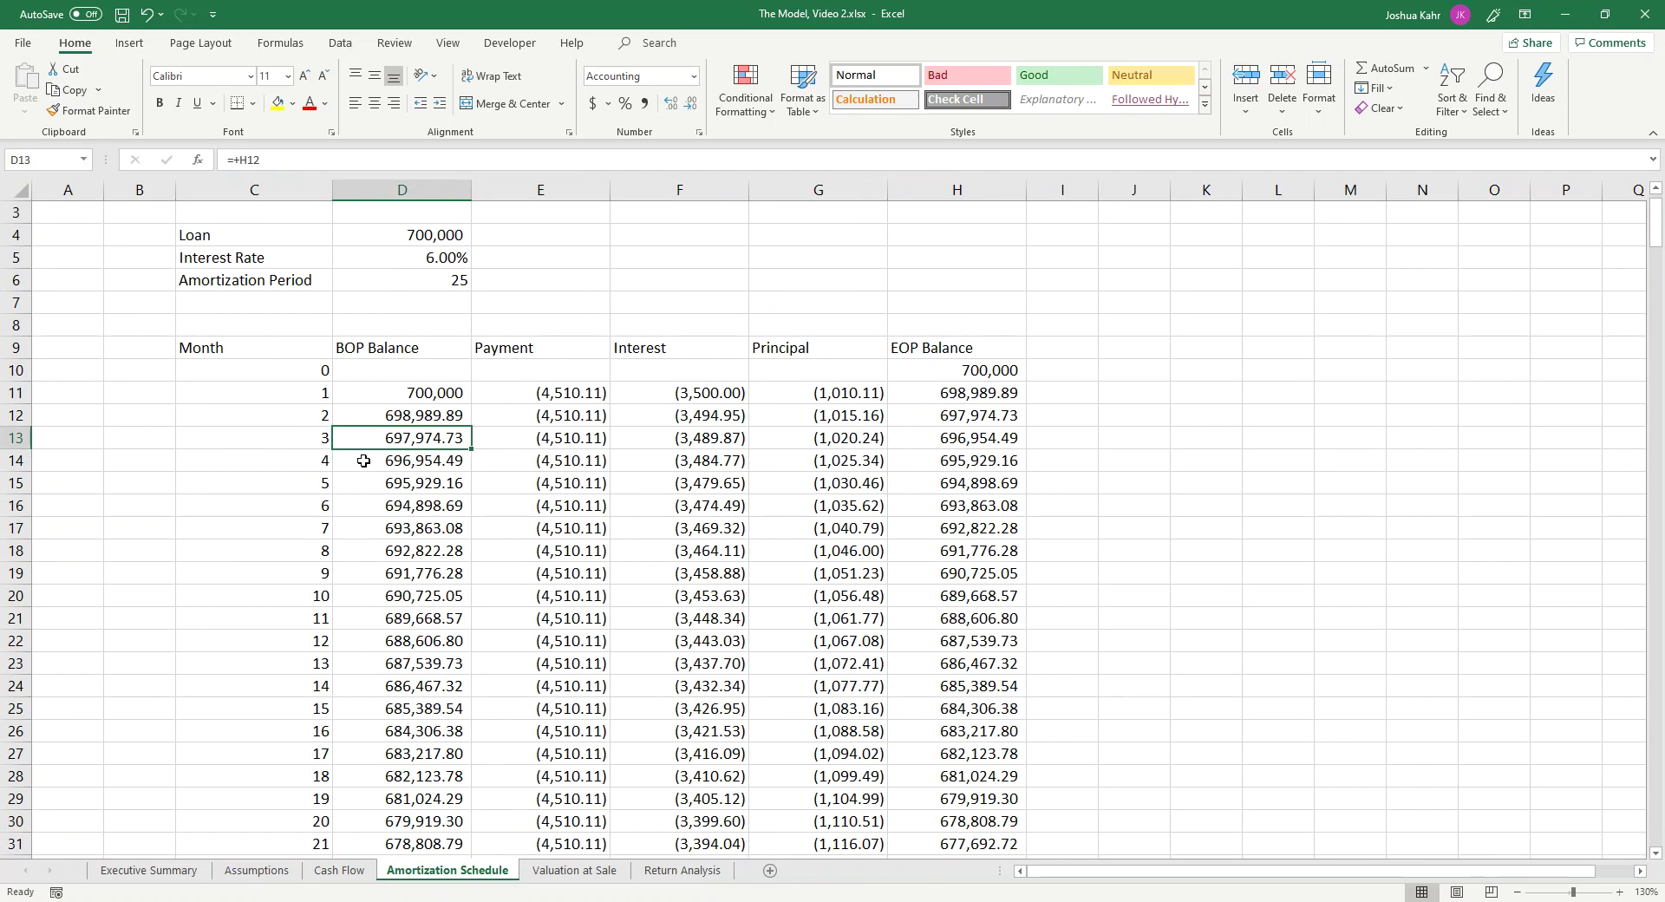
left_click_drag(432, 390, 439, 642)
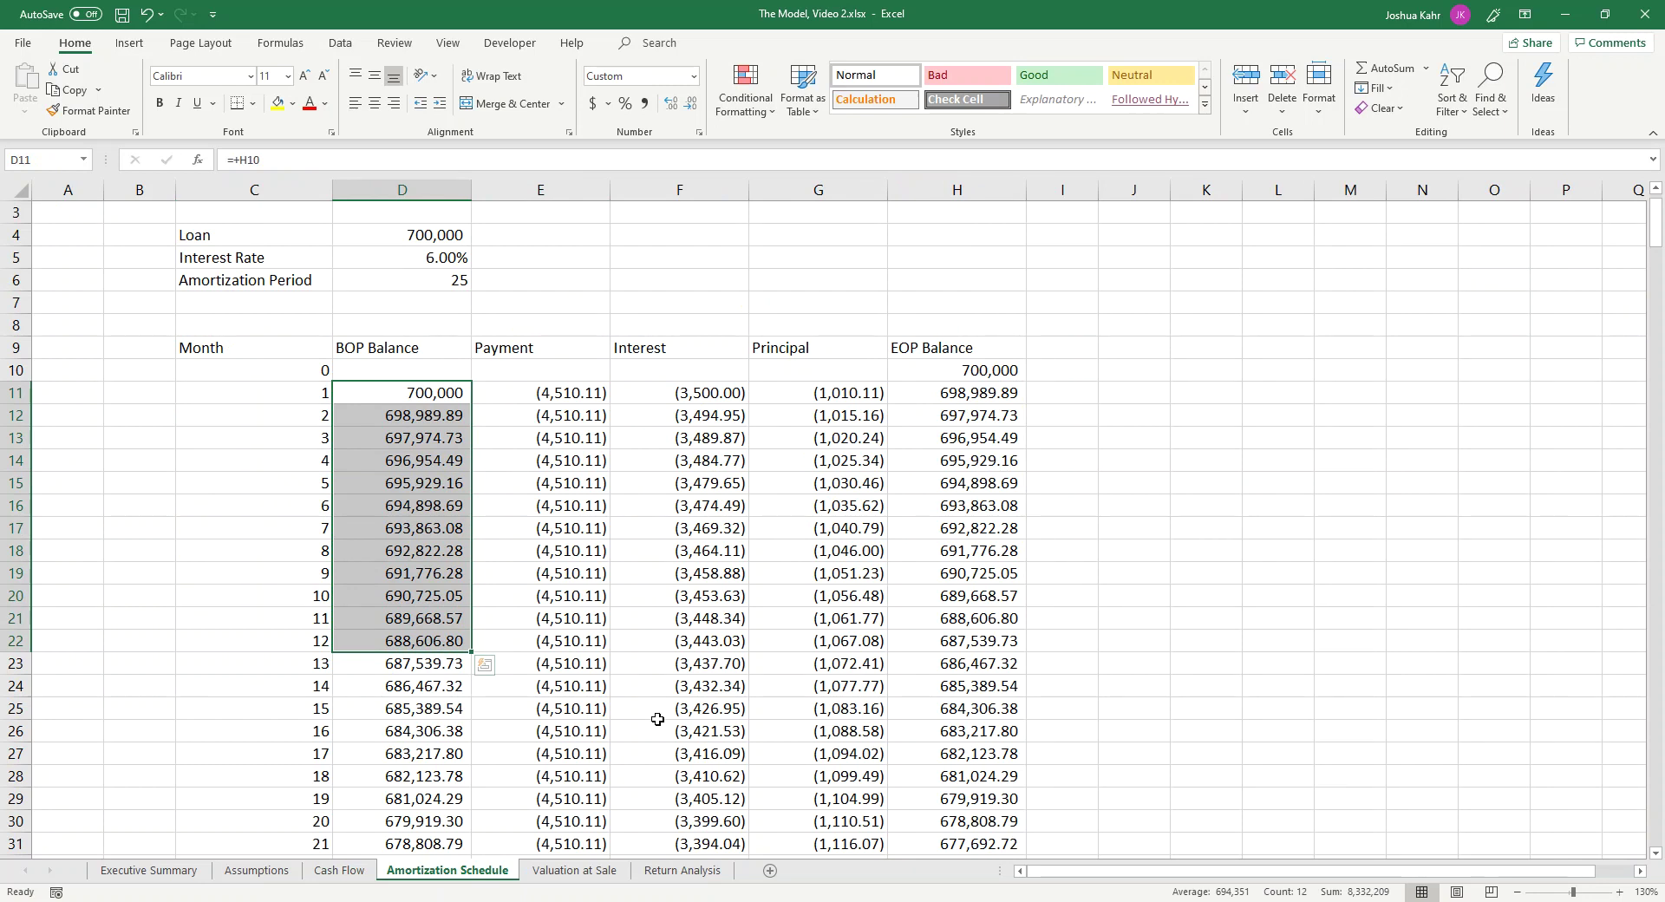
Step: Copy the Interest and Principal headings from F9:G9 to J9:K9
key("Right")
key("Right")
key("Right")
key("Right")
key("Right")
key("Right")
key("Up")
key("Up")
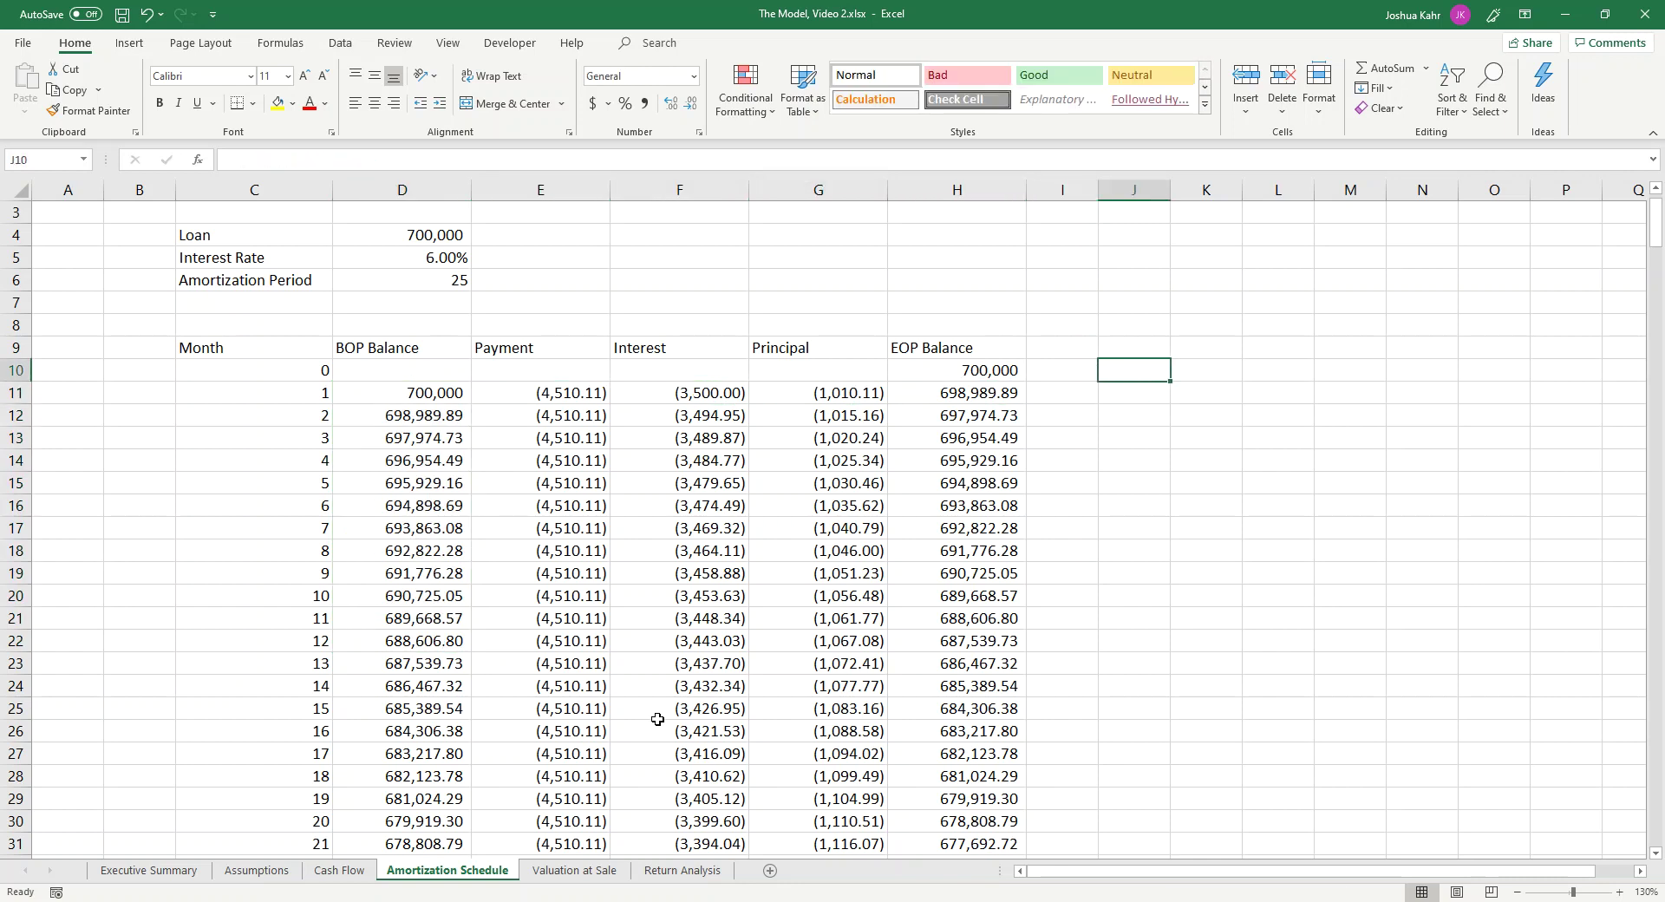
key("Left")
key("Left")
key("Left")
key("Left")
key("Left")
key("Right")
key("shift+Right")
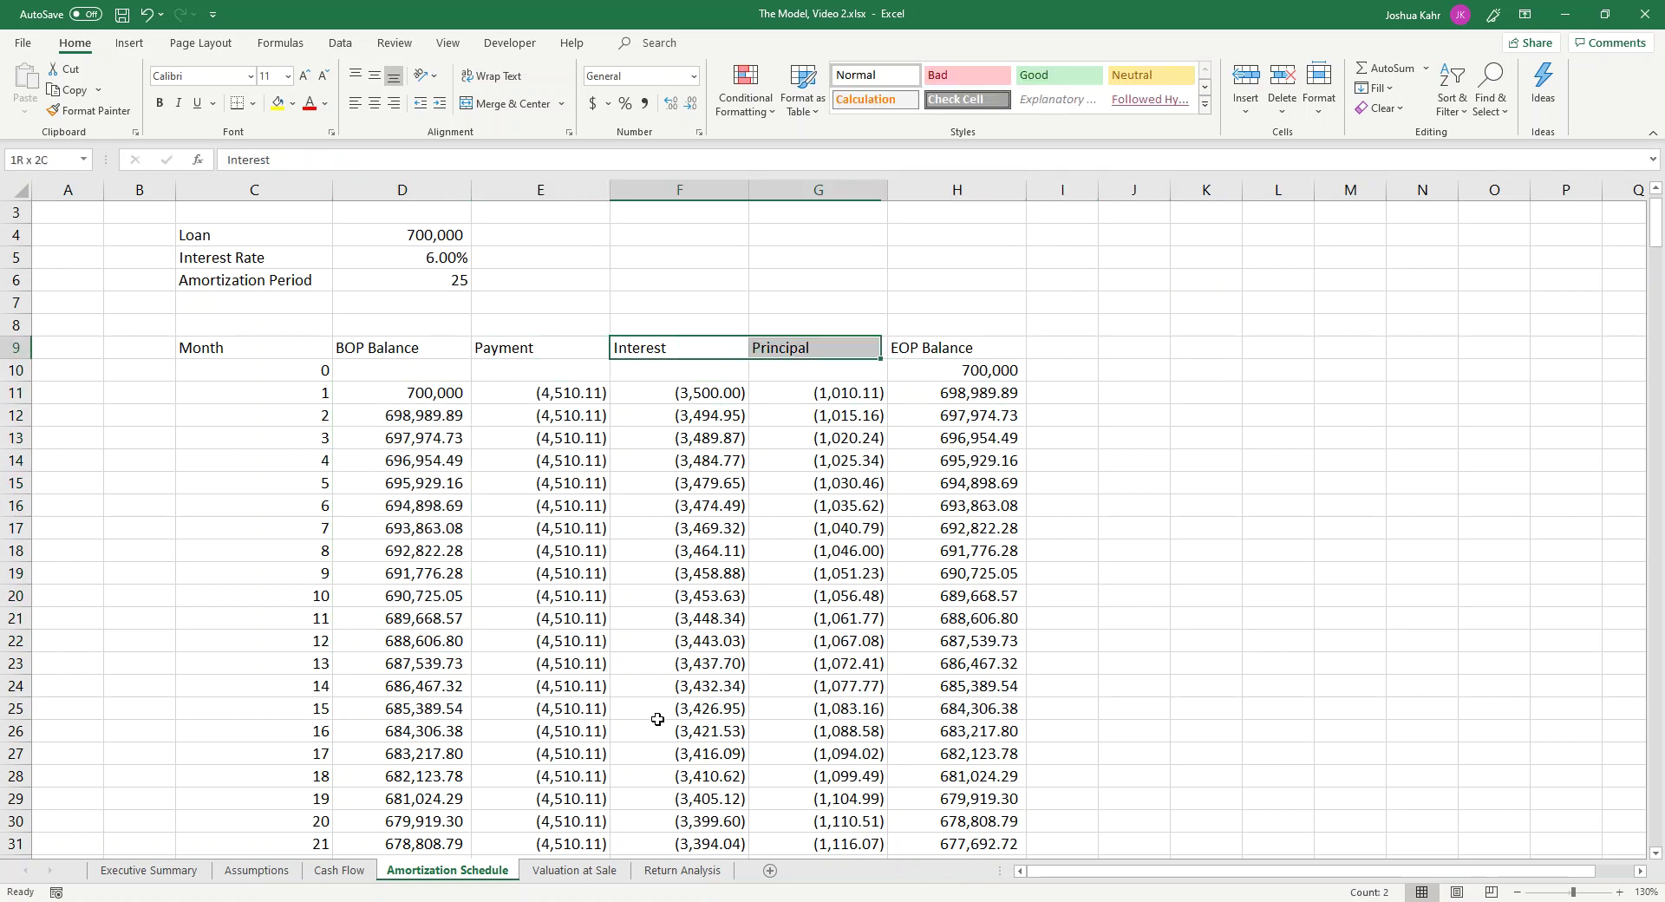
key("ctrl+c")
key("Right")
key("Right")
key("Right")
key("Right")
key("ctrl+v")
Step: Total the first 12 months of interest in J22 by summing F11:F22
key("Down")
key("Down")
key("Down")
key("Down")
key("Down")
key("Down")
key("Down")
key("Down")
key("Down")
key("Down")
key("Down")
key("Down")
key("Down")
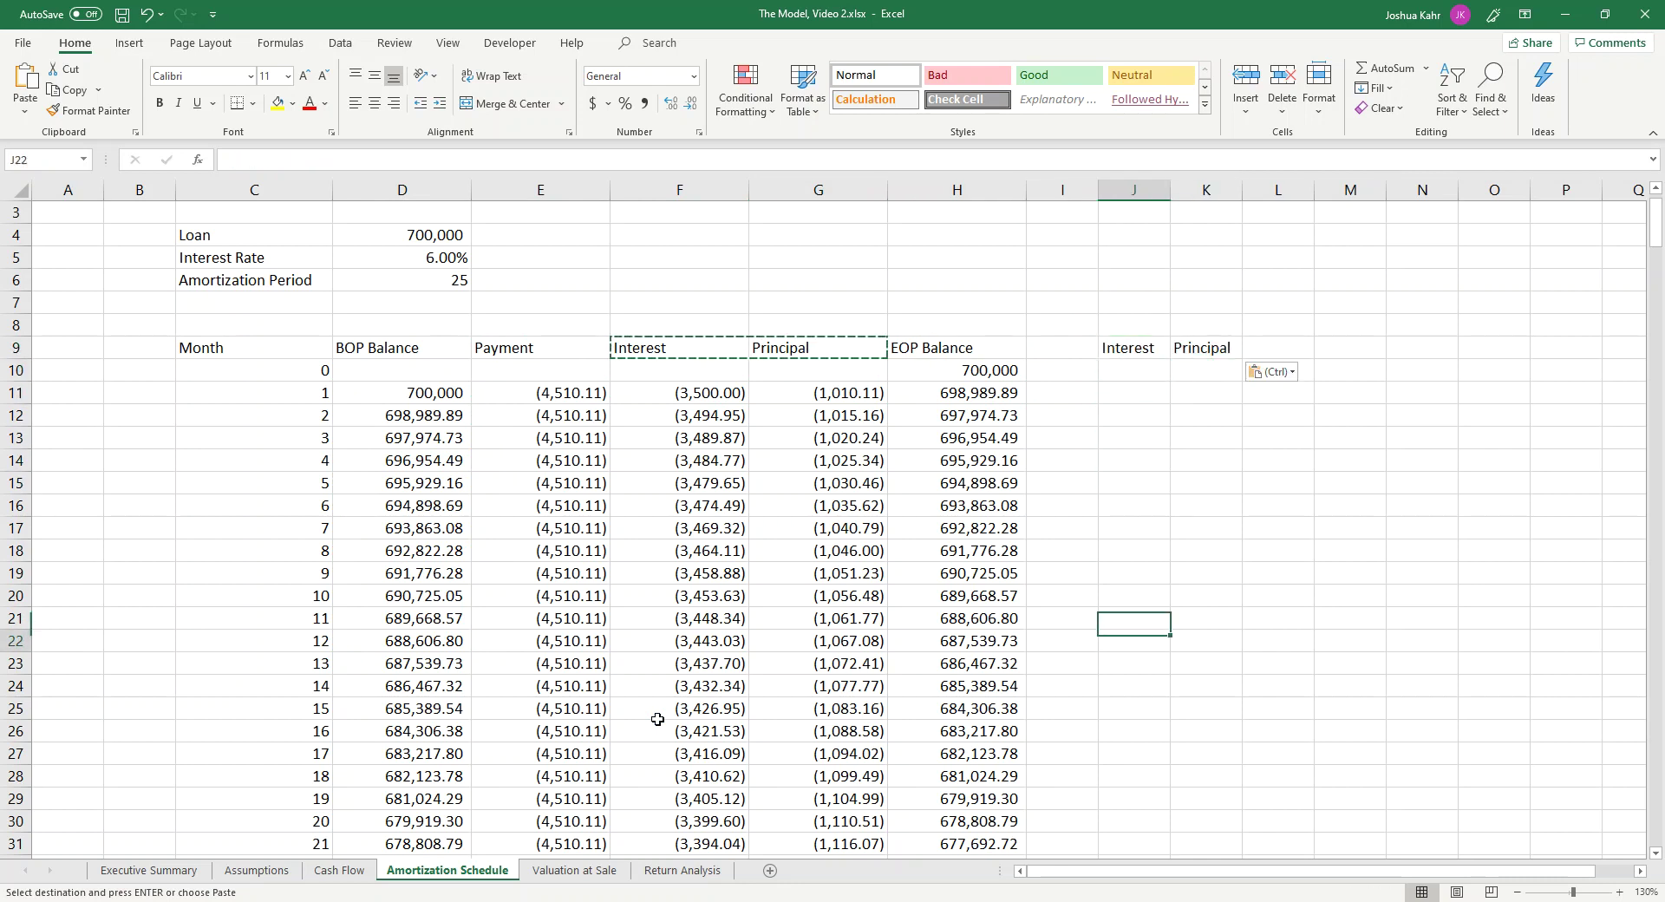
type("+sum(")
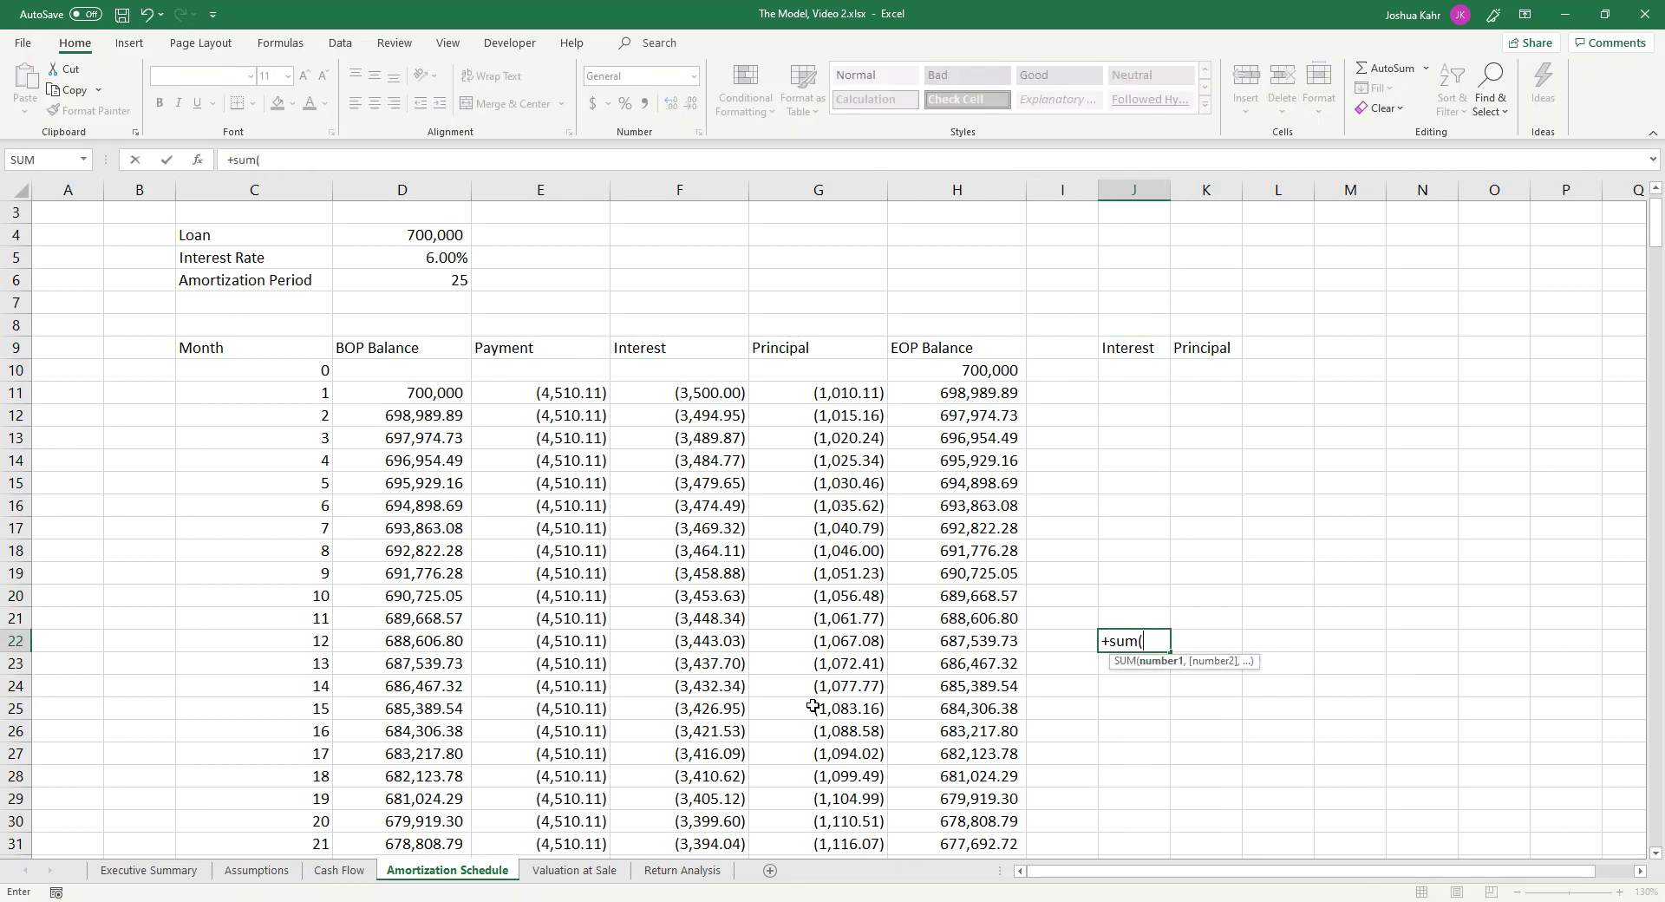
left_click_drag(696, 392, 729, 640)
key("ctrl+Return")
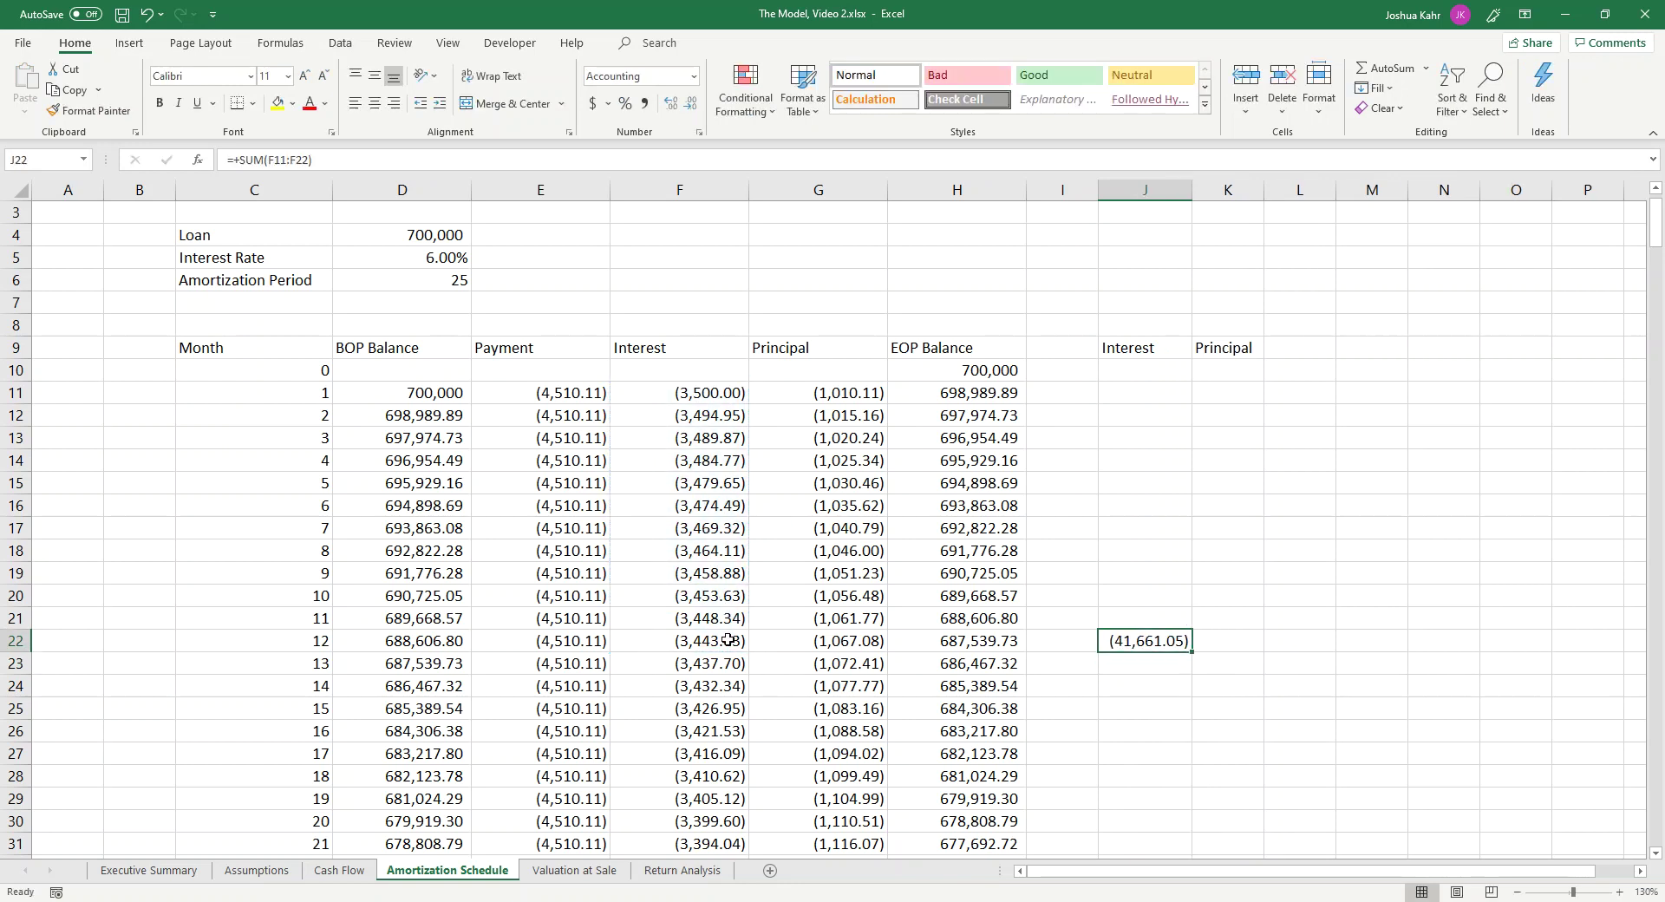
Step: Copy the interest total formula from J22 to K22 for principal and fit the width of column K
key("ctrl+c")
key("Right")
key("ctrl+v")
double_click(1265, 187)
left_click(1358, 637)
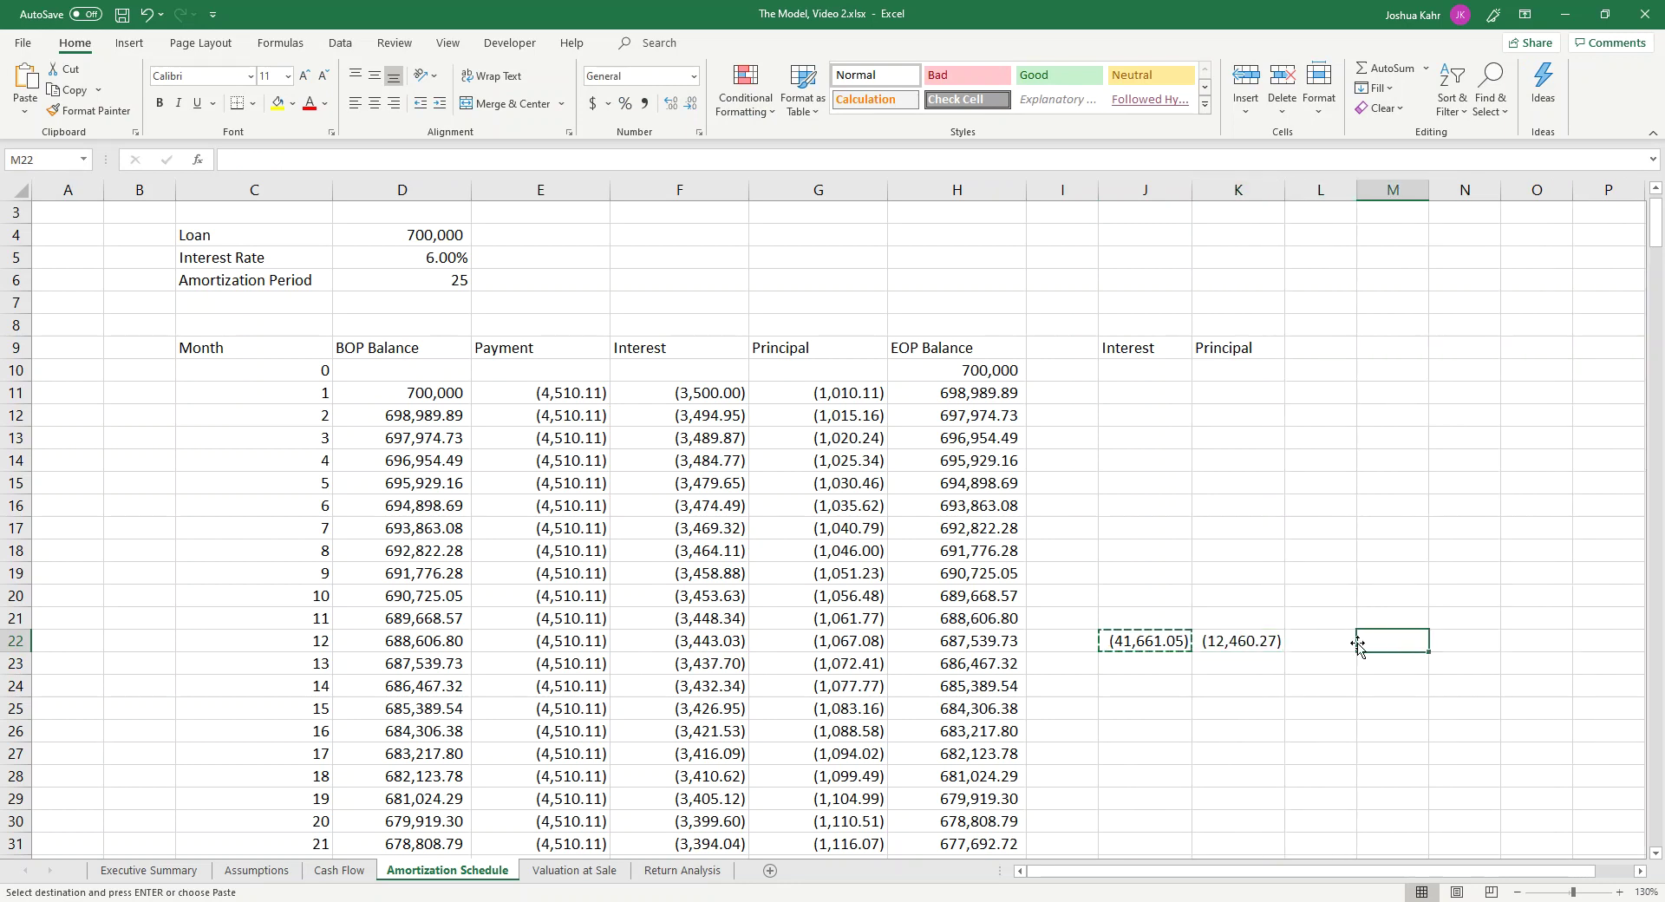
Step: Add the year's interest and principal totals in L22 with the formula +J22+K22
key("Left")
key("Left")
key("Left")
key("Up")
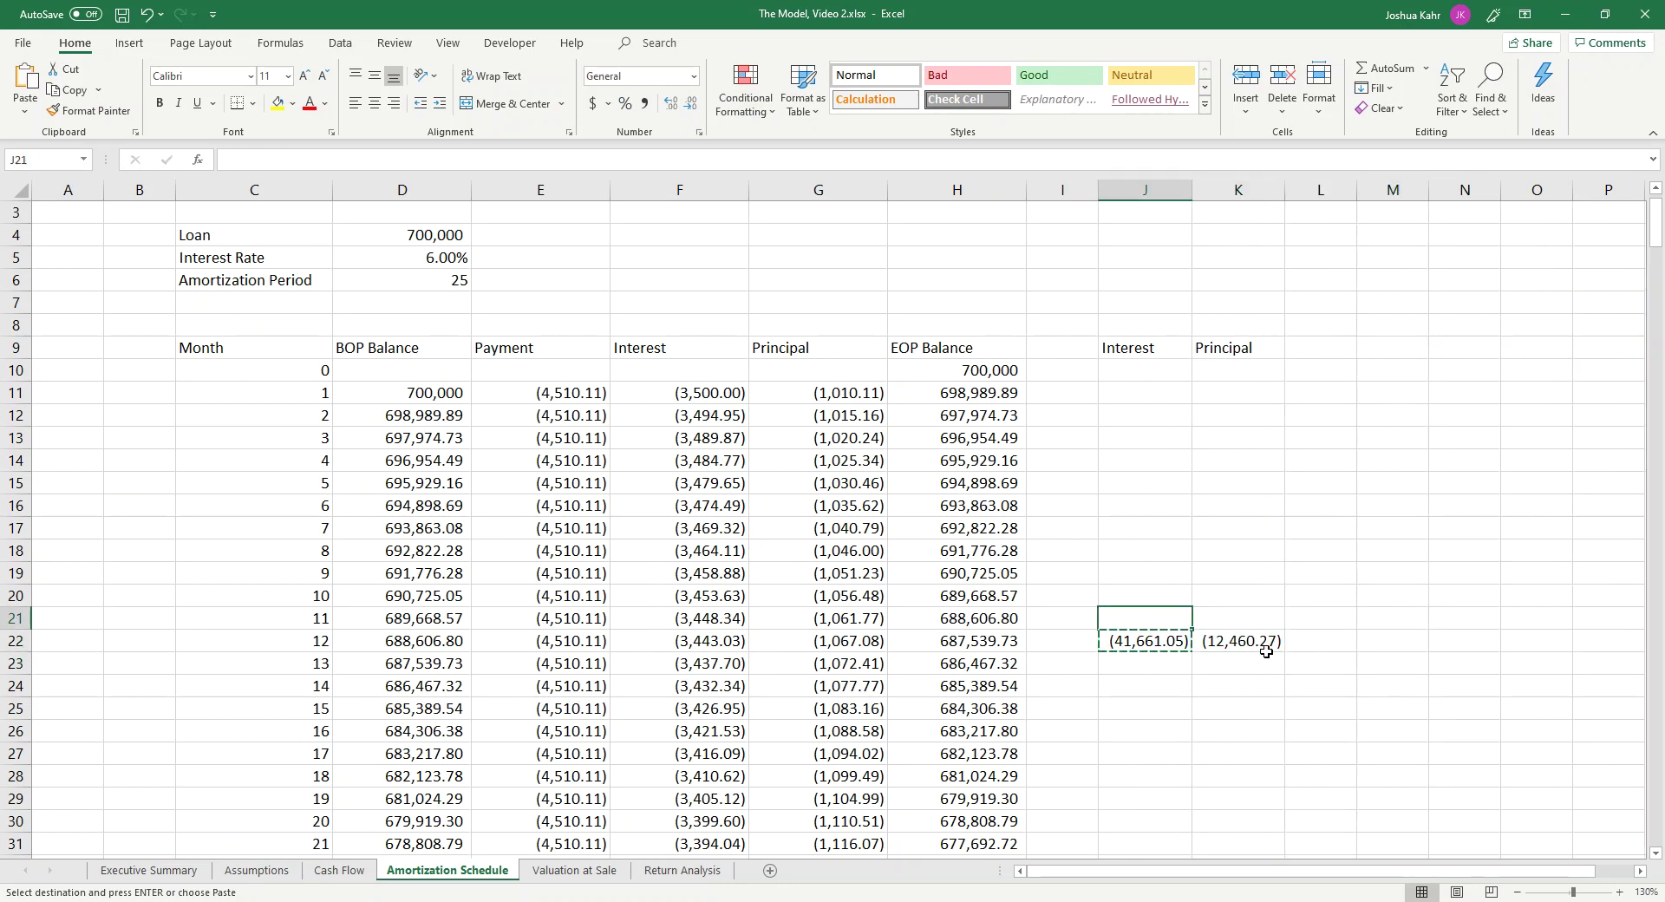
left_click(1308, 644)
key("Escape")
type("+")
key("Left")
key("Left")
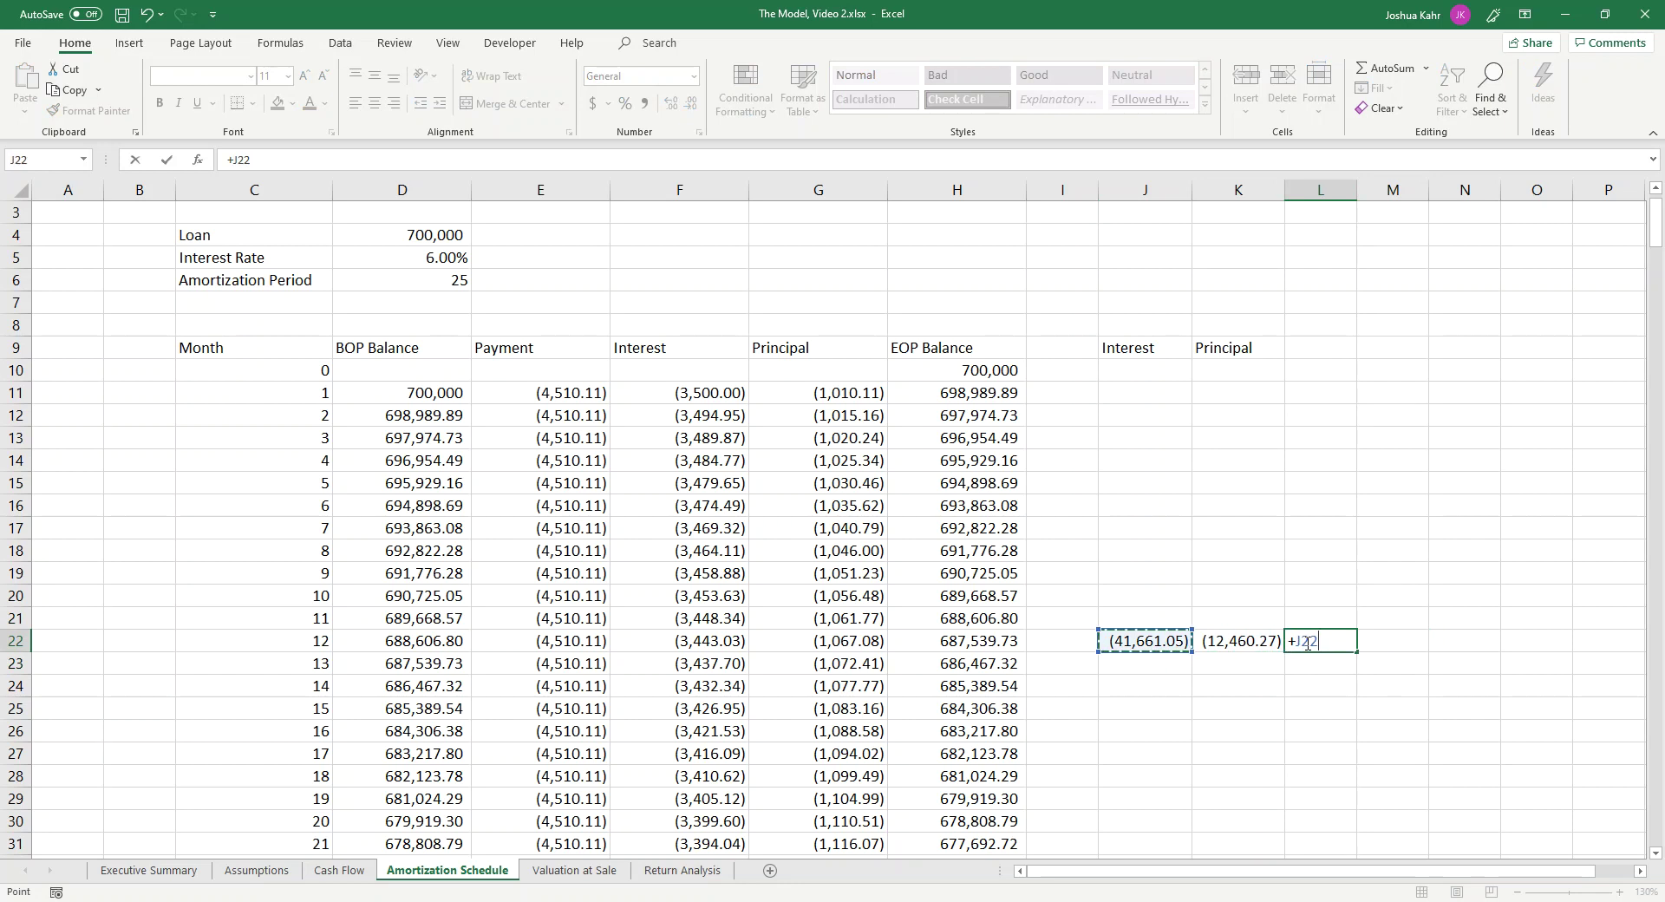
type("+")
key("Left")
key("Return")
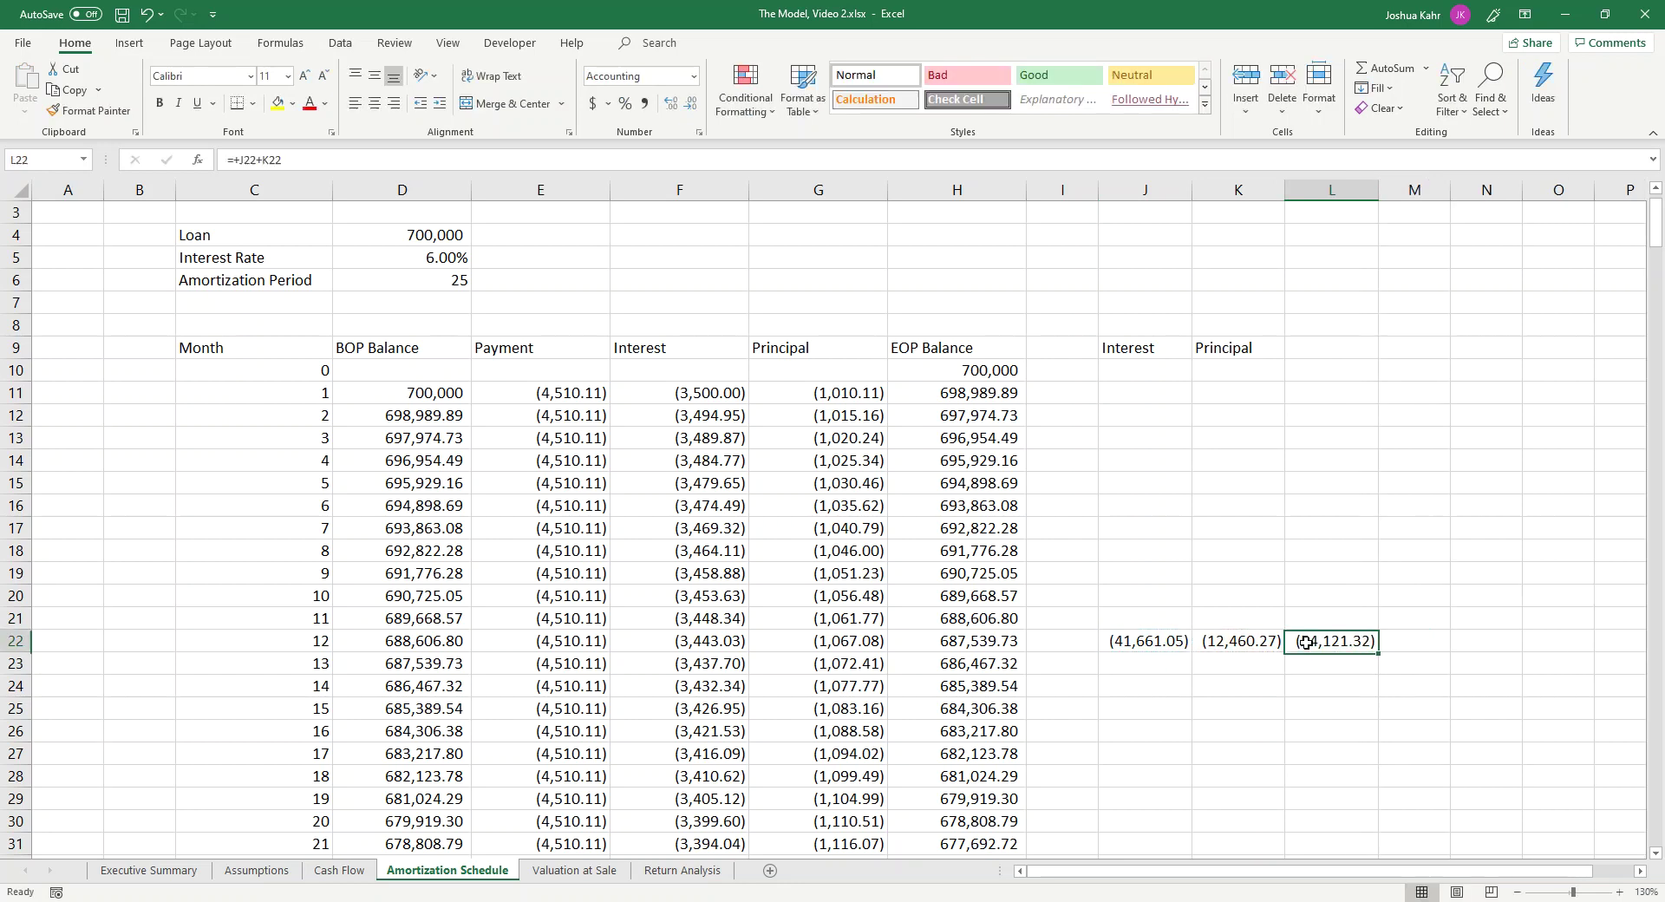
Step: Calculate the average monthly payment in M22 by dividing L22 by 12
key("Up")
key("Right")
type("+")
key("Left")
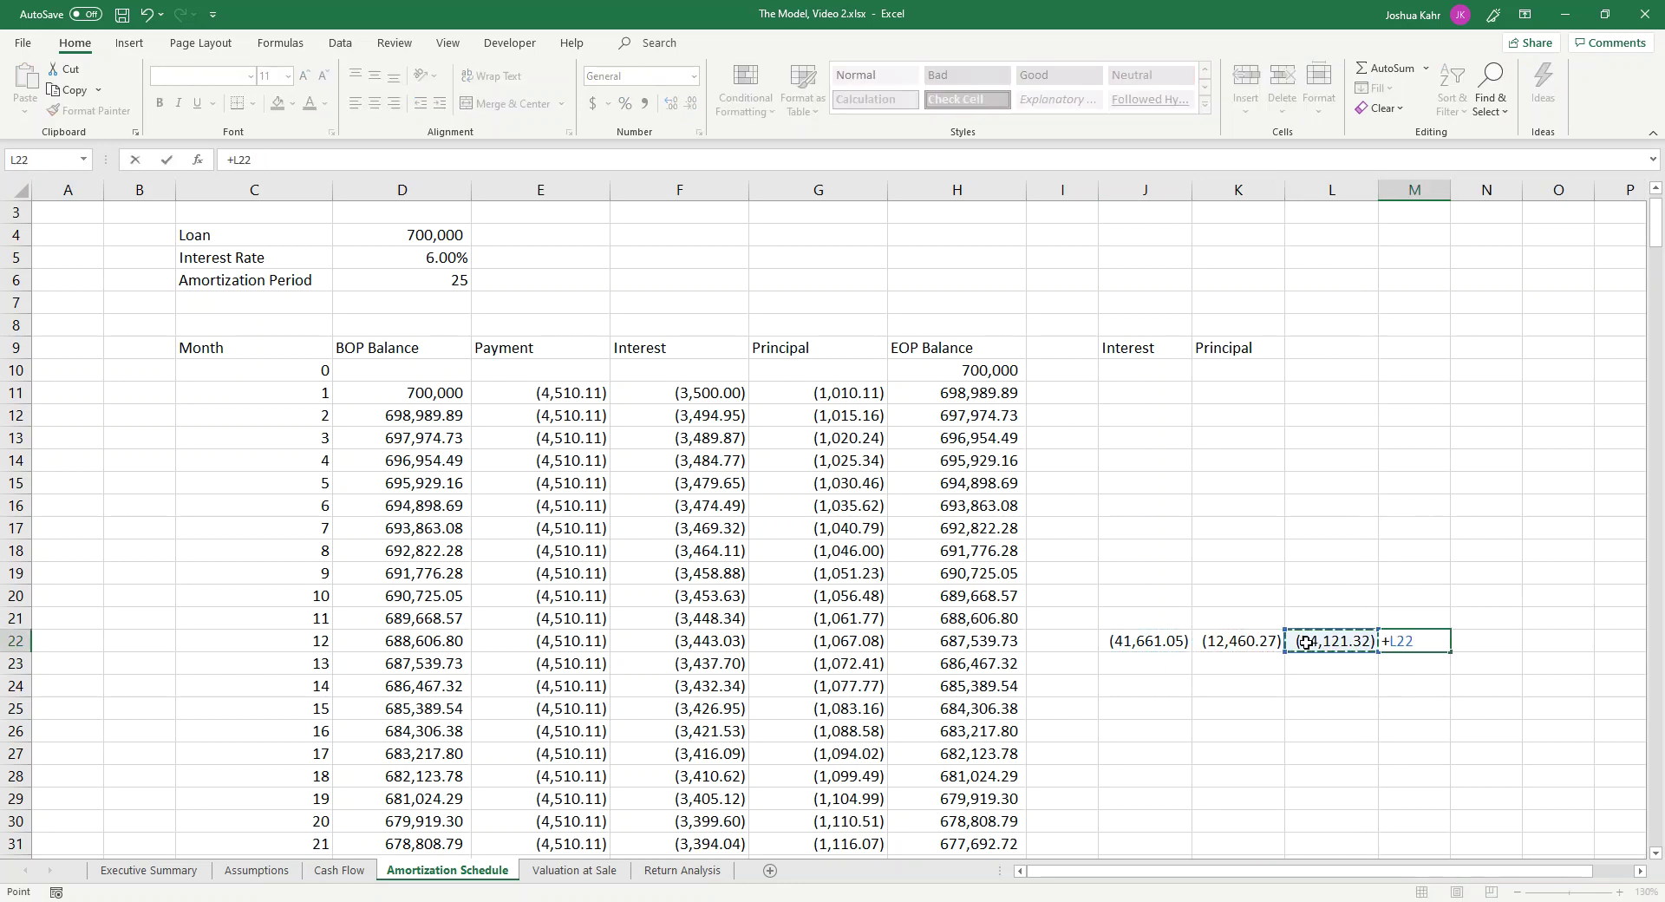
type("/12")
key("Return")
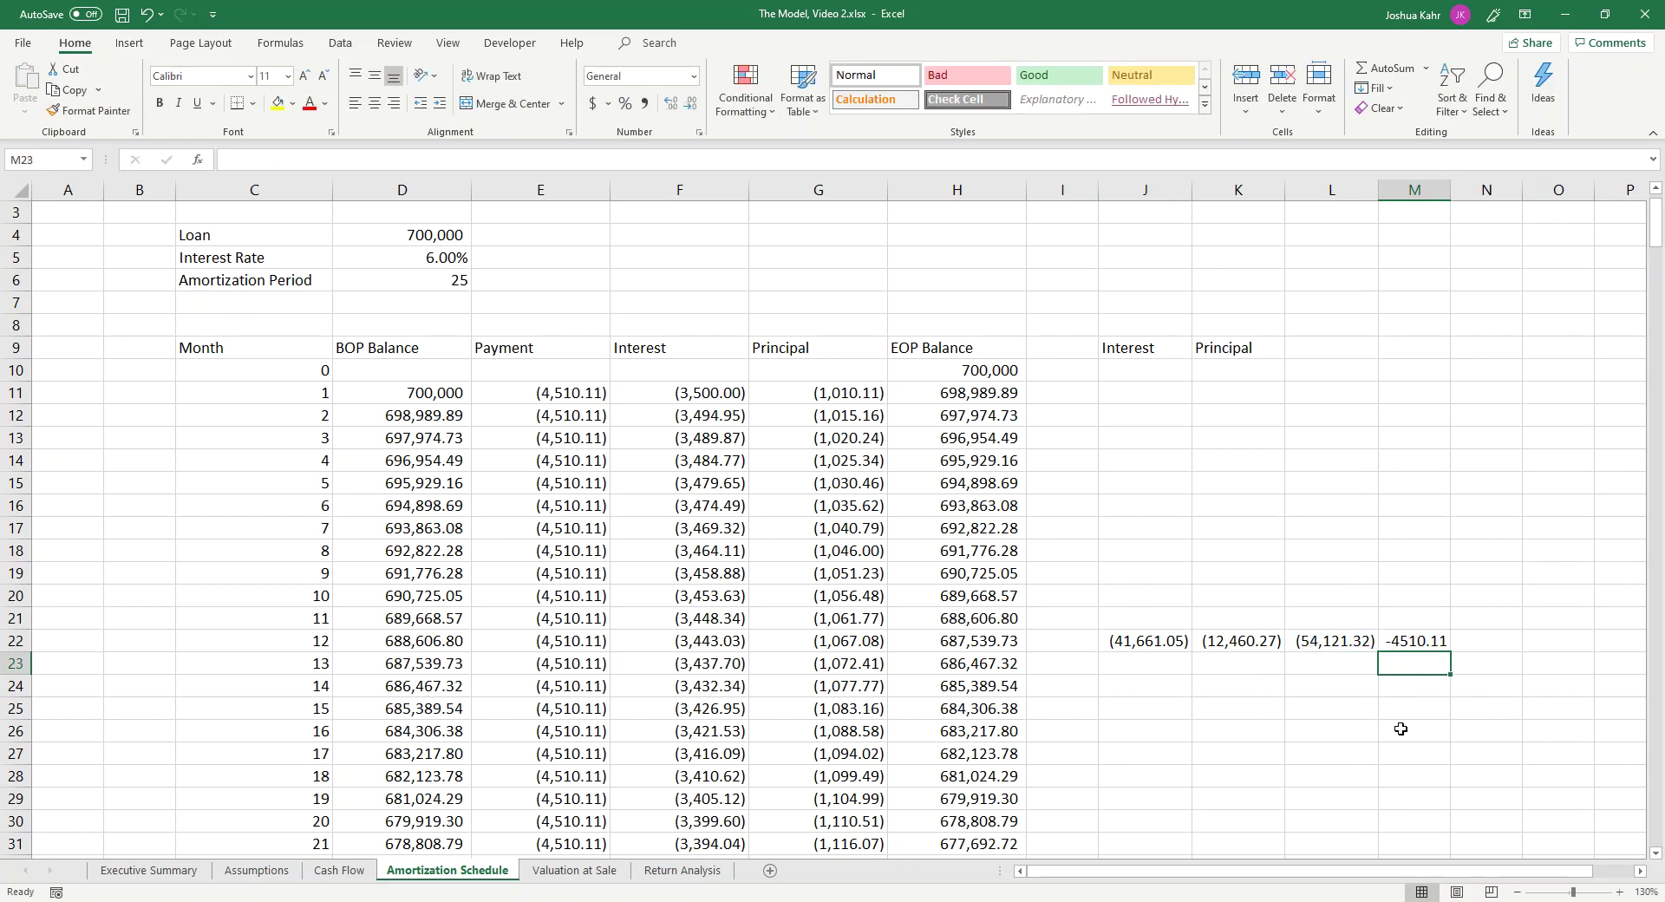
left_click(1375, 641)
left_click(1418, 648)
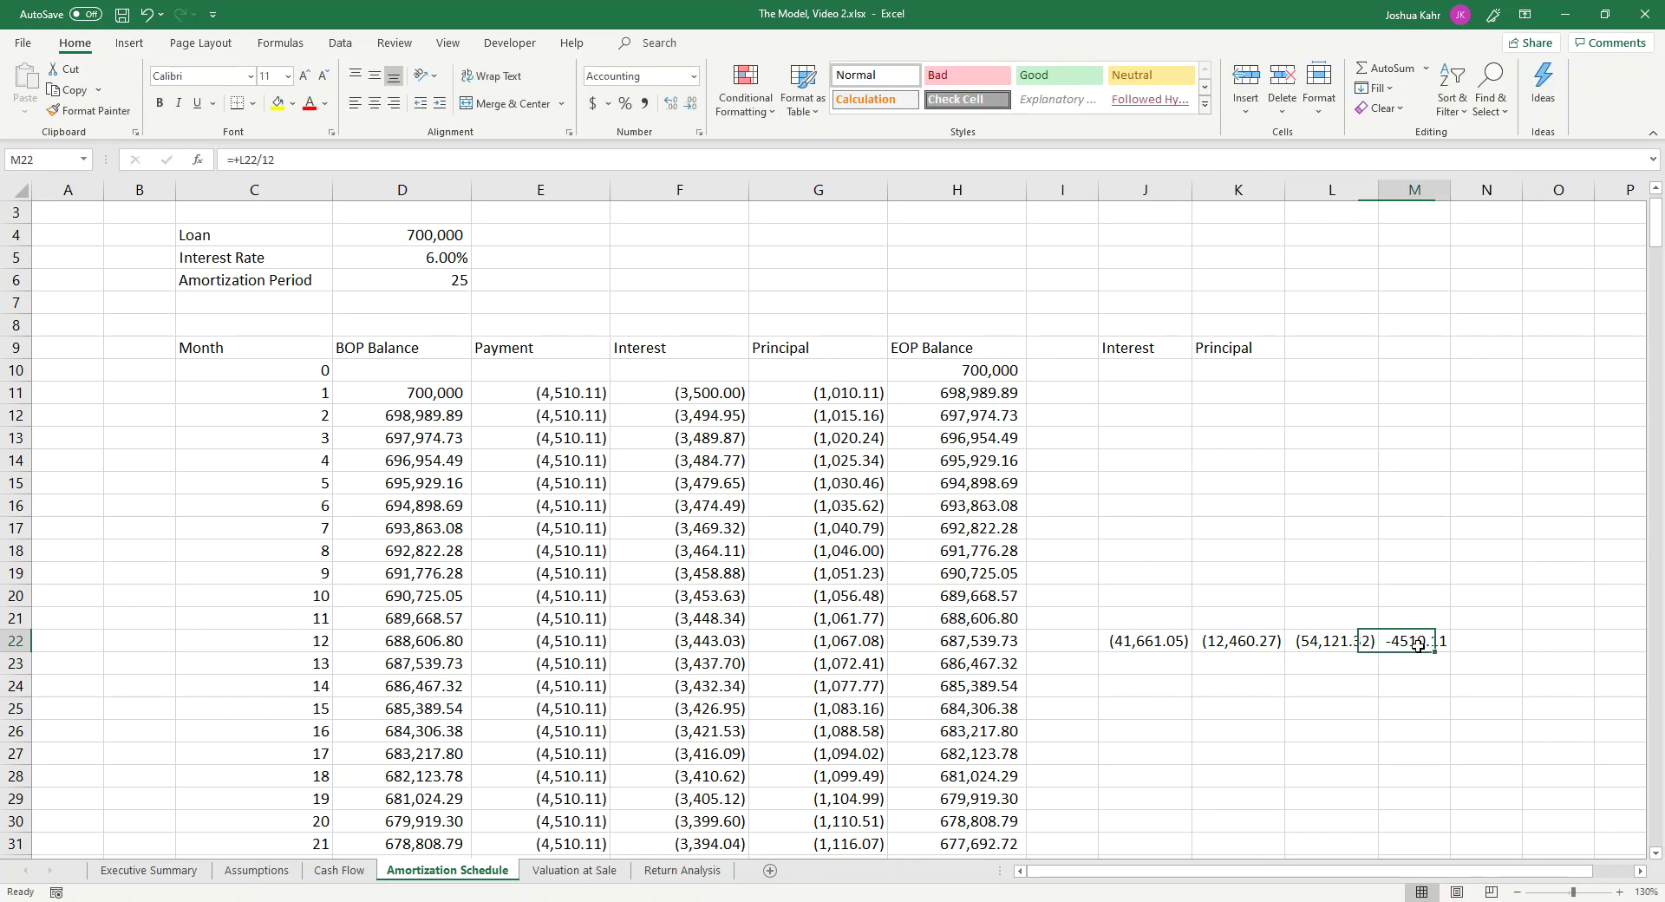
Step: Fill the 12-month block J11:M22 down to row 70 so the totals repeat every twelve months through month 60
mouse_move(1151, 375)
left_mouse_down()
mouse_move(1397, 583)
mouse_move(1404, 639)
mouse_move(1427, 646)
mouse_move(1161, 402)
mouse_move(1445, 643)
mouse_move(1423, 855)
mouse_move(1397, 195)
mouse_move(1393, 262)
mouse_move(1368, 151)
mouse_move(1440, 610)
left_mouse_up()
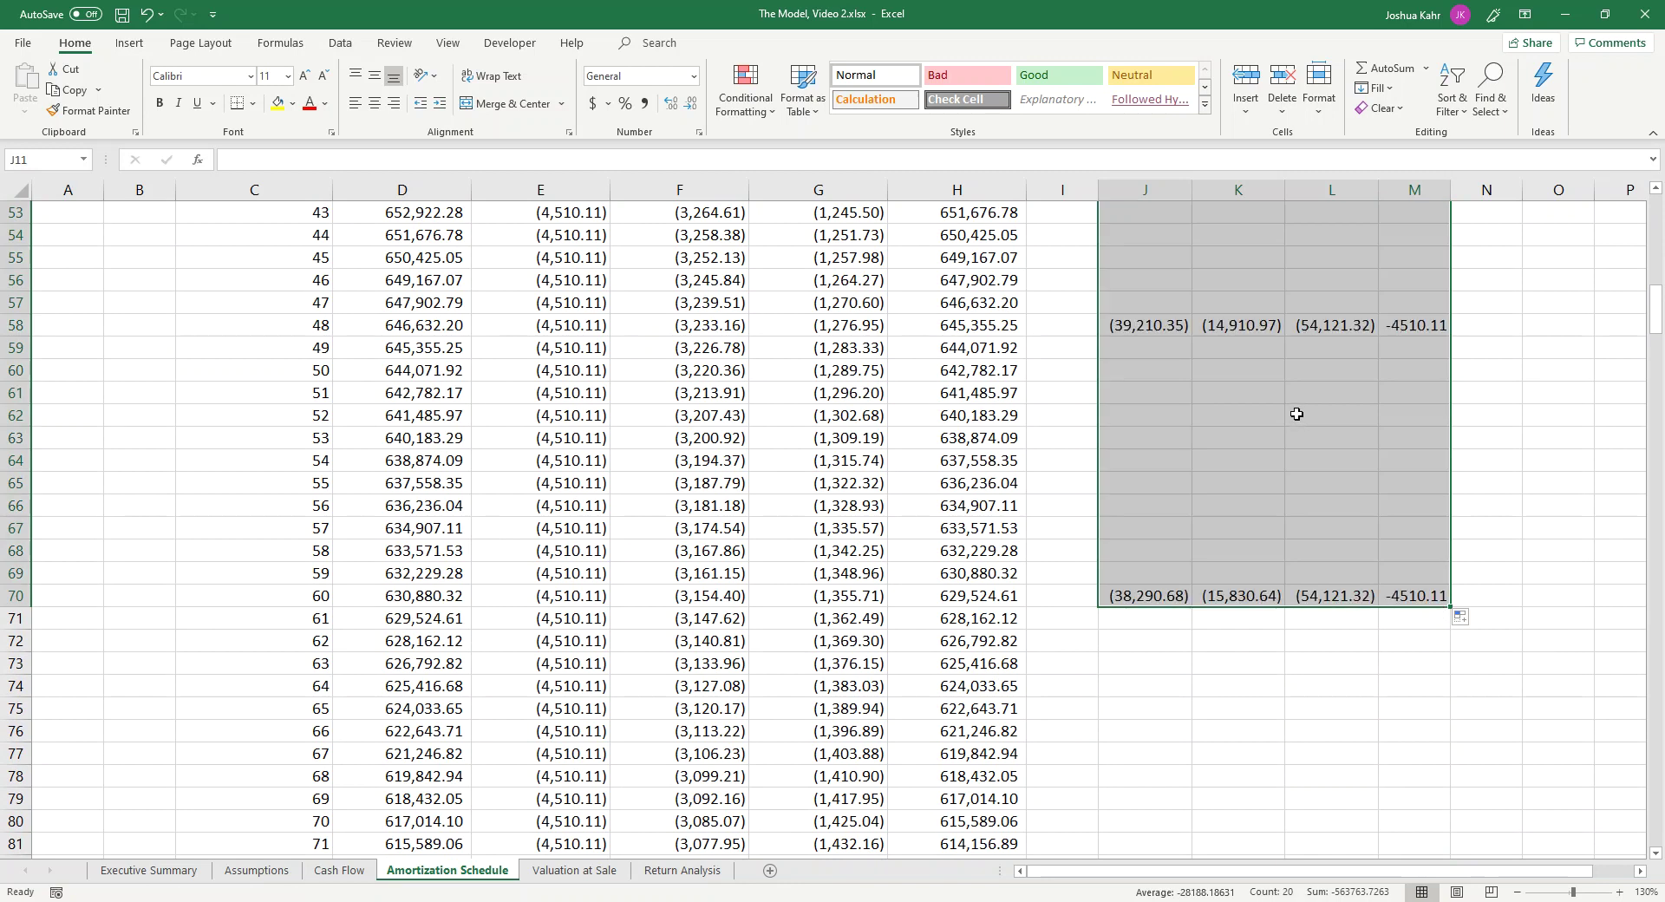
left_click(1296, 413)
scroll(1363, 413, "up", 16)
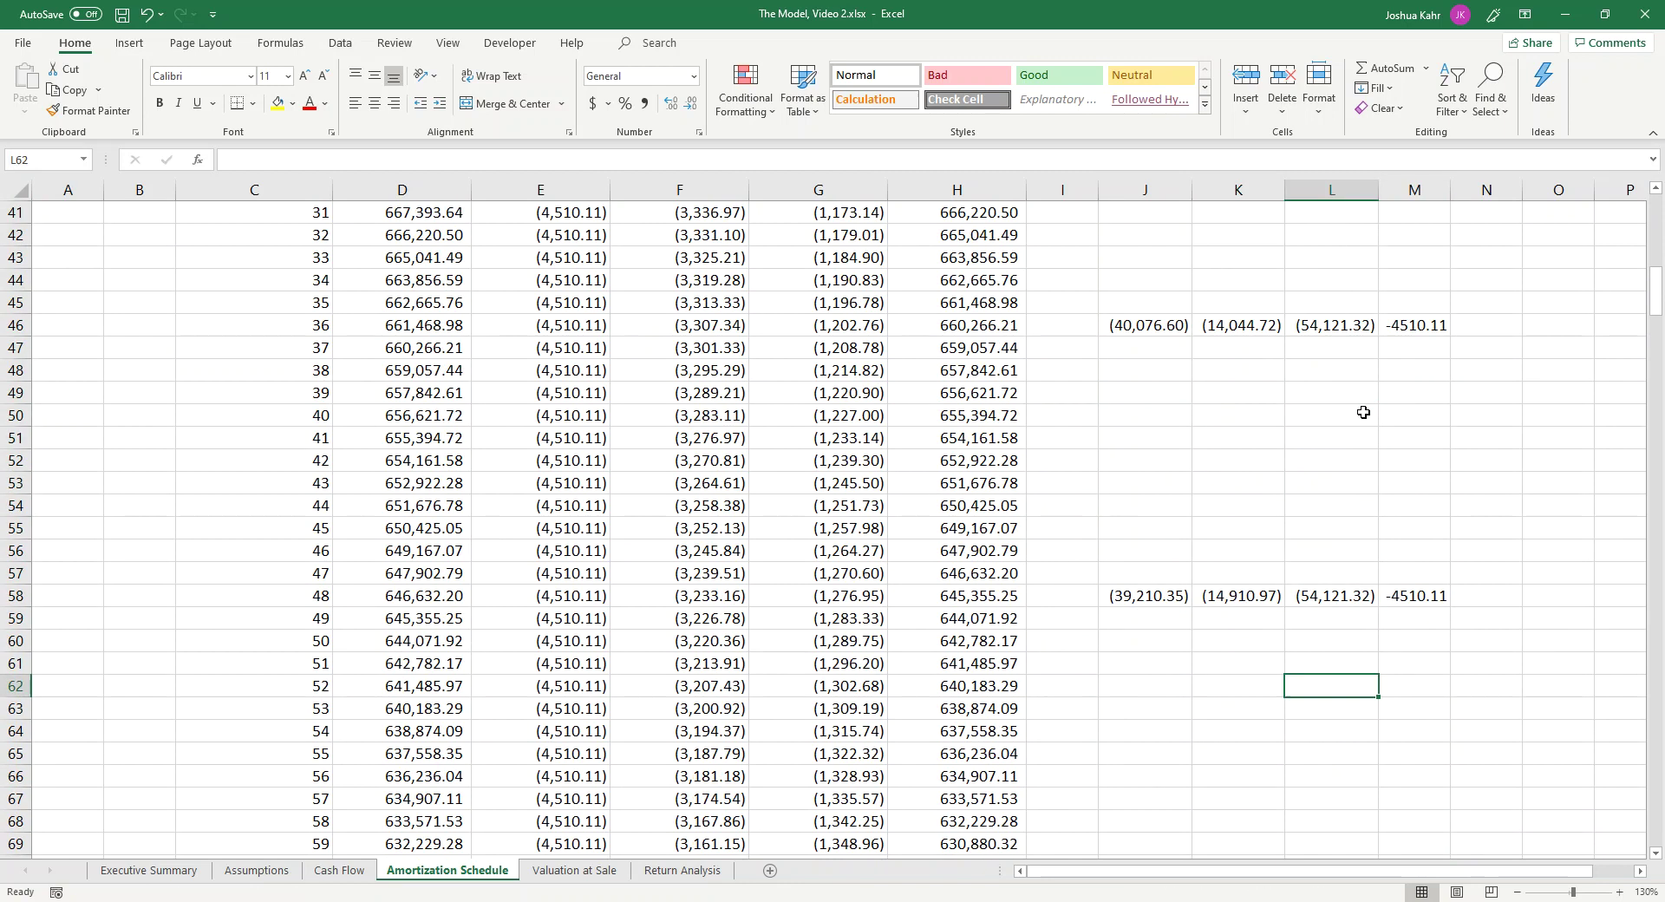
scroll(1363, 413, "down", 2)
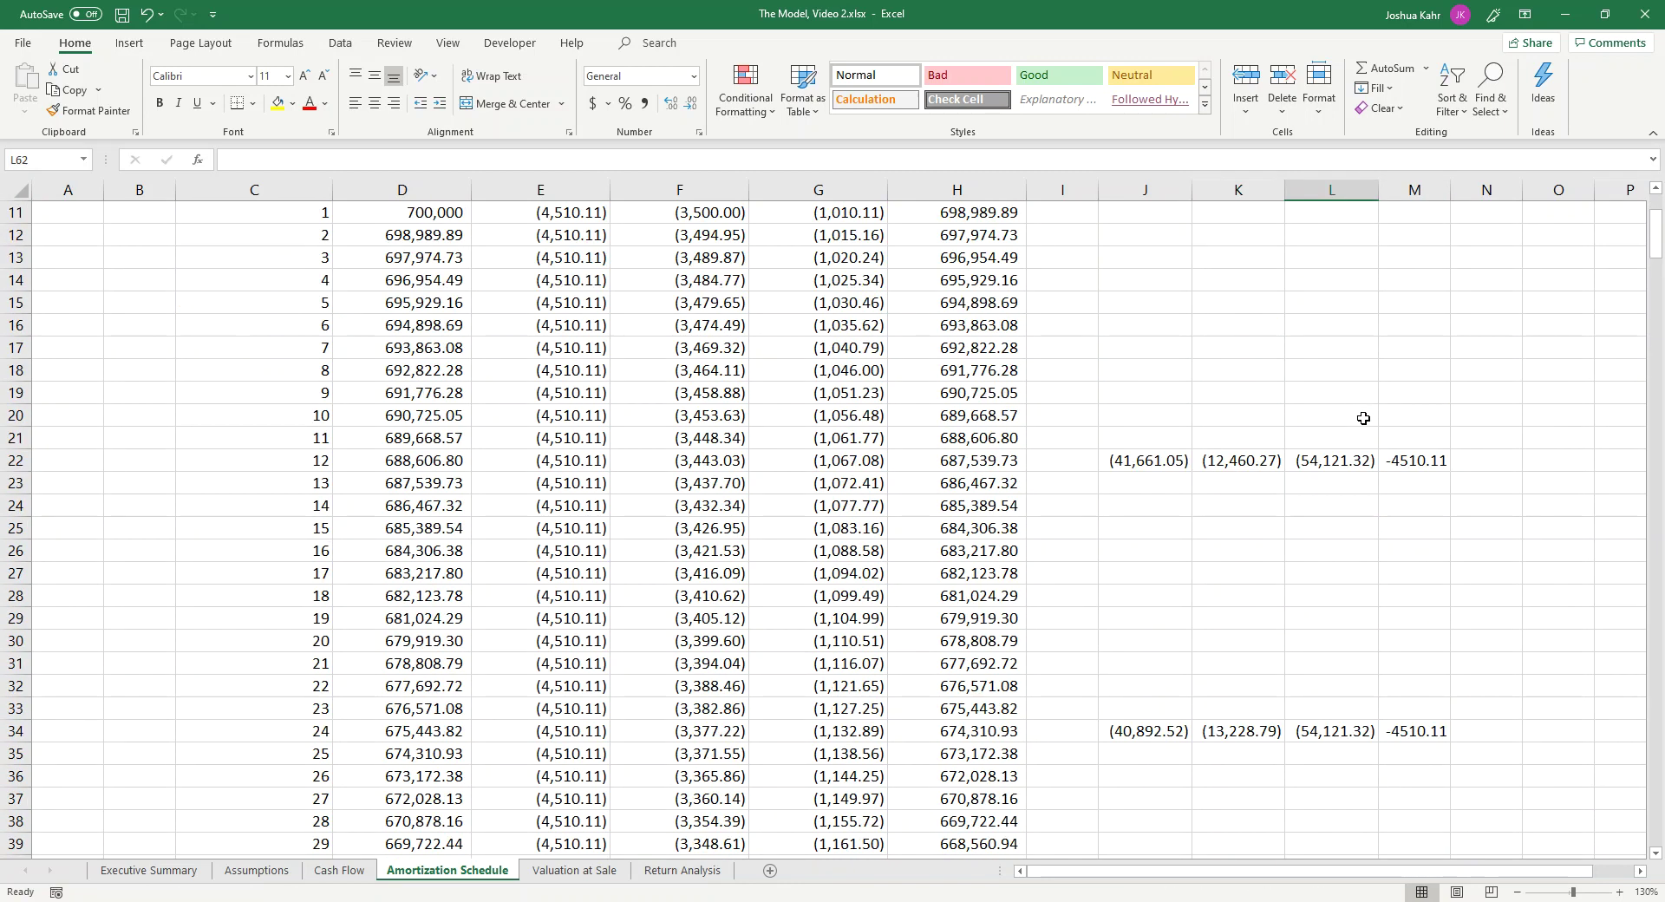
scroll(1181, 466, "up", 1)
Step: Examine the yearly interest and principal totals in columns J and K for months 12, 24, 36, 48 and 60
left_click(1132, 530)
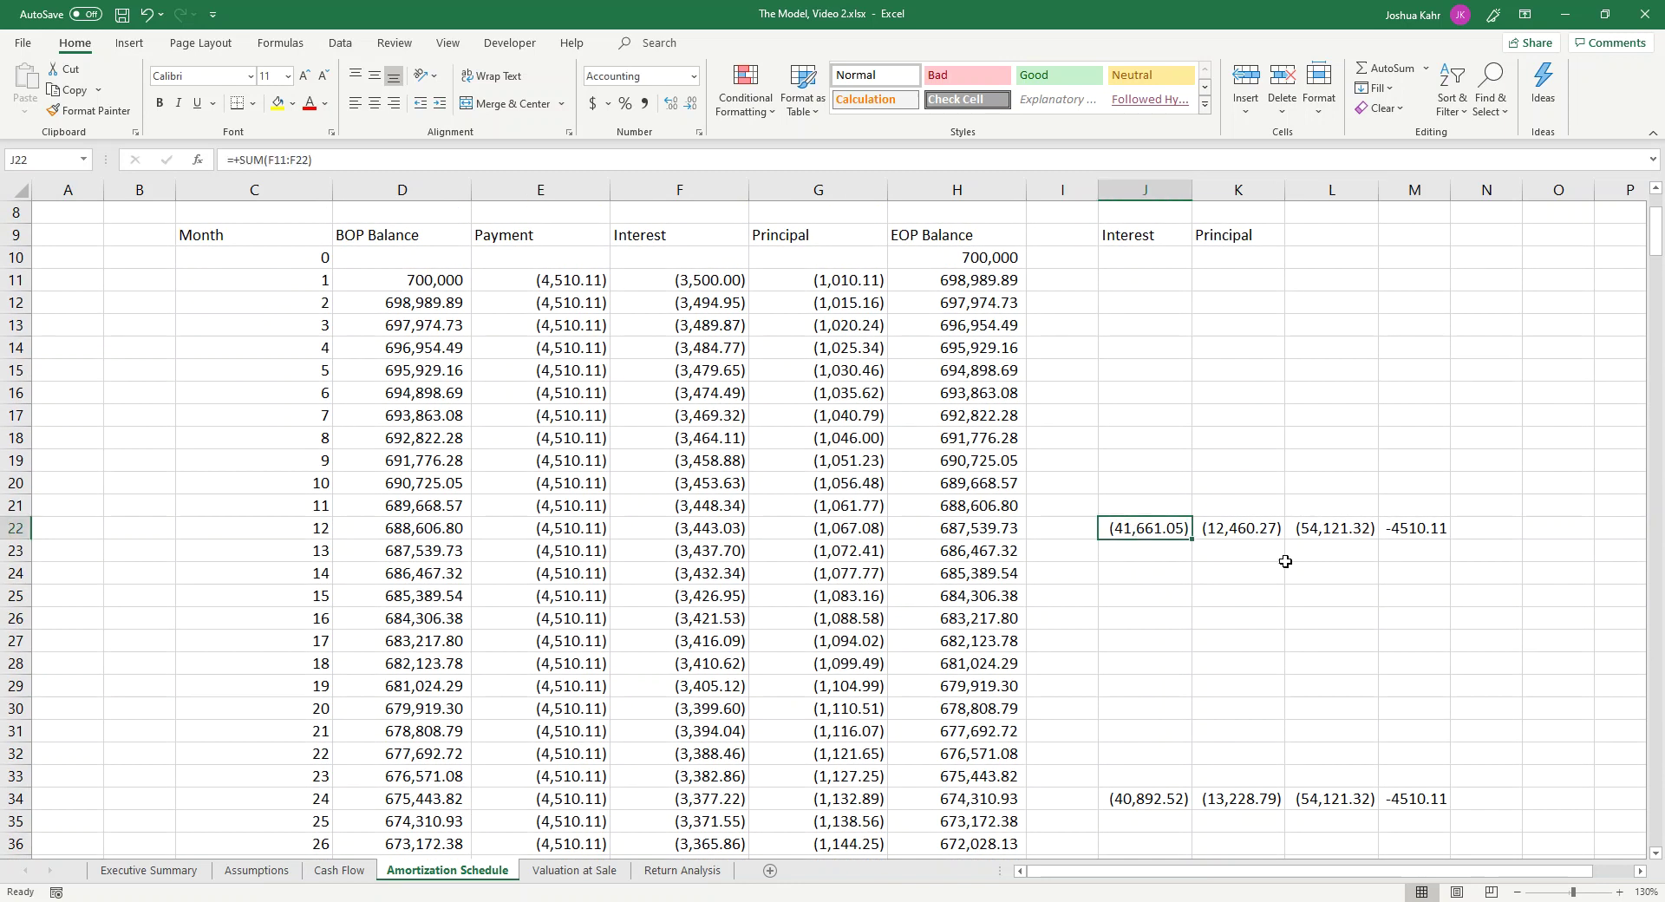
left_click(1238, 532, "shift")
left_click(1141, 531)
left_click(1228, 532)
left_click(1143, 797)
left_click(1241, 796)
scroll(1341, 761, "down", 5)
left_click(1180, 729)
left_click(1247, 738)
scroll(1246, 737, "down", 5)
left_click(1137, 664)
left_click(1242, 668)
scroll(1228, 676, "down", 6)
left_click(1117, 528)
left_click(1250, 550)
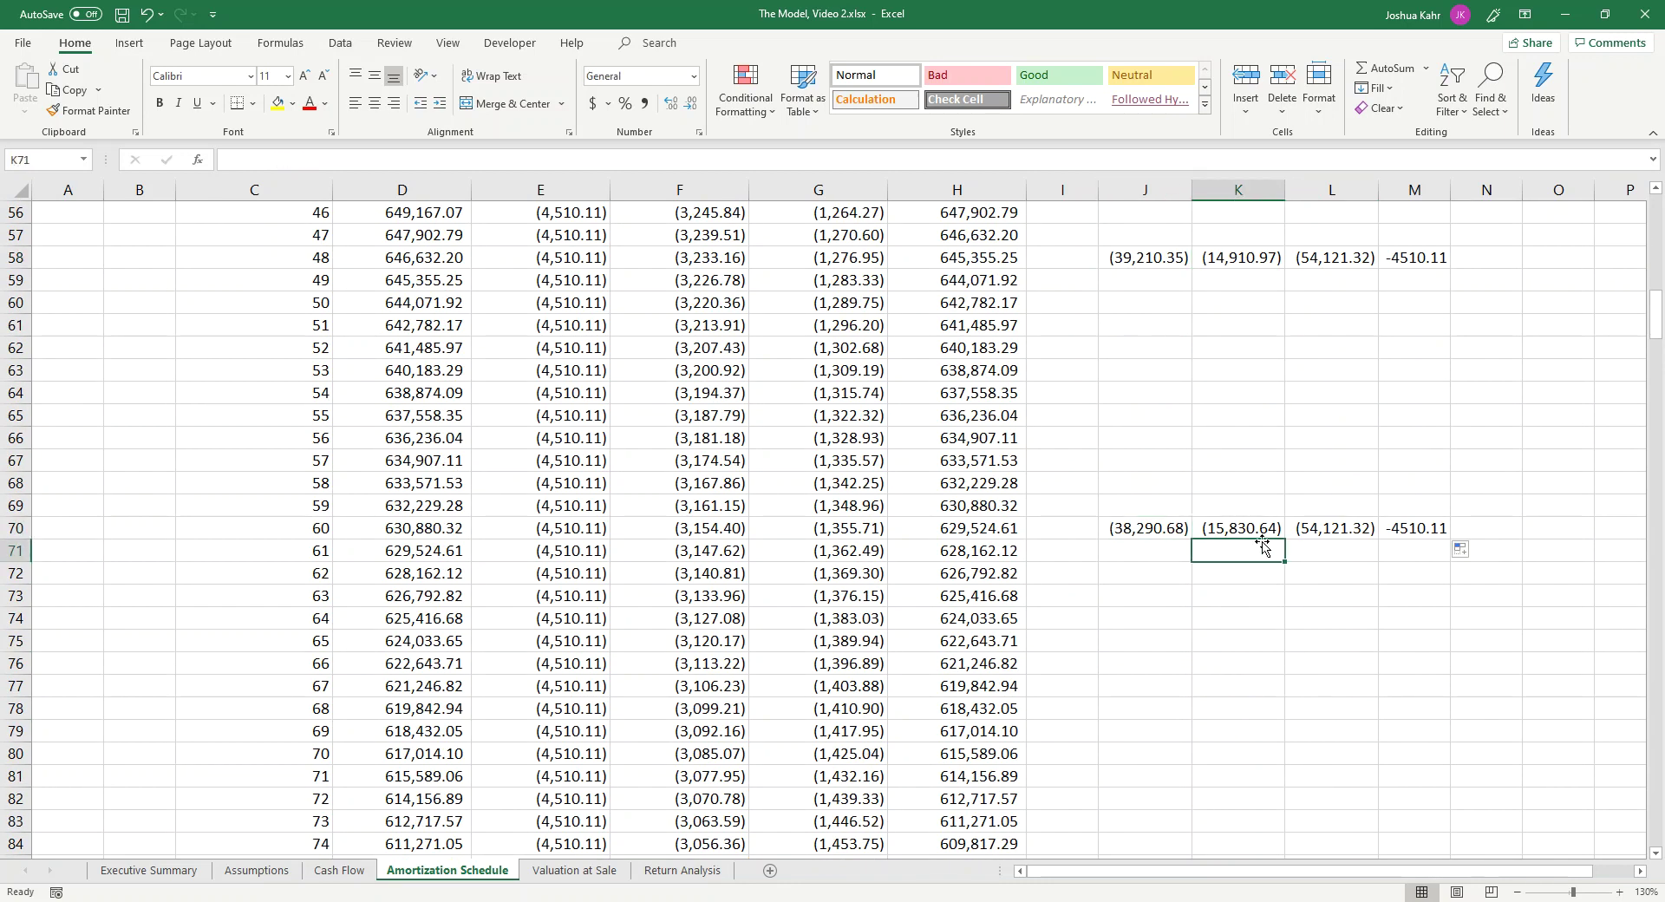
scroll(1291, 550, "up", 6)
scroll(1292, 550, "up", 12)
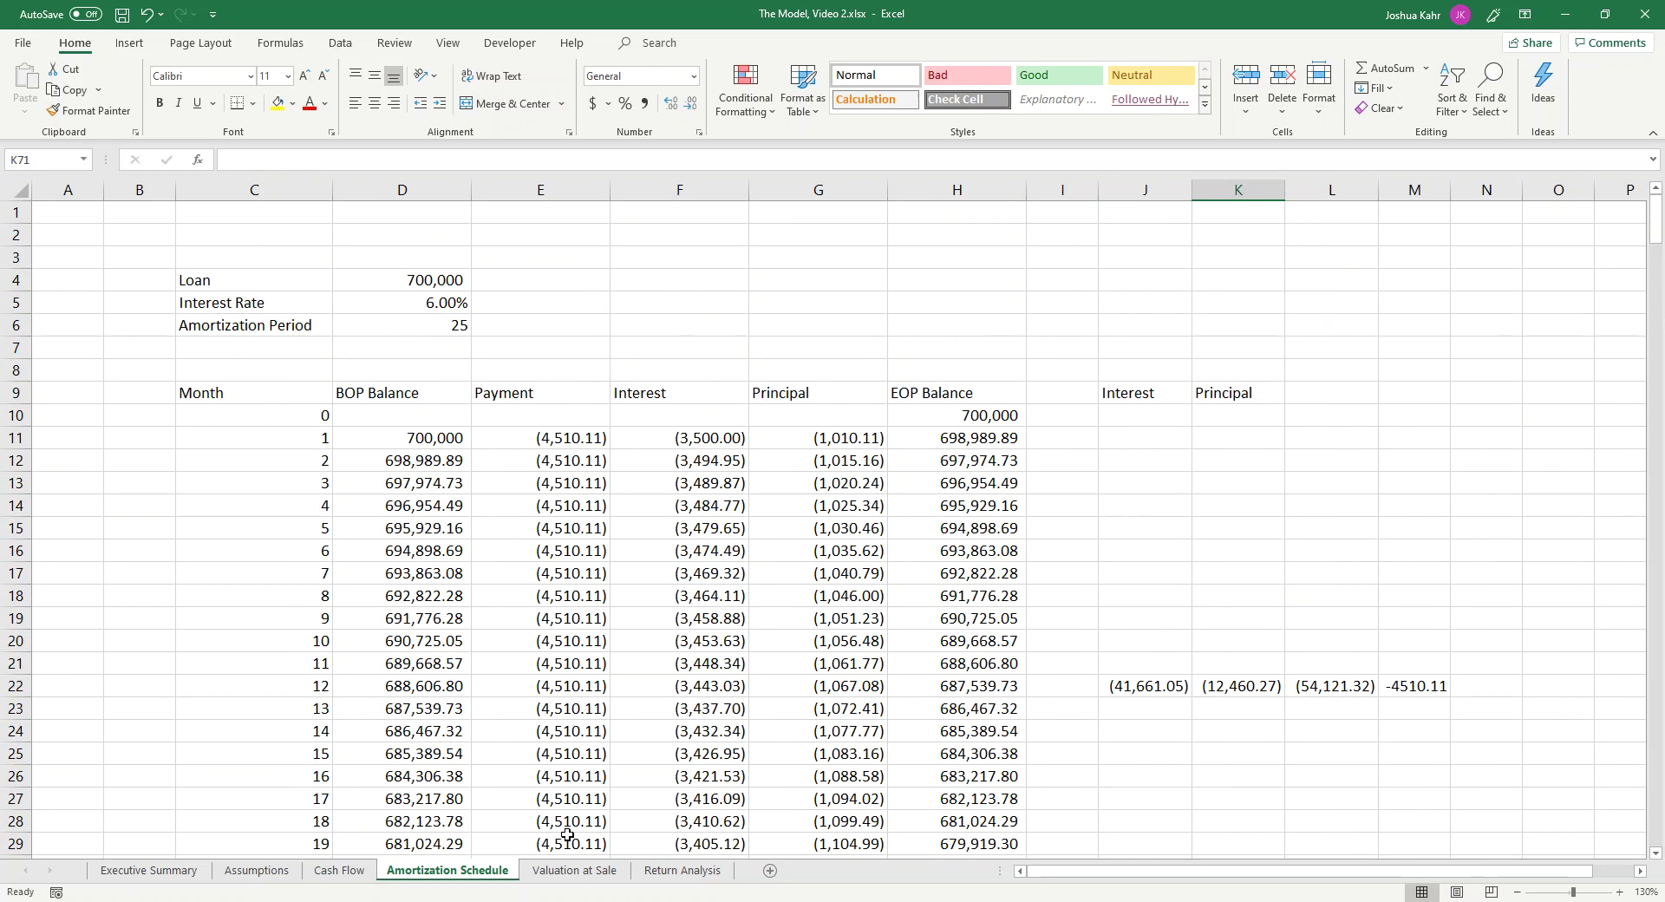
Step: Link the year 1 Principal in D14 of the Cash Flow sheet to K22 of the Amortization Schedule
left_click(340, 870)
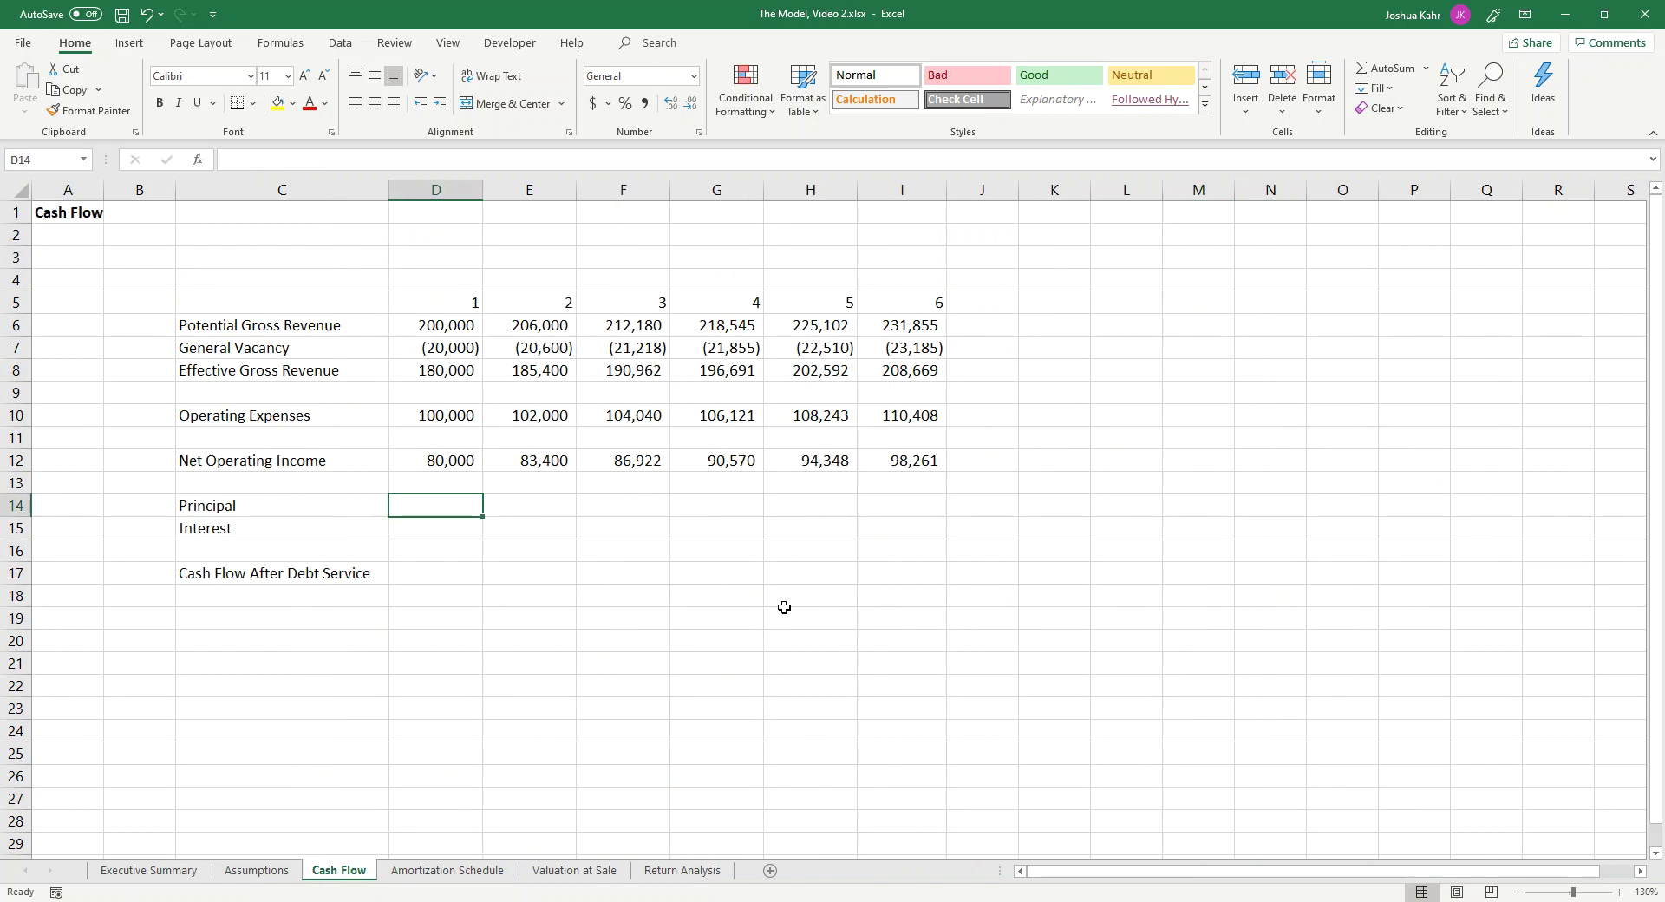
type("+")
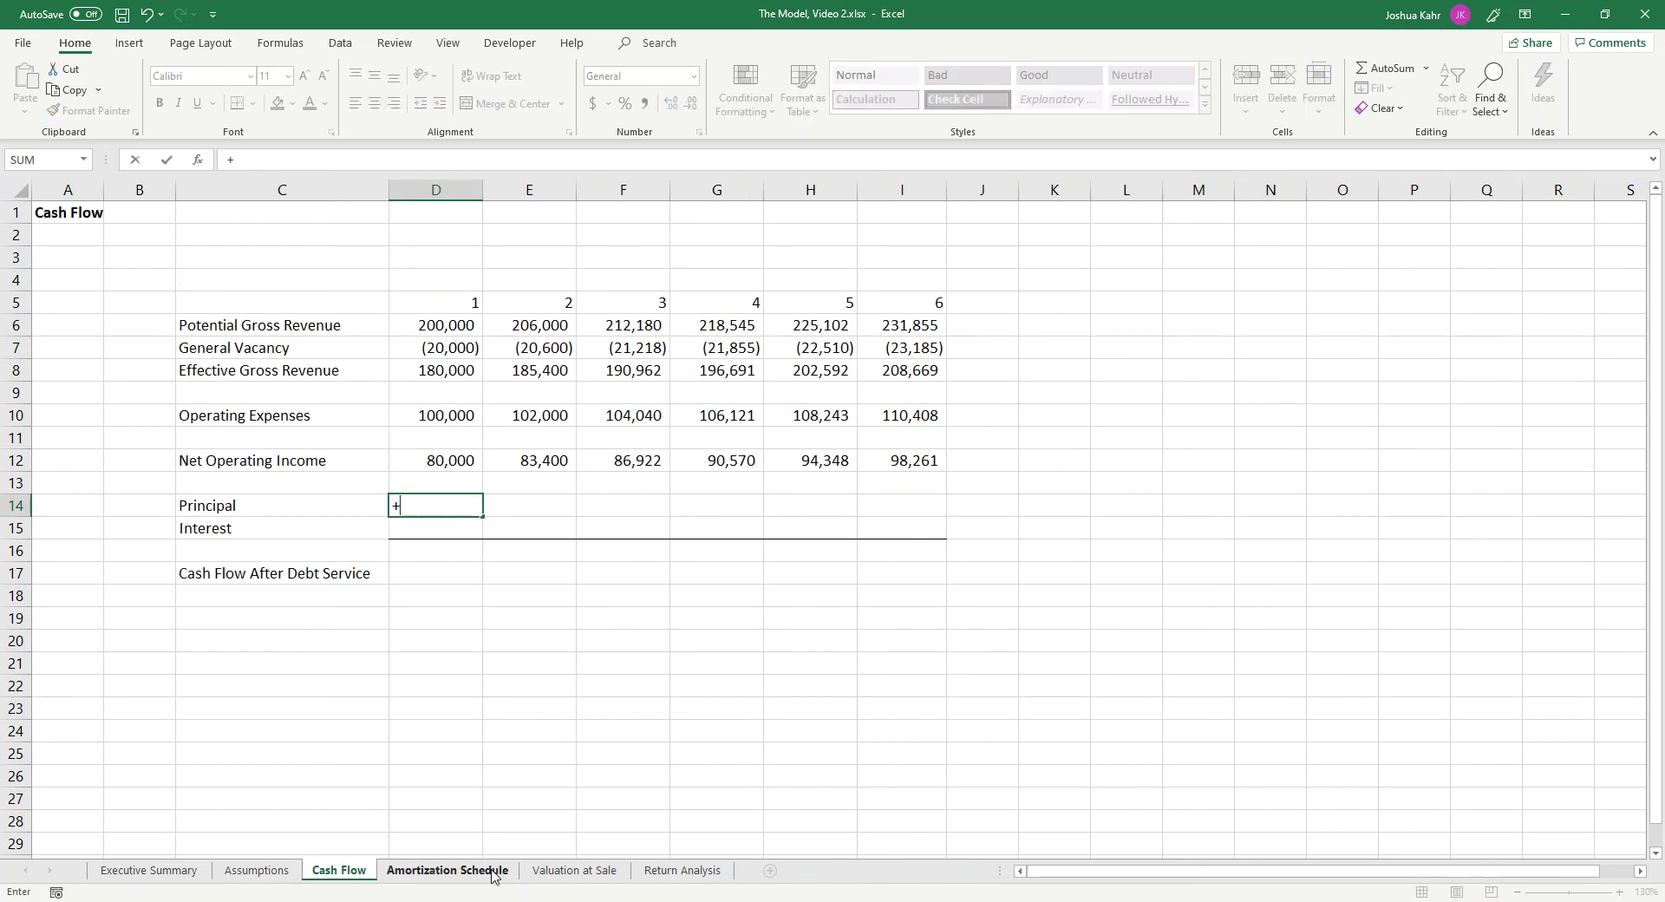
left_click(501, 869)
left_click(1250, 684)
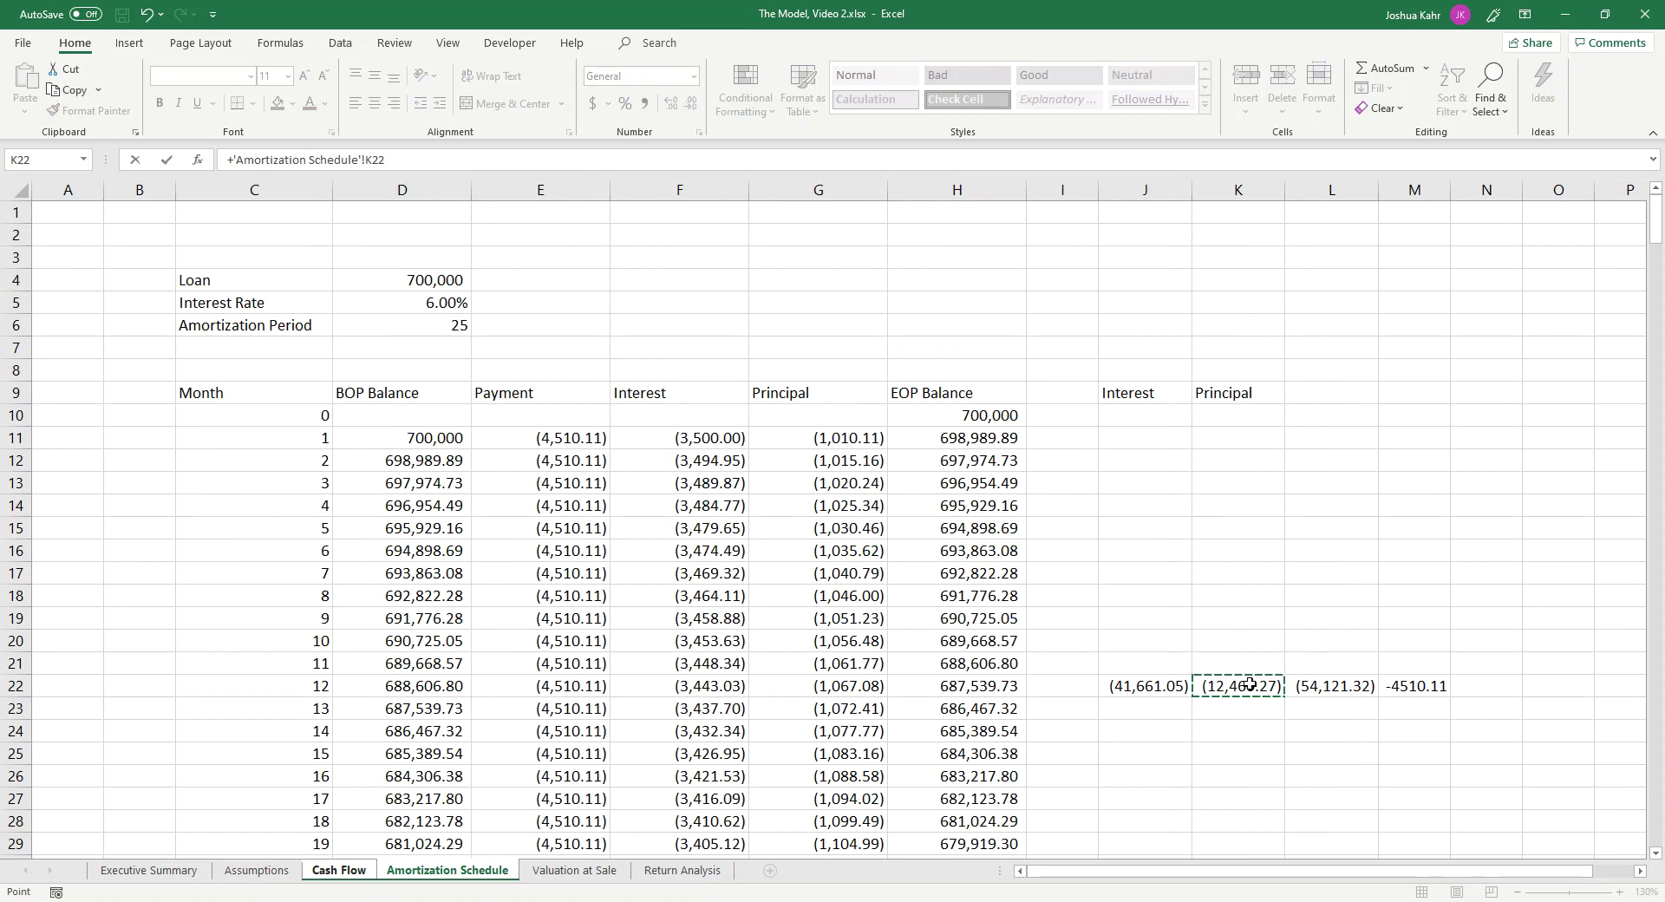
key("Return")
key("Up")
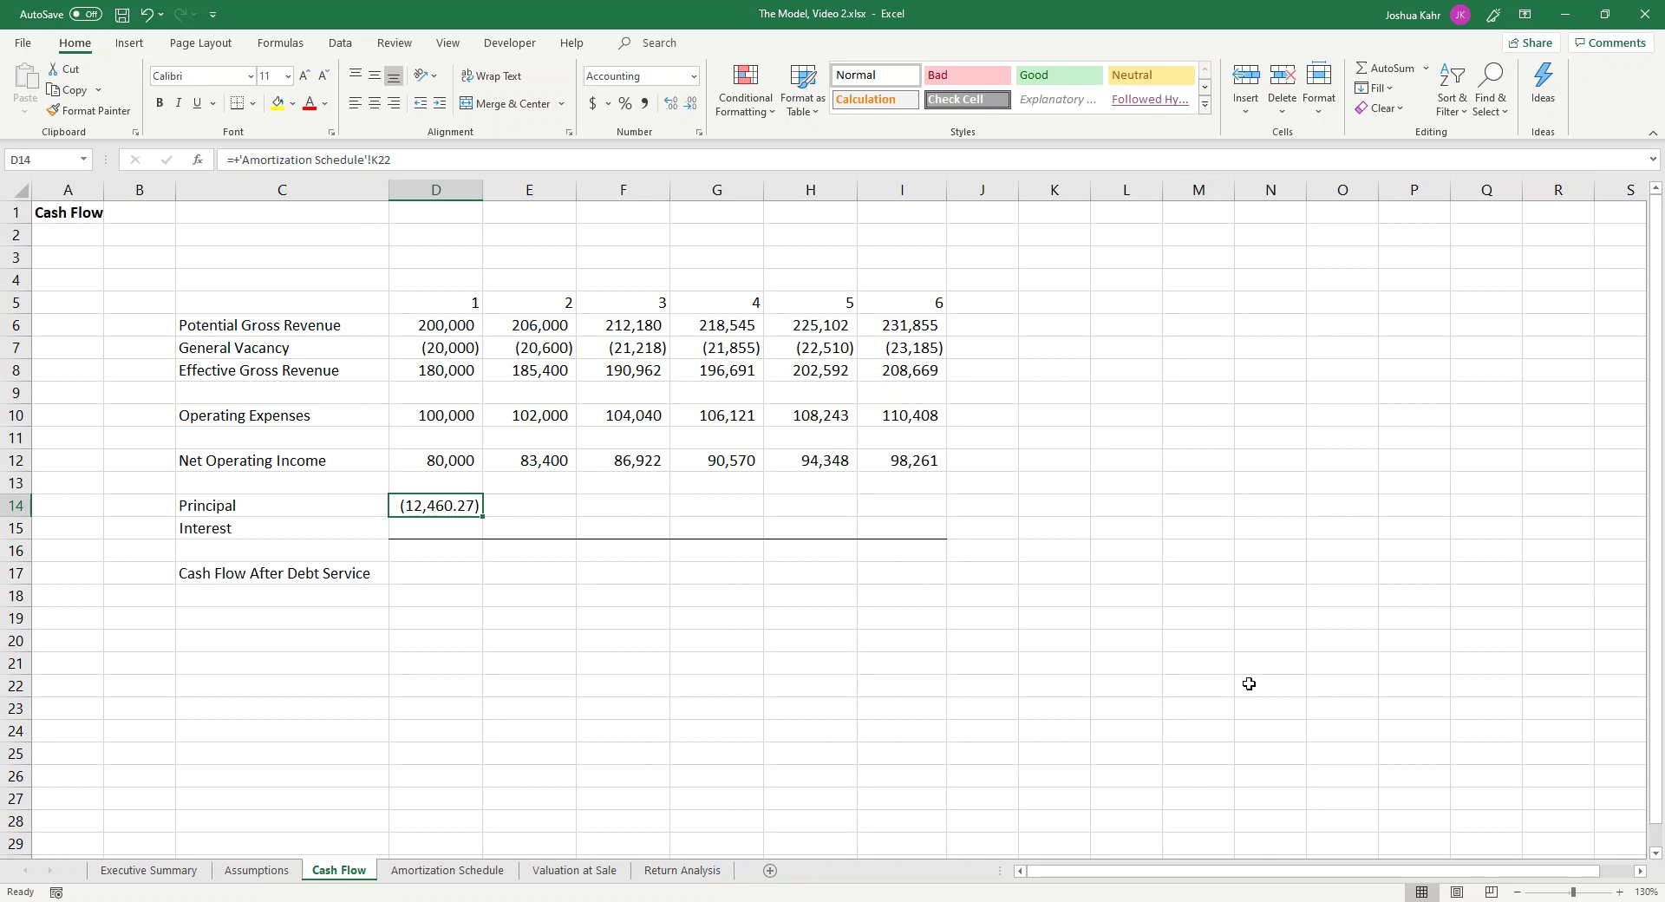
Step: Replace D14 with a VLOOKUP of D5*12 in C11:K370 of the Amortization Schedule, returning column 9 with FALSE for an exact match
type("+")
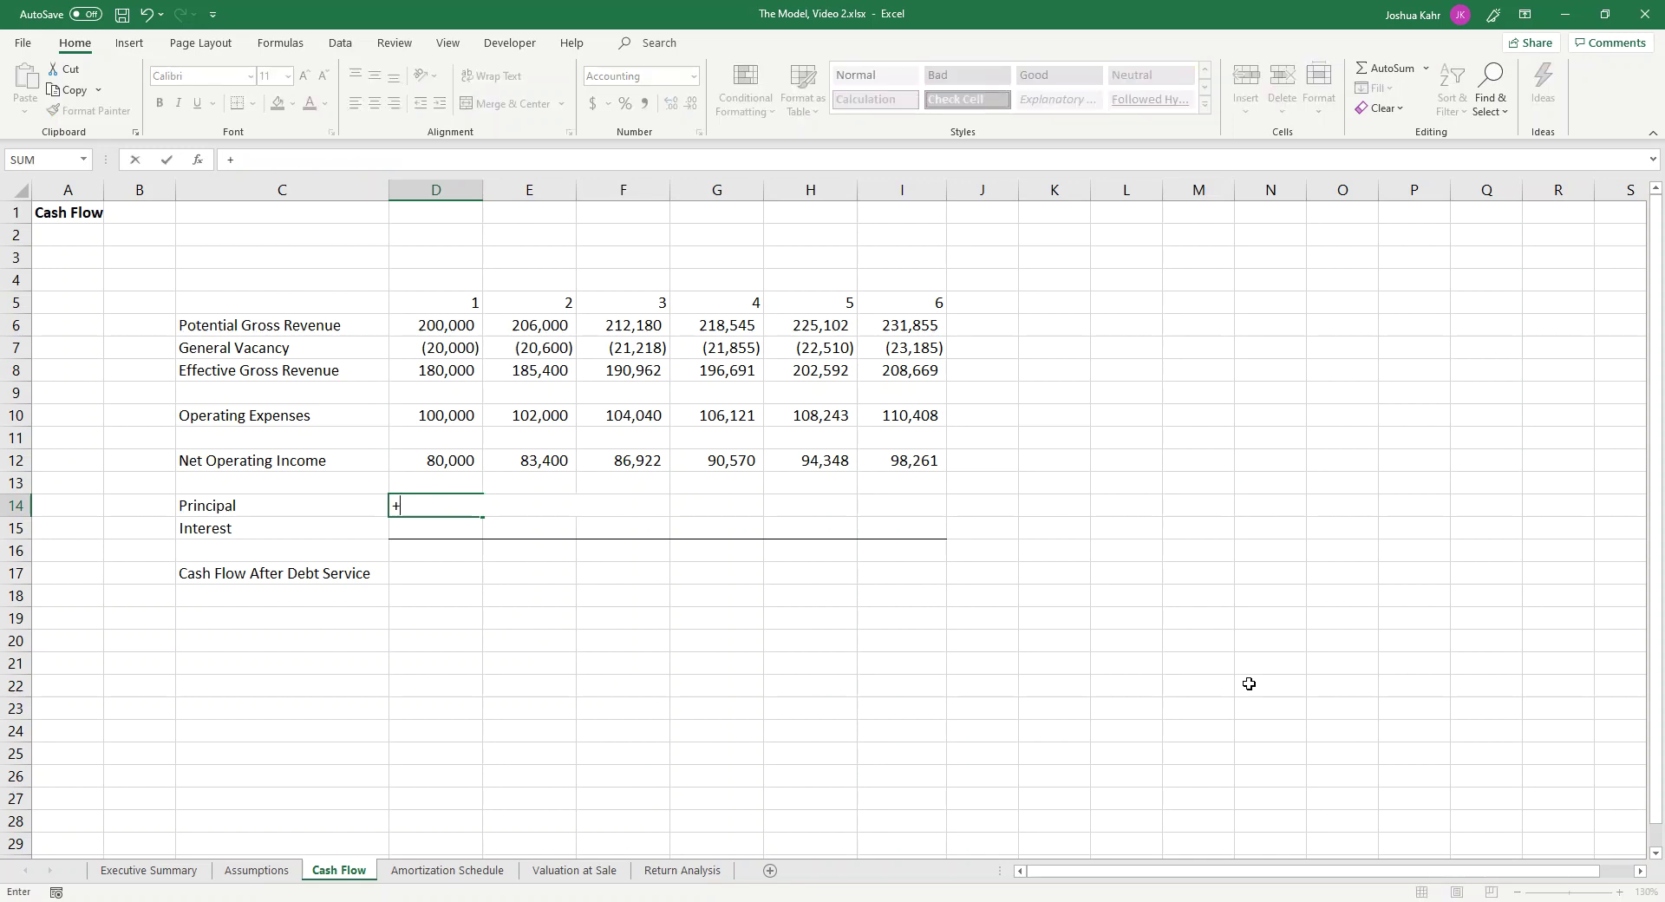
type("vlookup(")
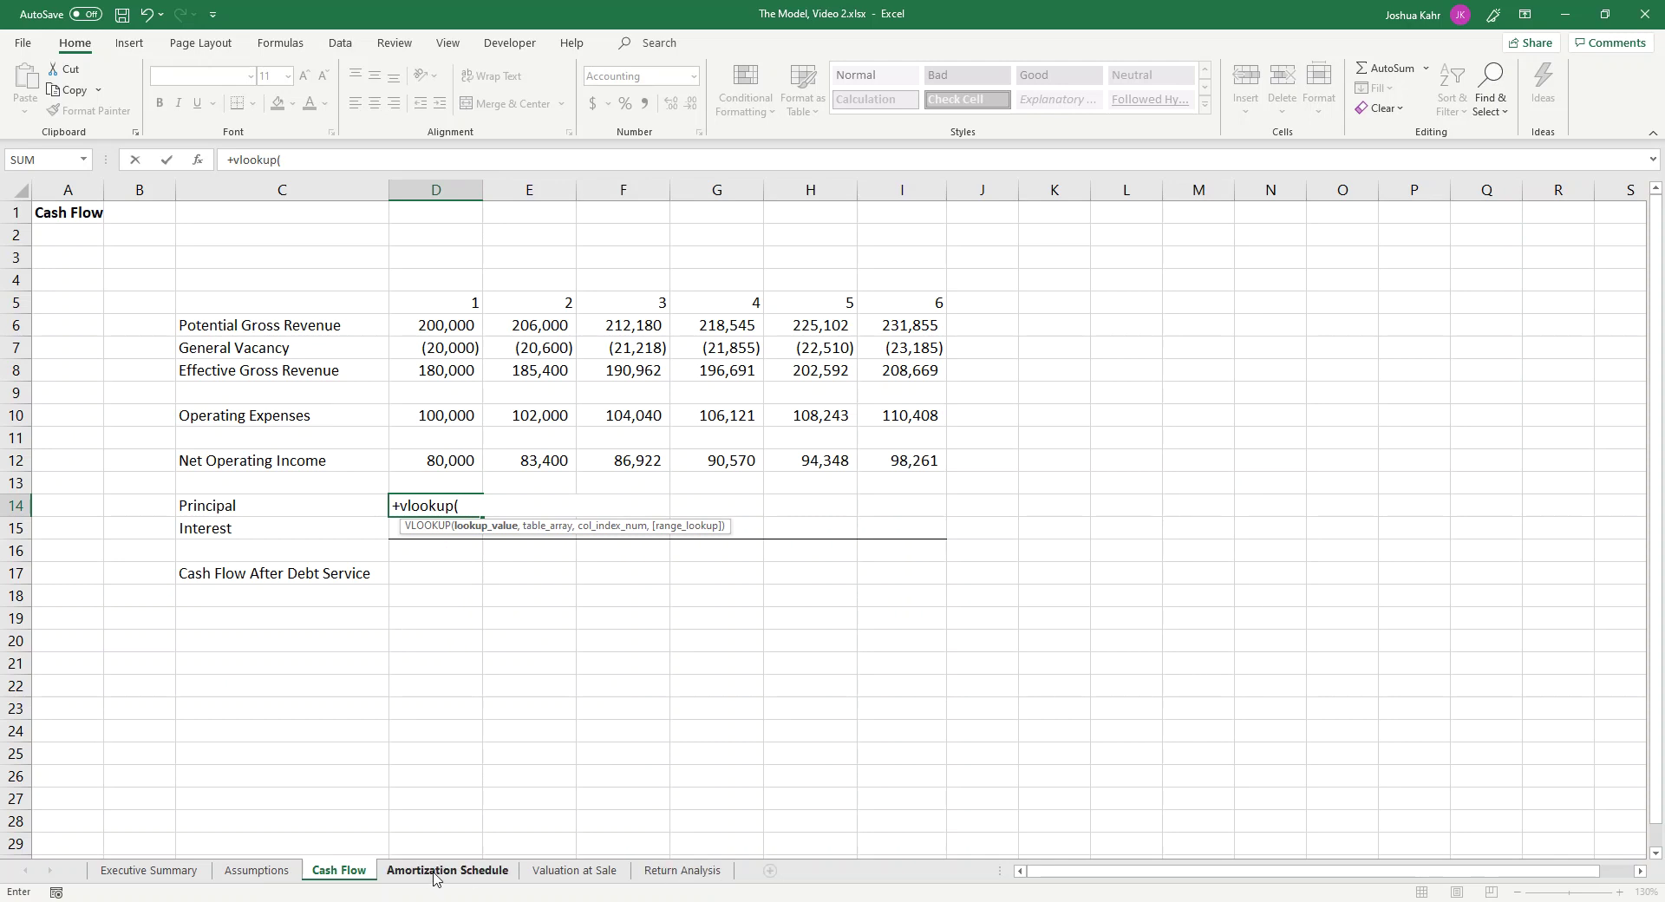
left_click(466, 303)
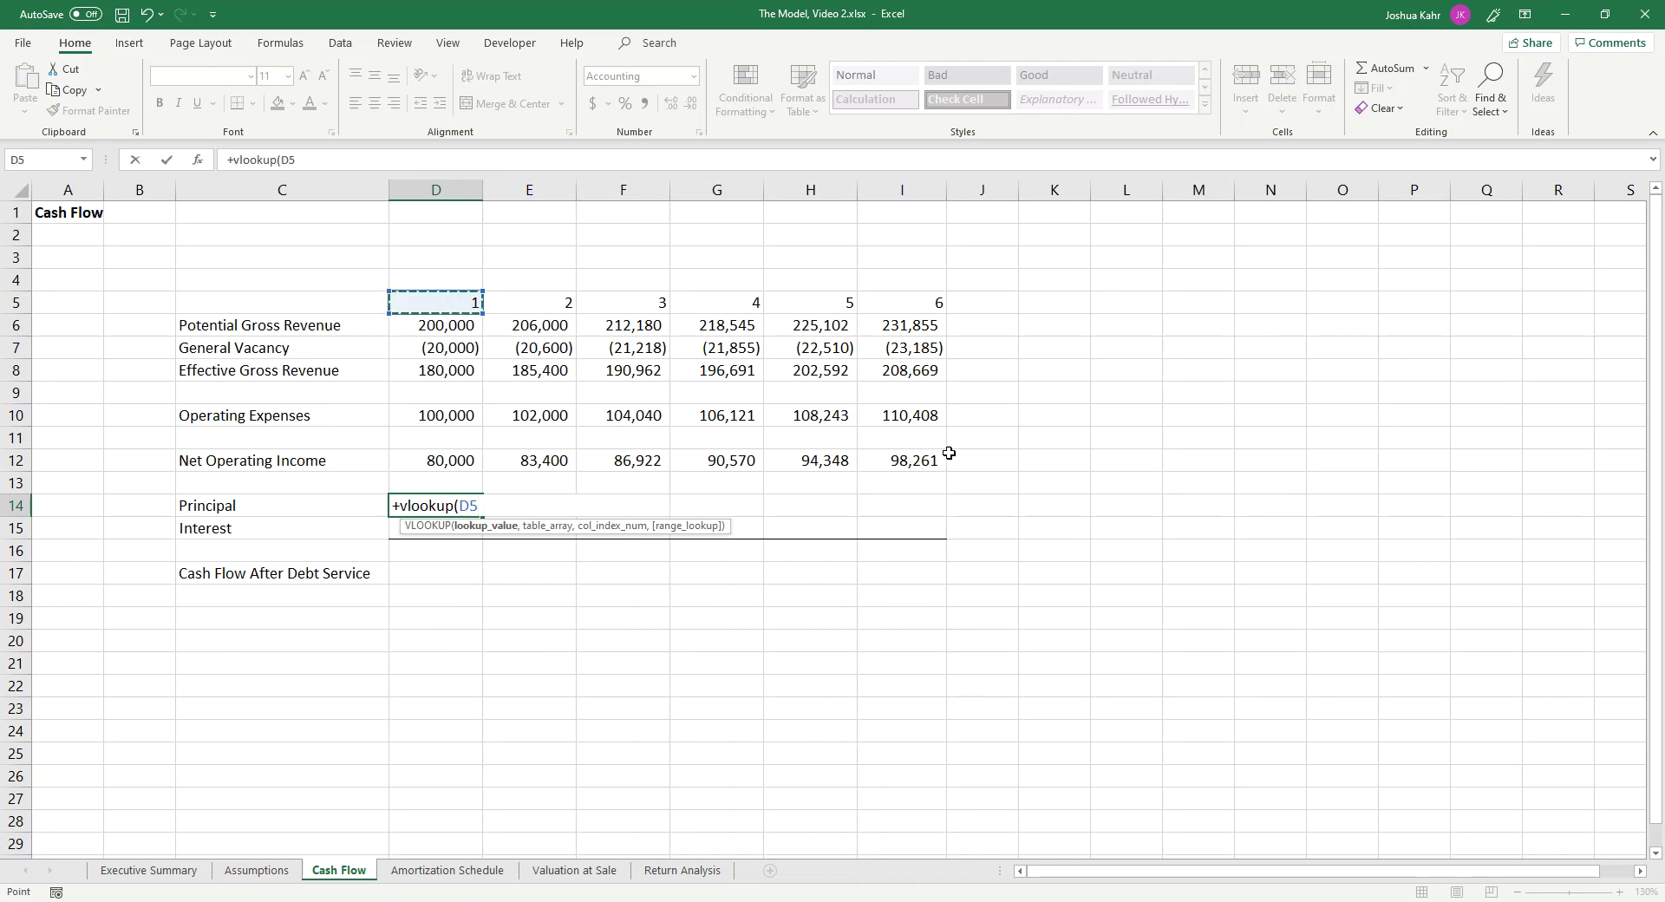
type("*12,")
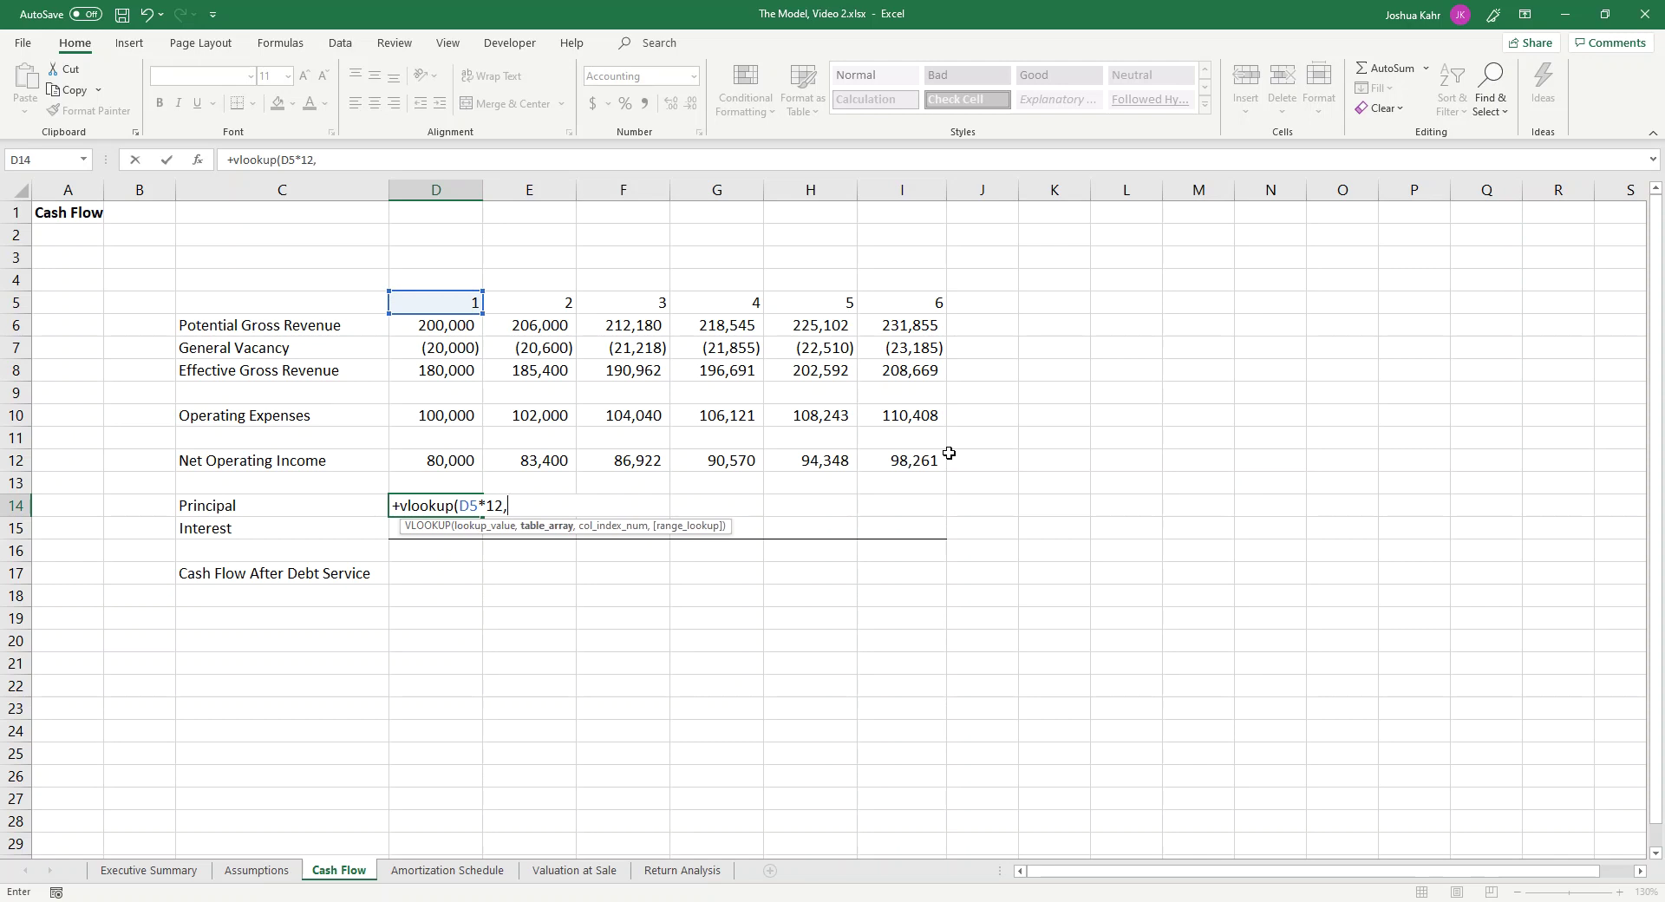
left_click(438, 870)
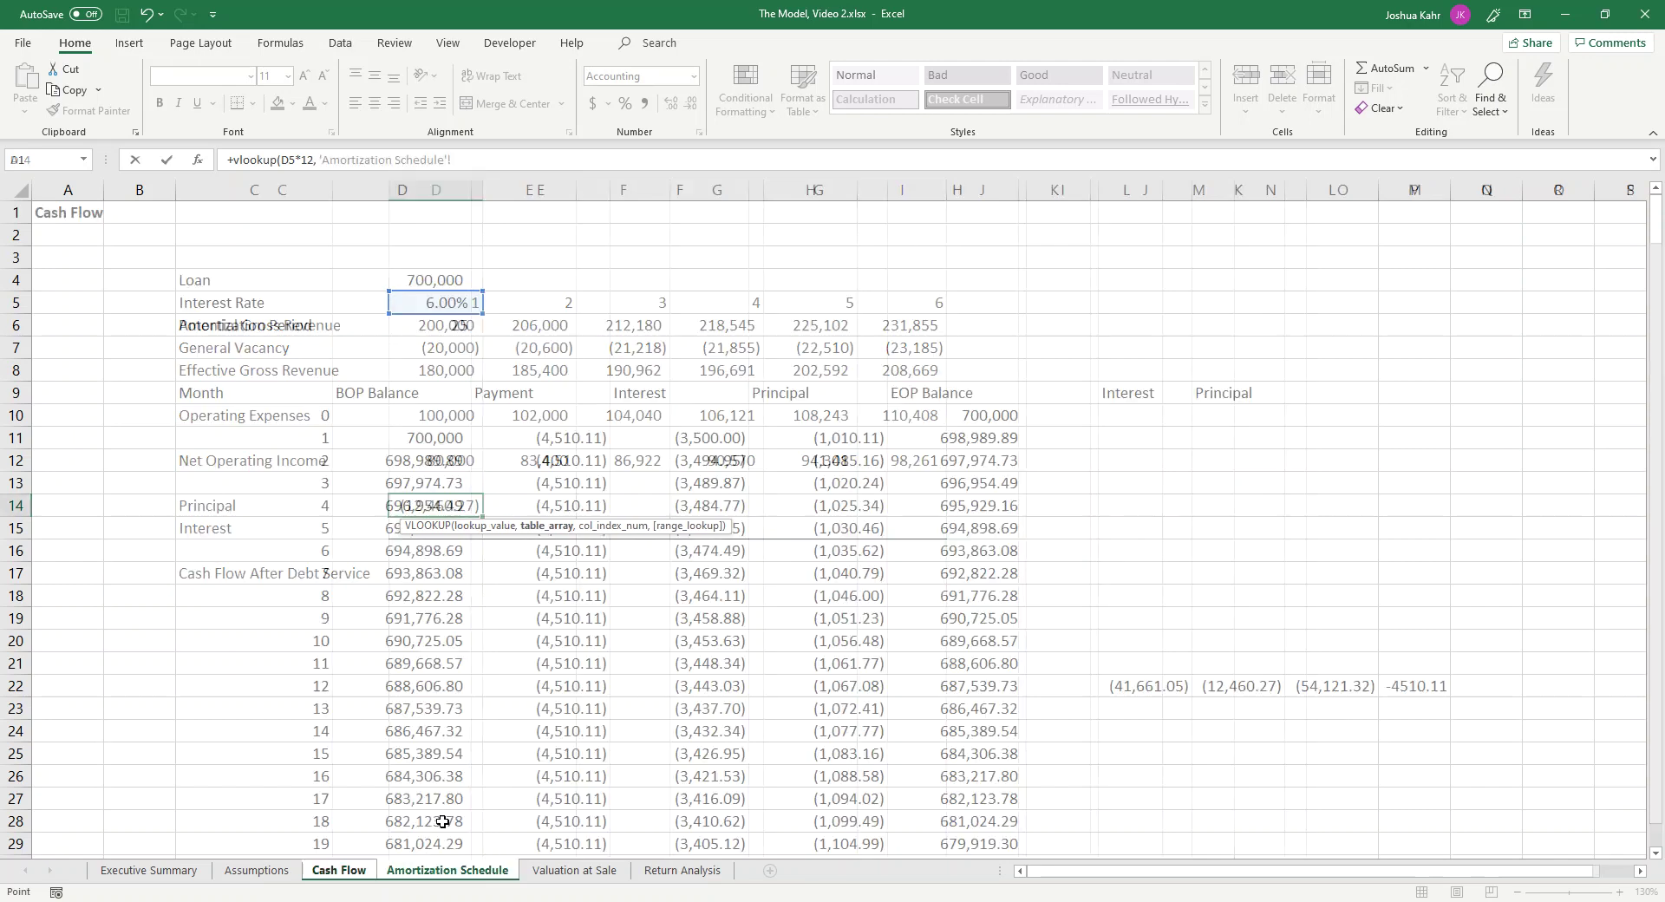
left_click_drag(314, 442, 1229, 755)
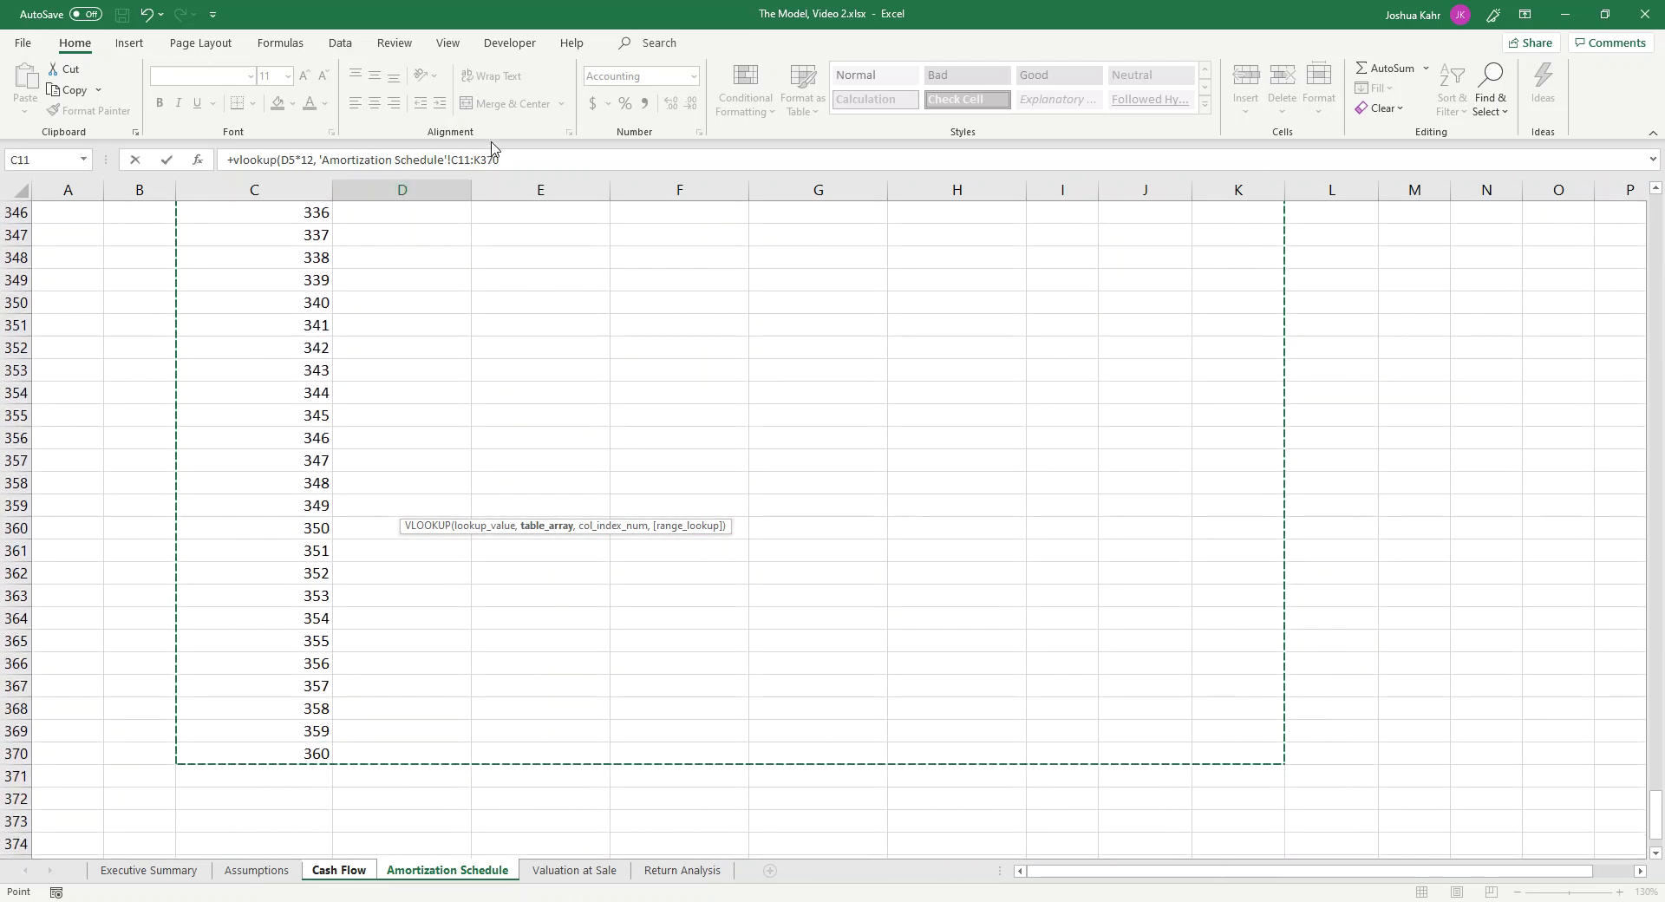
left_click(547, 161)
type(",")
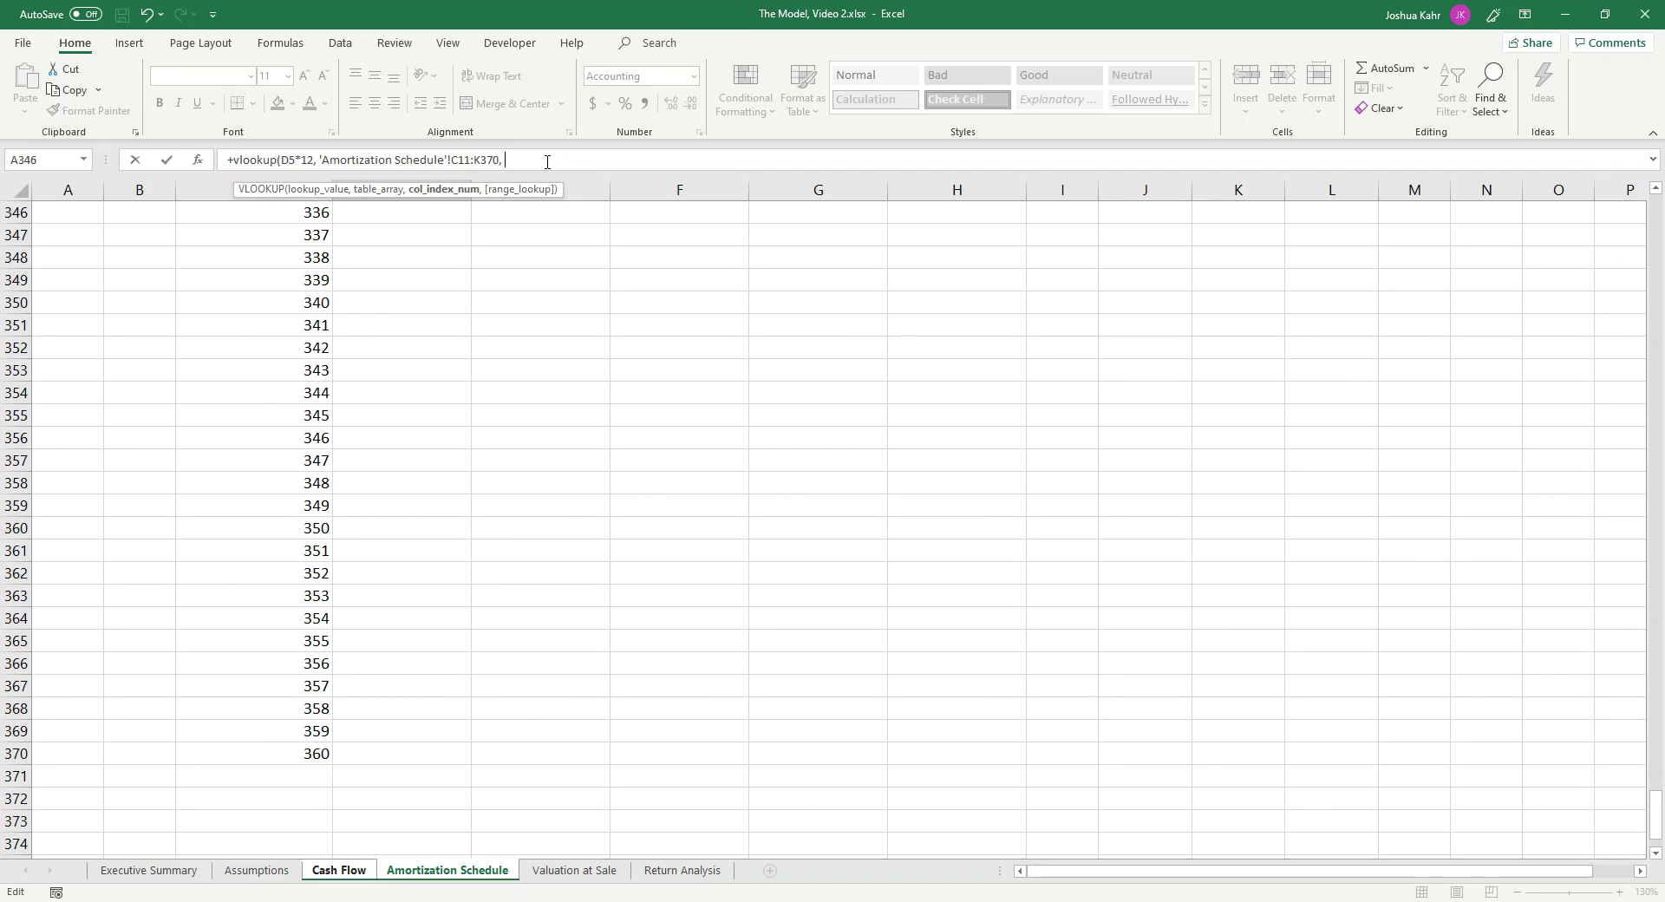
scroll(554, 357, "up", 20)
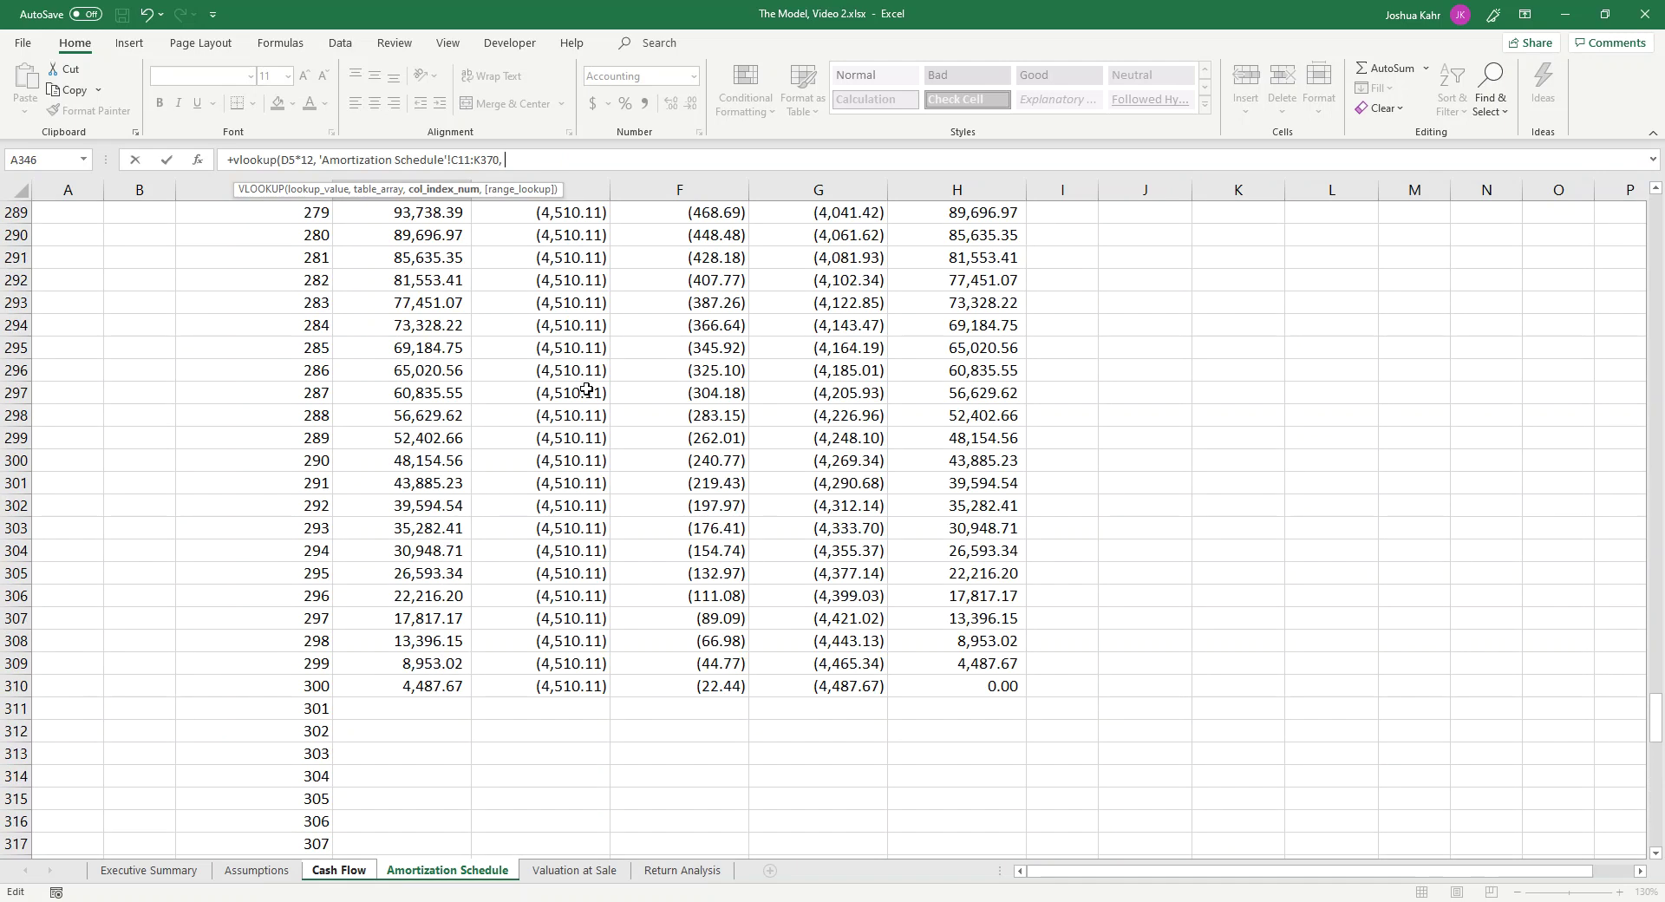
scroll(585, 389, "up", 20)
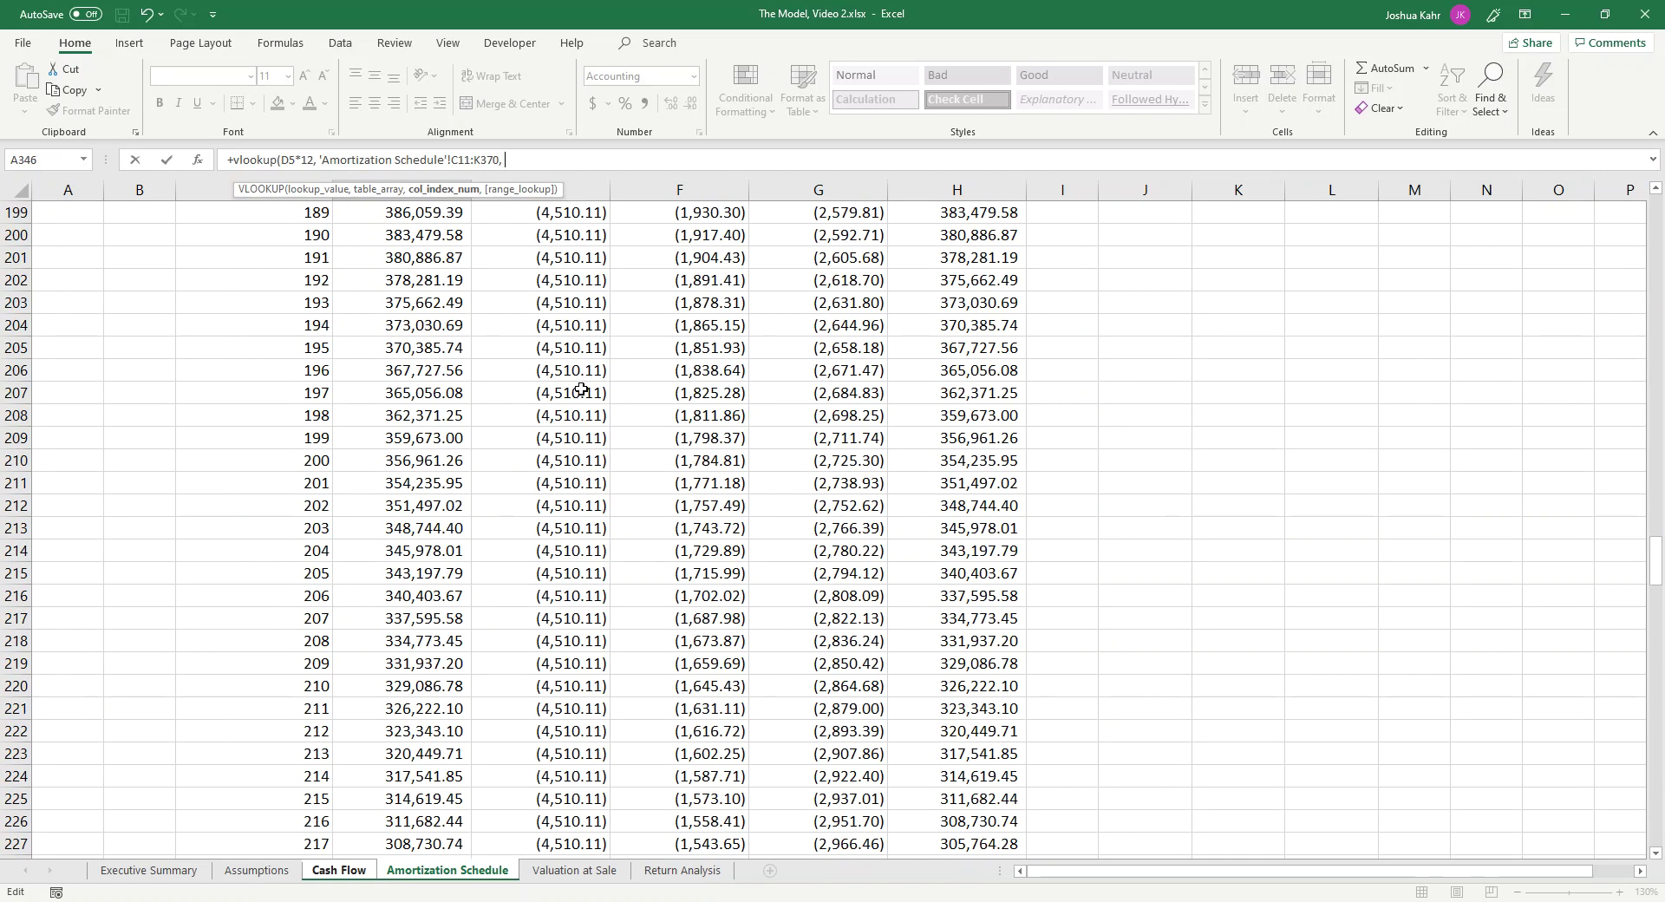
scroll(582, 390, "up", 20)
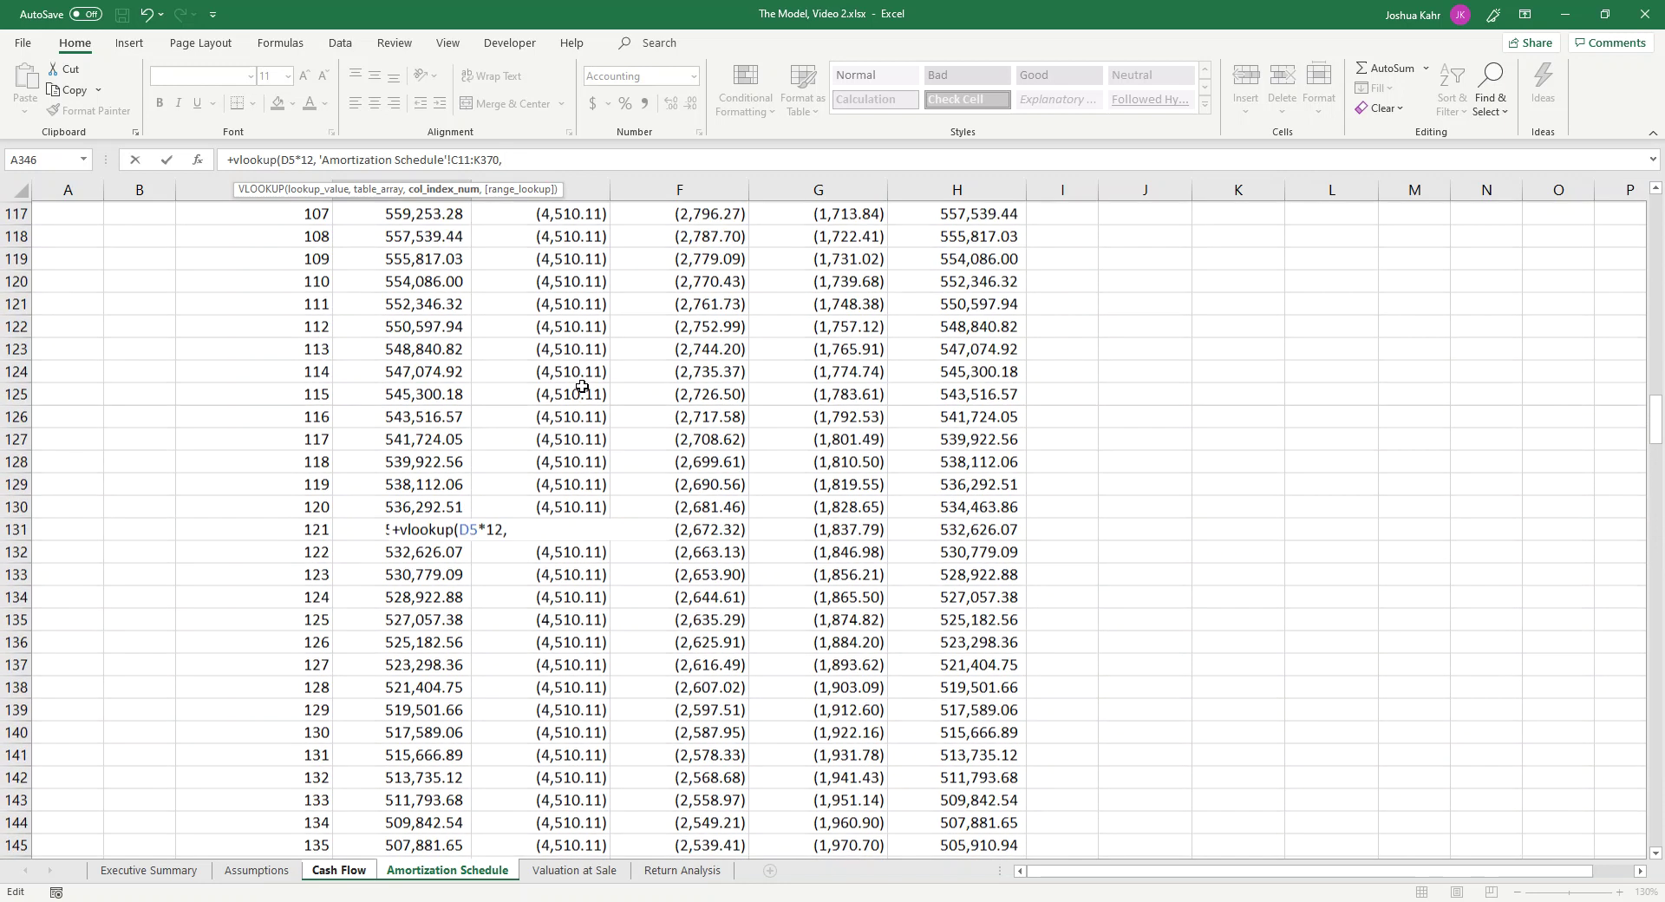
scroll(582, 386, "up", 20)
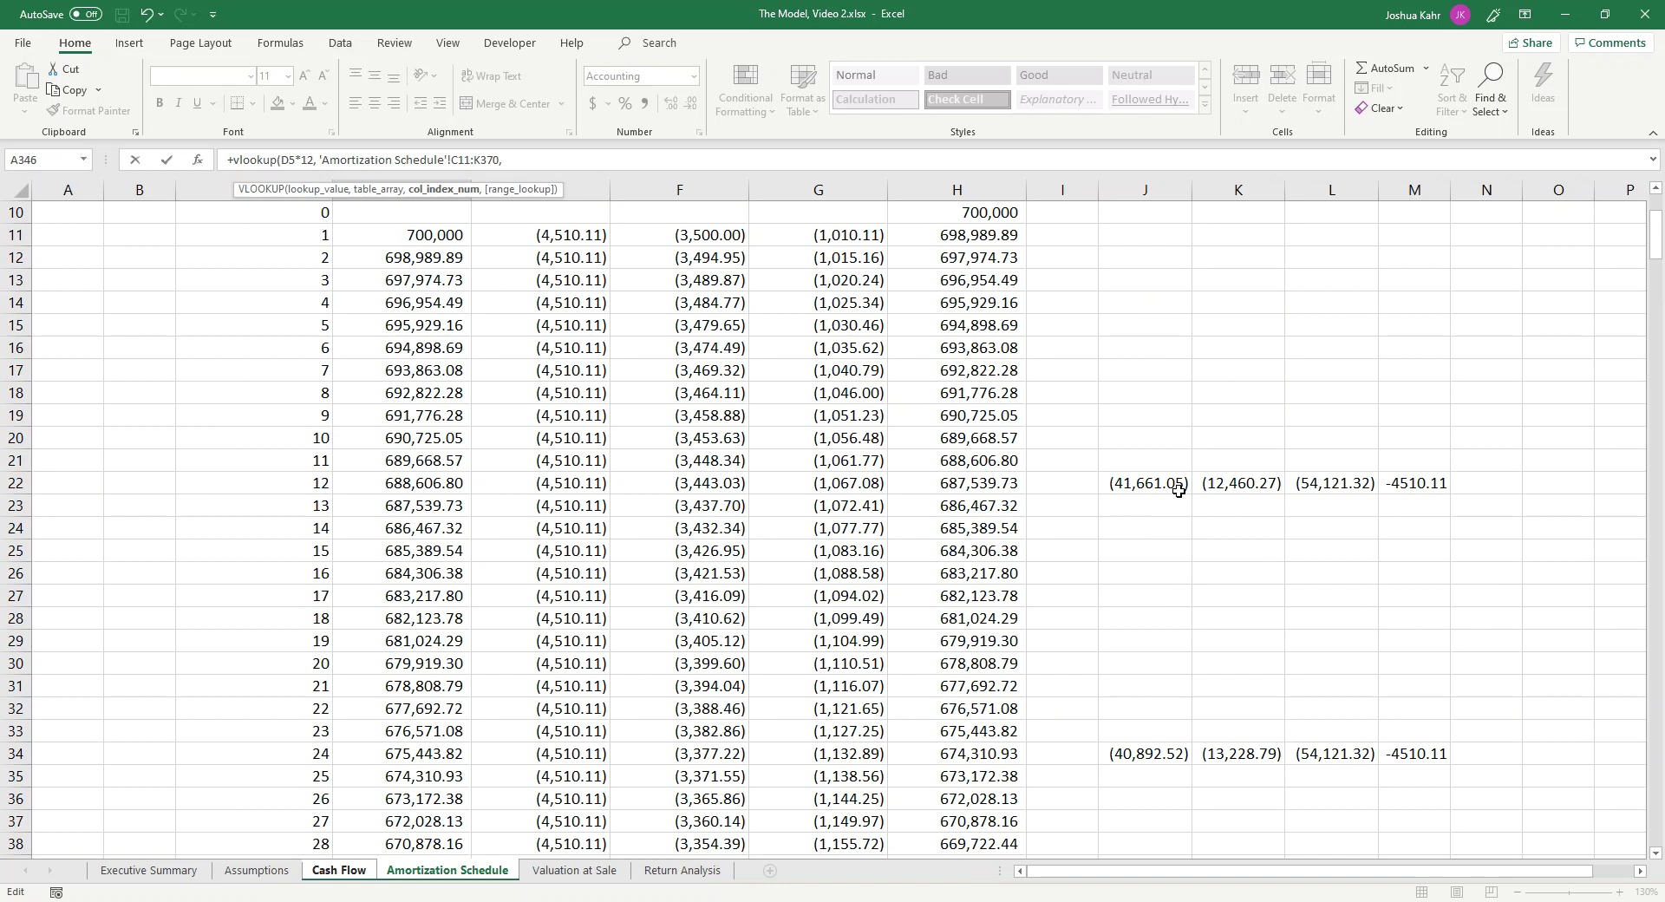
scroll(1177, 479, "up", 2)
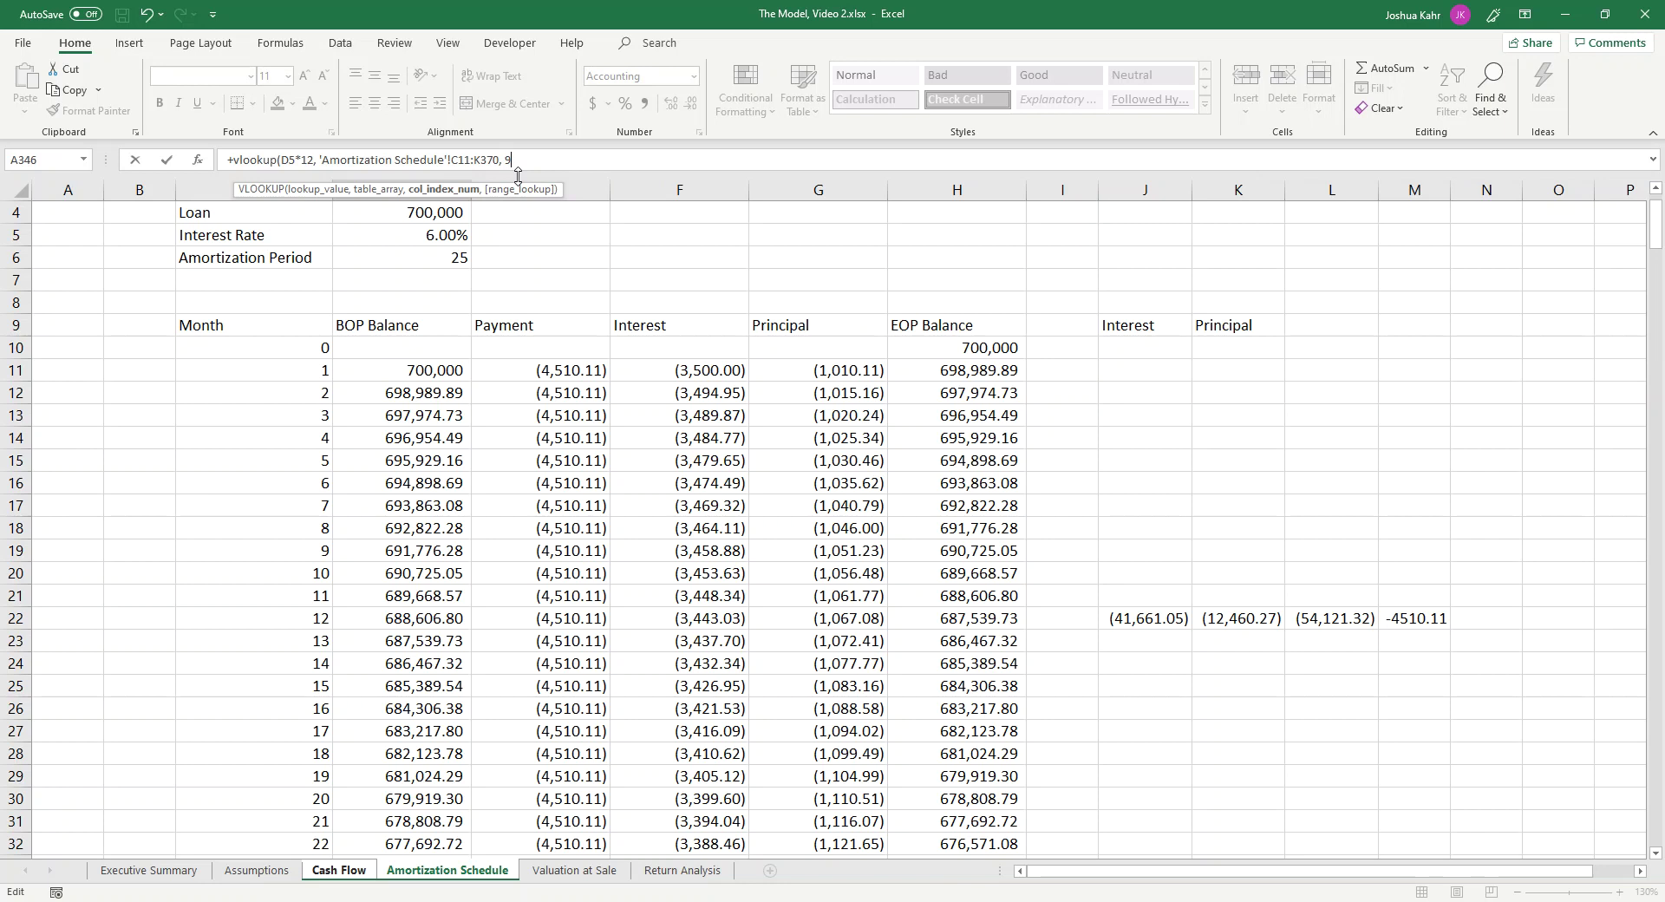
type(", false")
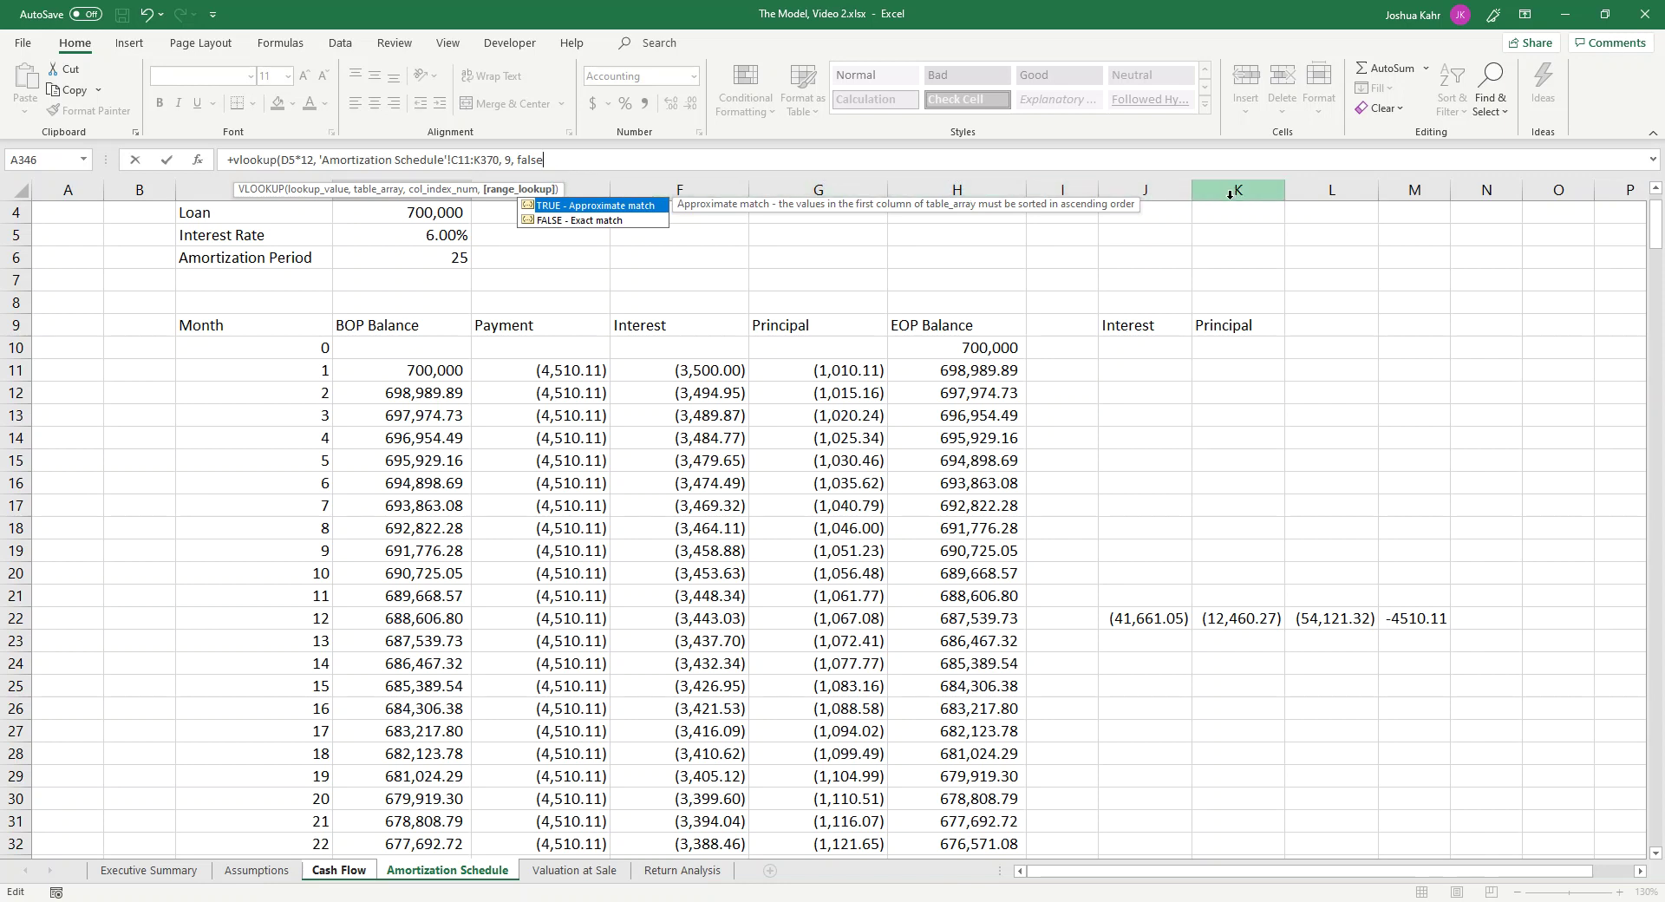
key("Return")
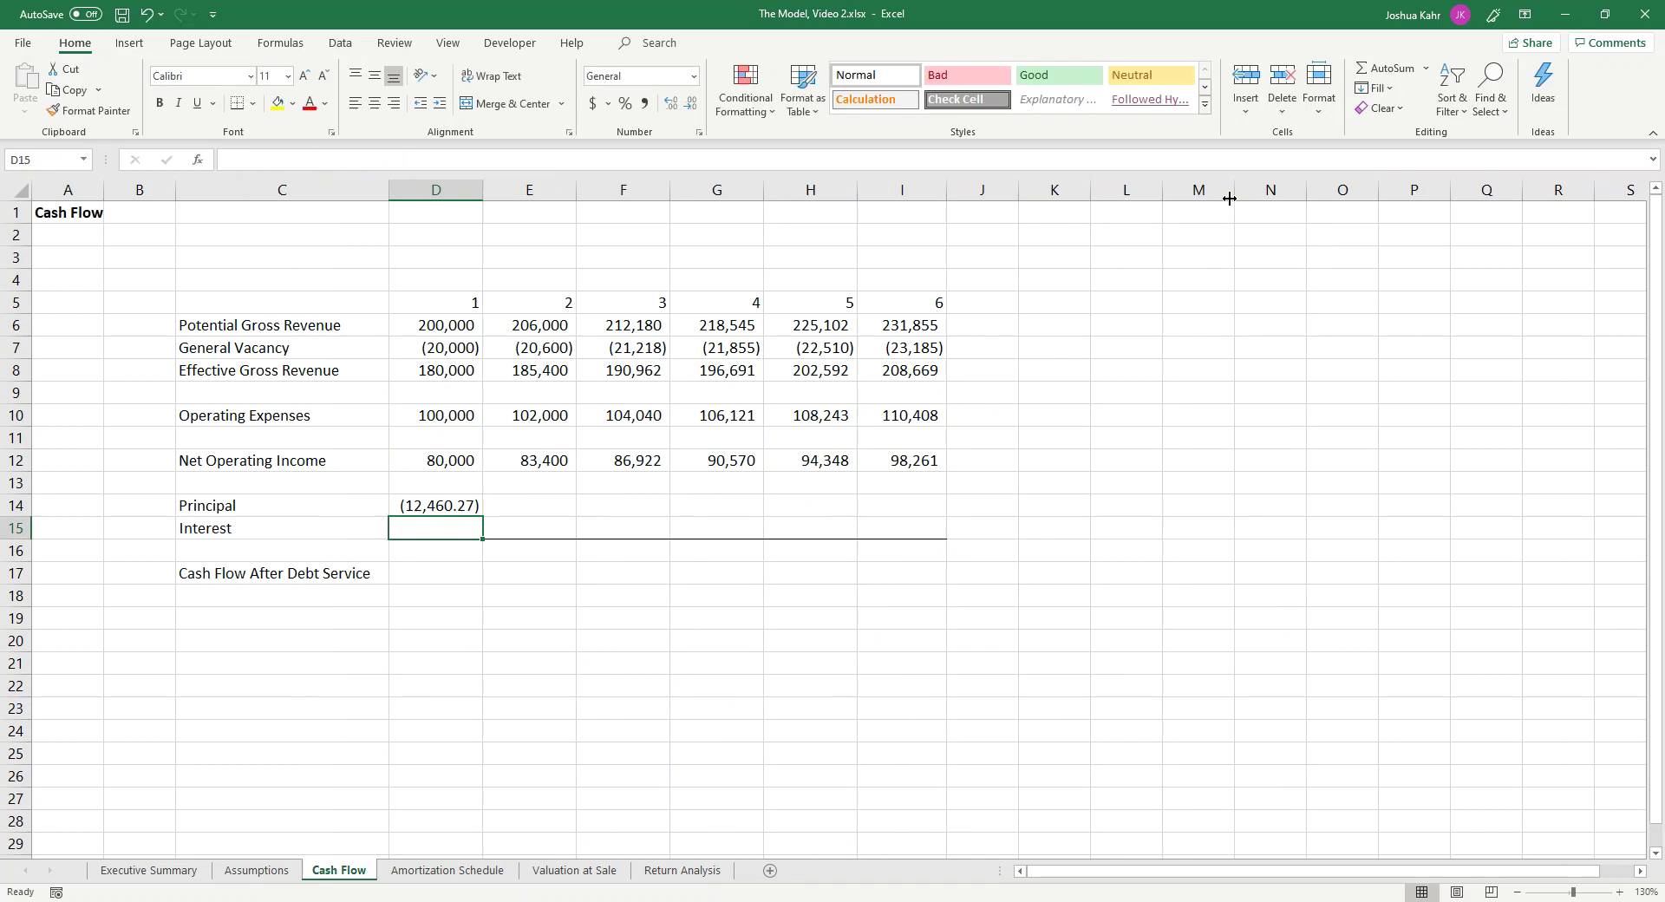
Step: Make the lookup table range in D14's VLOOKUP absolute as $C$11:$K$370
key("Up")
key("F2")
key("Left")
key("Left")
key("Left")
key("Left")
key("Left")
key("Left")
key("Left")
key("Left")
key("Left")
key("Left")
key("Left")
key("Left")
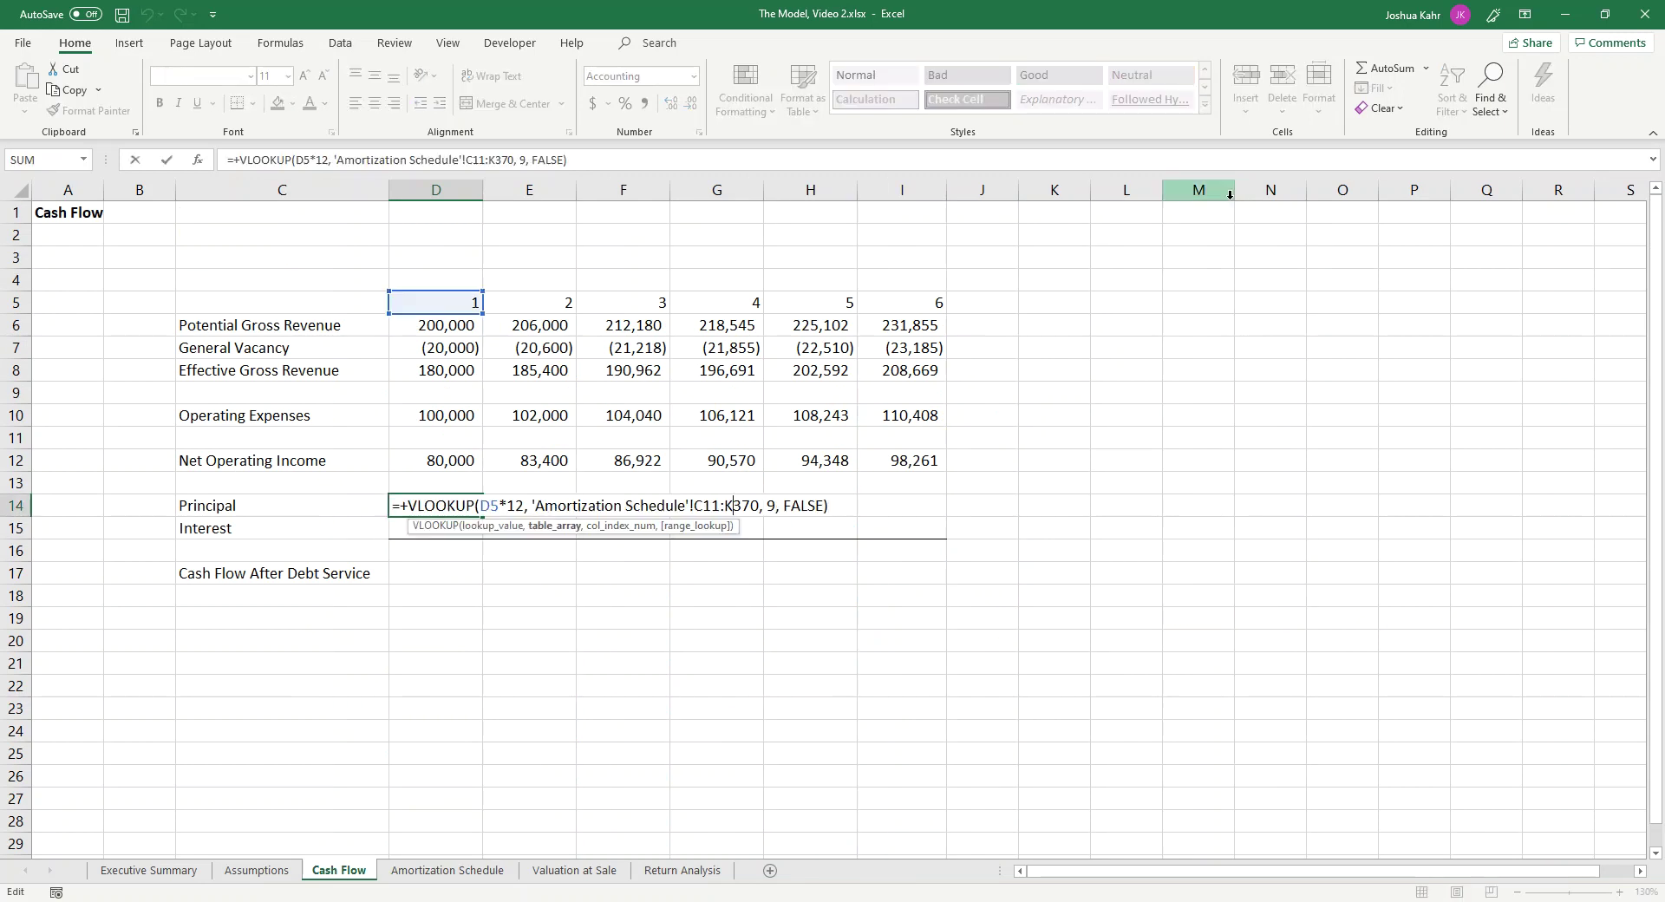
key("F4")
key("Right")
key("Right")
key("F4")
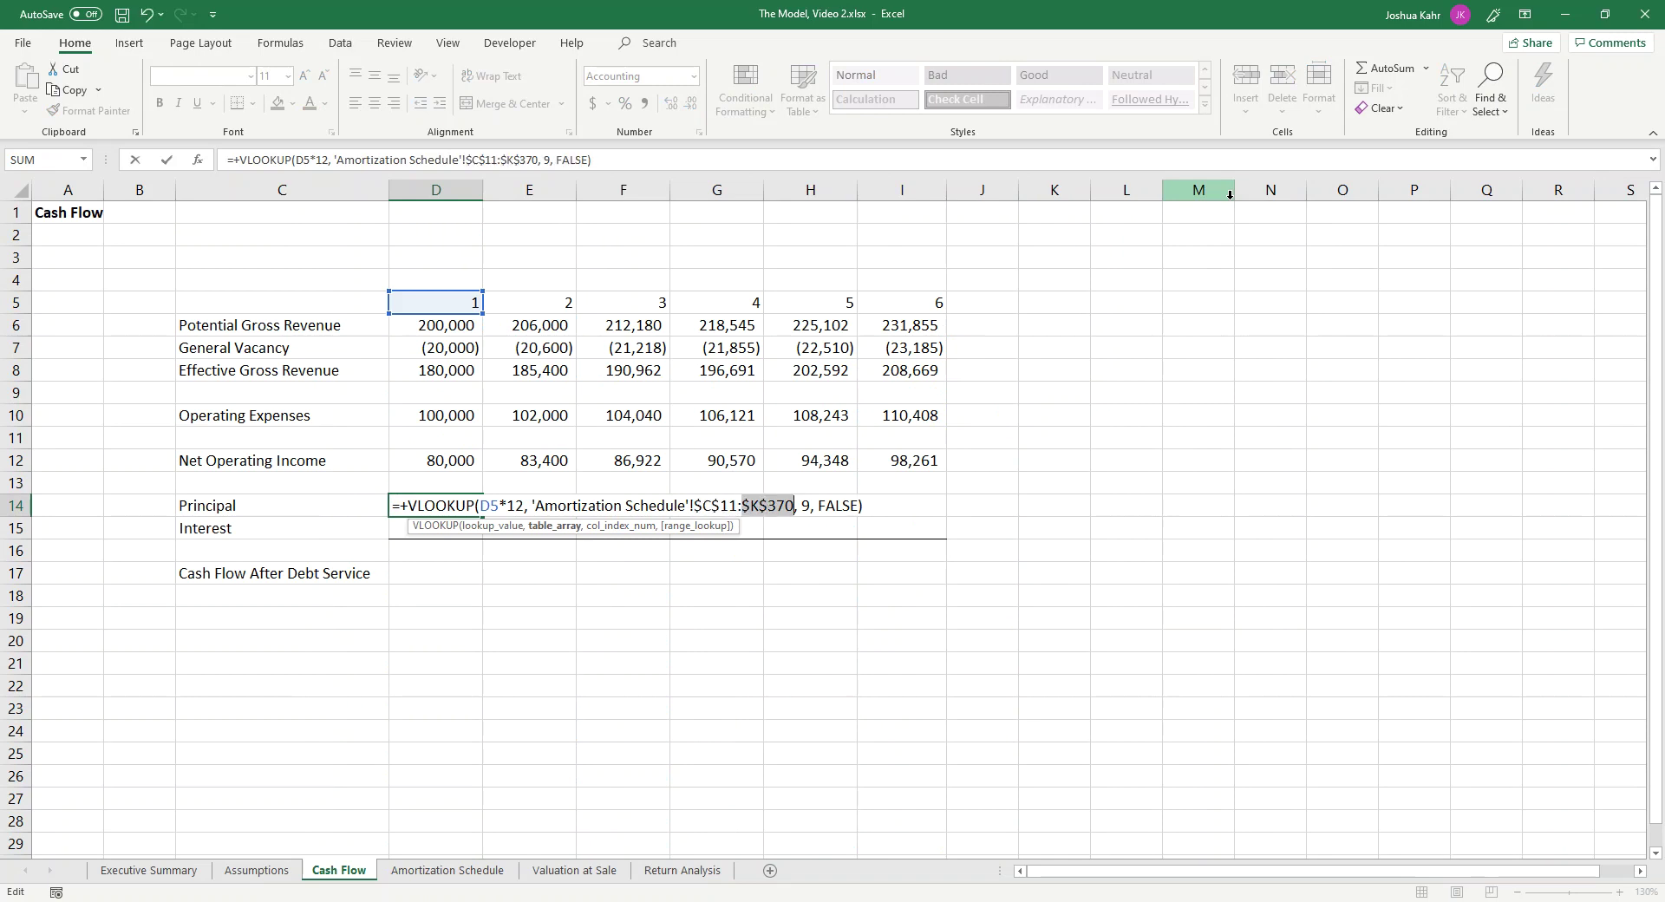
key("ctrl+Return")
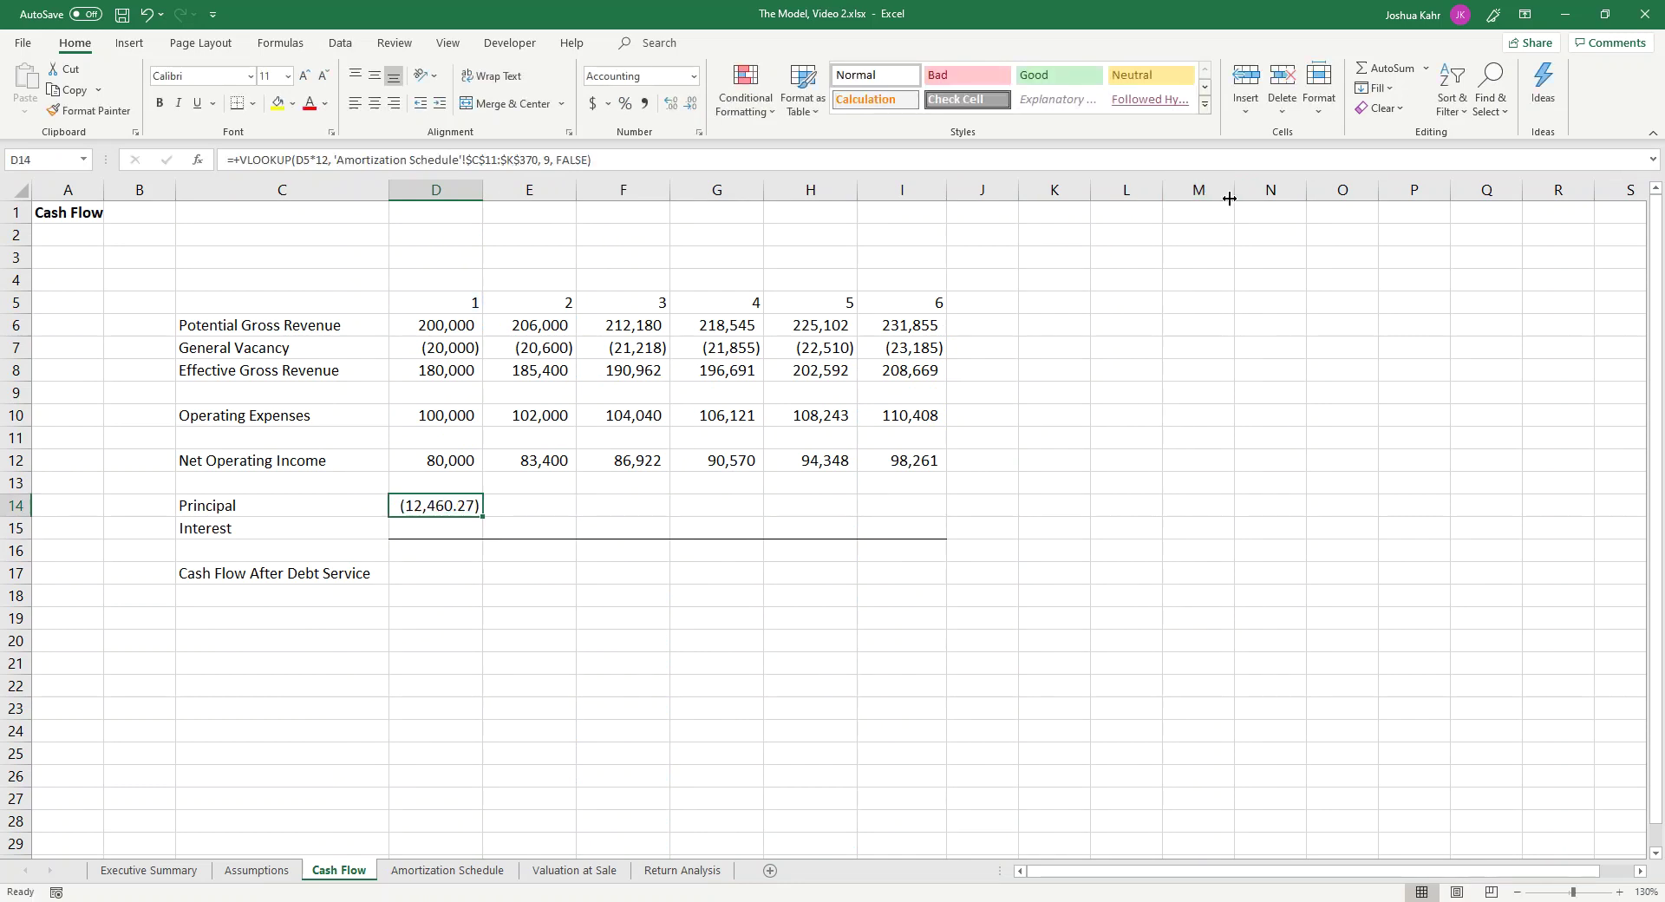
Step: Fill the Principal lookup from D14 across to H14 for years 1 to 5
key("shift+Right")
key("shift+Right")
key("shift+Right")
key("shift+Right")
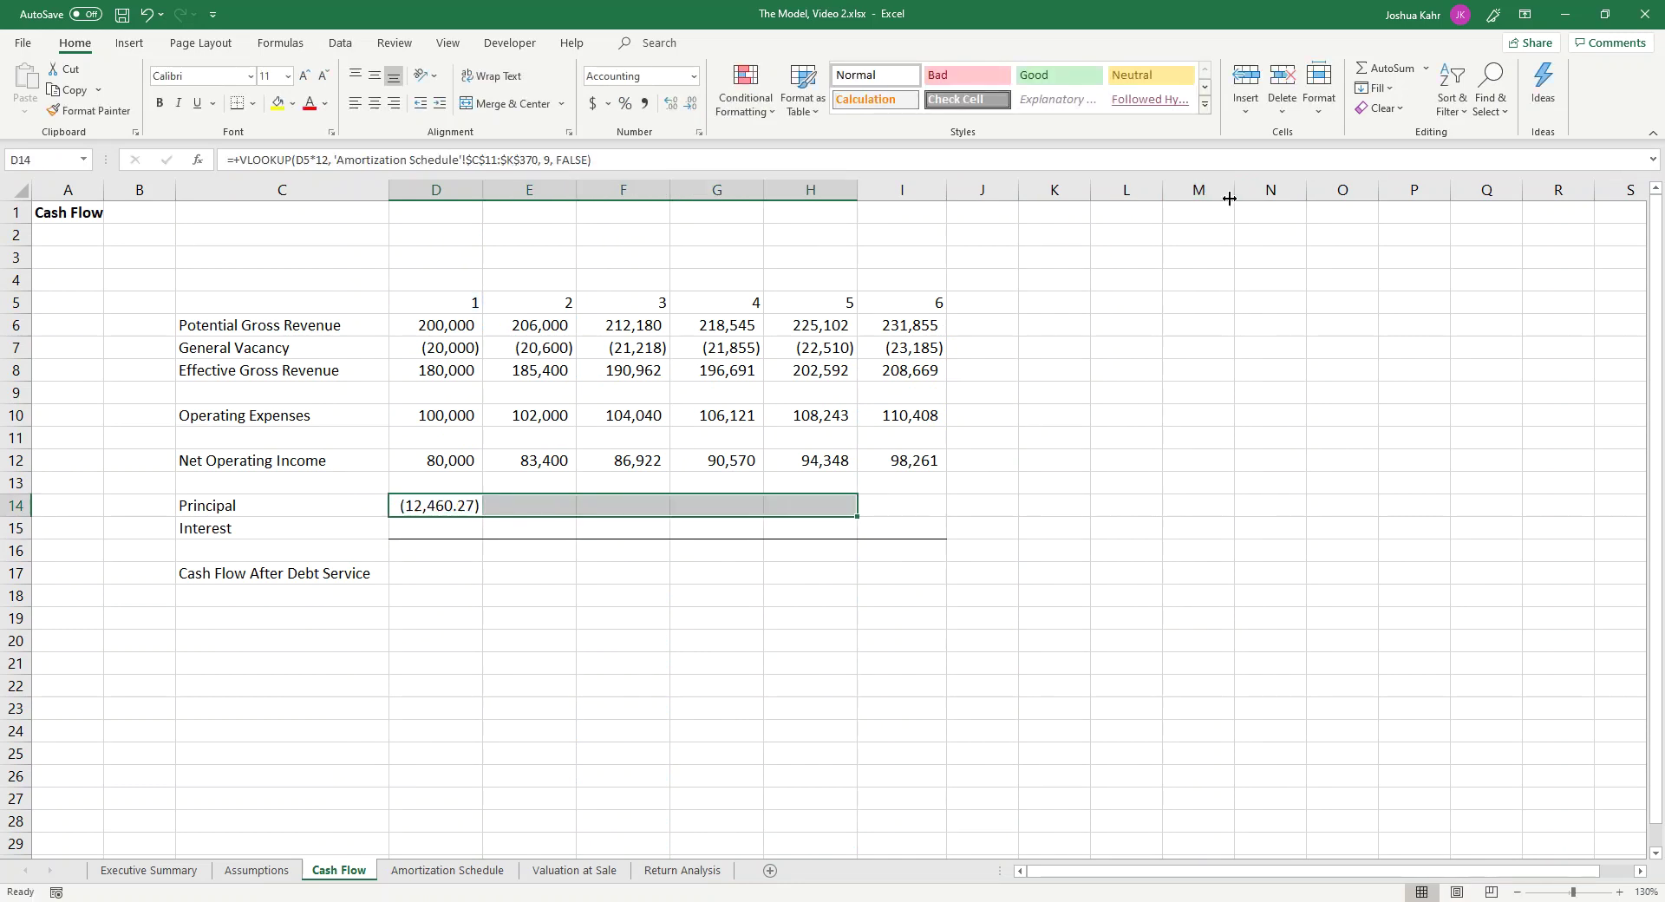
key("ctrl+r")
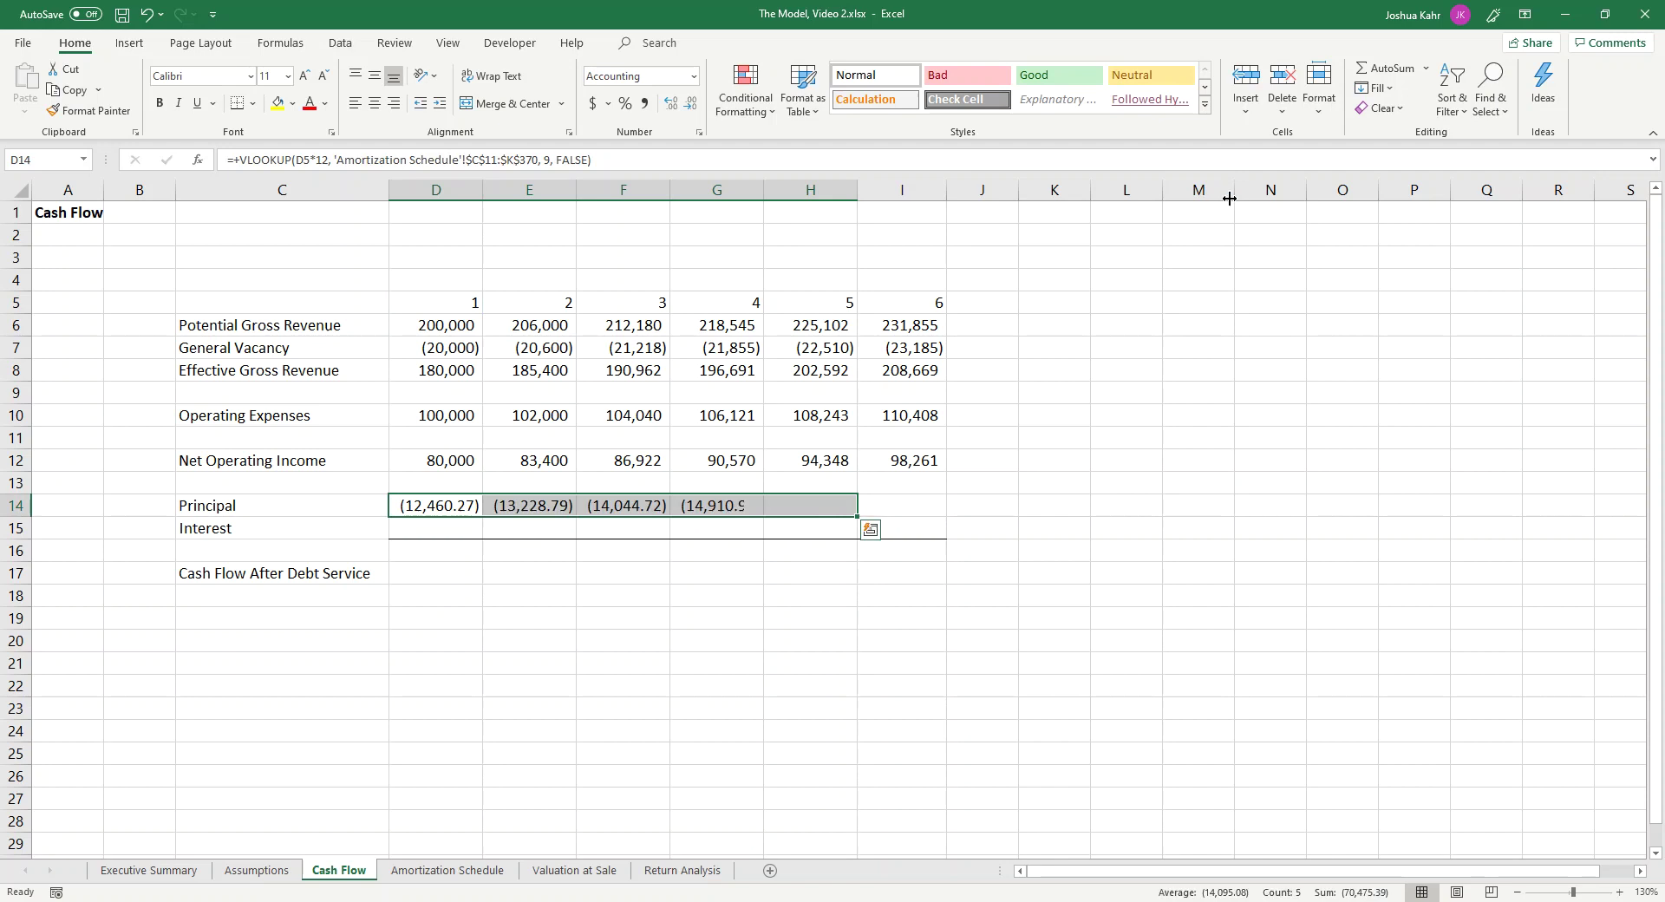
key("Left")
key("Right")
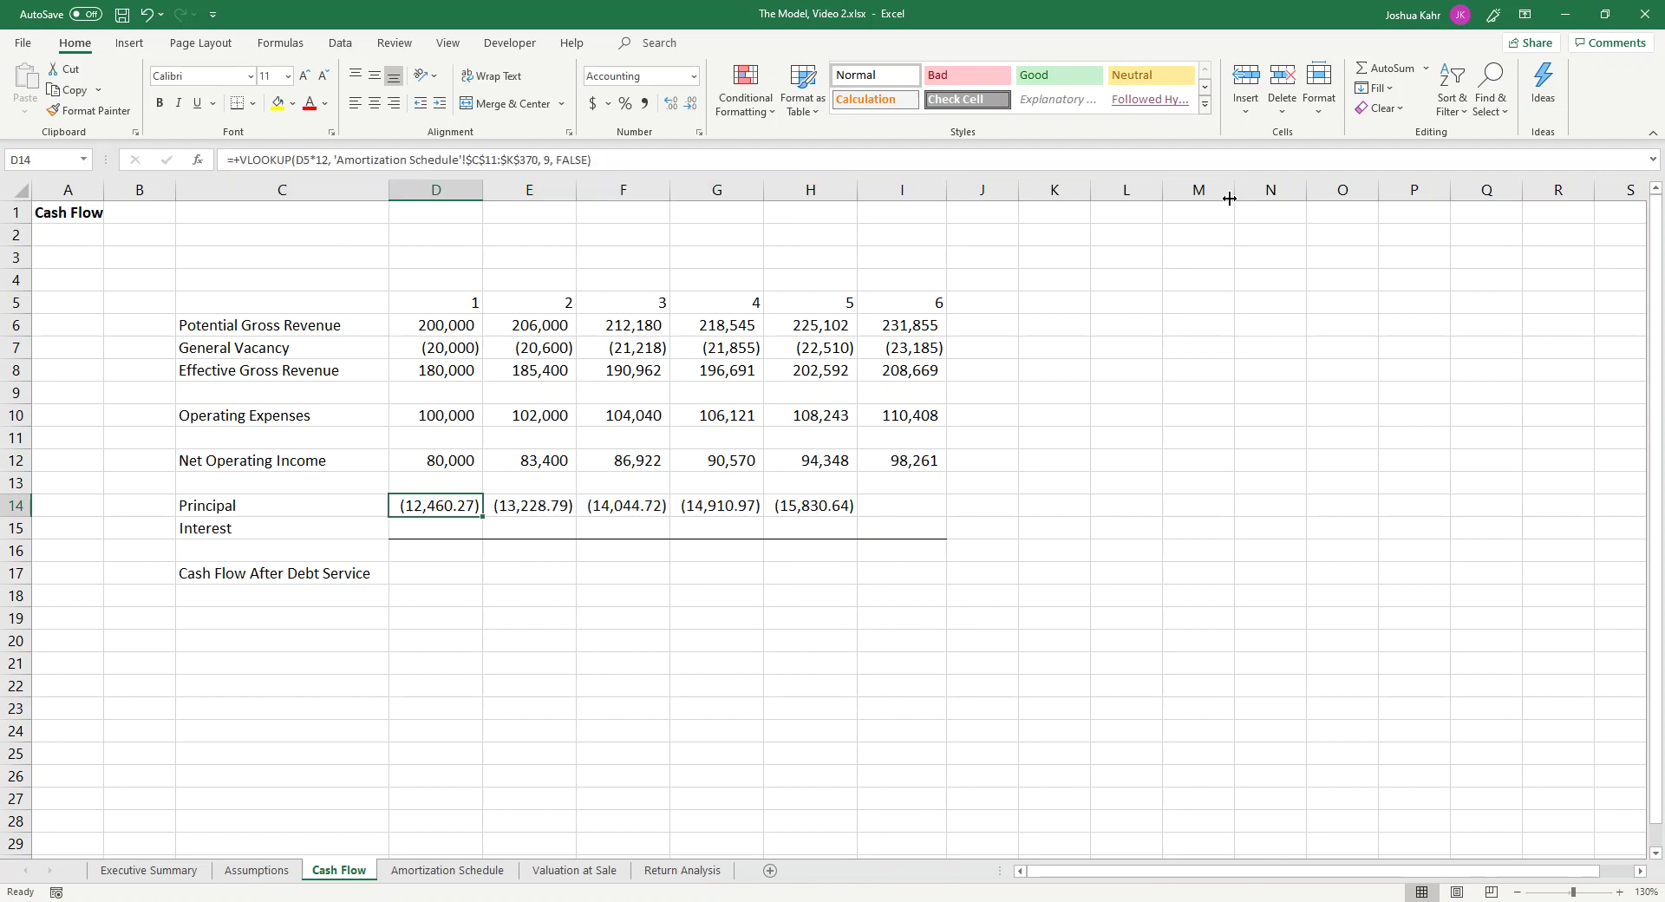
key("Right")
key("Right")
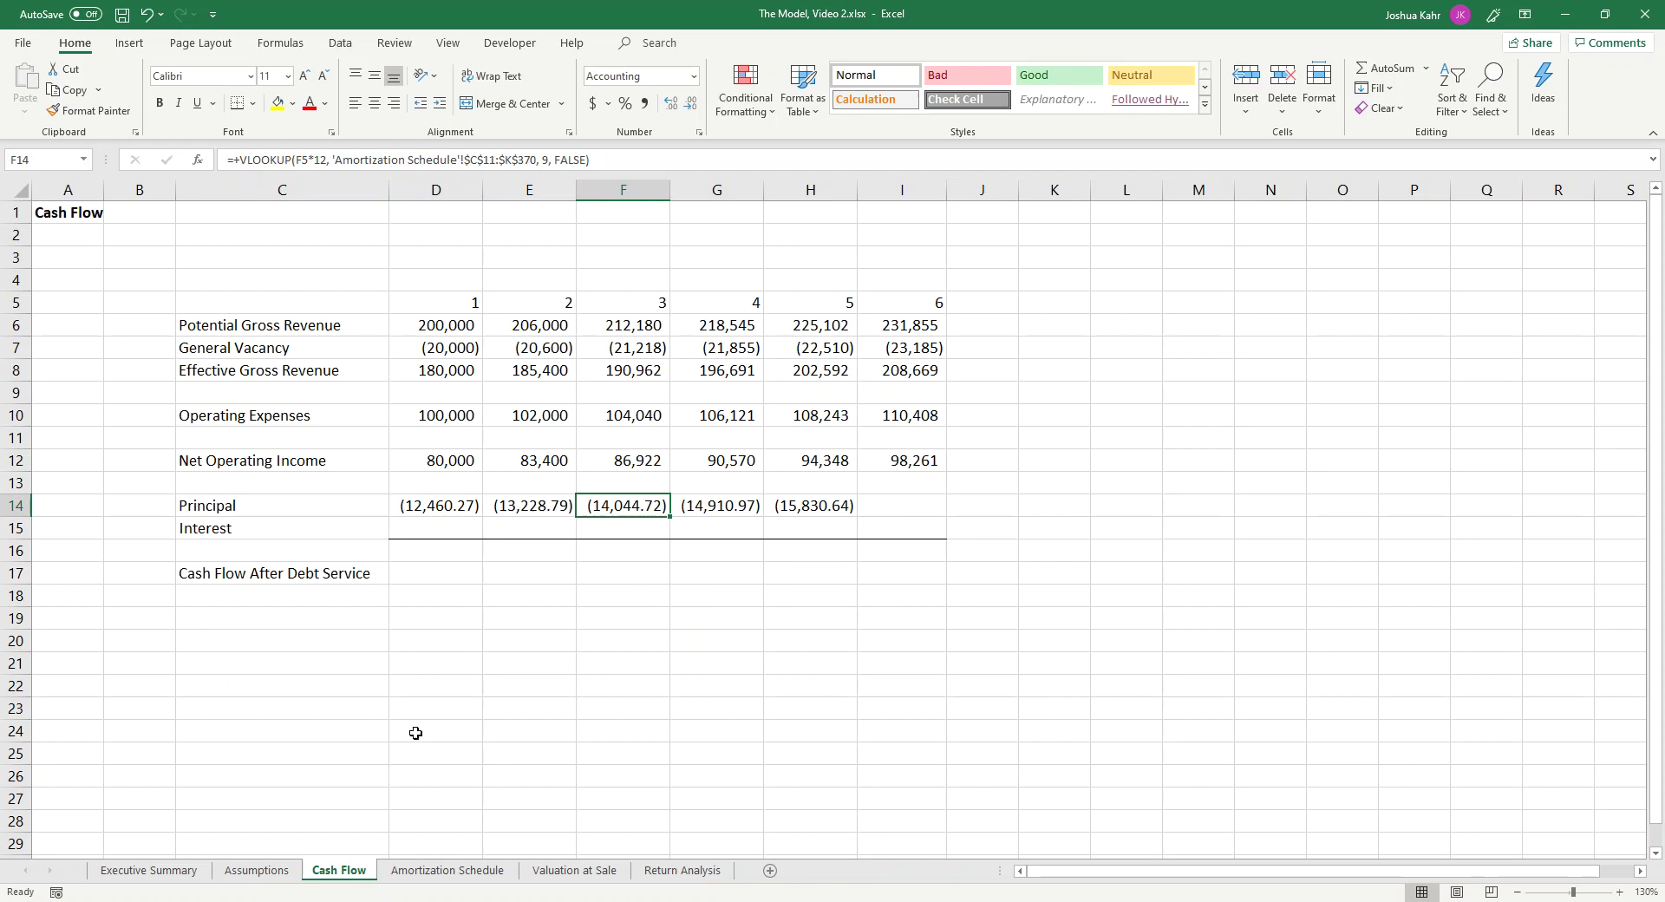
Step: Check the filled Principal values against the yearly totals in K22, K34 and K46 of the Amortization Schedule
left_click(450, 873)
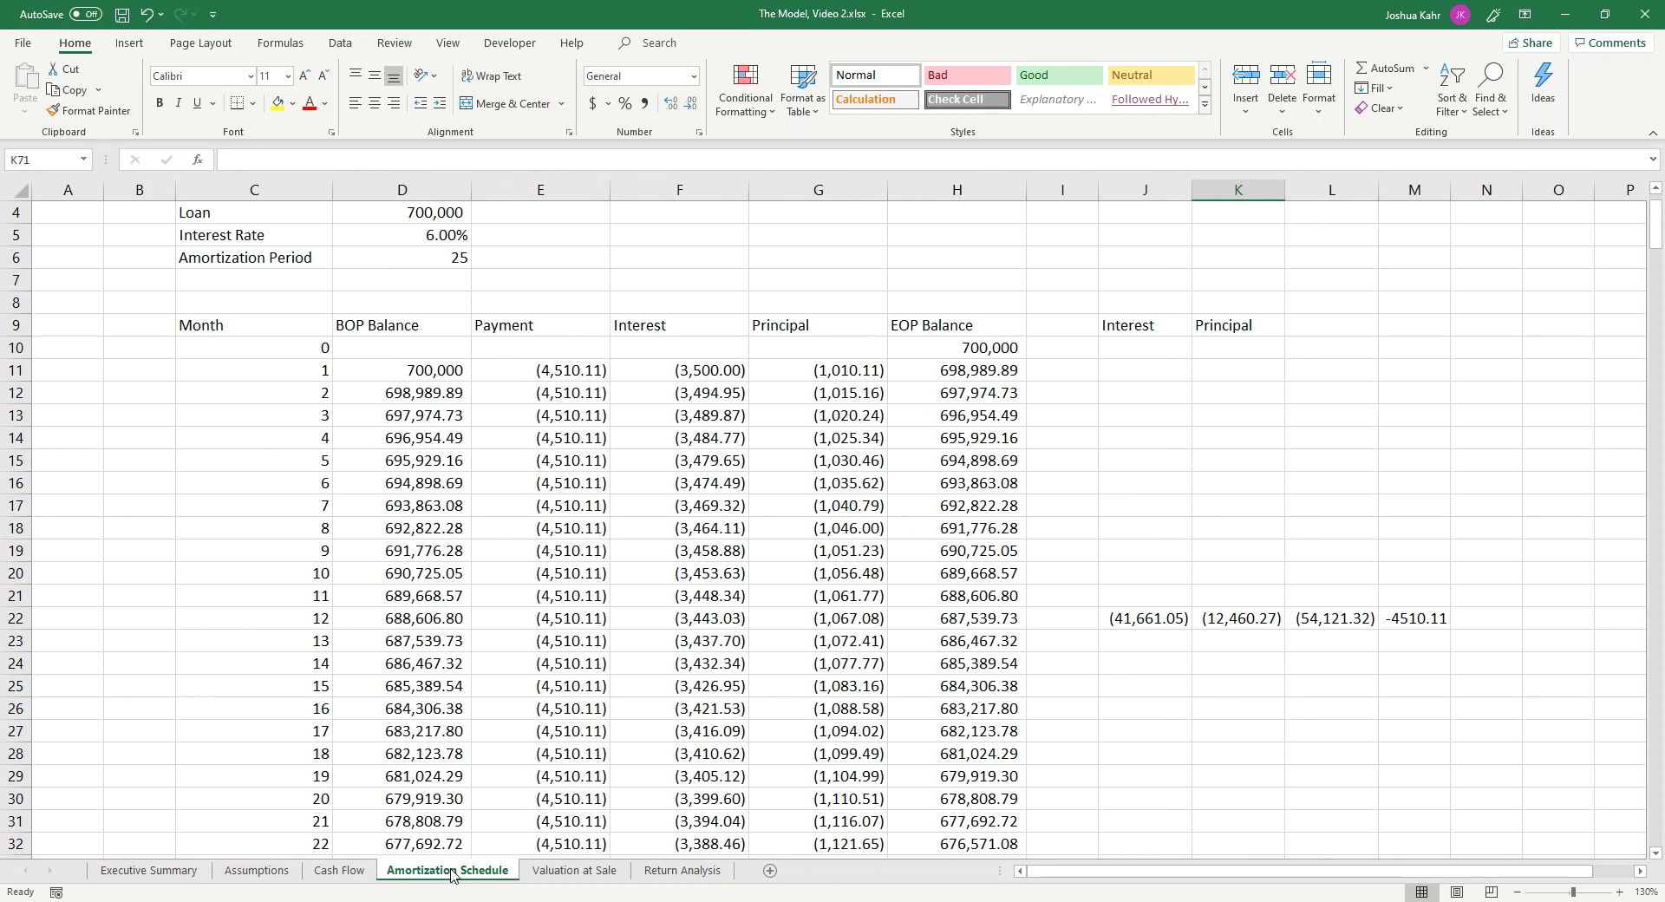
left_click(1280, 620)
scroll(1283, 658, "down", 2)
scroll(1283, 658, "down", 2)
left_click(1247, 618)
scroll(1310, 652, "down", 4)
left_click(1241, 621)
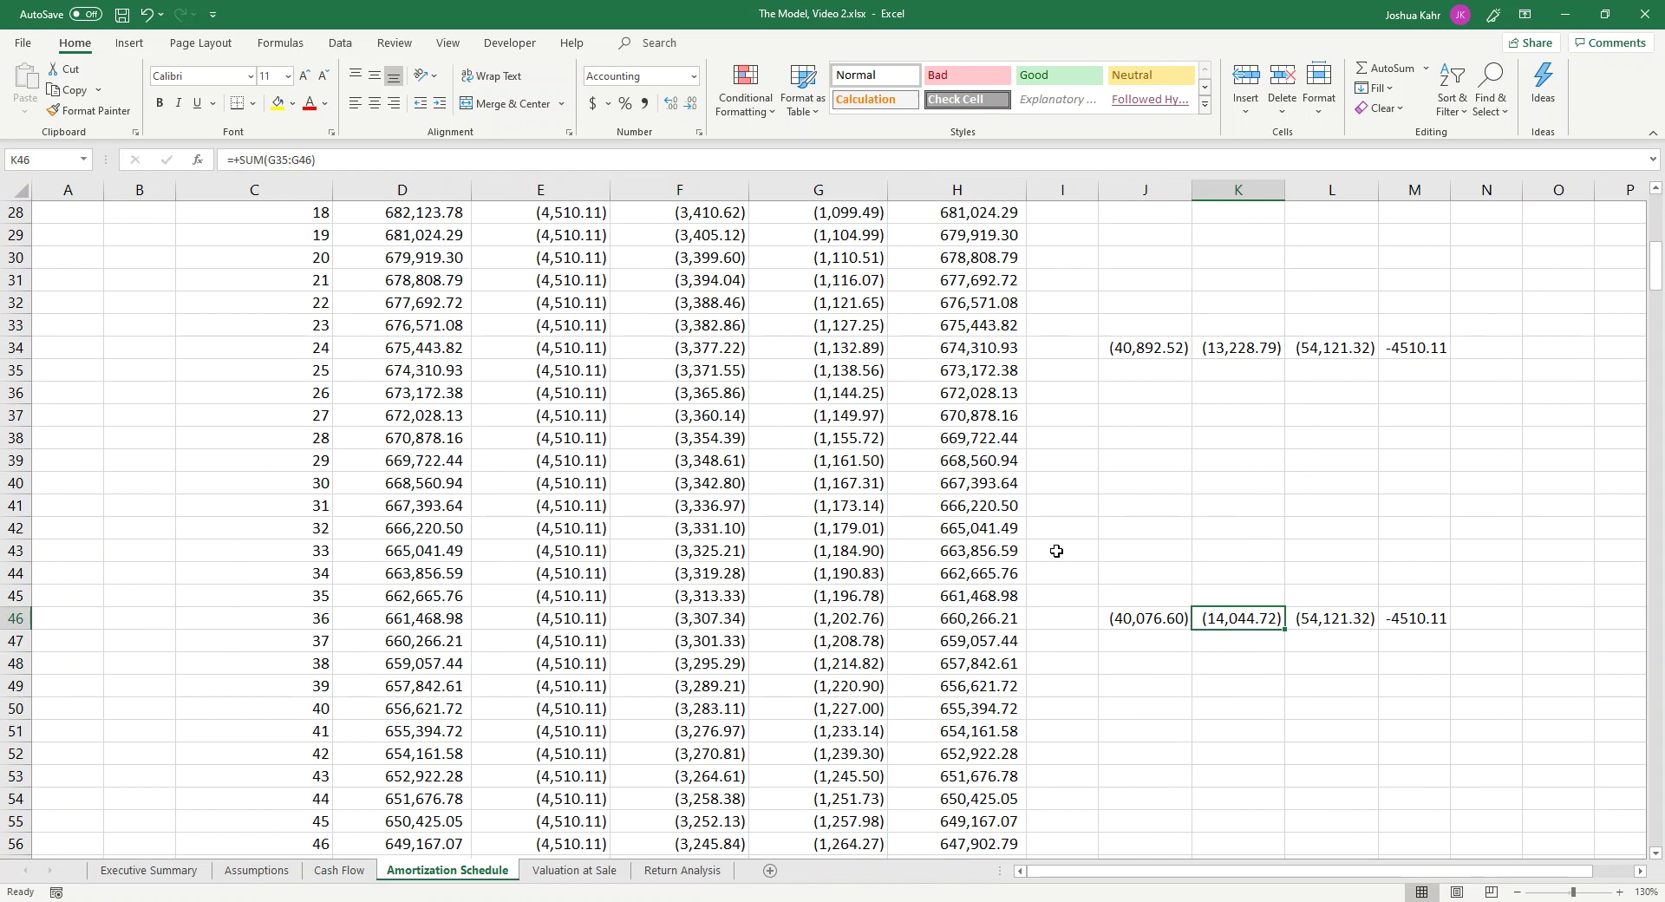
scroll(1081, 613, "up", 6)
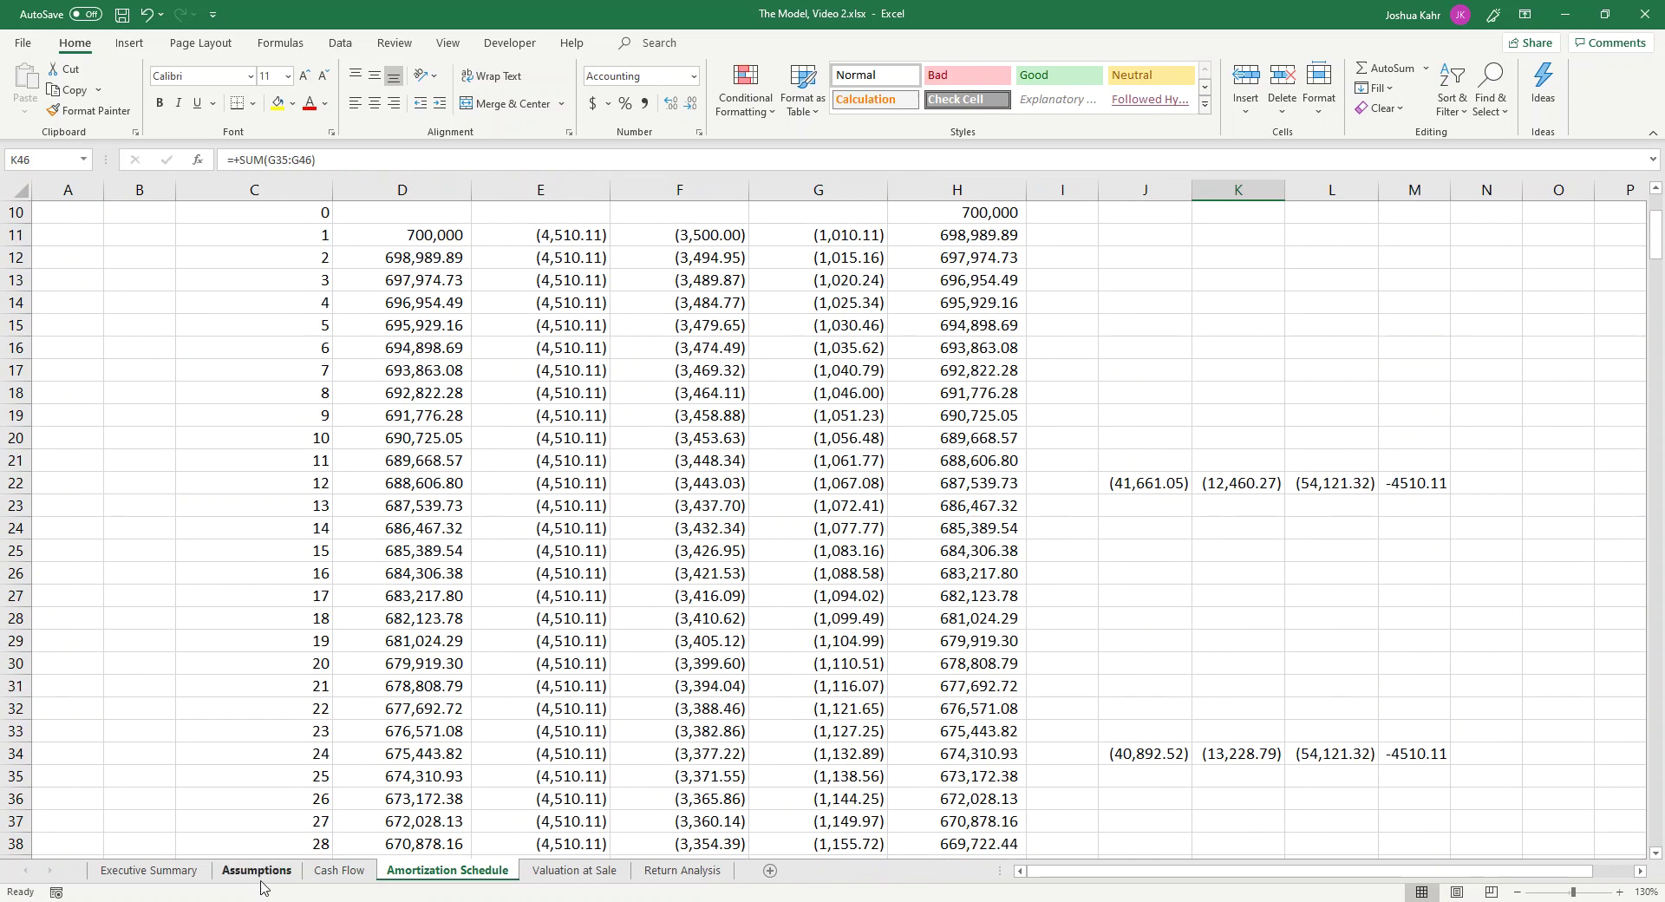
left_click(324, 873)
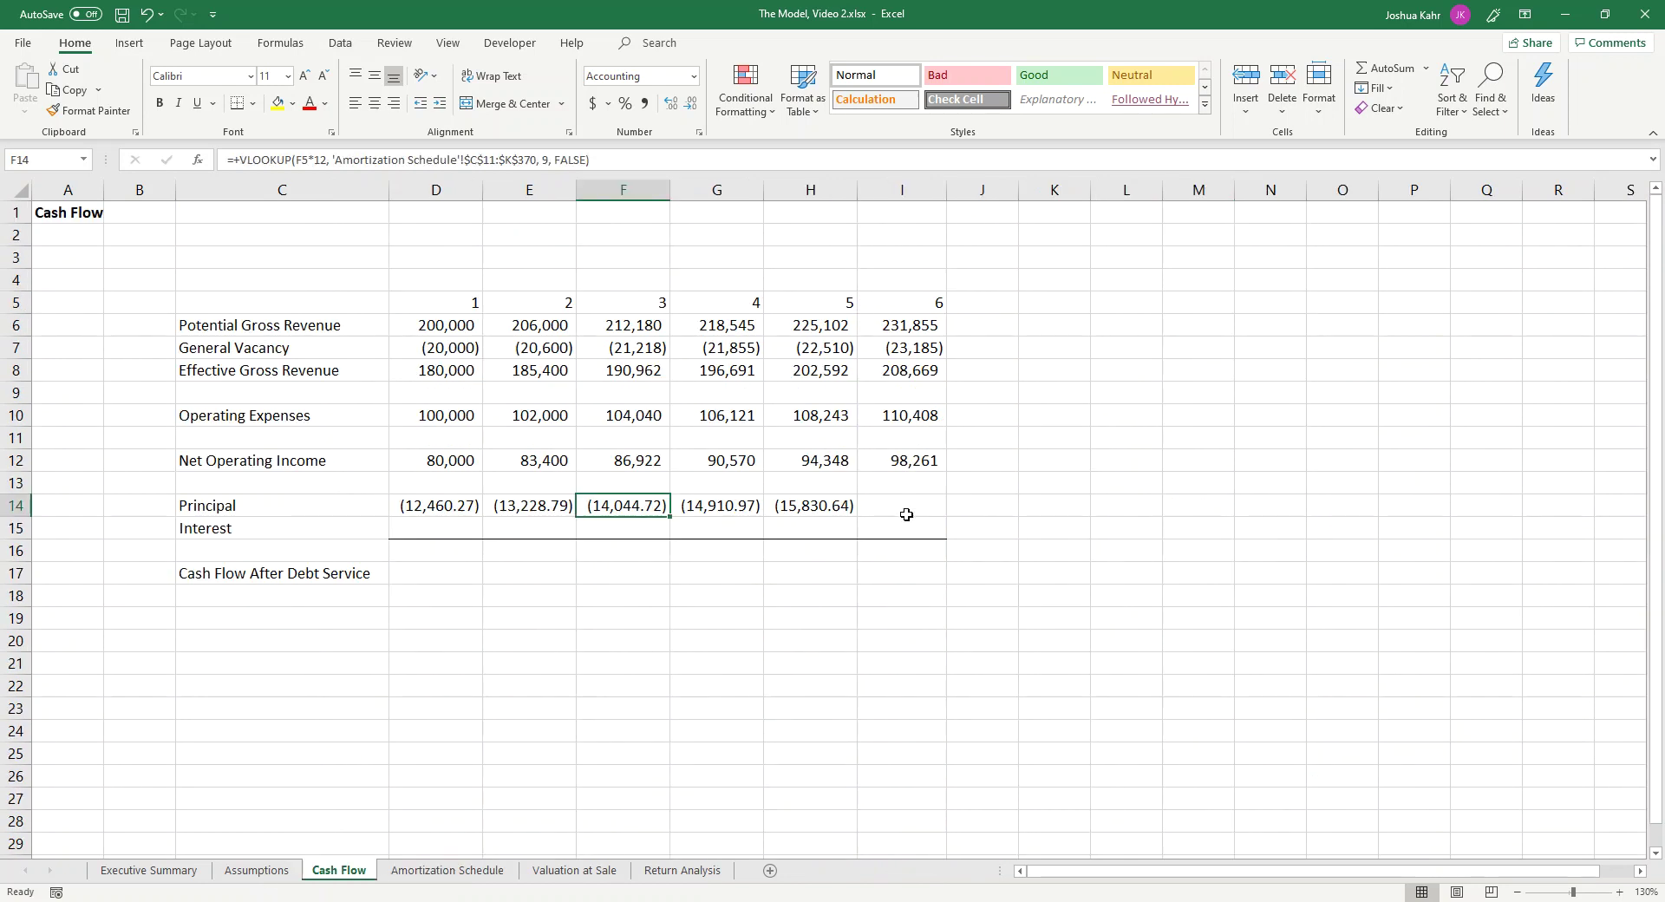
Step: Remove the borders from I14:I17 under year 6 in the Cash Flow sheet
left_click_drag(903, 512, 893, 581)
left_click(252, 103)
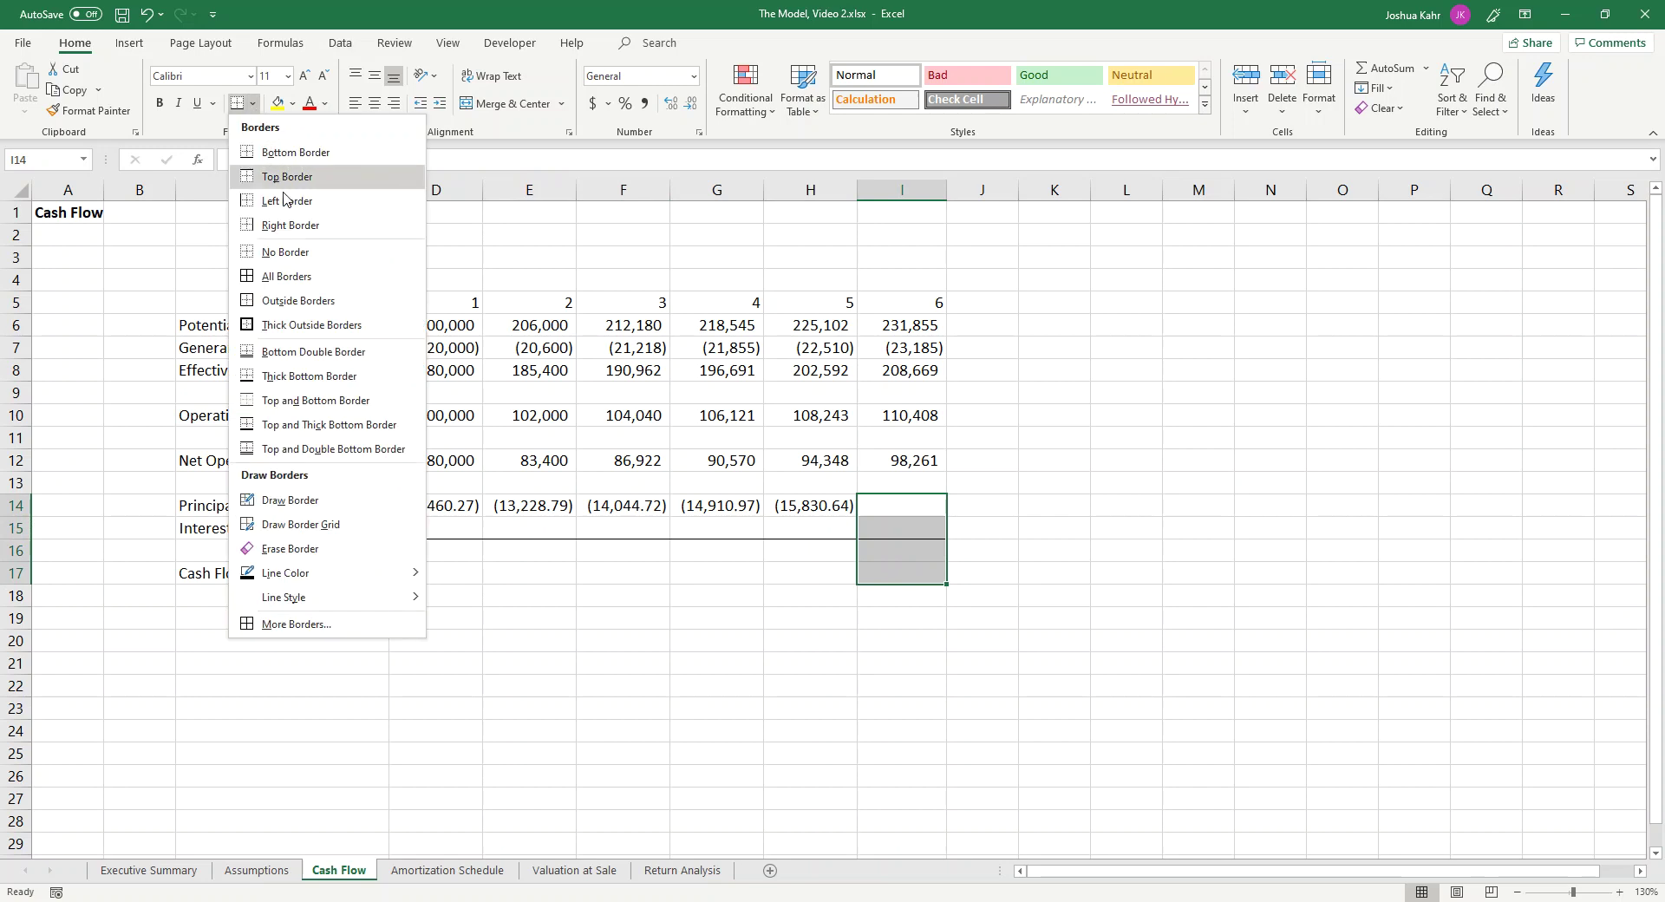
left_click(295, 245)
left_click(1137, 438)
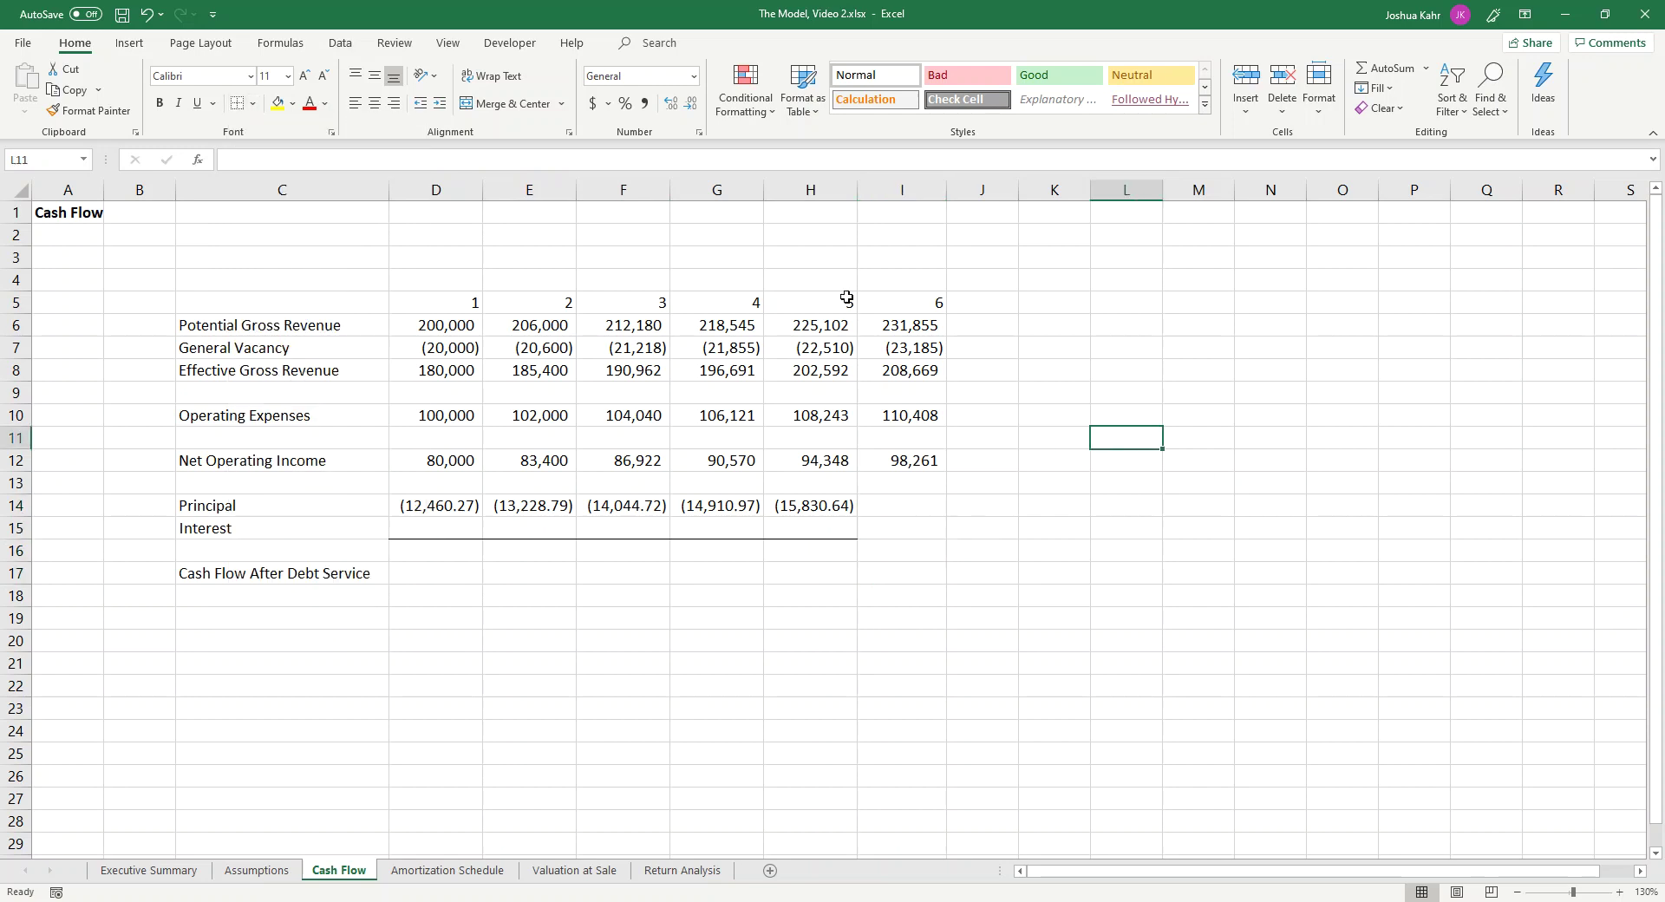
left_click_drag(838, 279, 848, 572)
Step: Copy the year 1 Principal lookup from D14 into the Interest cell D15
left_click(433, 530)
key("Up")
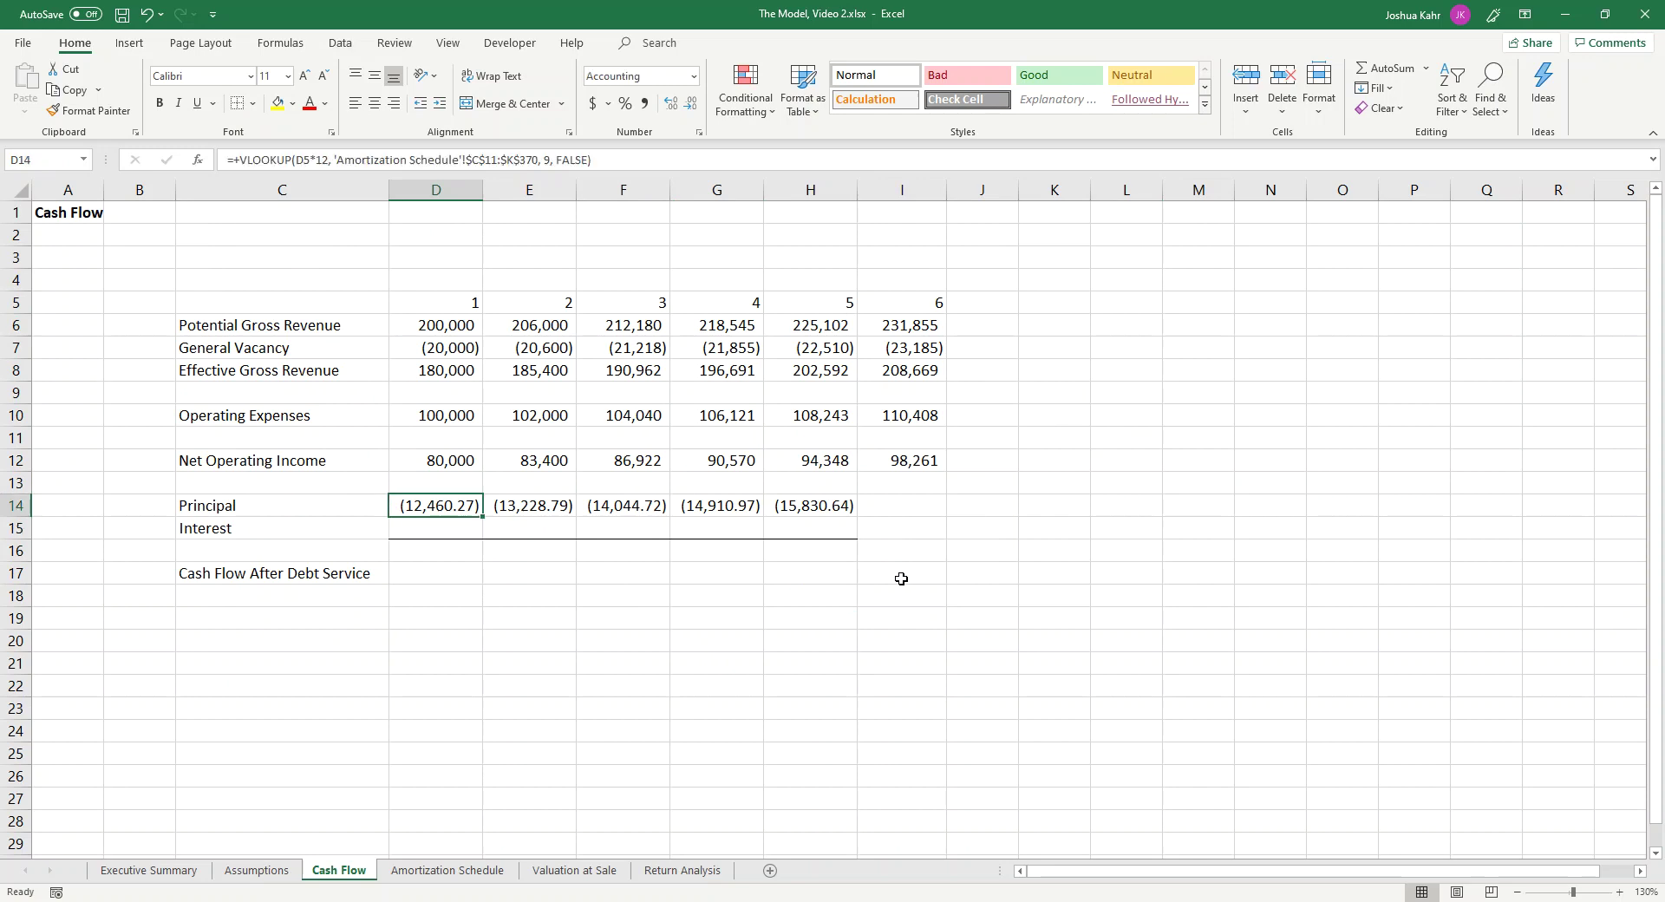
key("ctrl+c")
key("Down")
key("ctrl+v")
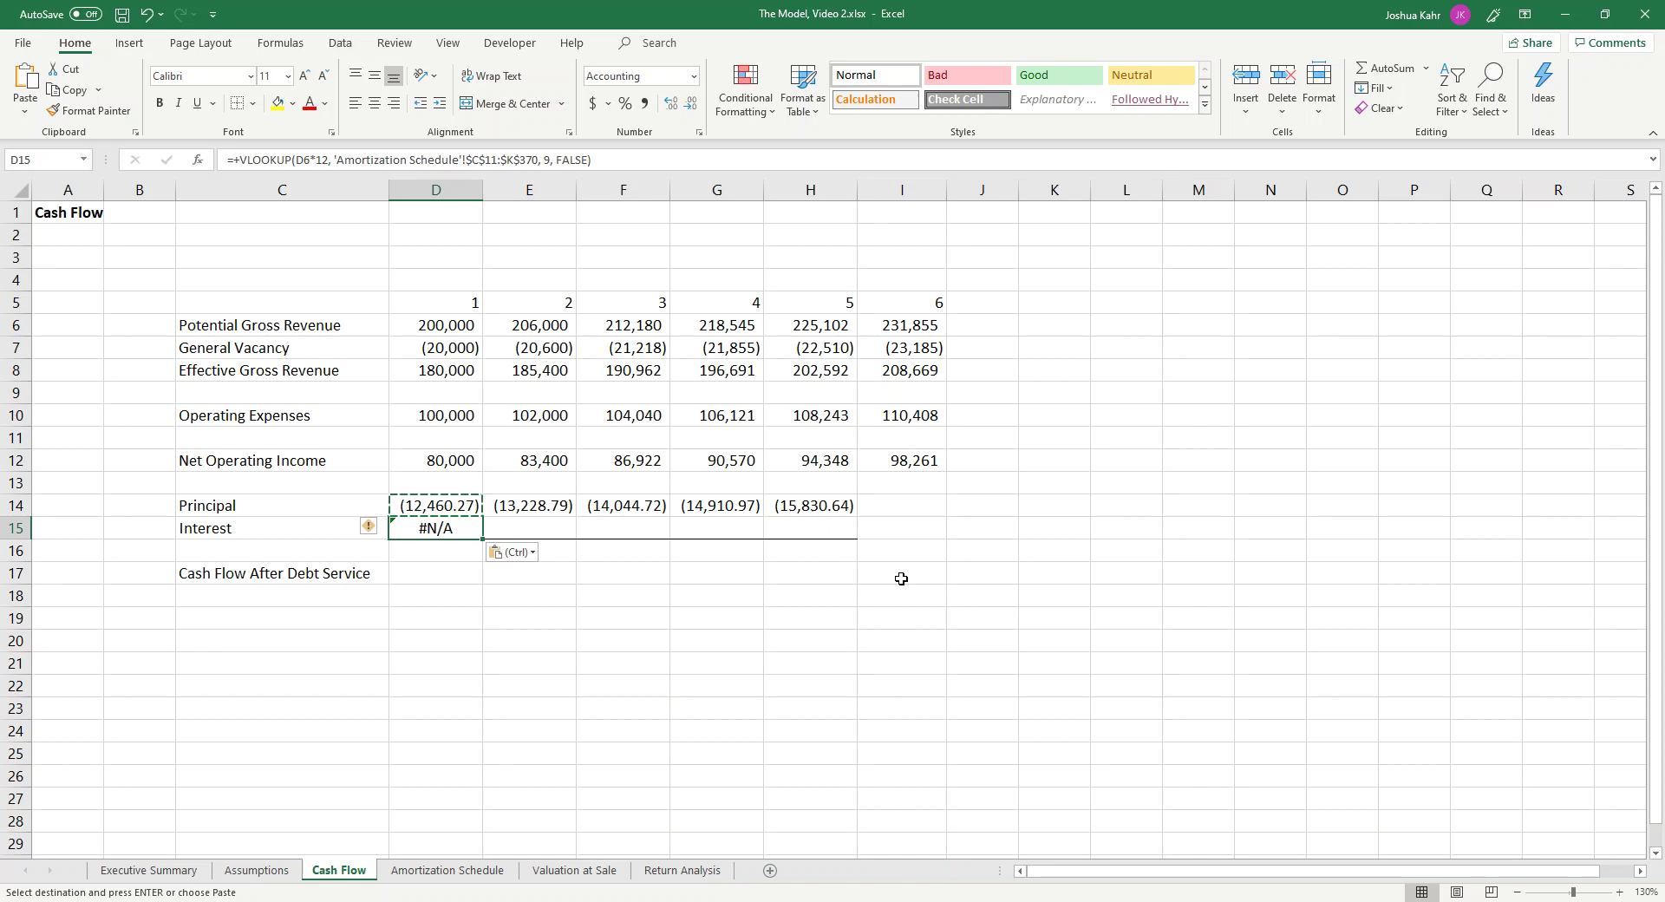
Step: Point the lookup value in D15's VLOOKUP to the year number in D5
key("F2")
key("Left")
key("Left")
key("Left")
key("Left")
key("Left")
key("Left")
key("Left")
key("Left")
key("Left")
key("Left")
key("Left")
key("Left")
key("Left")
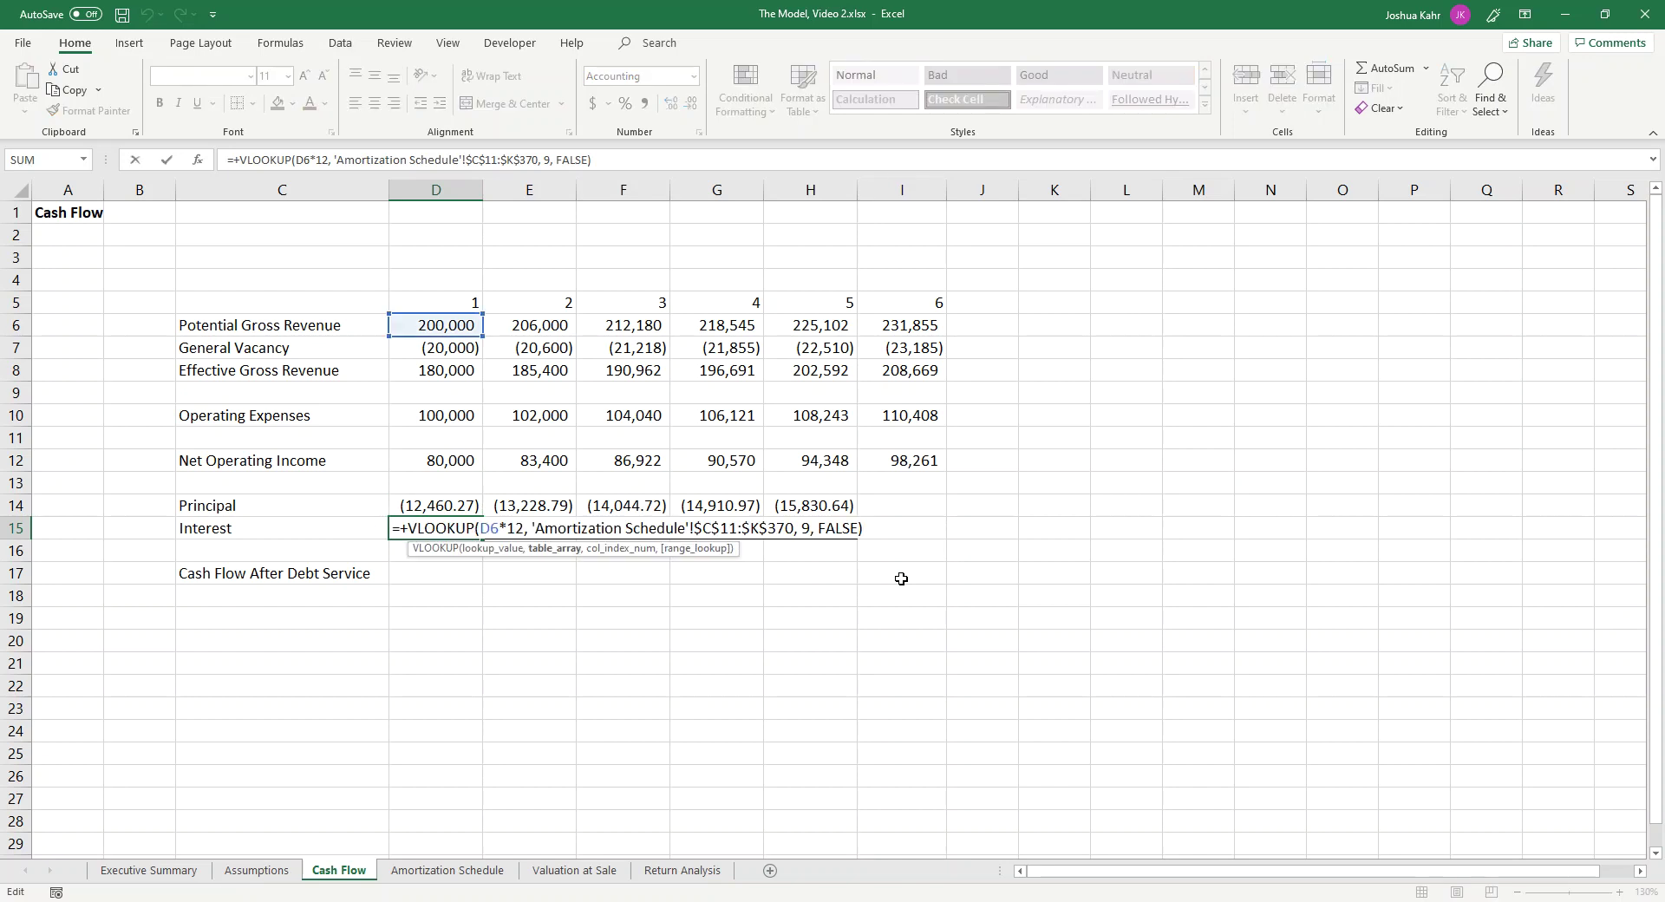
key("Left")
key("Left")
key("Left")
key("Left")
key("Left")
key("Left")
key("Left")
key("Left")
key("Left")
key("Left")
key("shift+Right")
key("shift+Right")
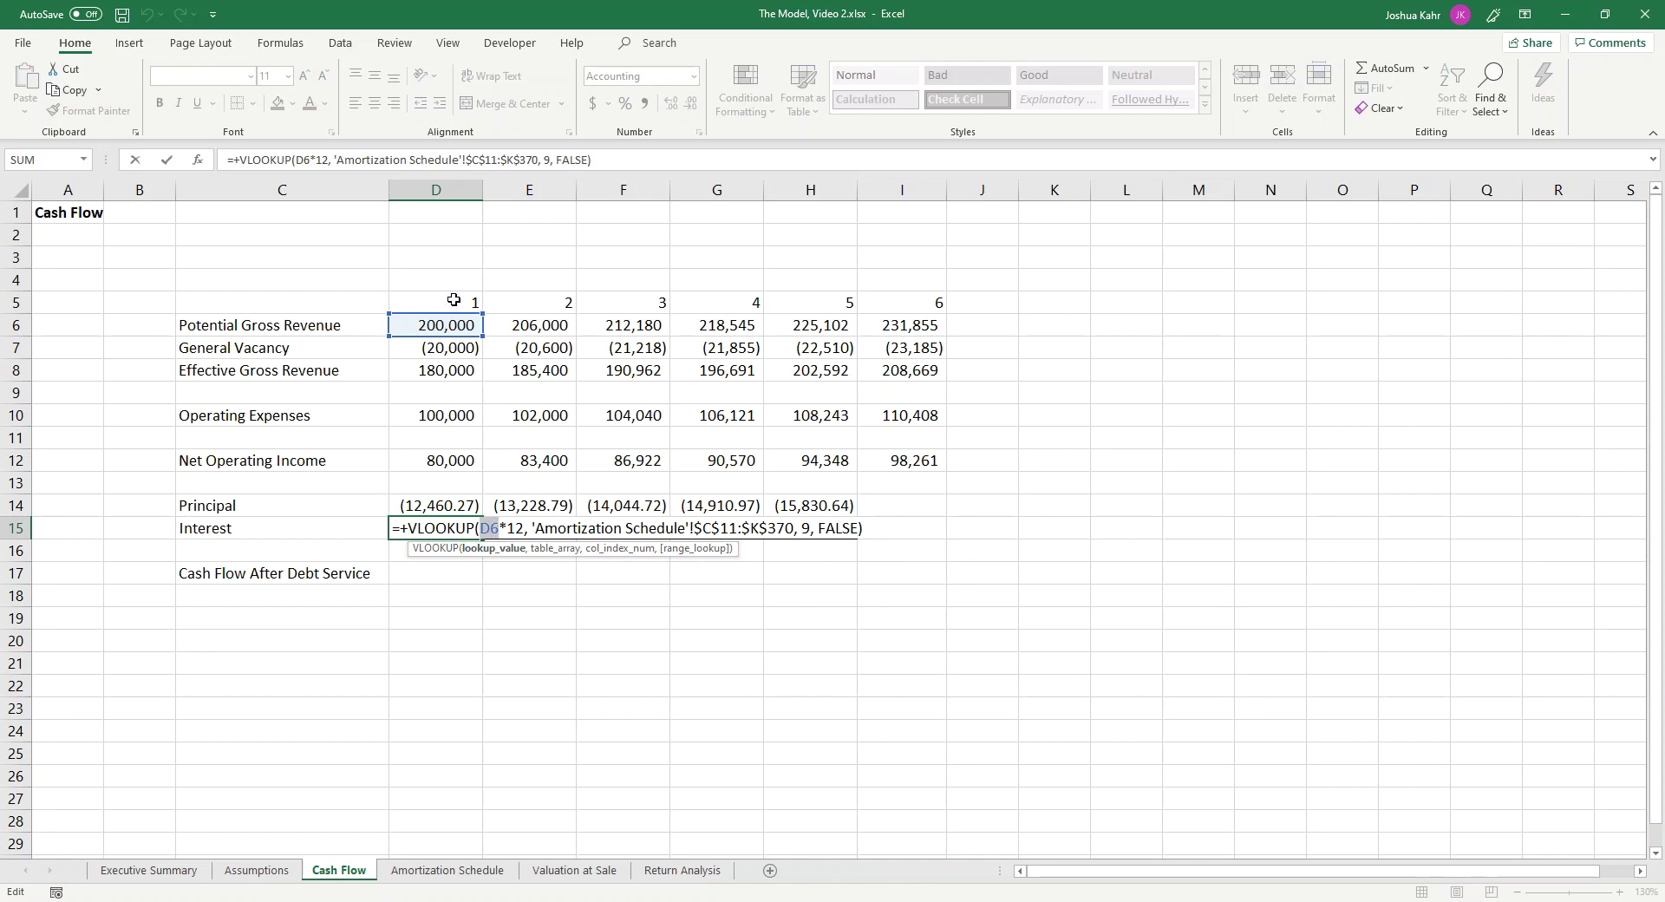
left_click(454, 300)
Step: Set the column index in D15's VLOOKUP to 8 and fill the Interest formula across to H15
left_click(726, 533)
left_click(810, 532)
key("BackSpace")
type("8")
key("Return")
key("Up")
left_click_drag(483, 538, 855, 533)
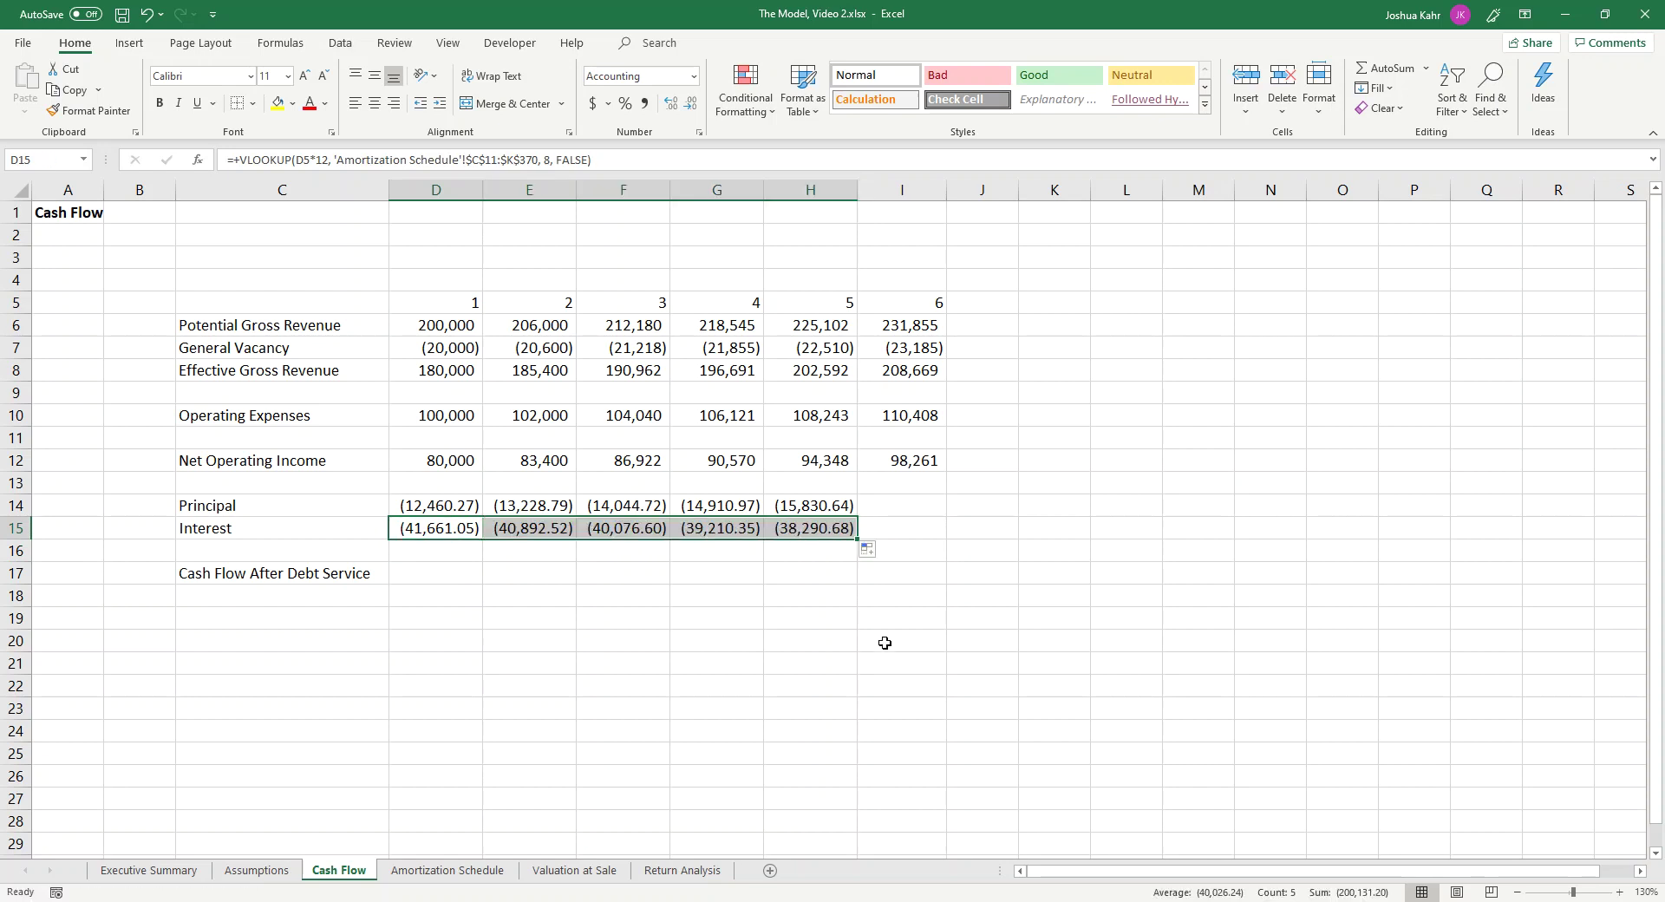
Step: Compare the Interest values in D15 and E15 with the yearly totals in J22 and J34 of the Amortization Schedule
left_click(445, 549)
key("Up")
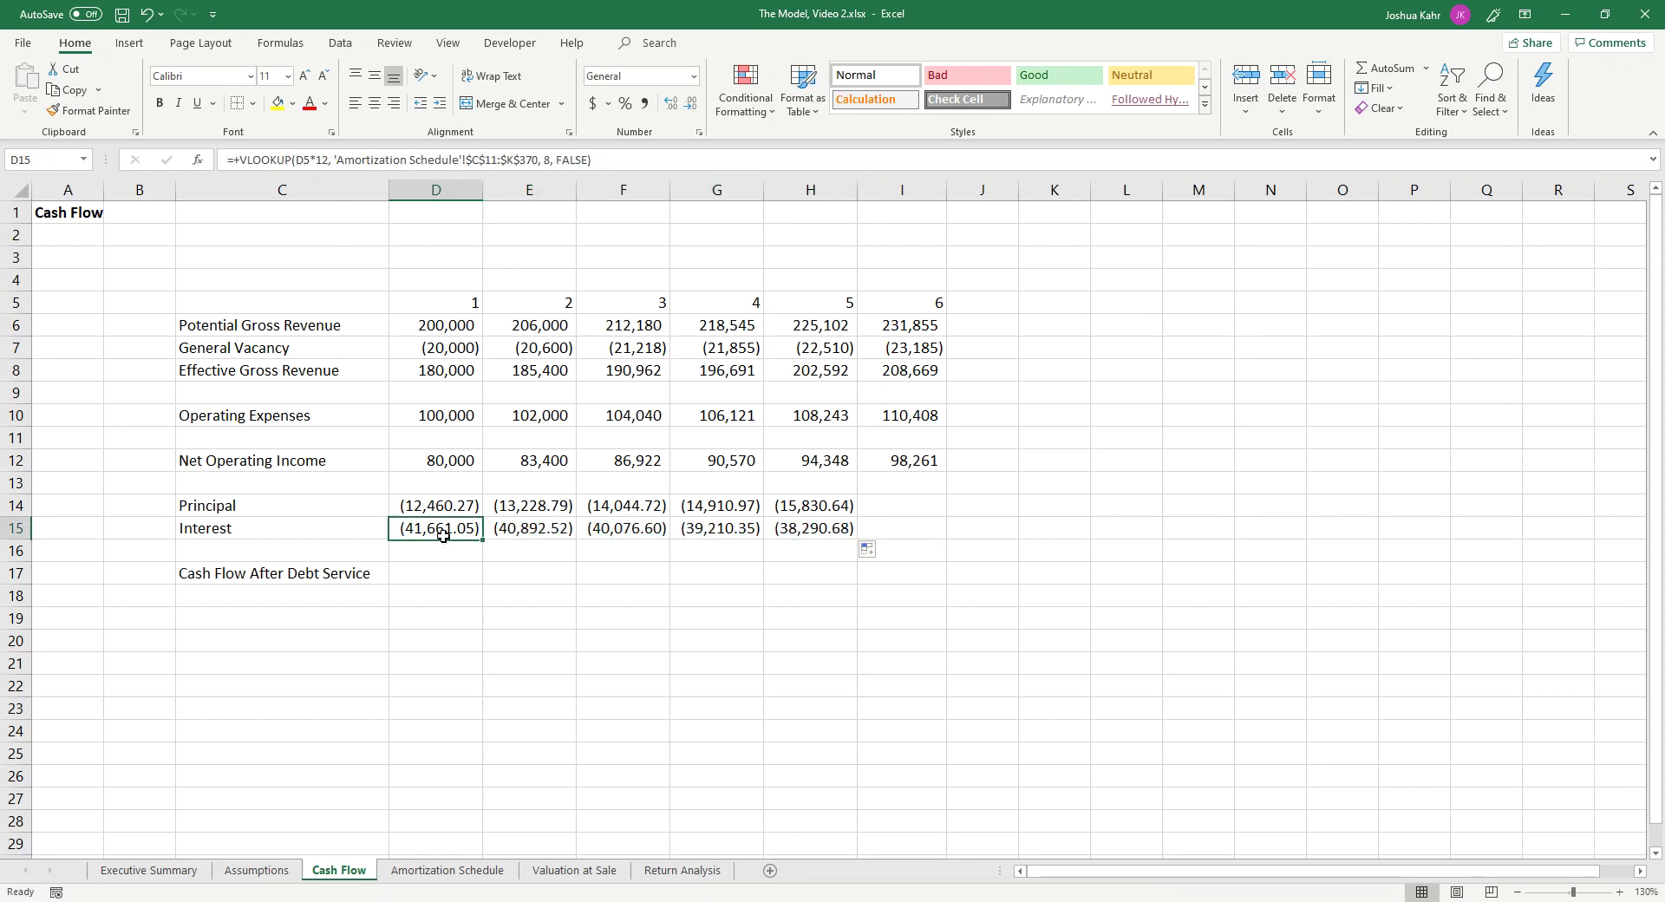
left_click(525, 532)
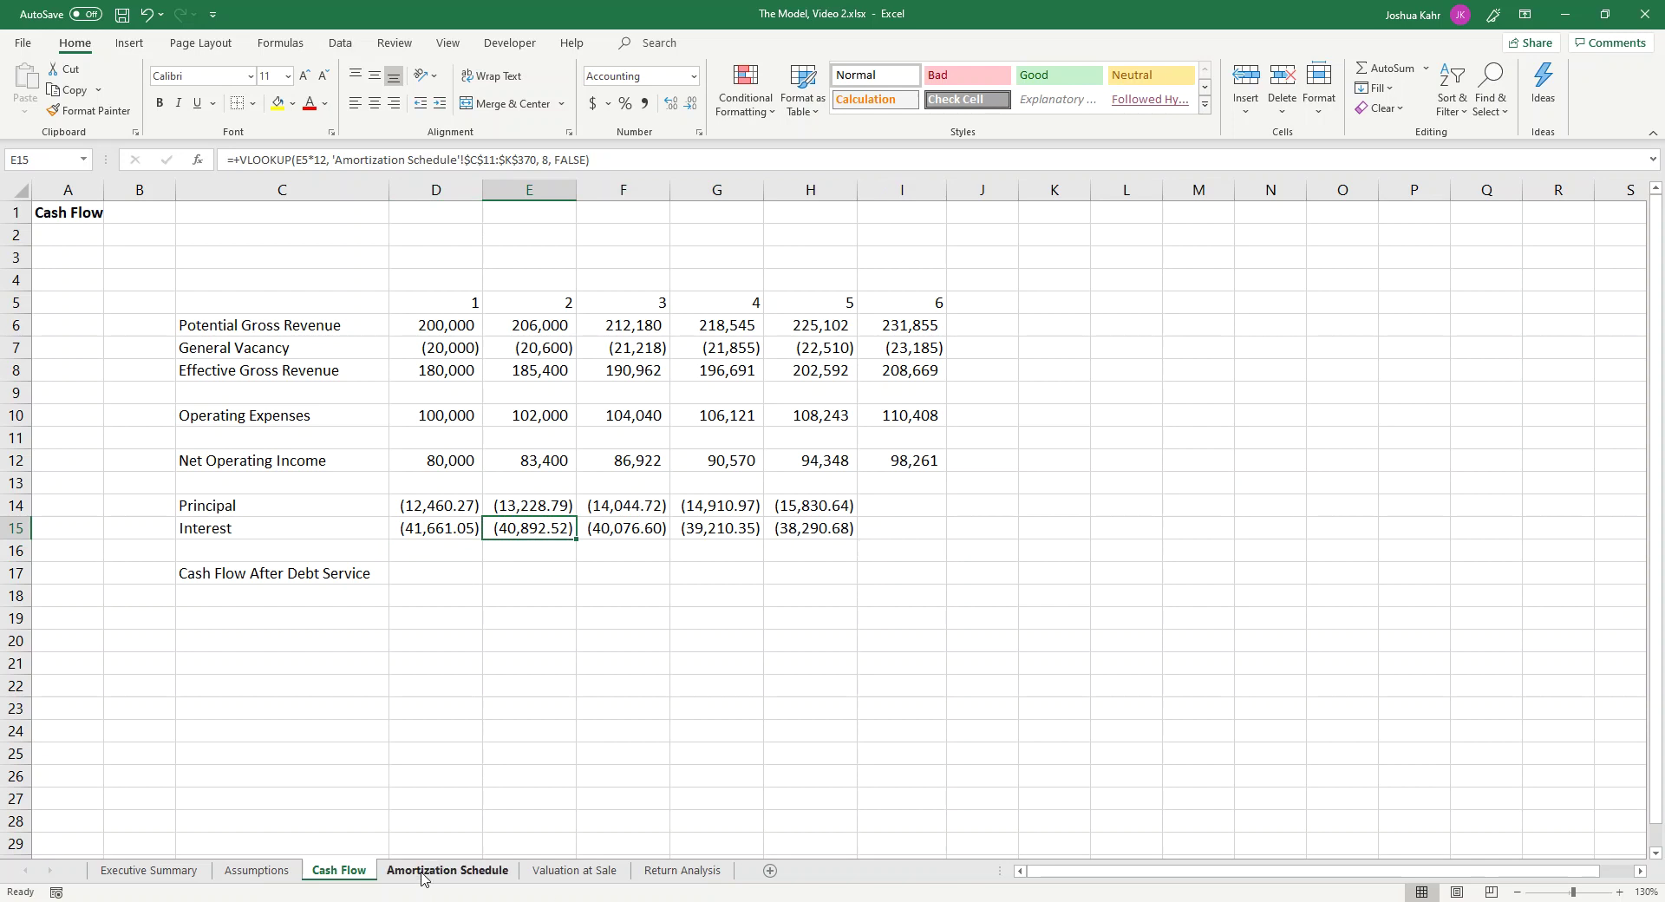
left_click(447, 870)
left_click(1125, 483)
left_click(1165, 754)
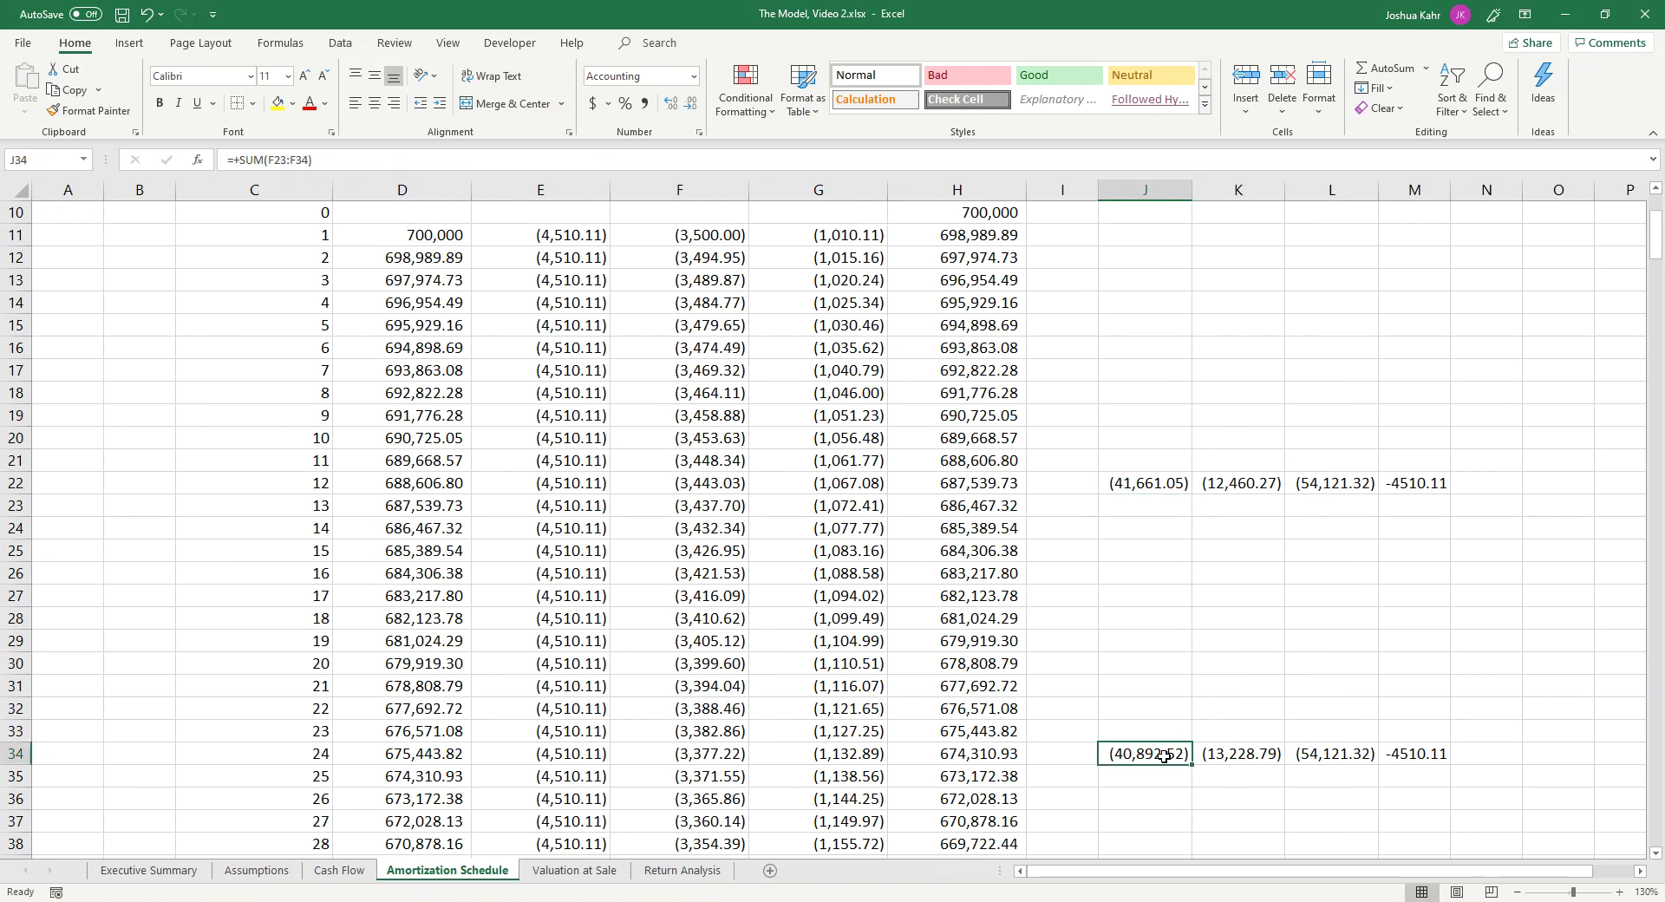
Step: Add a bottom border beneath the Interest values in D15:H15 on the Cash Flow sheet
left_click(338, 871)
left_click(440, 573)
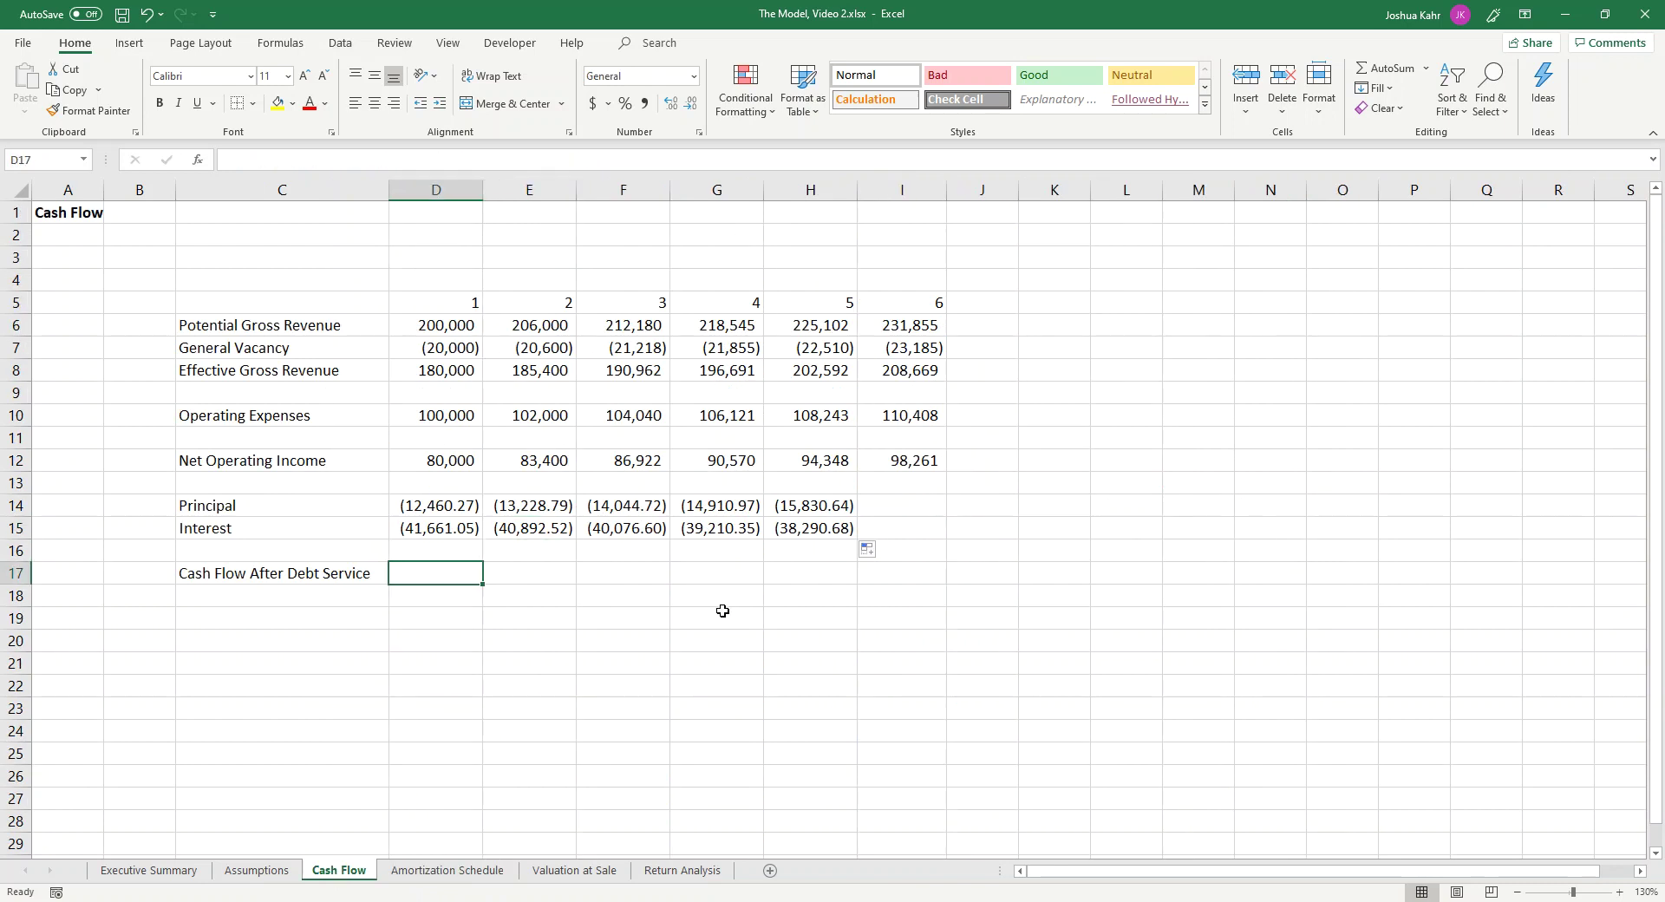
key("Up")
key("Up")
key("shift+Right")
key("shift+Right")
key("shift+Right")
key("shift+Right")
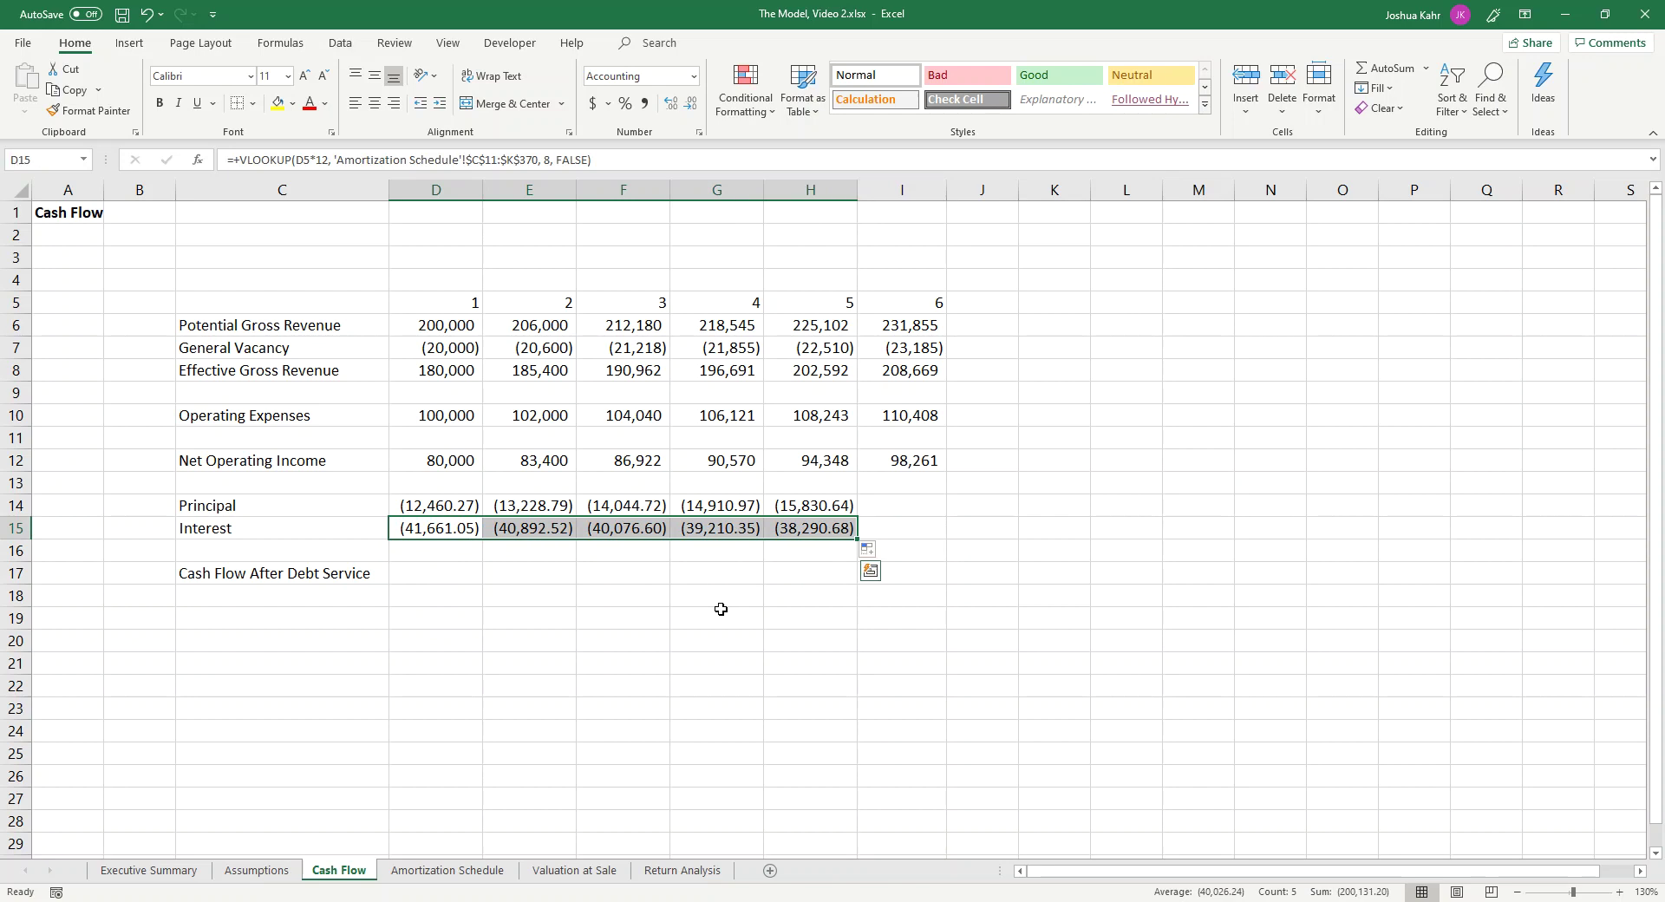
left_click(252, 103)
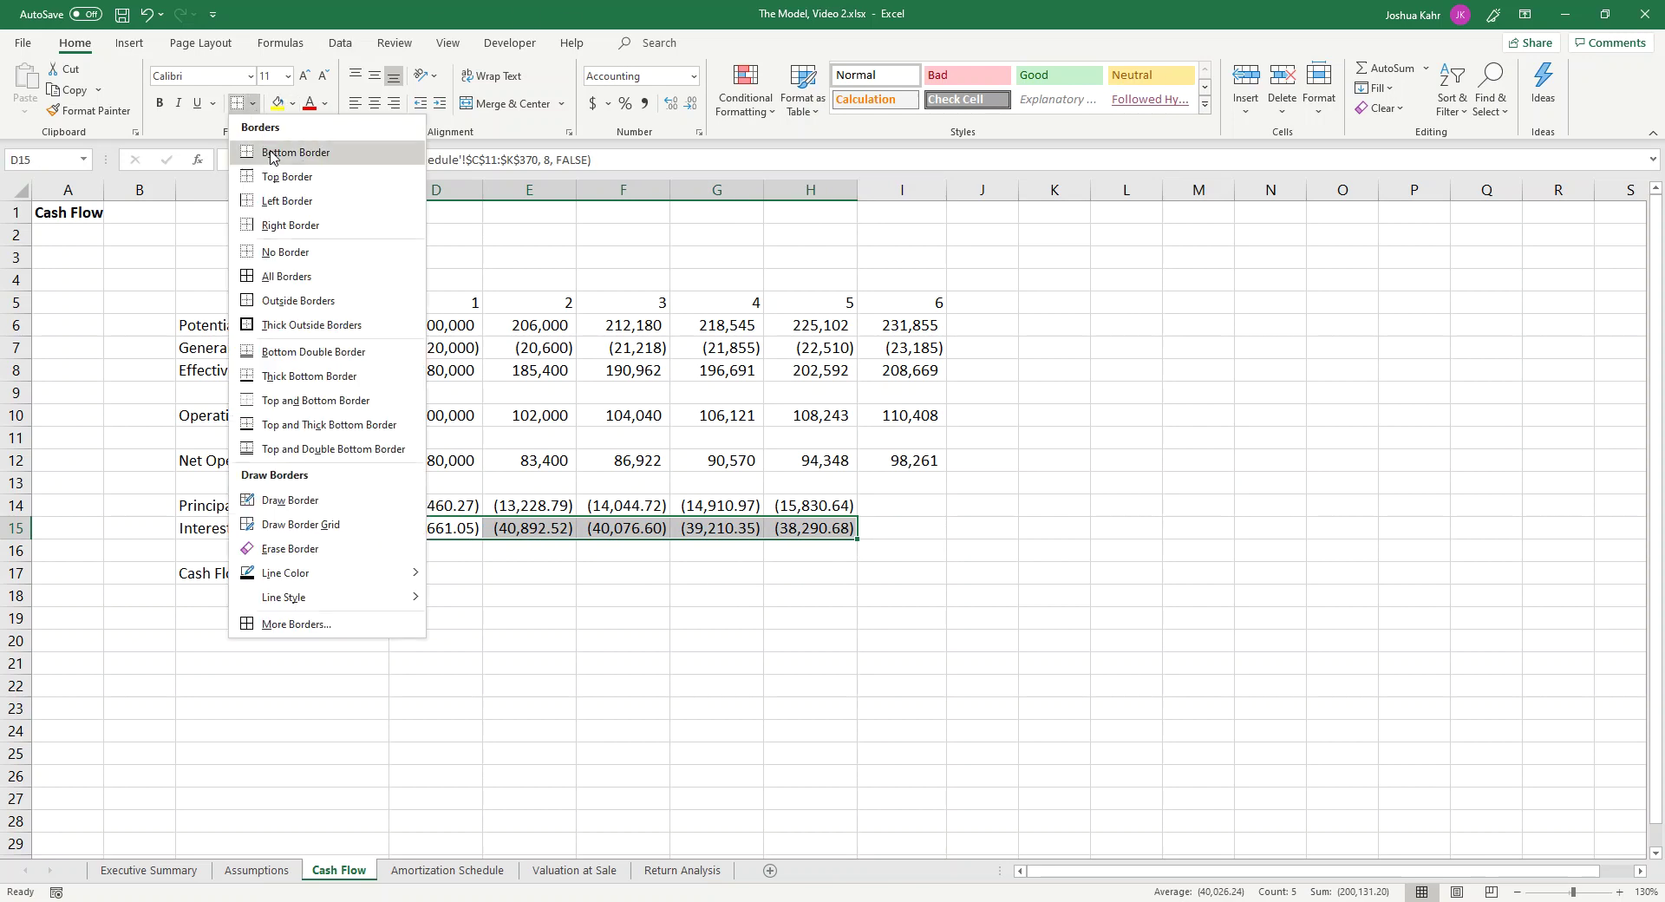
left_click(408, 319)
left_click(449, 548)
type("+")
key("Up")
key("Up")
type("+")
left_click(483, 552)
key("Return")
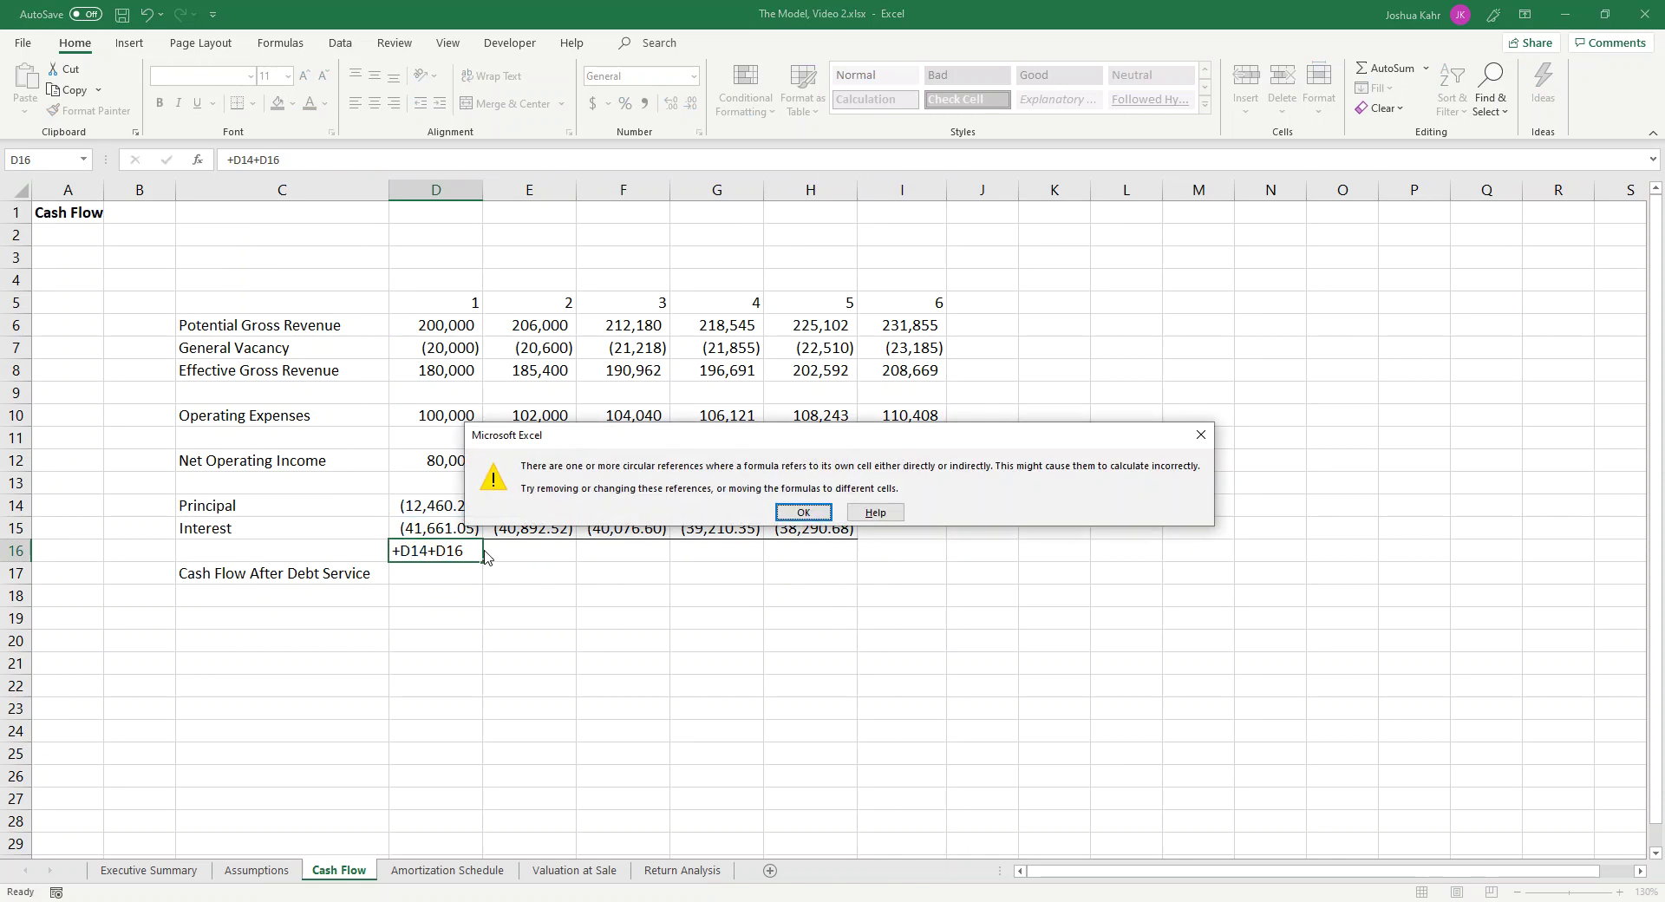
key("Return")
Step: Total Principal and Interest in D16 with the formula +D14+D15 and fill it across to H16
left_click(484, 550)
type("+")
key("Up")
key("Up")
type("+")
key("Up")
key("ctrl+Return")
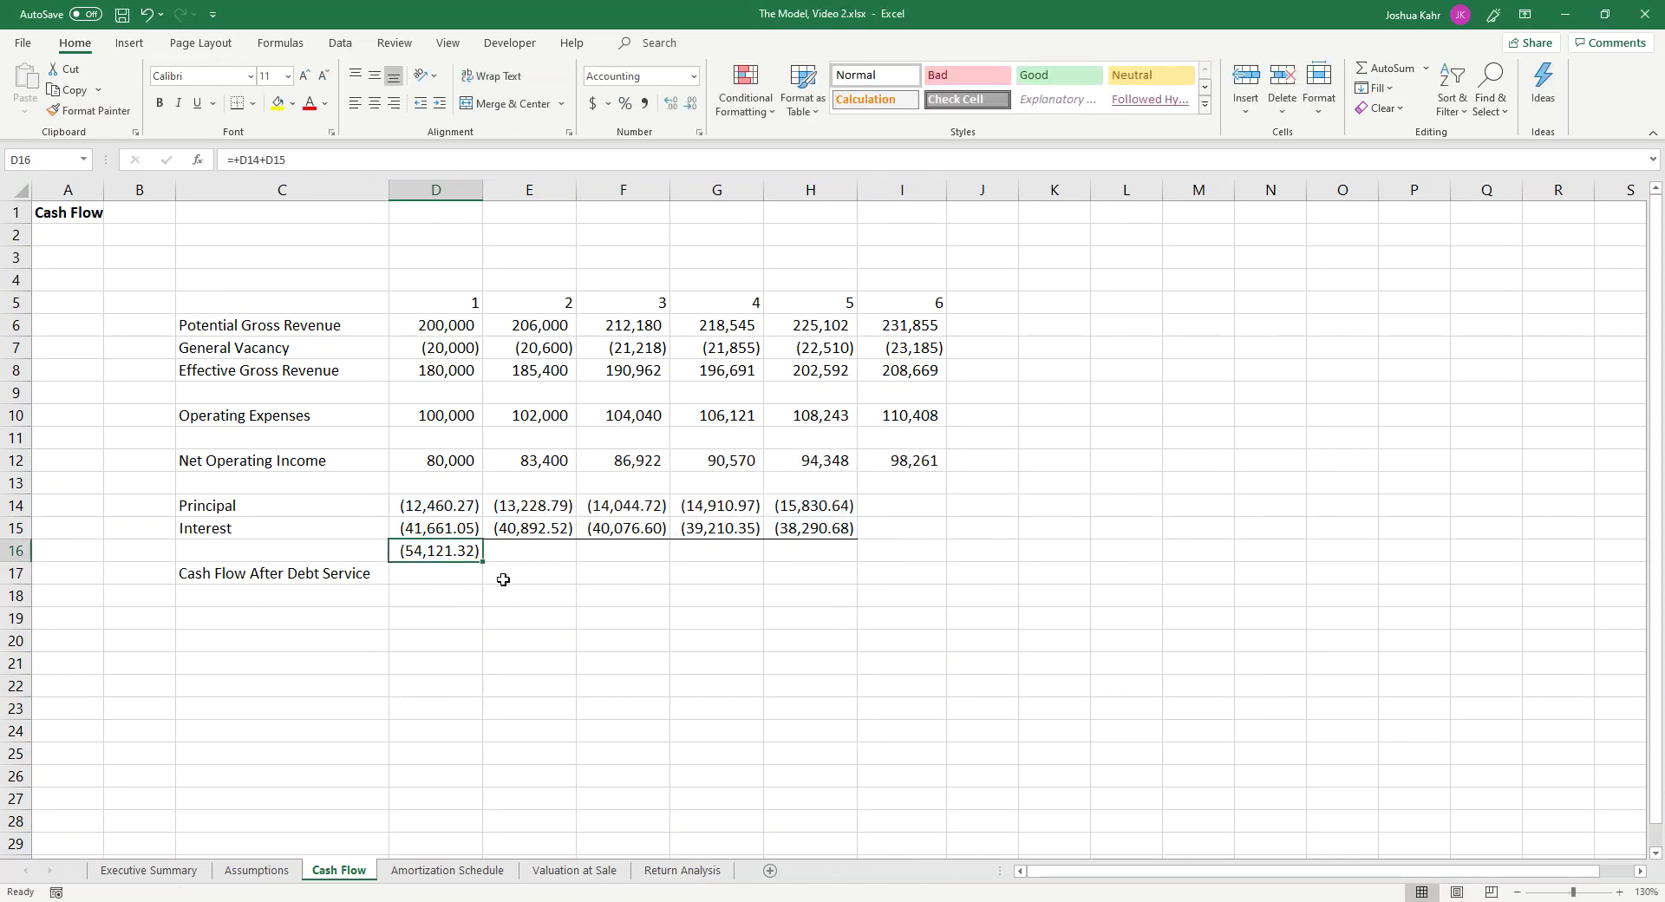
left_click_drag(491, 566, 855, 555)
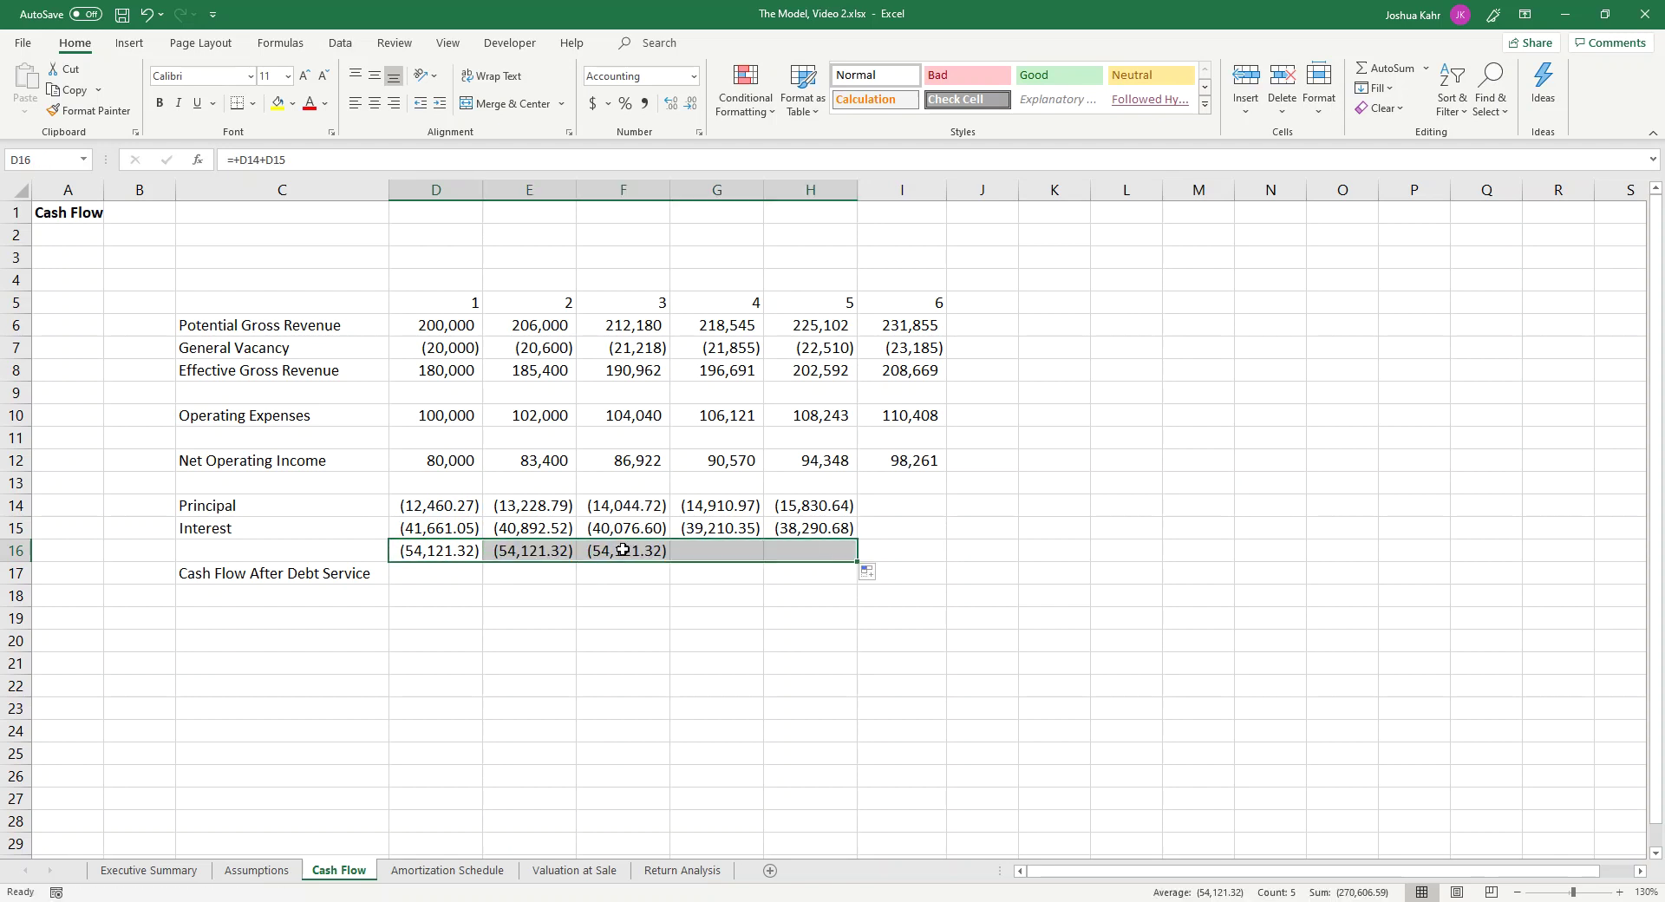
Step: Insert a blank row above Cash Flow After Debt Service and format D14:H16 with no decimal places
left_click(15, 572)
key("ctrl+shift+plus")
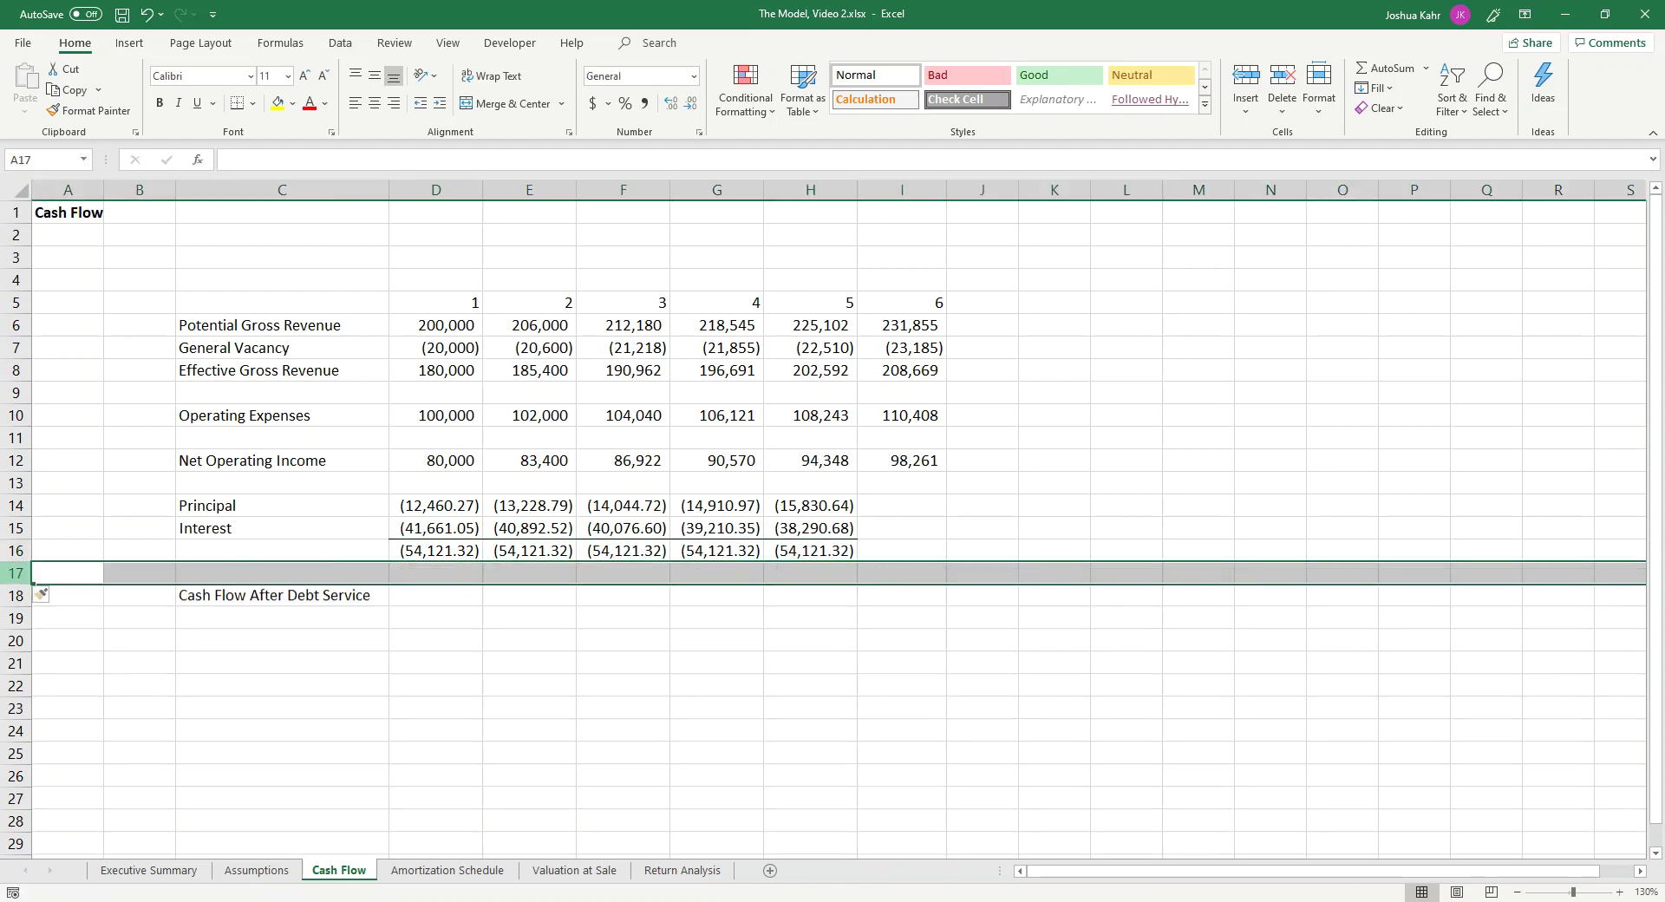
key("Up")
key("ctrl+Right")
key("shift+Up")
key("shift+Up")
key("shift+Right")
key("shift+Right")
key("shift+Right")
key("shift+Right")
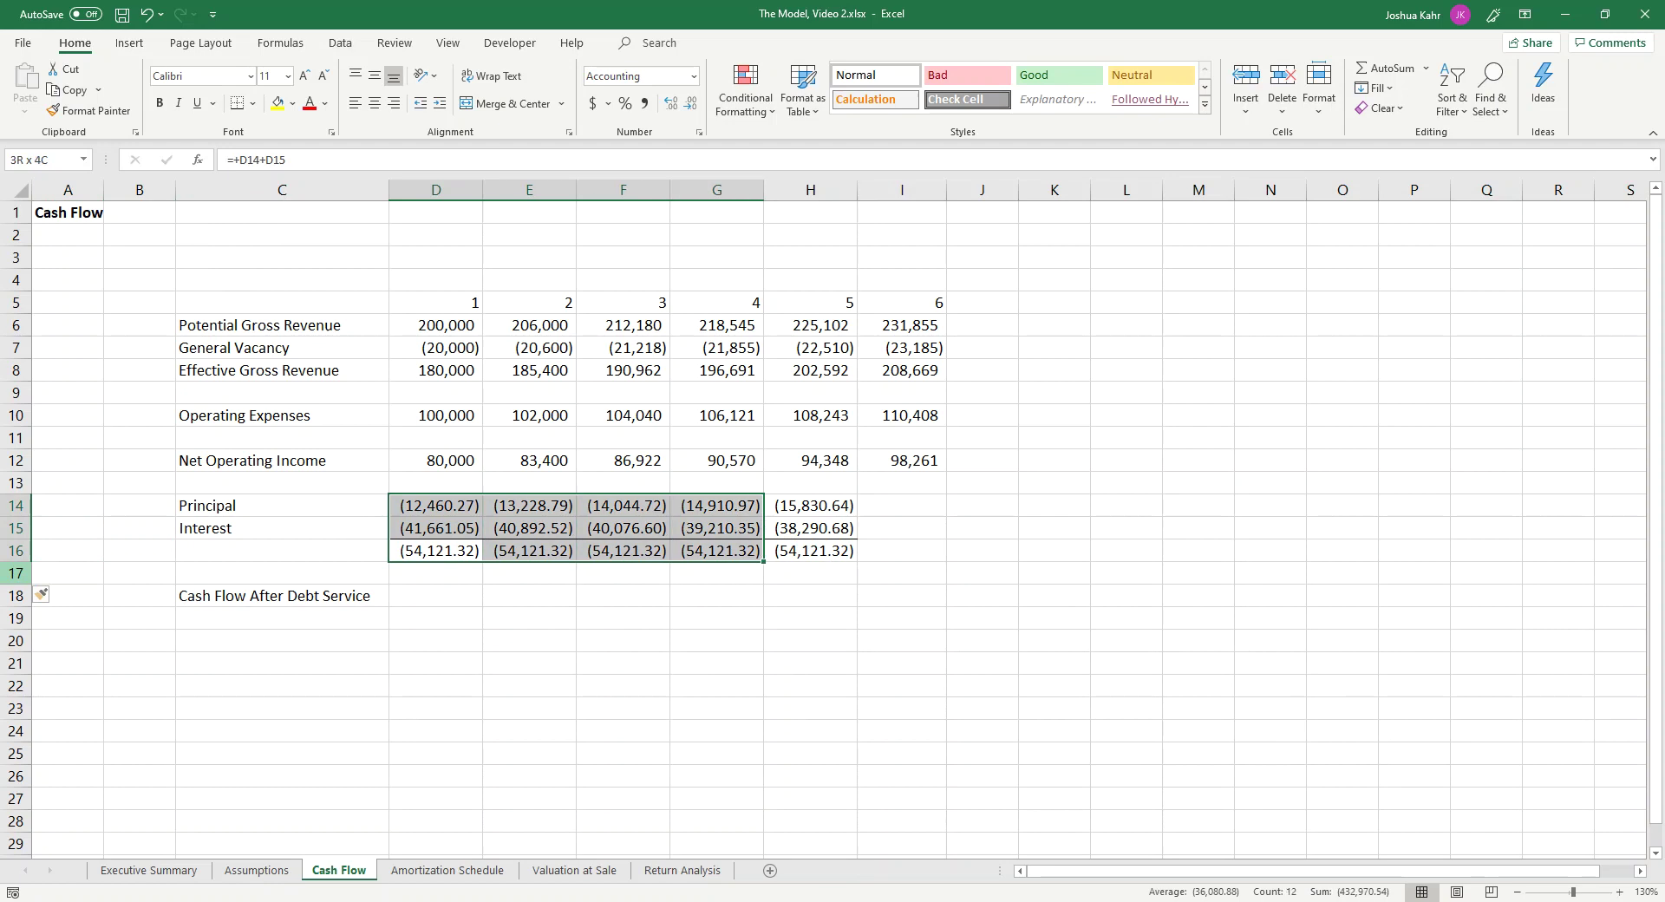
left_click(689, 104)
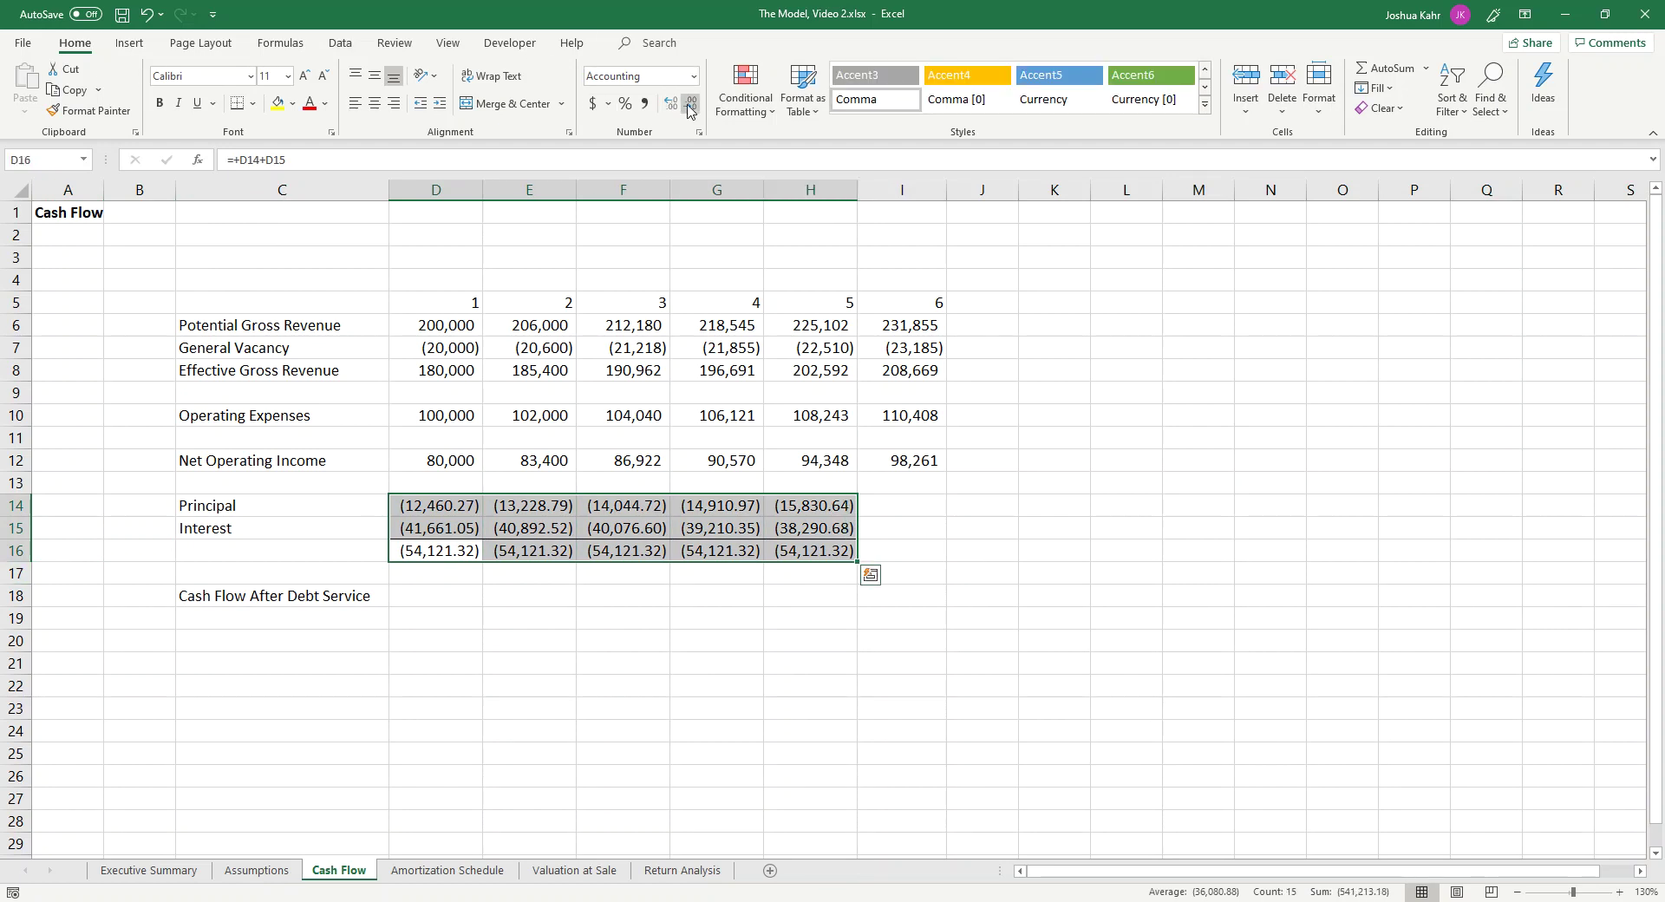
left_click(689, 104)
Step: Calculate year 1 Cash Flow After Debt Service in D18 with the formula +D12+D16
left_click(422, 594)
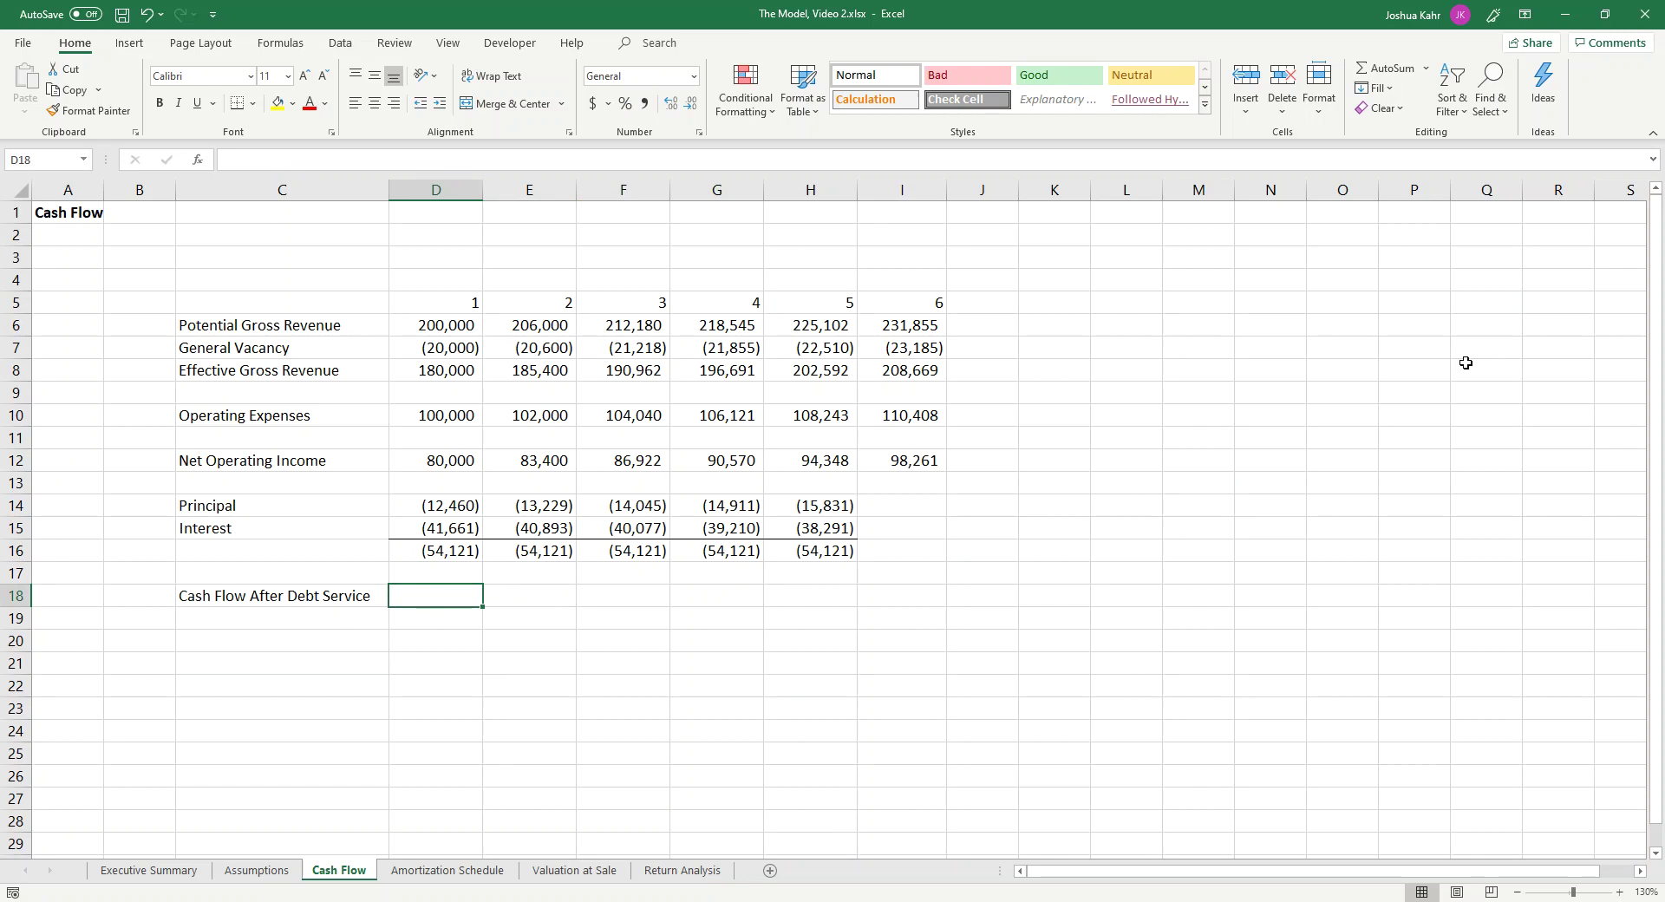
type("+")
key("Up")
key("Up")
key("Up")
key("Up")
key("Up")
key("Up")
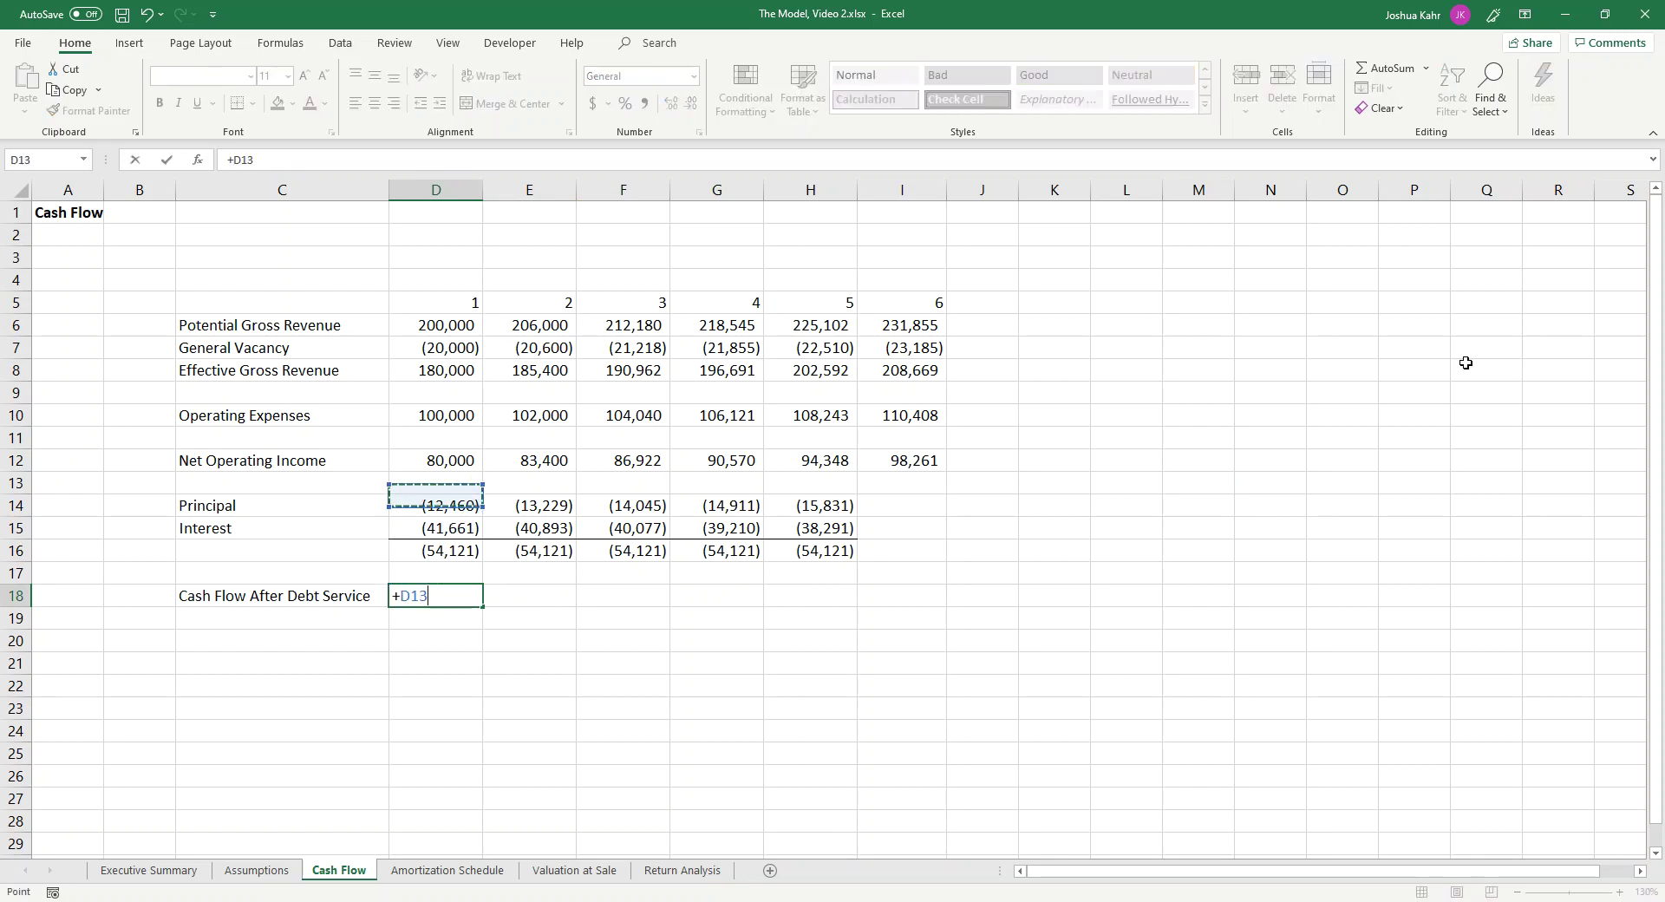
type("+")
key("Down")
key("Down")
key("Down")
key("Down")
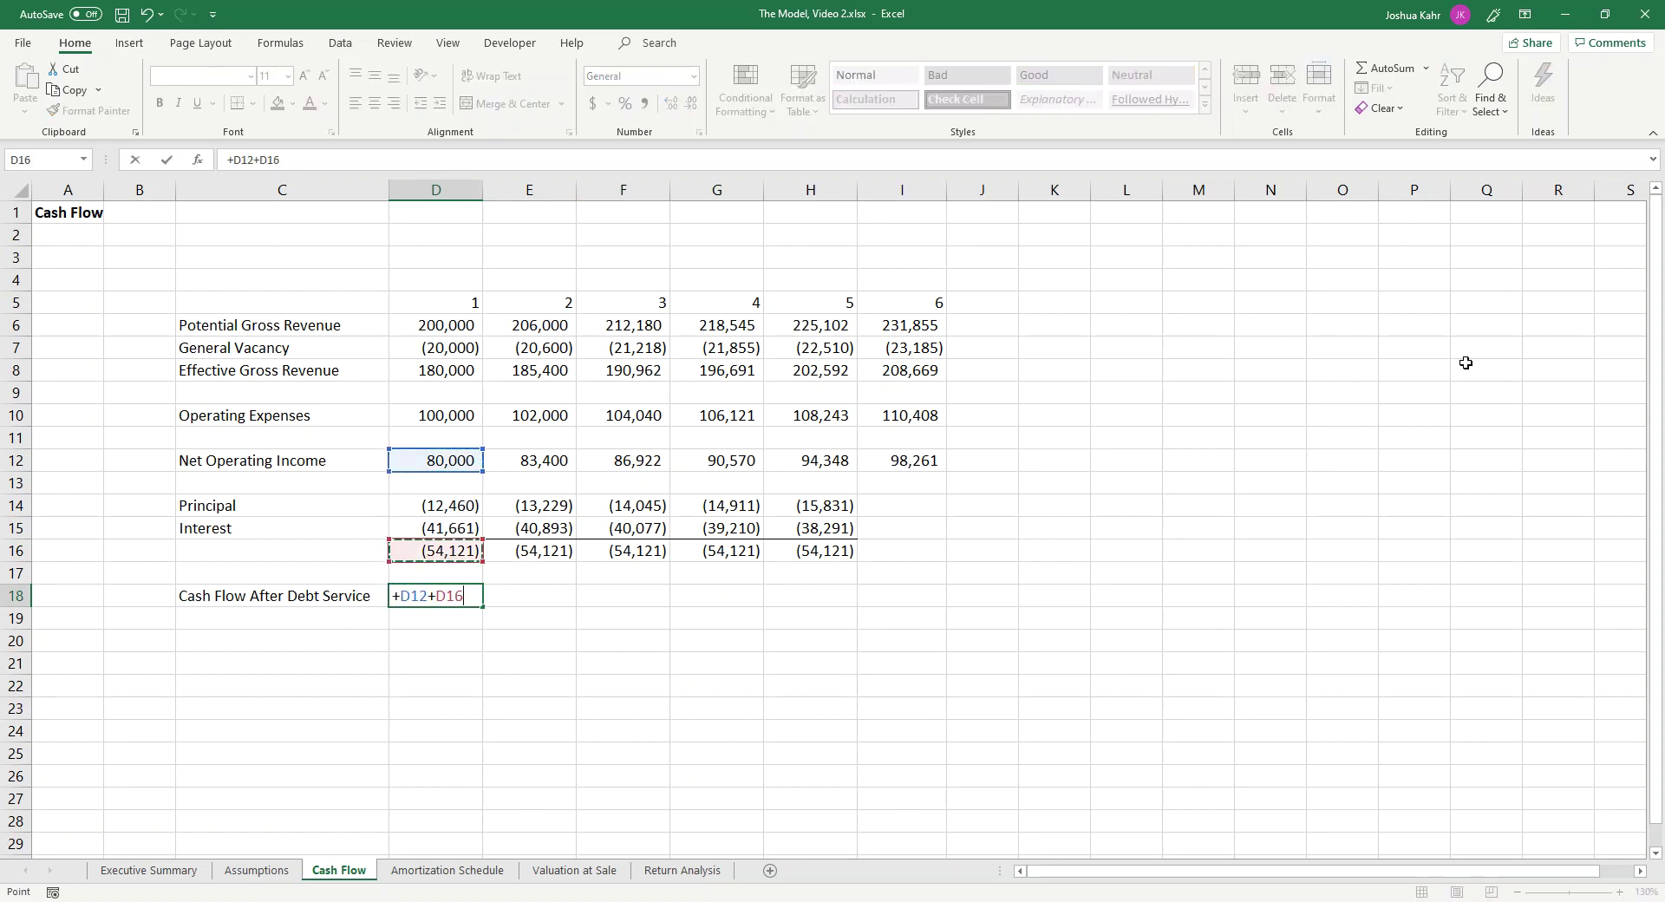
key("ctrl+Return")
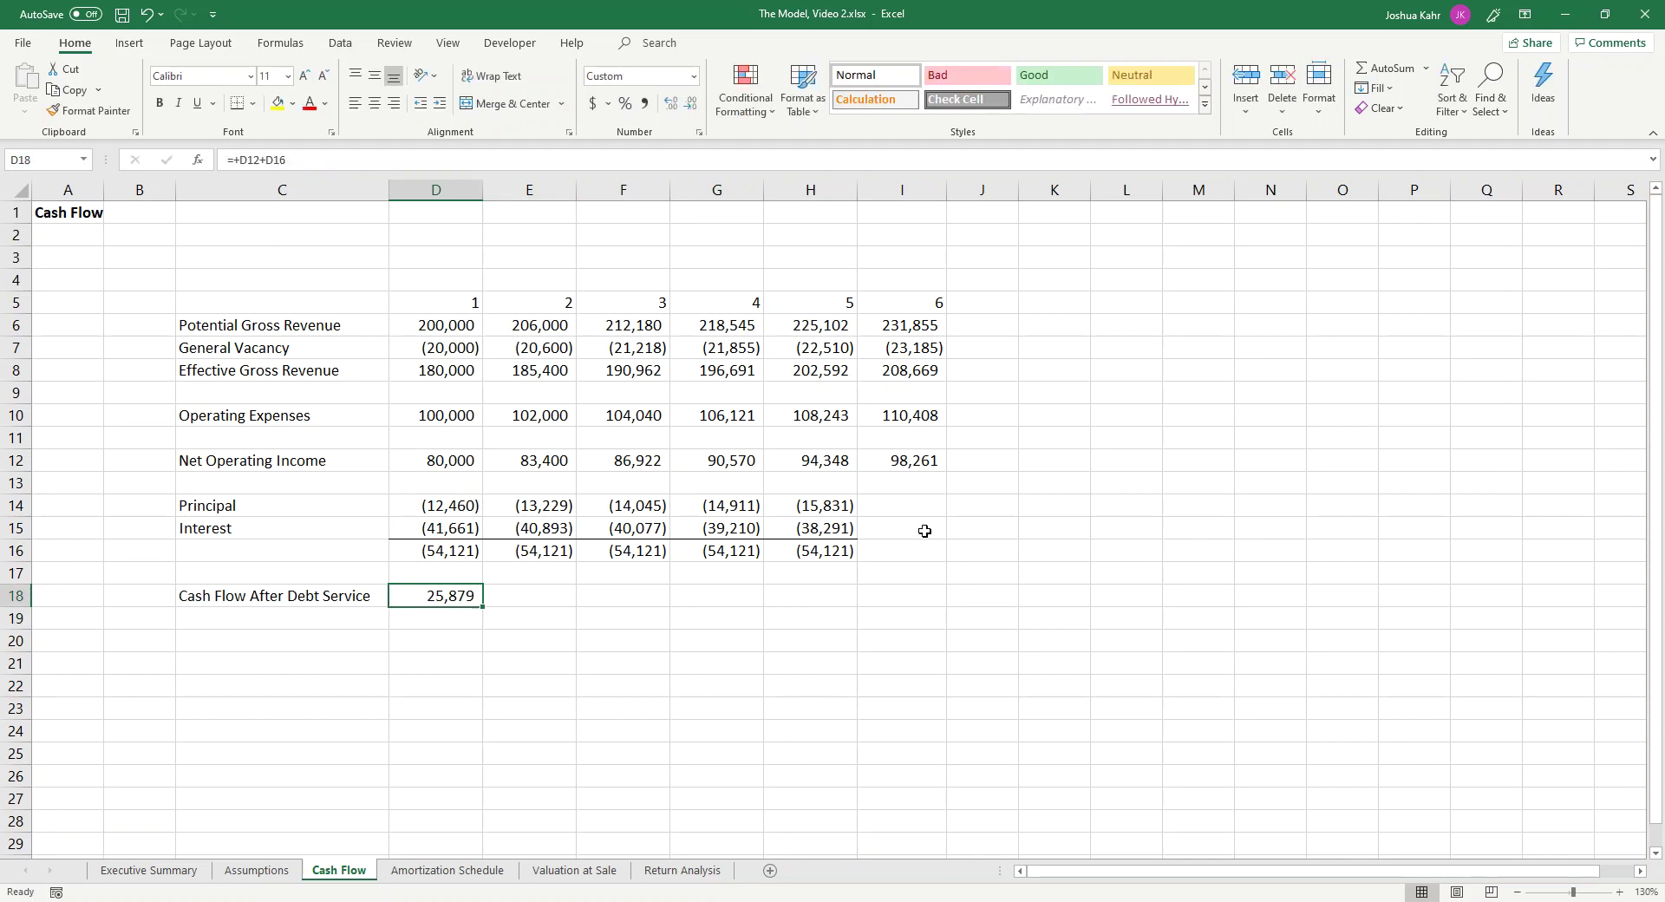
Step: Fill the Cash Flow After Debt Service formula from D18 across to H18 and check the copied formulas
left_click_drag(492, 604, 891, 577)
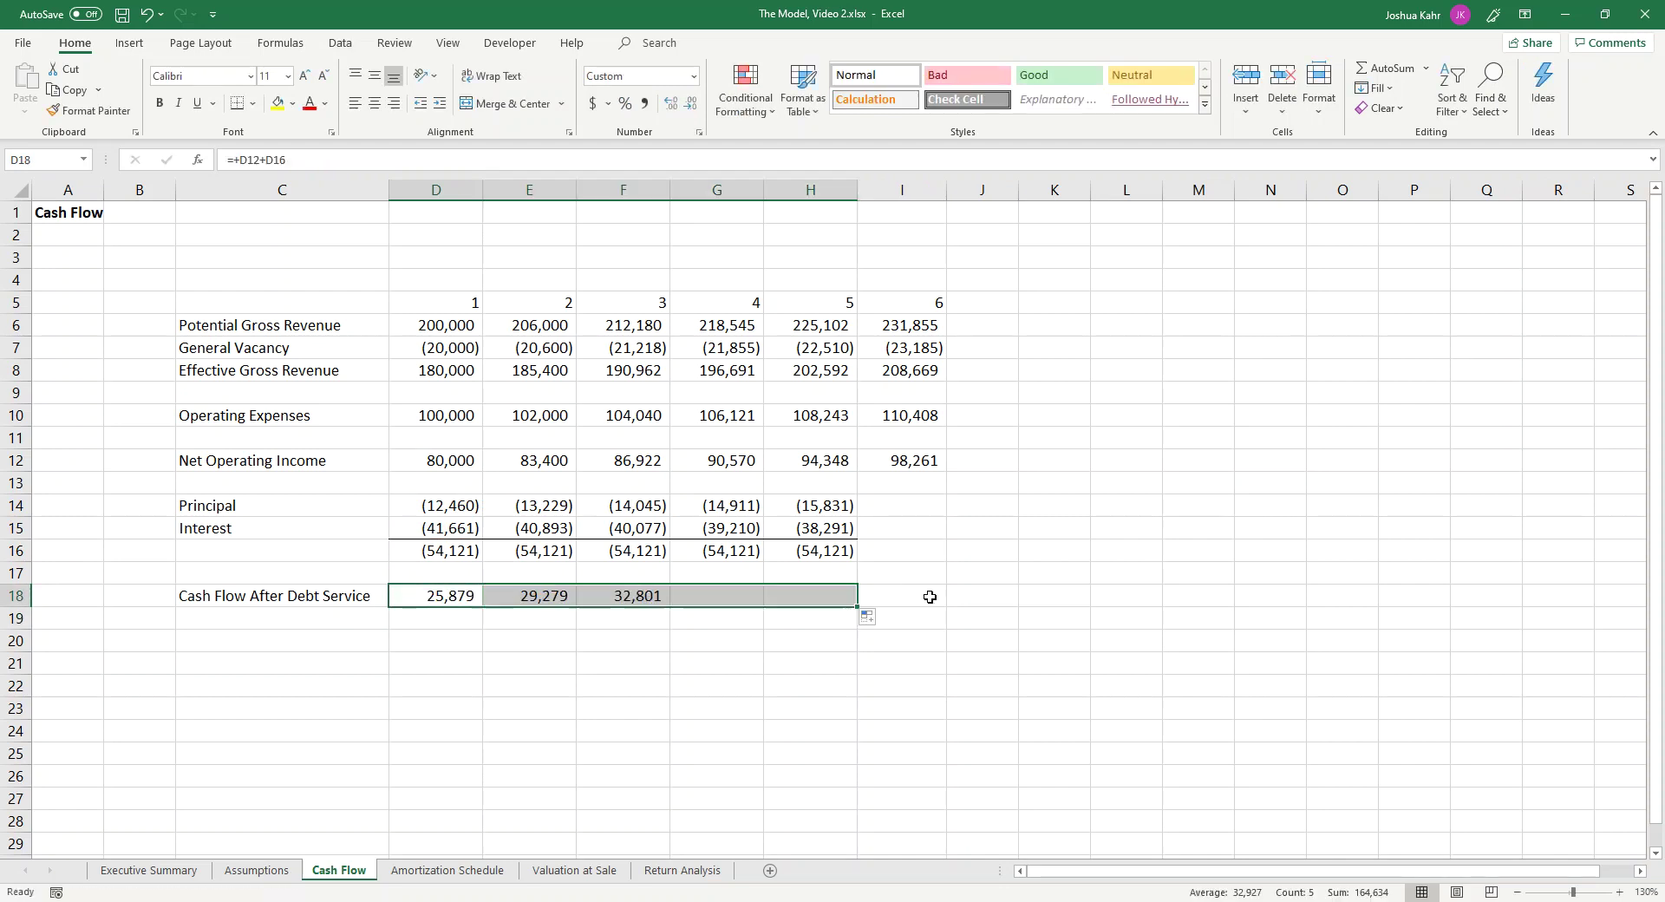
left_click(559, 599)
left_click(746, 605)
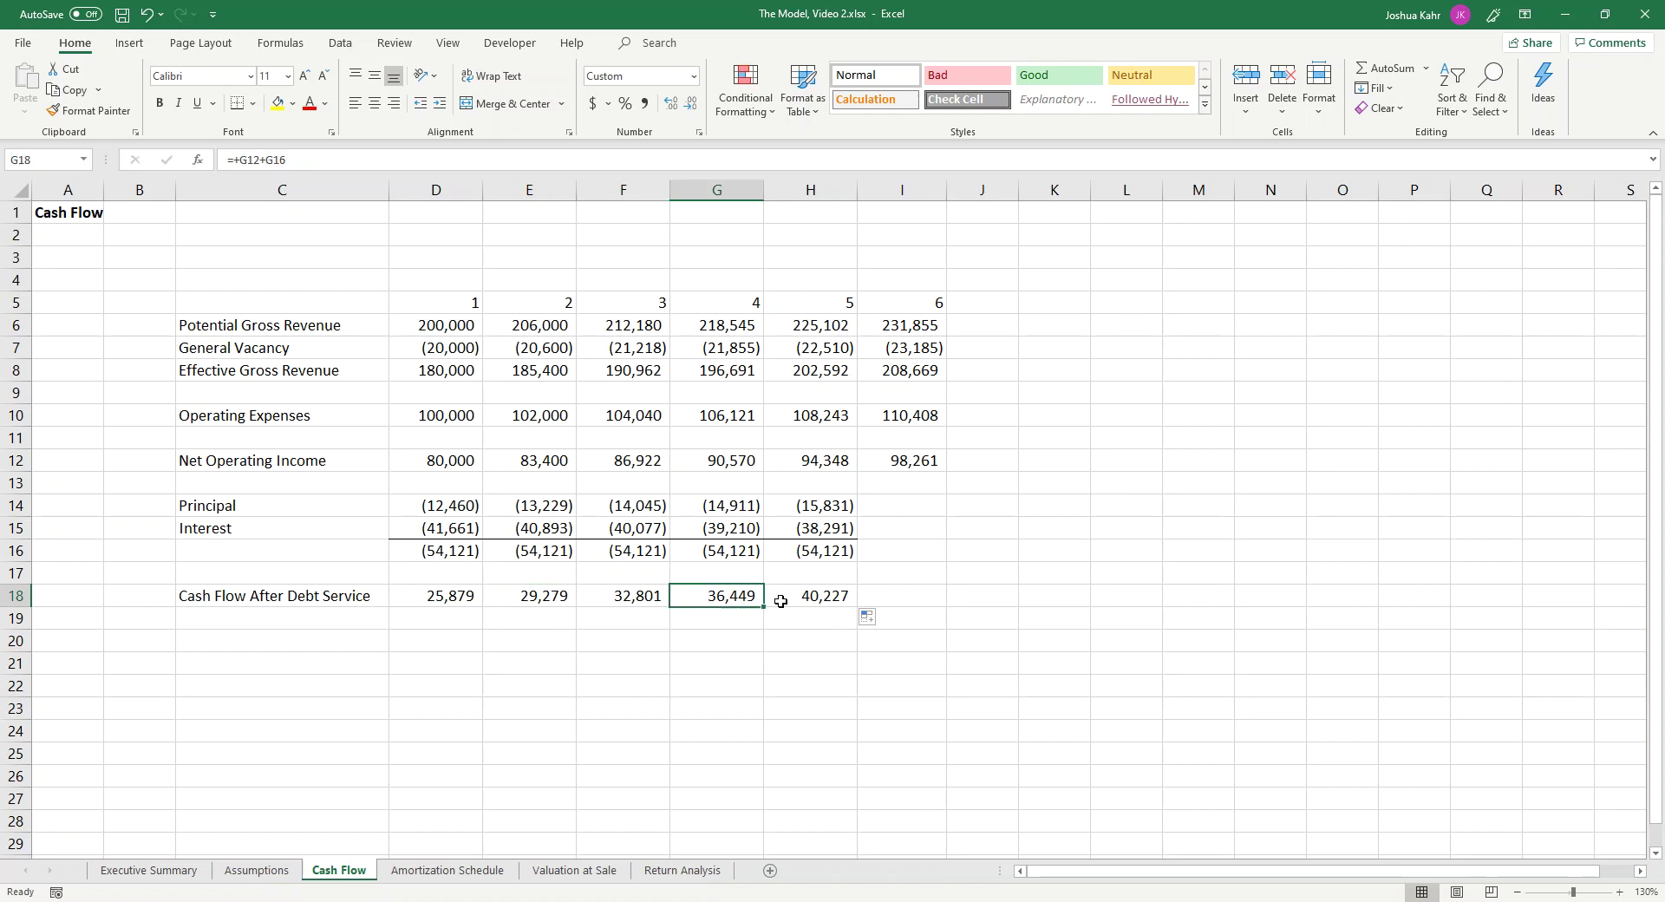
left_click(825, 597)
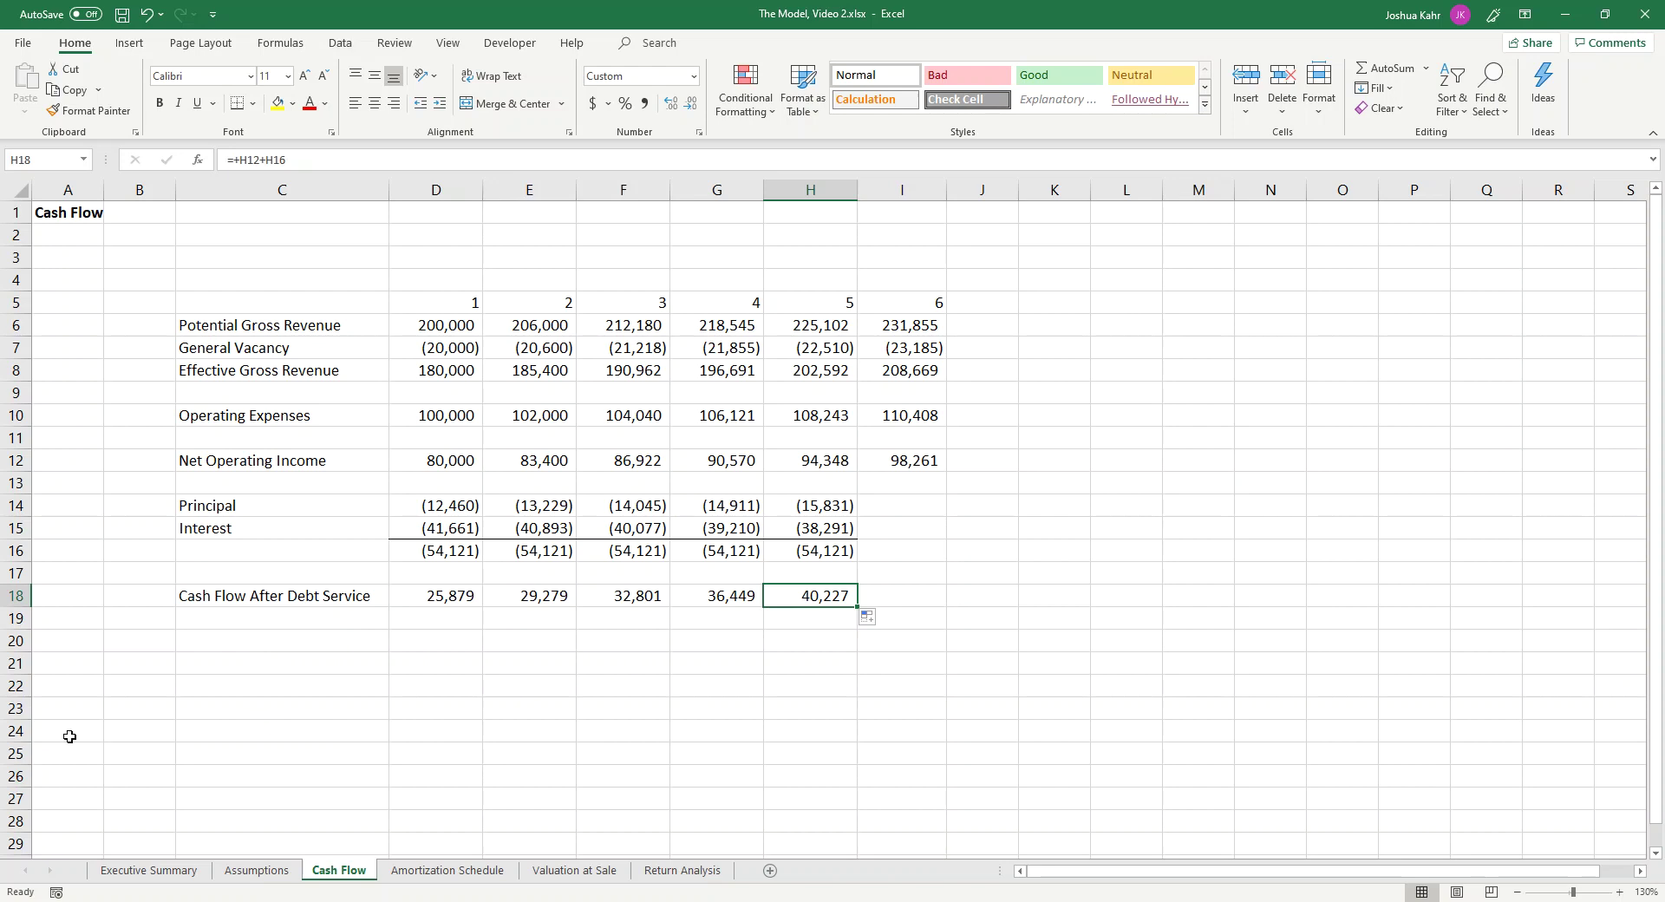
Step: View the logo and contact e-mail on the Executive Summary sheet at 200% zoom
left_click(143, 871)
left_click(227, 410)
left_click(193, 393)
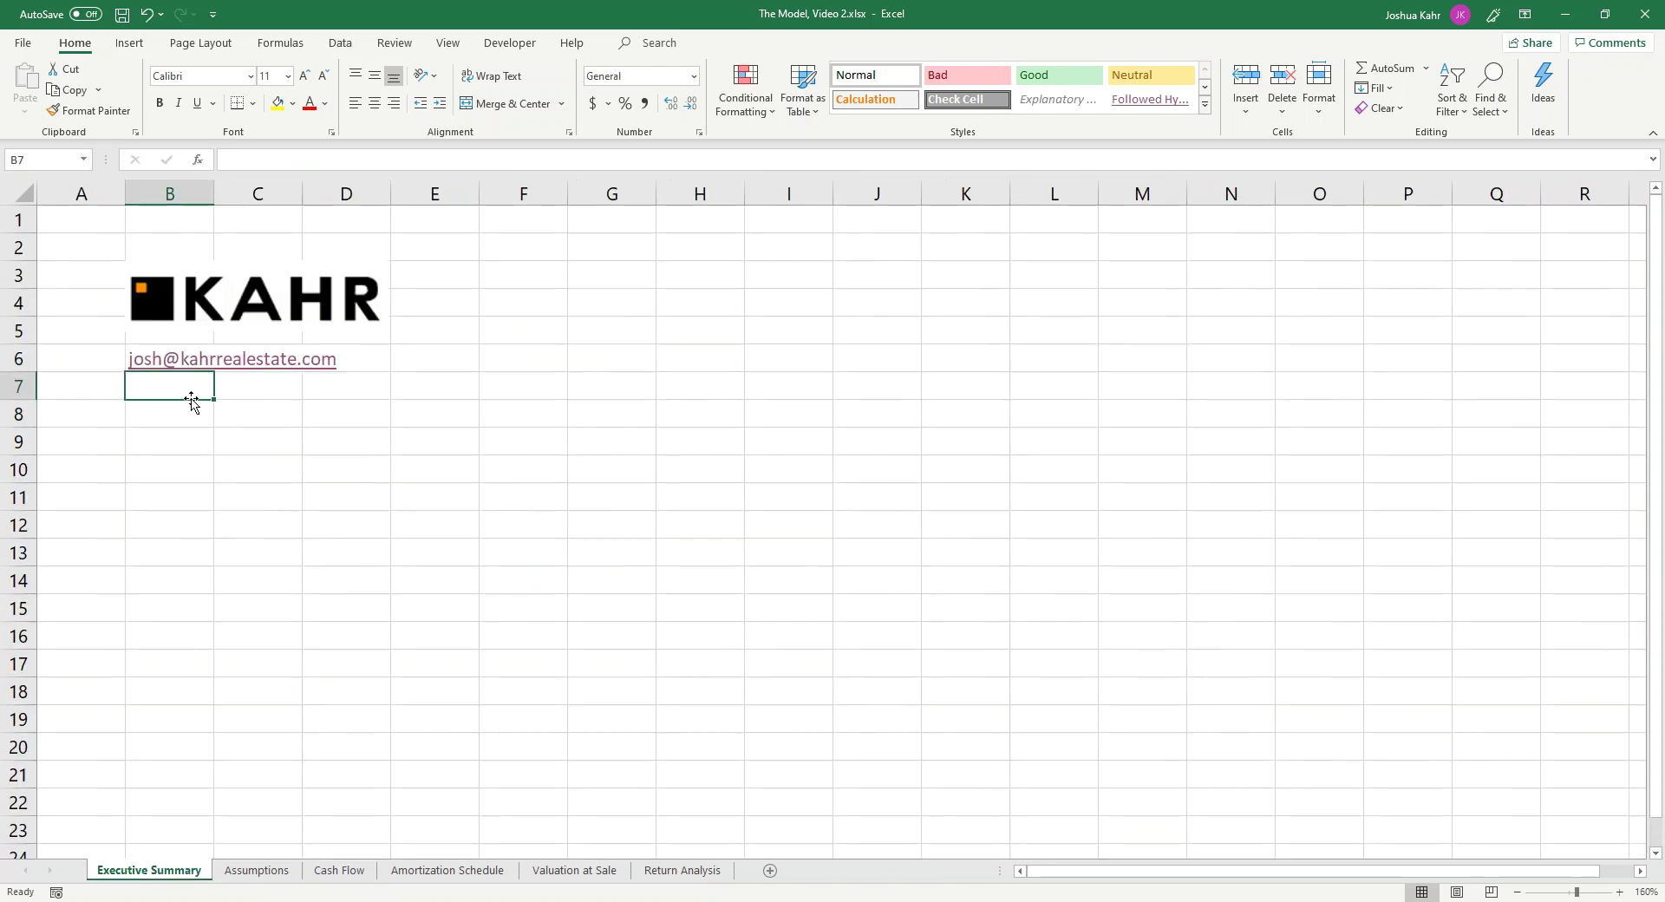
left_click(1619, 892)
left_click(1618, 891)
left_click(1618, 892)
left_click(1619, 892)
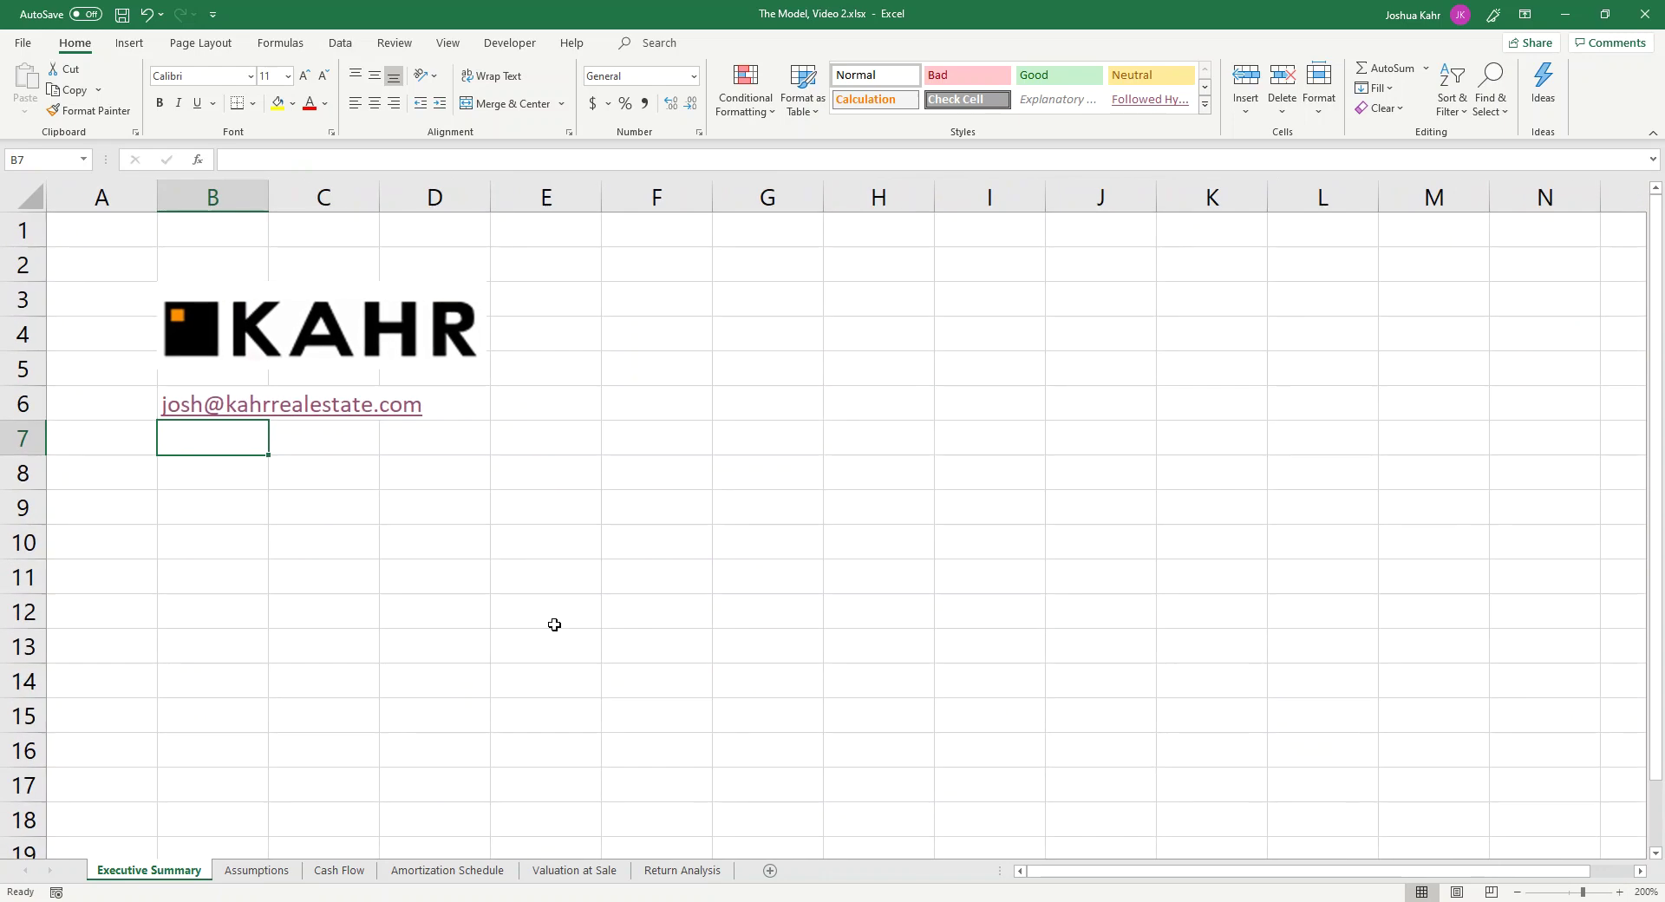